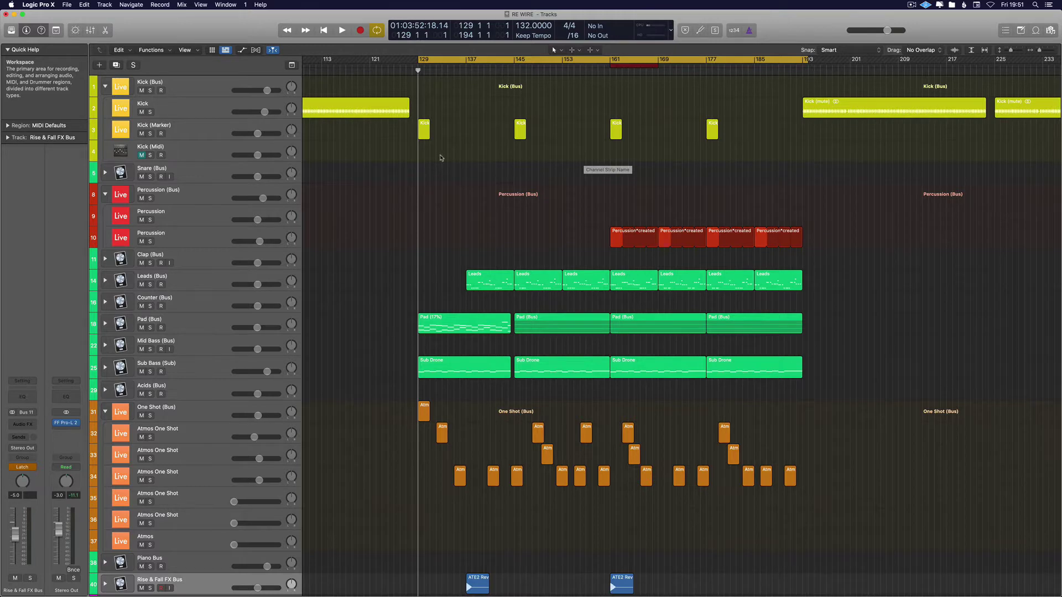
Compare the full Logic Pro X arrangement with the clips in the linked Ableton Live session
scroll(441, 158, down, 6)
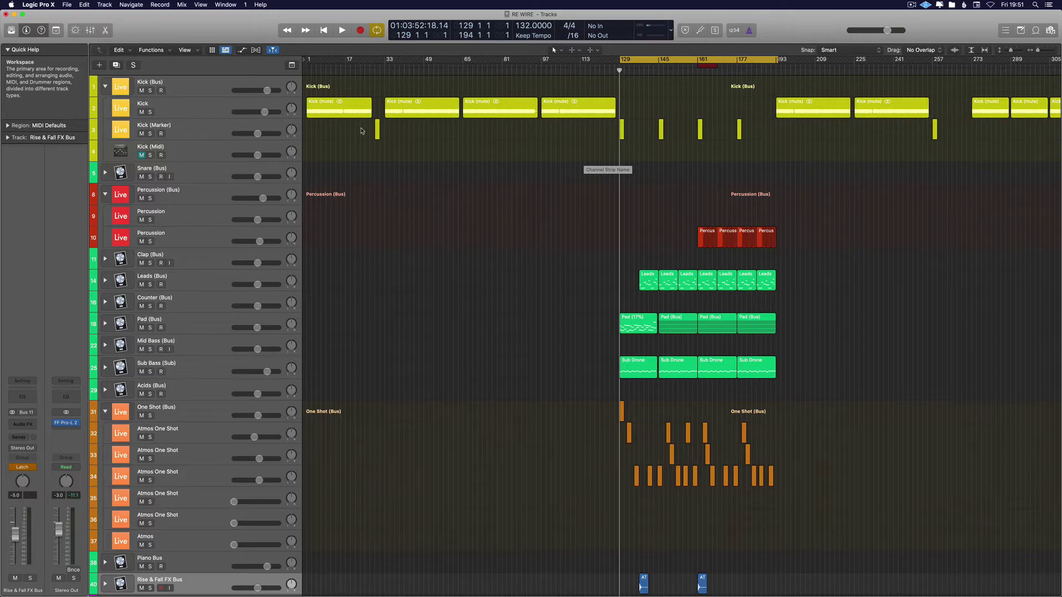
key(super+Tab)
scroll(282, 74, left, 4)
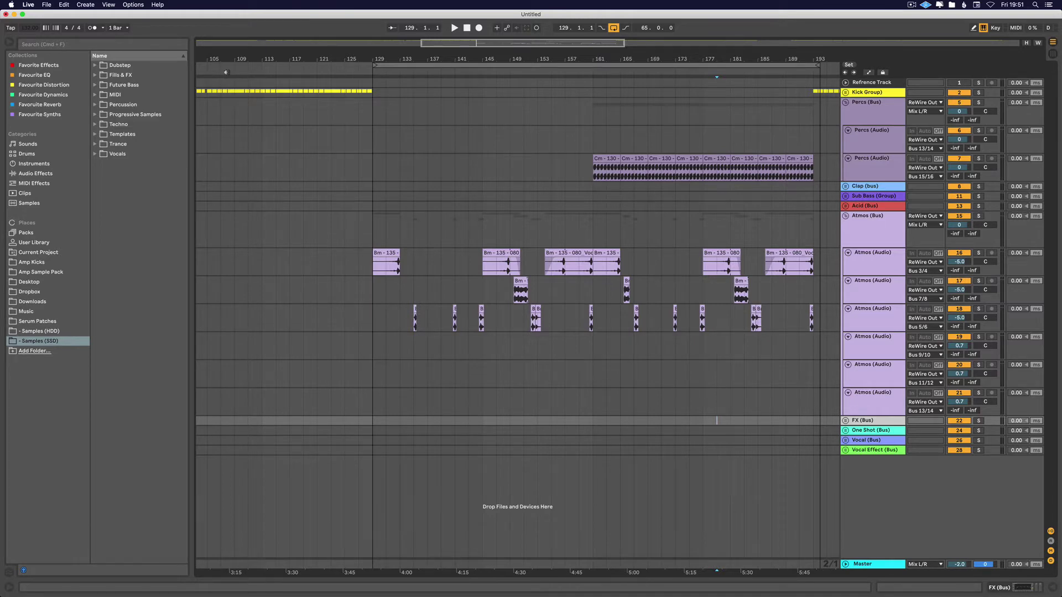
key(super+Tab)
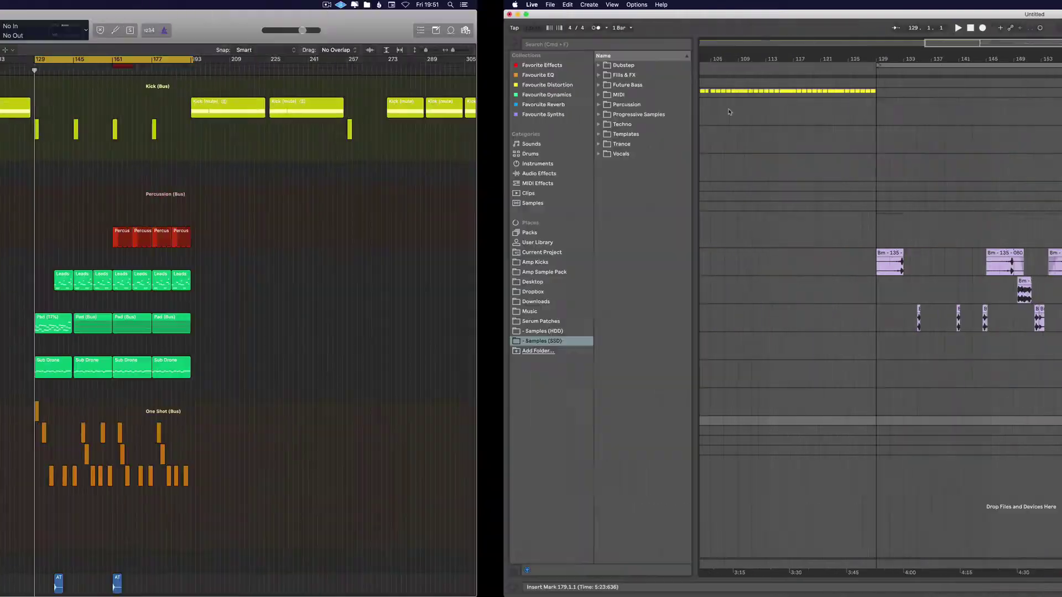
Play the kick section from about bar 108 in Ableton Live and lower the Kick channel in Logic Pro X to about -5.8 dB
click(264, 111)
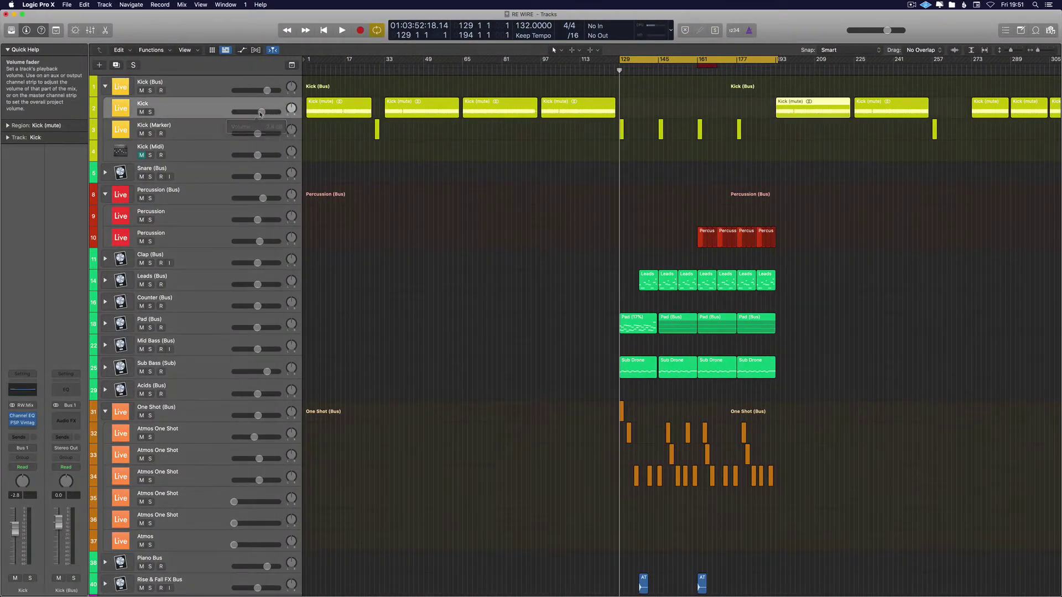
key(super+Tab)
click(217, 70)
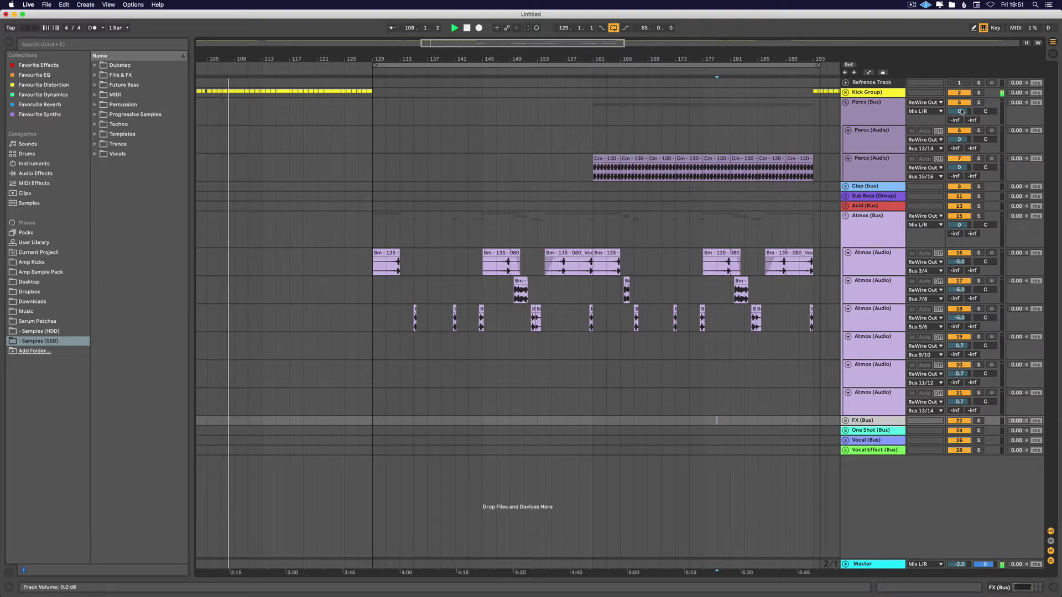
key(super+Tab)
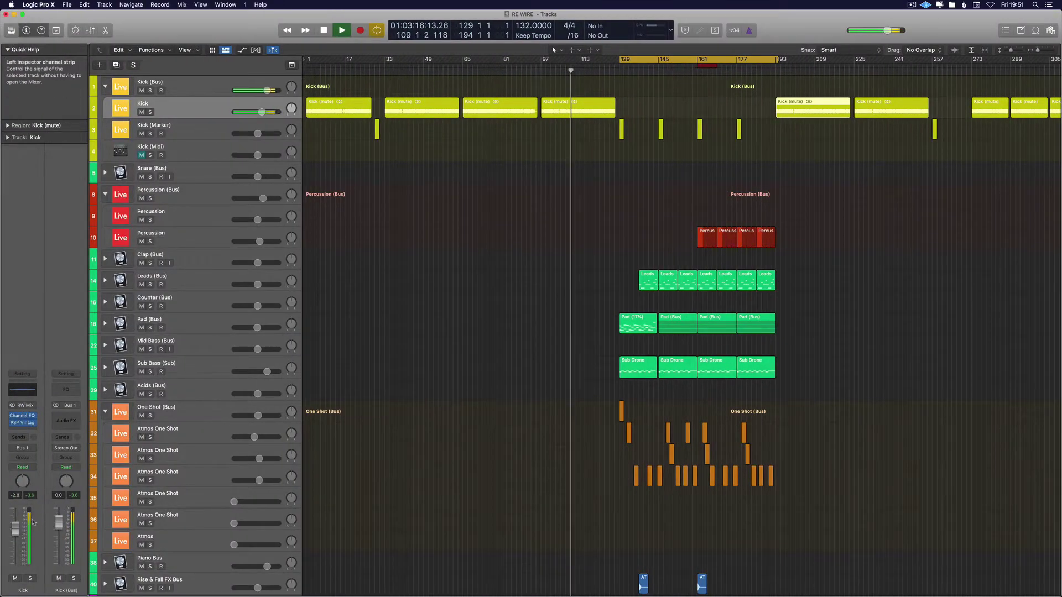
drag(15, 549, 15, 537)
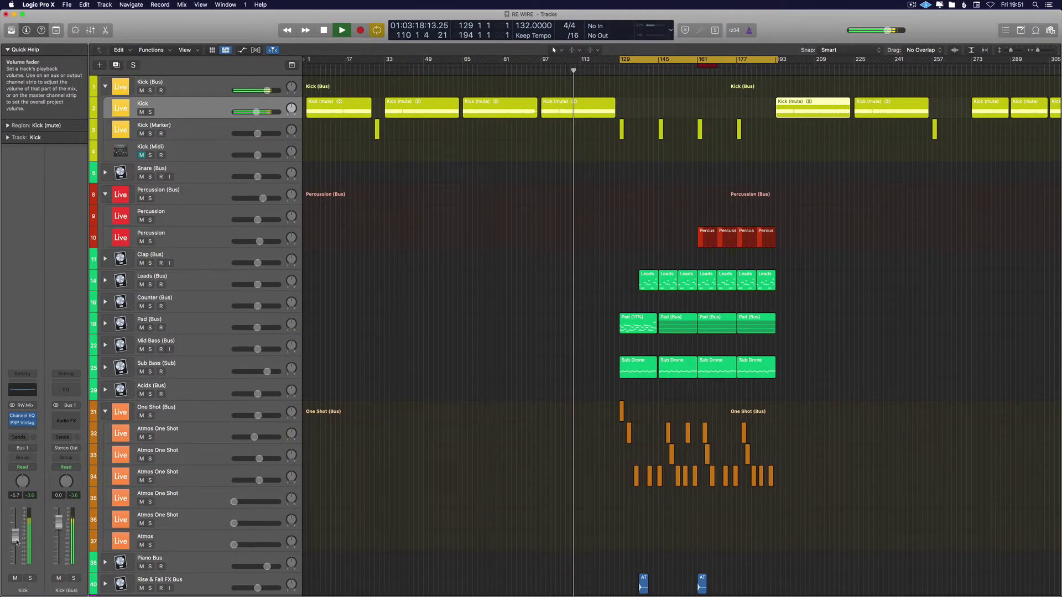
key(space)
Delete all regions on the Kick and Kick (Marker) tracks
key(super+Left)
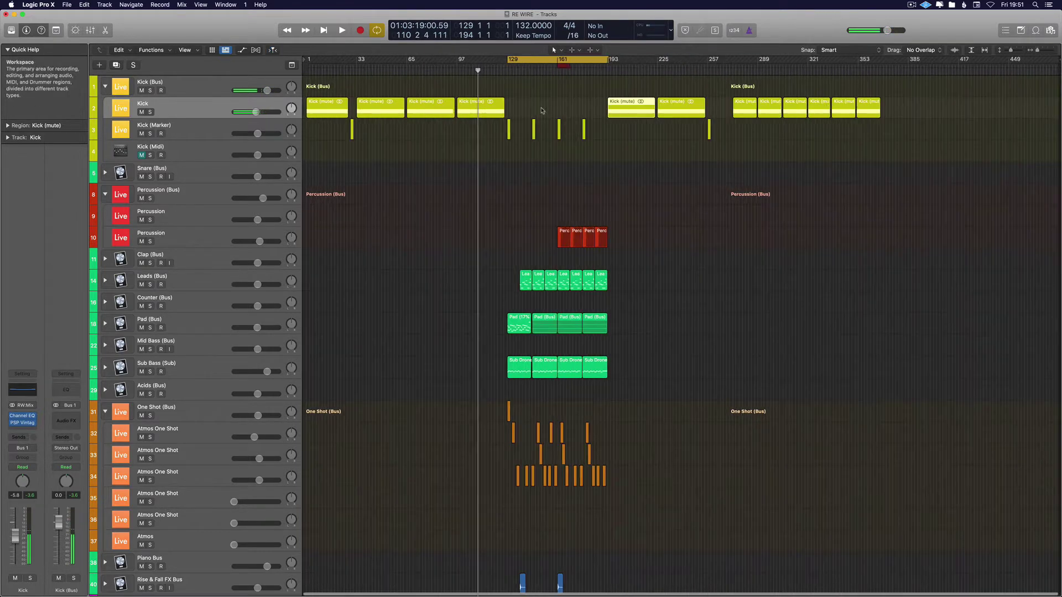
drag(916, 110, 313, 108)
key(Delete)
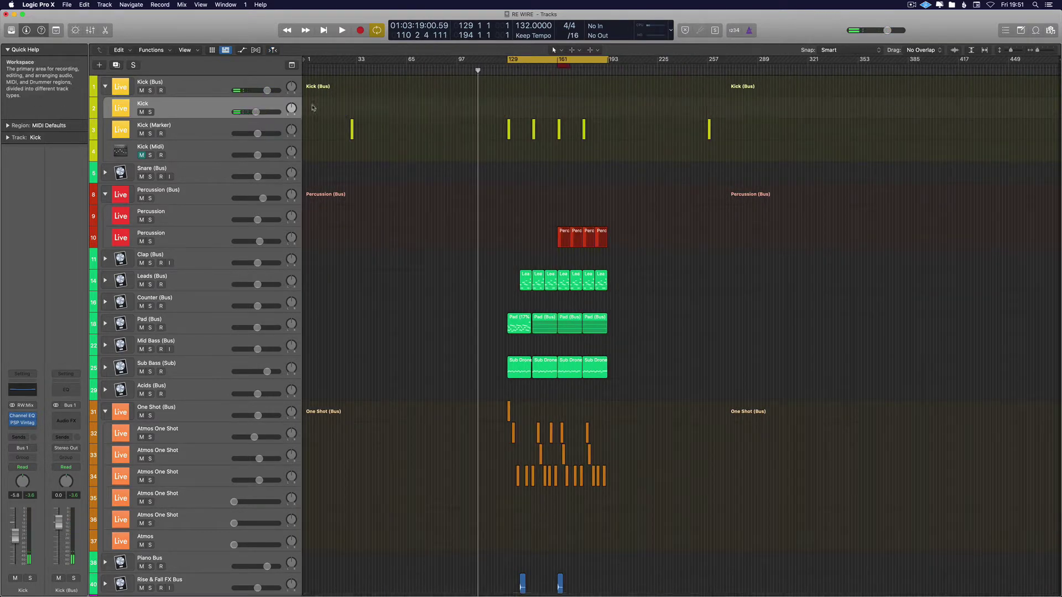
mouse_move(871, 108)
mouse_down()
mouse_move(464, 156)
mouse_move(324, 135)
mouse_up()
key(Delete)
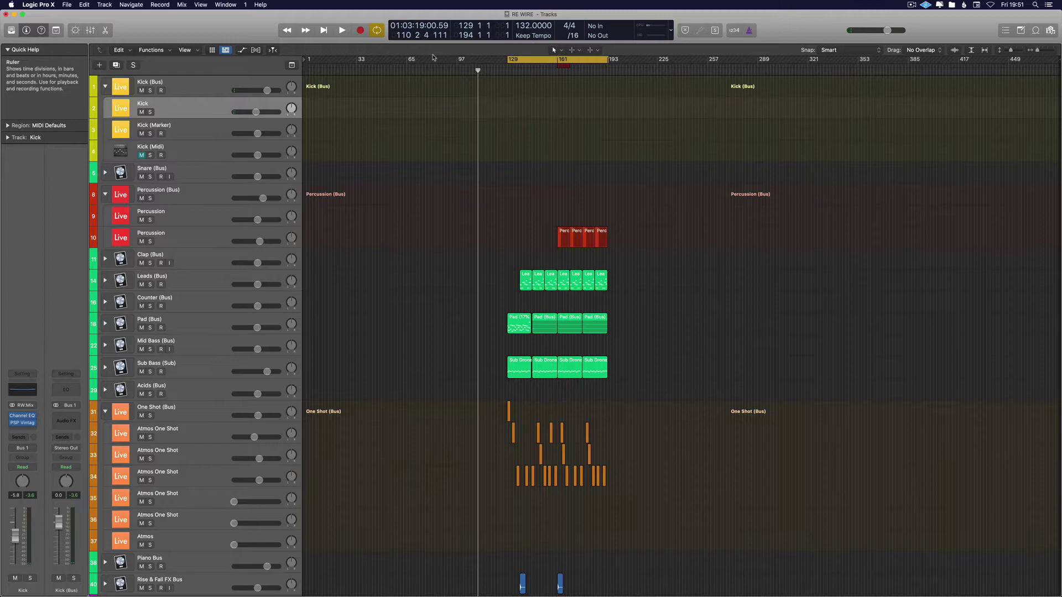
Test playback from about bar 43 and examine the kick clips across the whole Ableton Live arrangement
click(371, 71)
key(space)
key(space)
key(ctrl+Right)
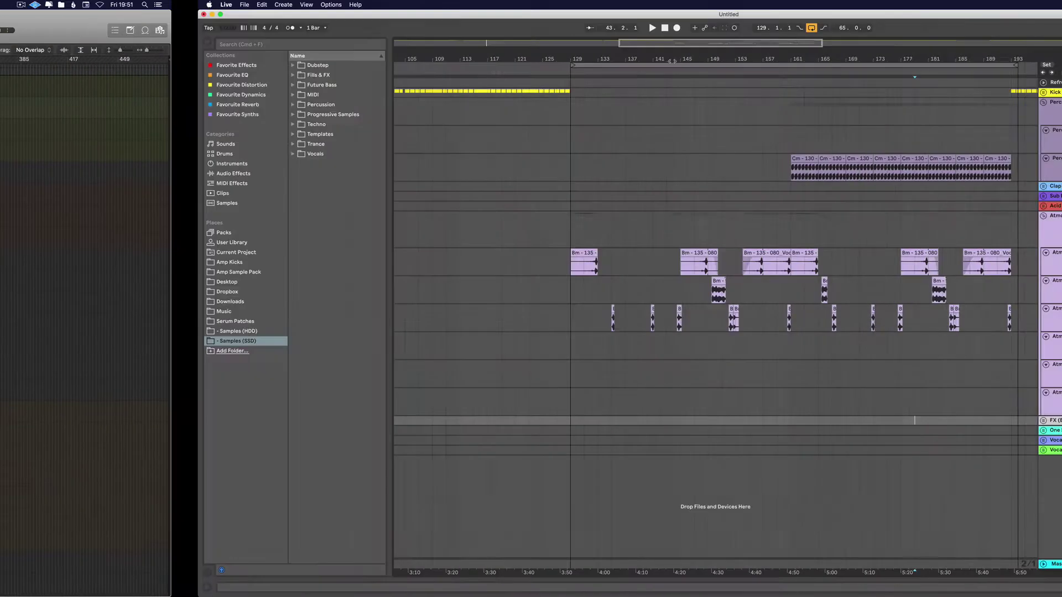
mouse_move(340, 57)
mouse_down()
mouse_move(336, 36)
mouse_move(347, 71)
mouse_move(329, 42)
mouse_up()
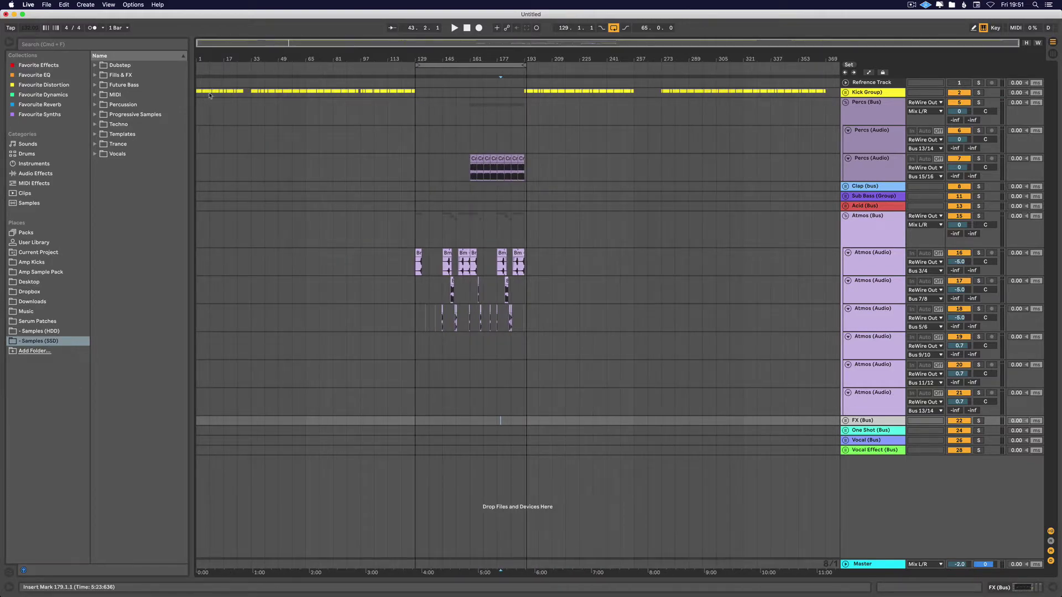
Switch back to Logic Pro X and undo the deletion of the kick and marker regions
key(ctrl+Left)
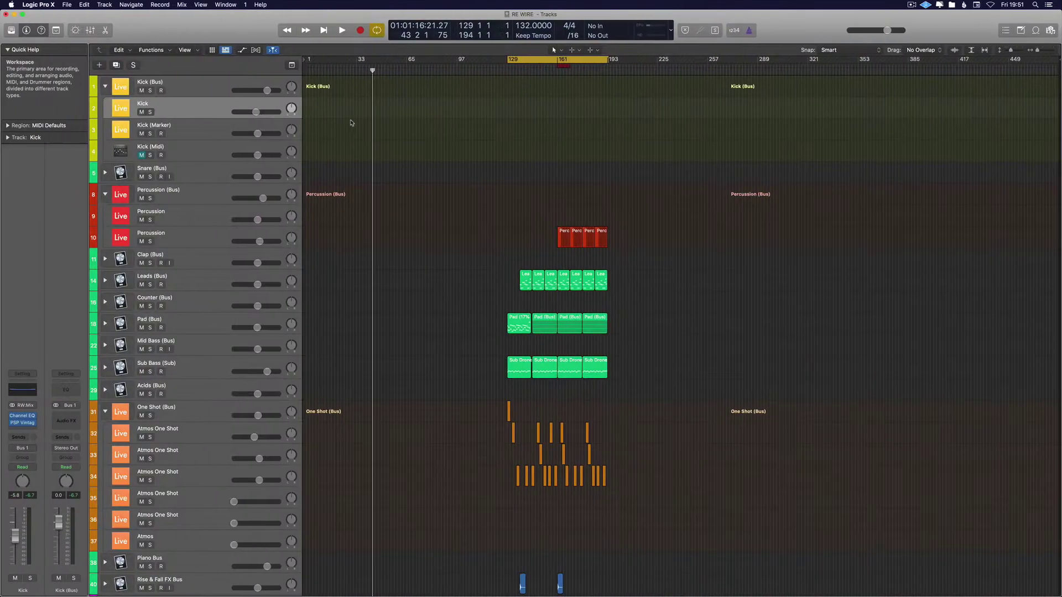
key(super+z)
click(400, 139)
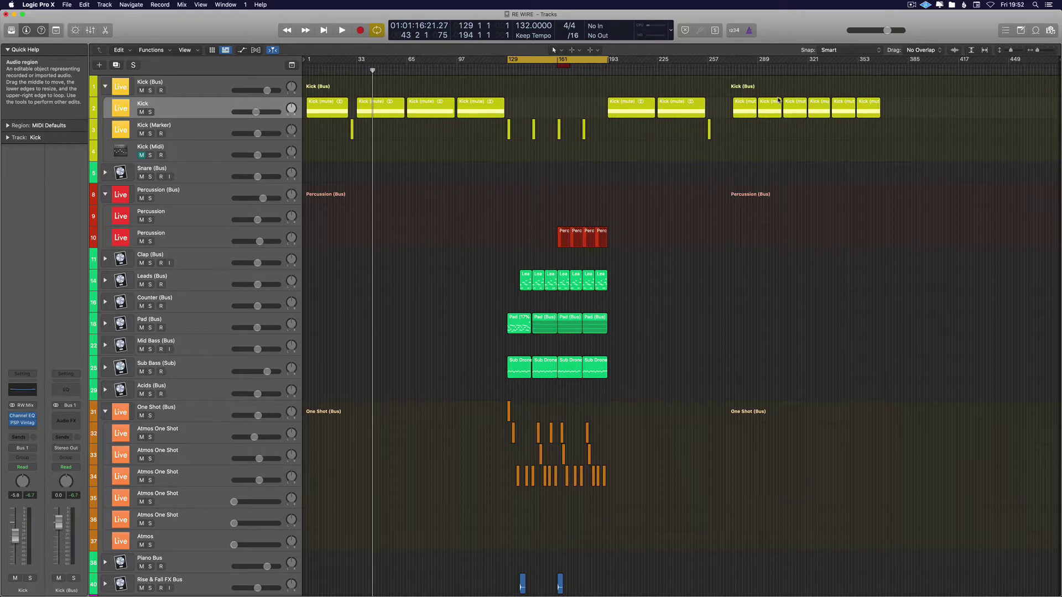
Select all regions on the Kick (Marker) track and look over the section between bars 129 and 193
drag(902, 143, 305, 119)
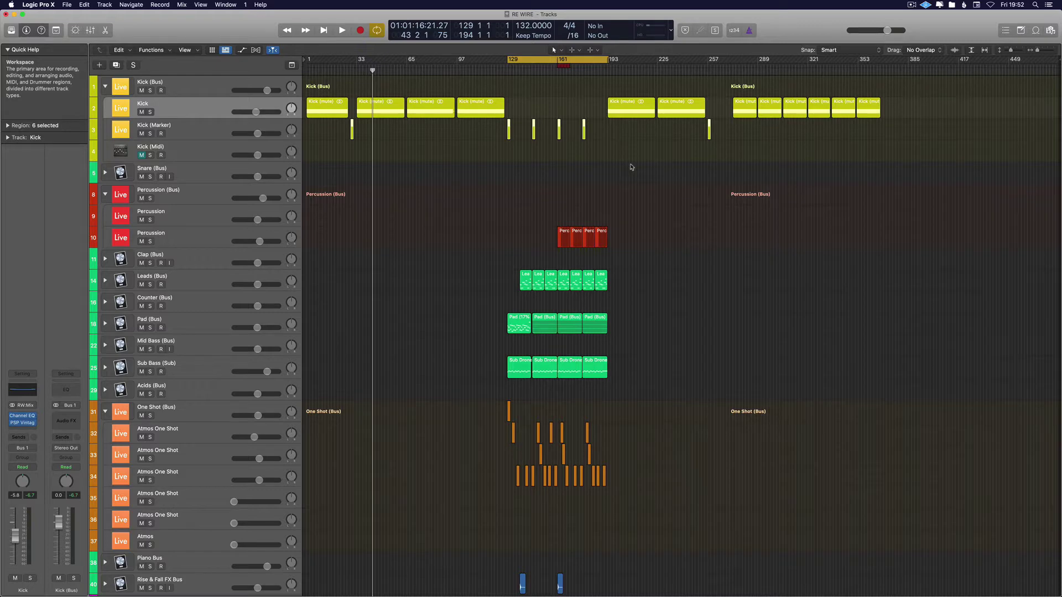
scroll(553, 122, down, 1)
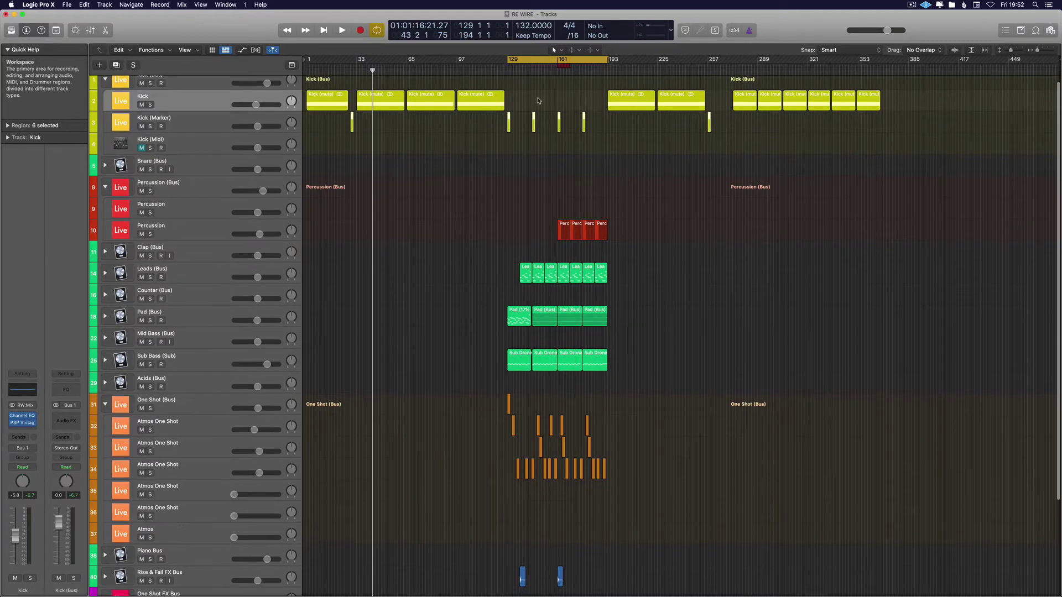
scroll(542, 296, down, 1)
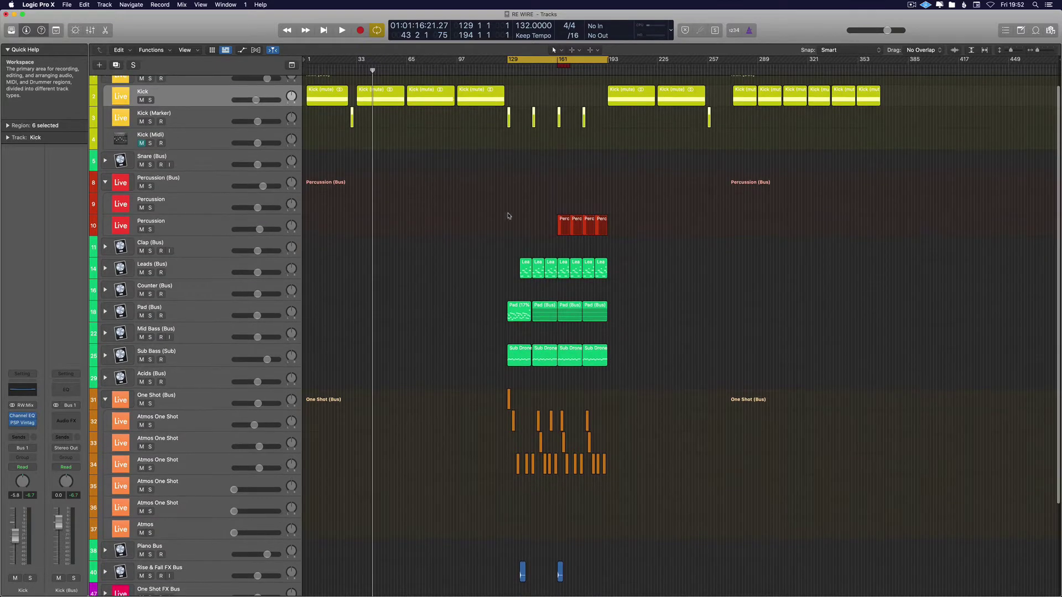
scroll(570, 264, up, 5)
scroll(570, 265, right, 5)
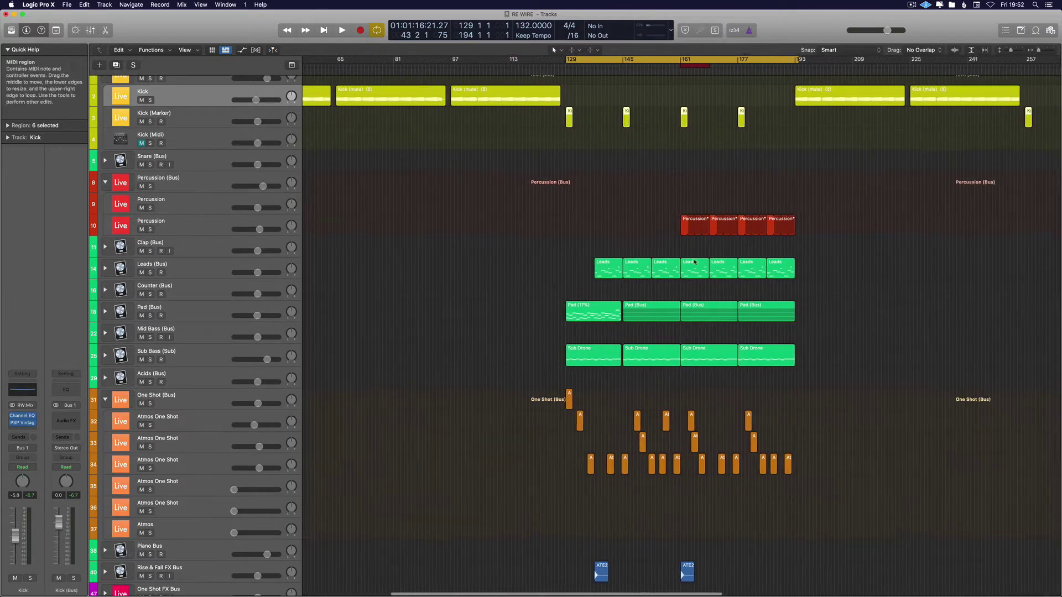
Step through the Leads, Pad, Sub Bass, One Shot and Percussion tracks to examine their regions in the breakdown
click(178, 247)
click(186, 269)
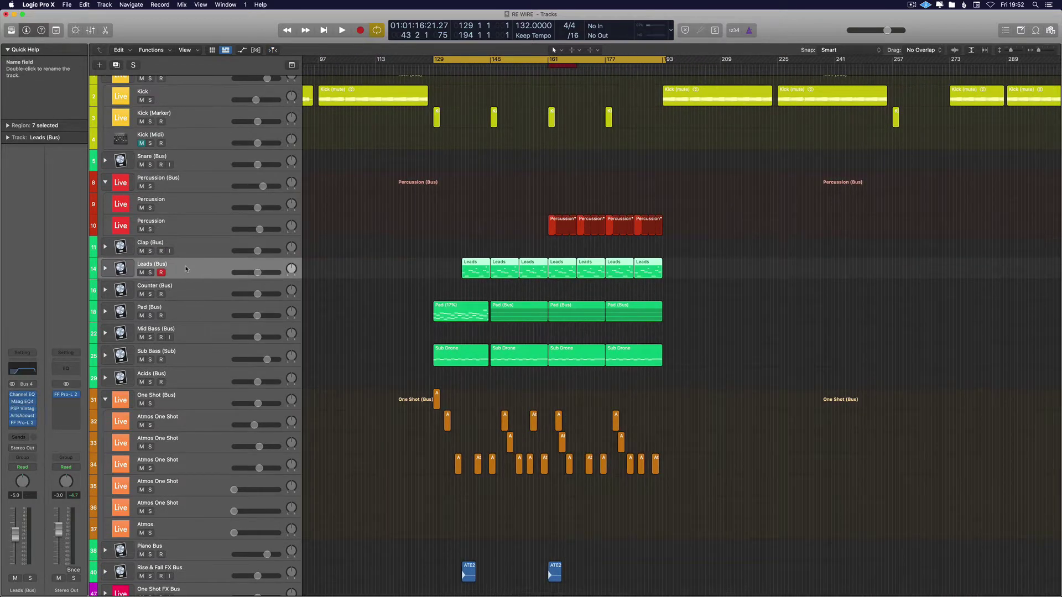
key(Down)
key(Down)
key(Down)
key(Down)
key(Down)
key(Down)
key(Down)
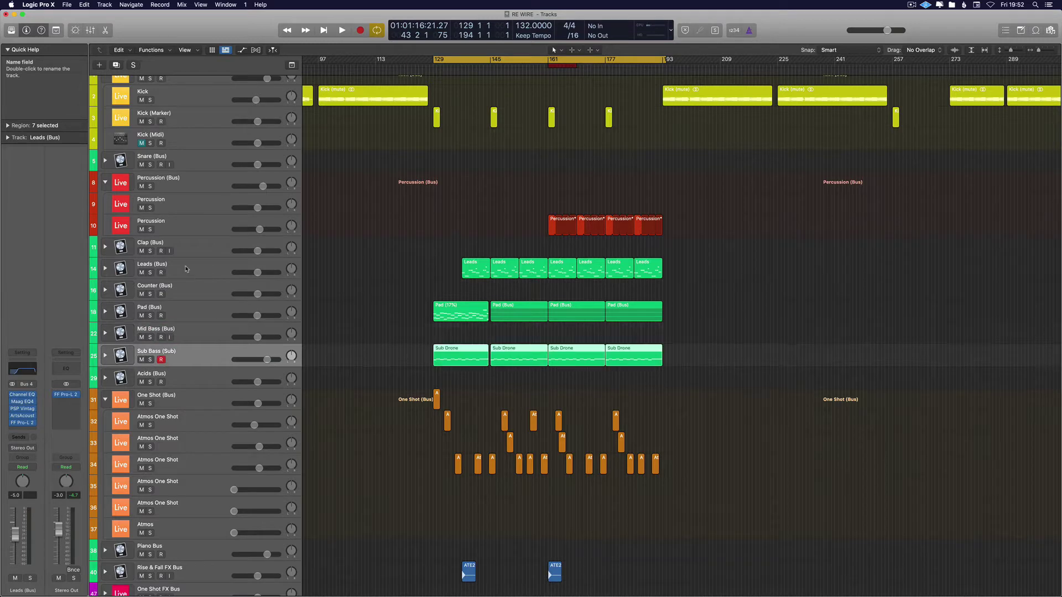
key(Up)
key(Up)
key(Up)
key(Up)
key(Up)
key(Up)
key(Up)
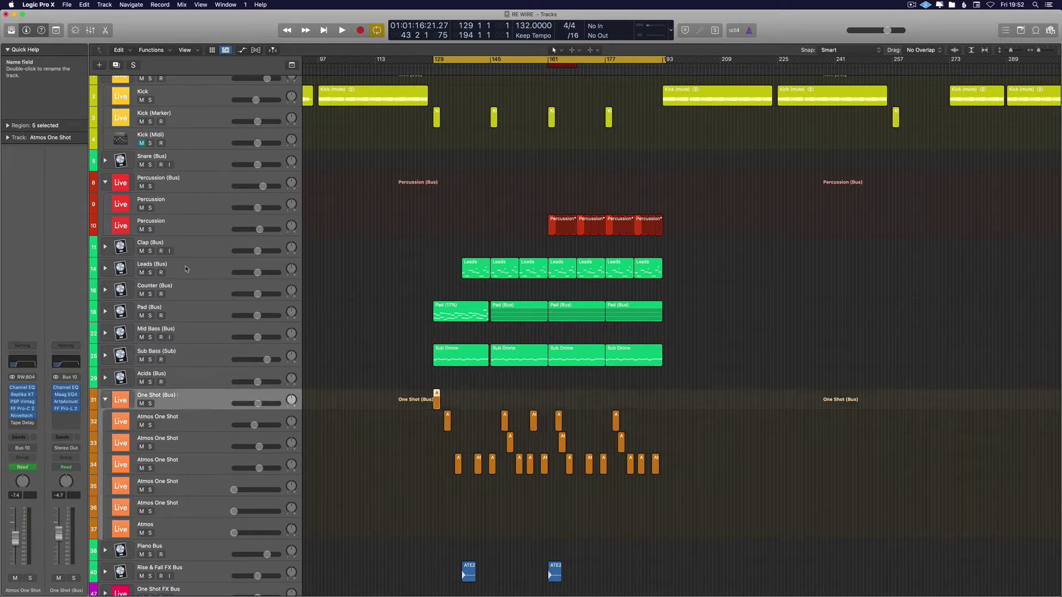
key(Up)
key(Up)
key(Up)
key(Up)
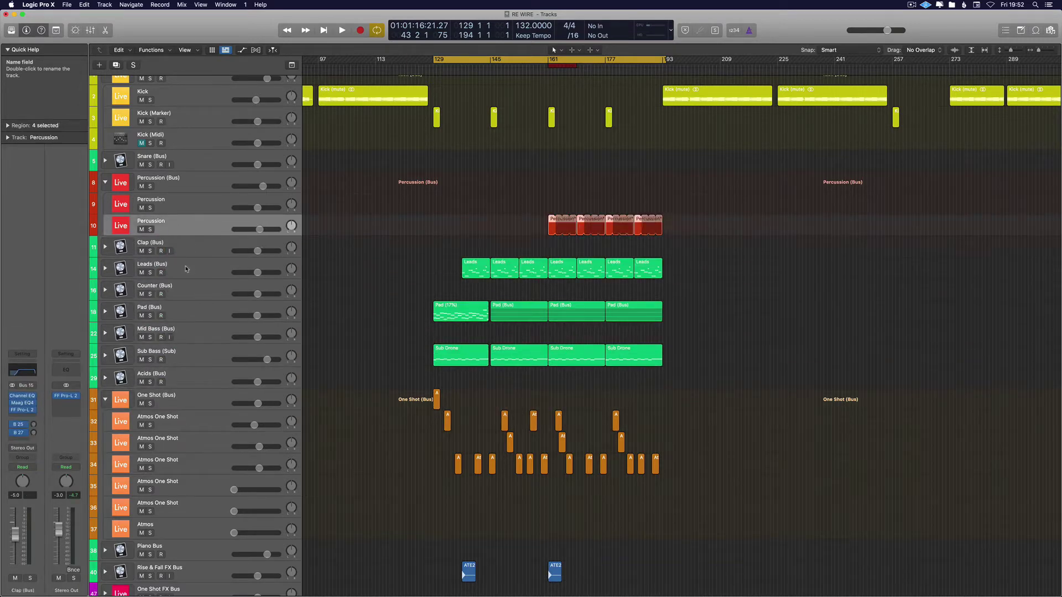
key(Down)
key(Down)
key(Down)
key(Down)
key(Down)
key(Down)
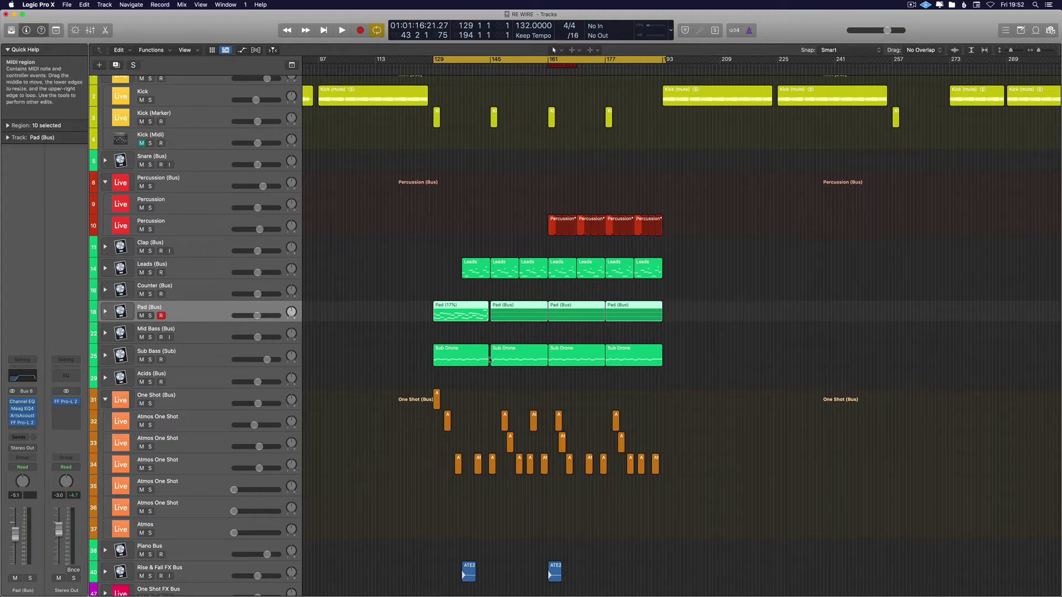
Solo the Sub Bass (Sub) track and play the breakdown from bar 129
scroll(473, 166, up, 3)
scroll(406, 177, right, 5)
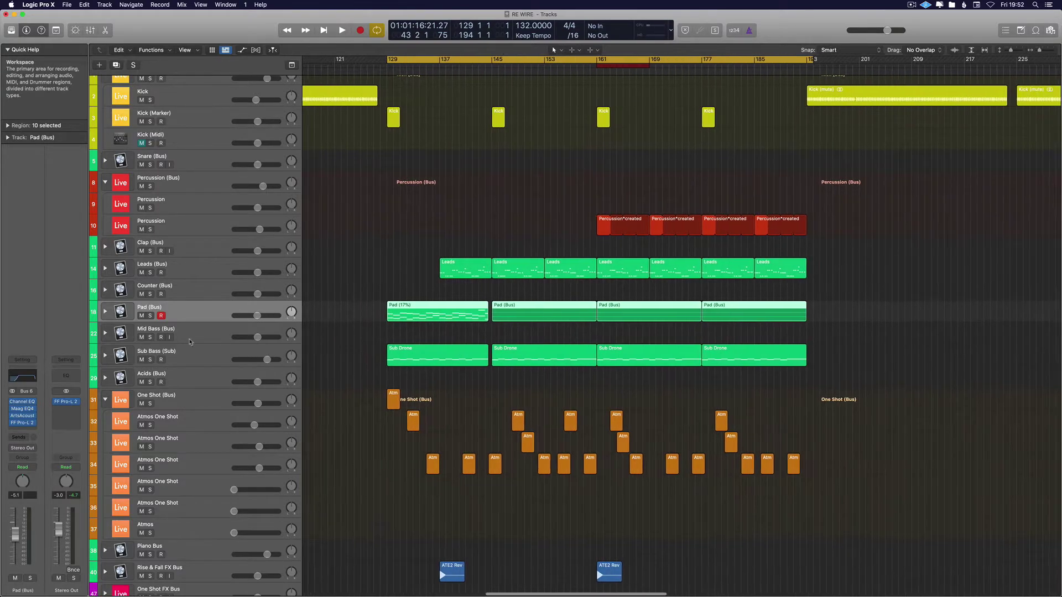
click(224, 352)
key(s)
key(ctrl+Right)
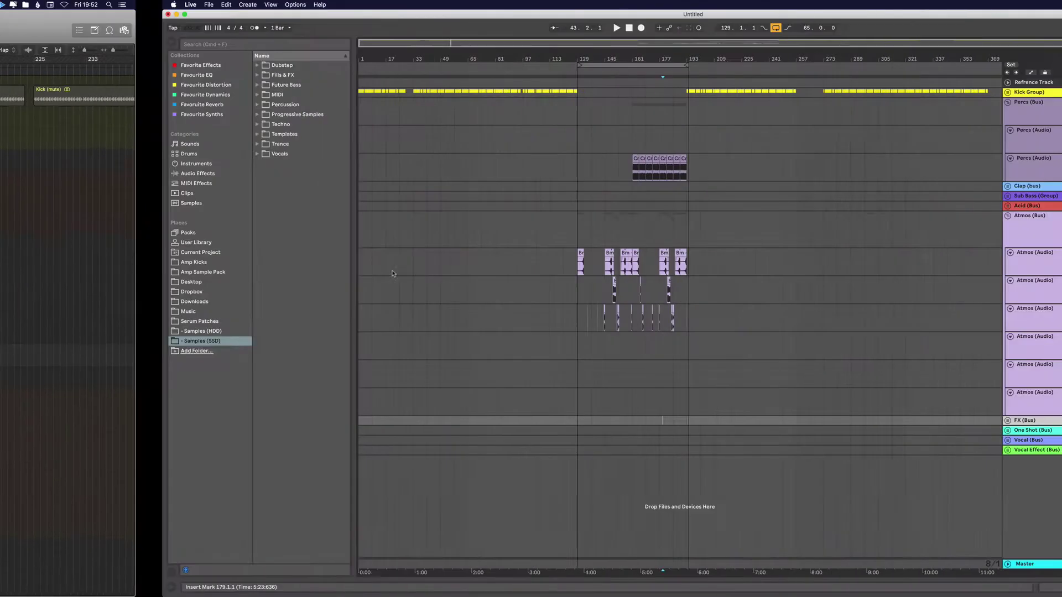
key(ctrl+Left)
key(ctrl+Right)
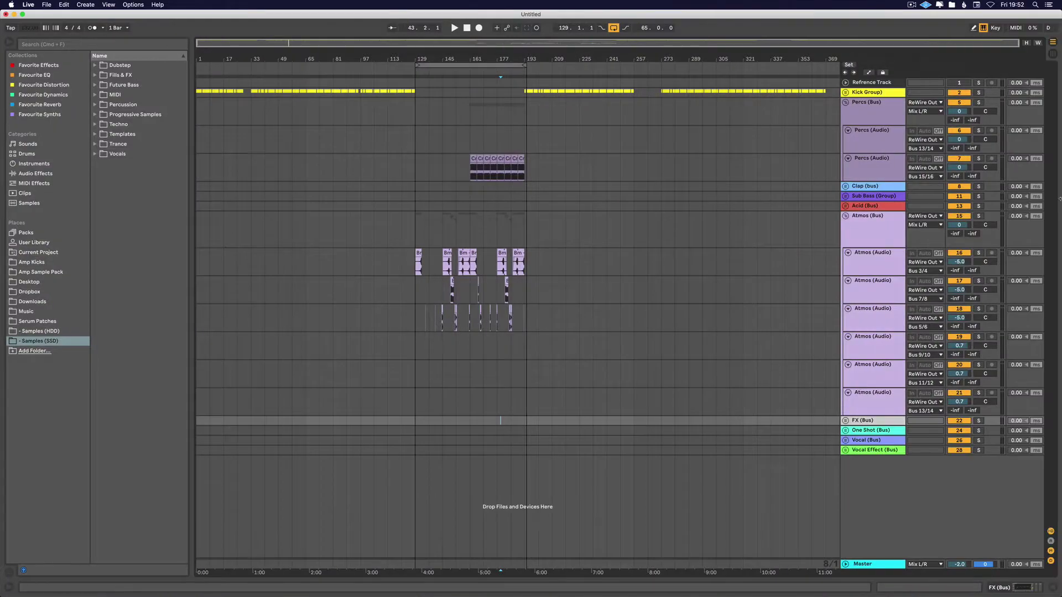
key(ctrl+Left)
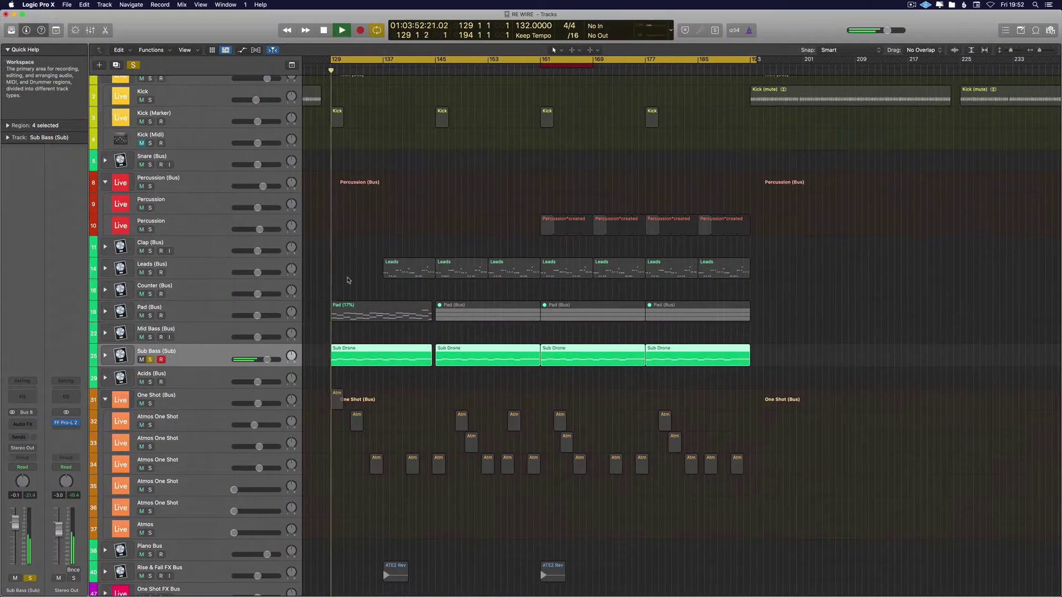
Switch to Ableton Live and preview the "A - 110" loop from the Loops subfolder of the Zenhiser vocal chops pack in Vocals
key(ctrl+Right)
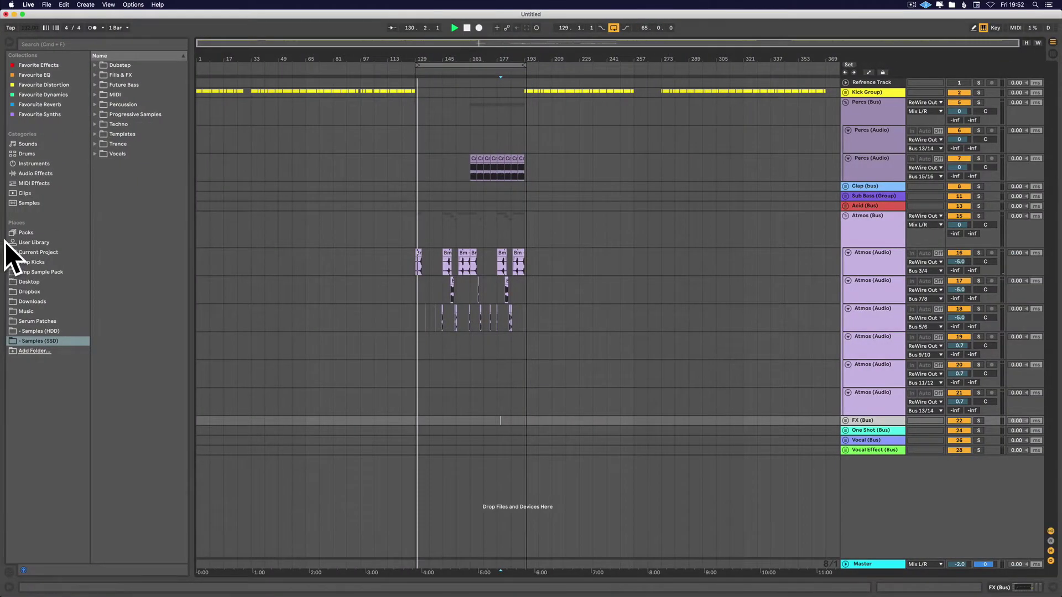
click(96, 154)
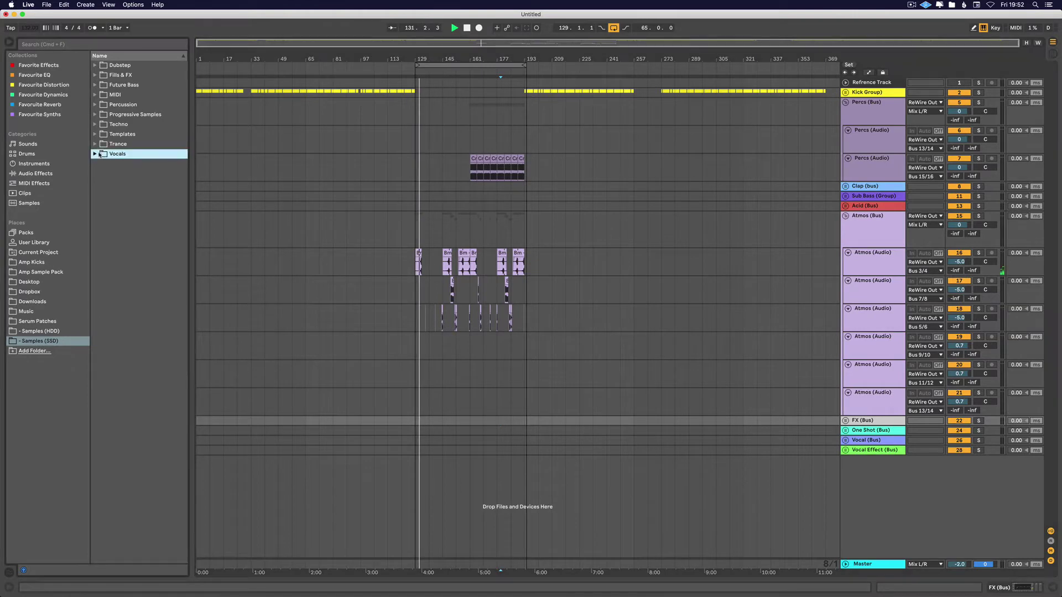
click(102, 165)
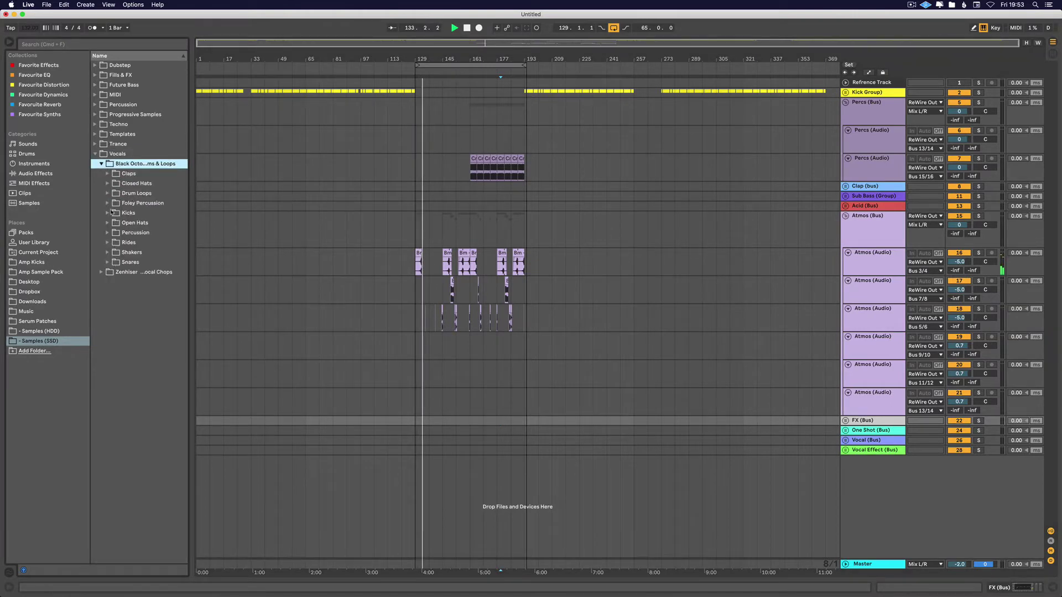
click(101, 164)
click(101, 173)
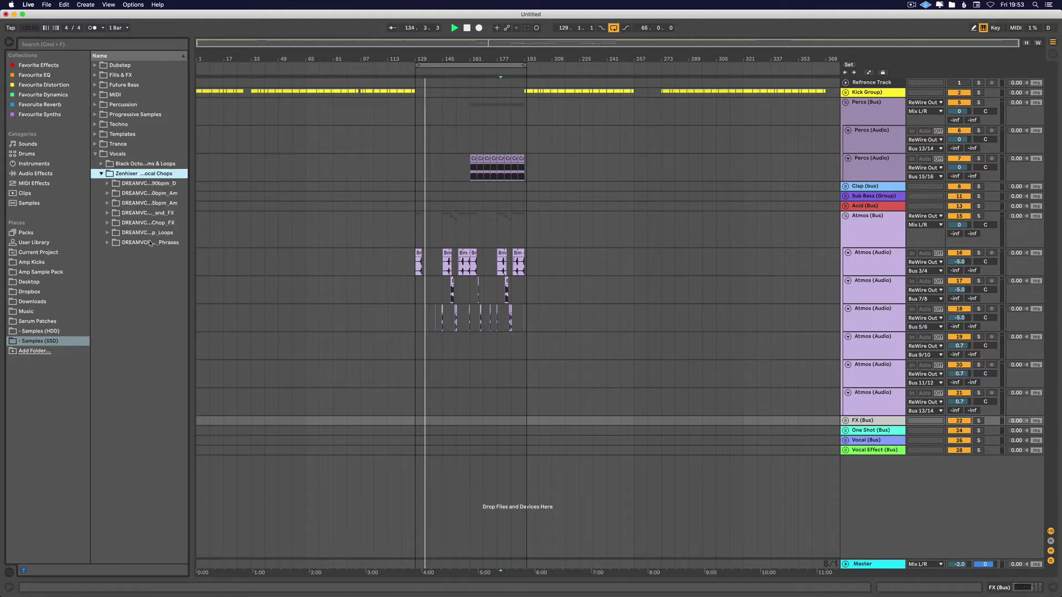
click(149, 237)
click(153, 281)
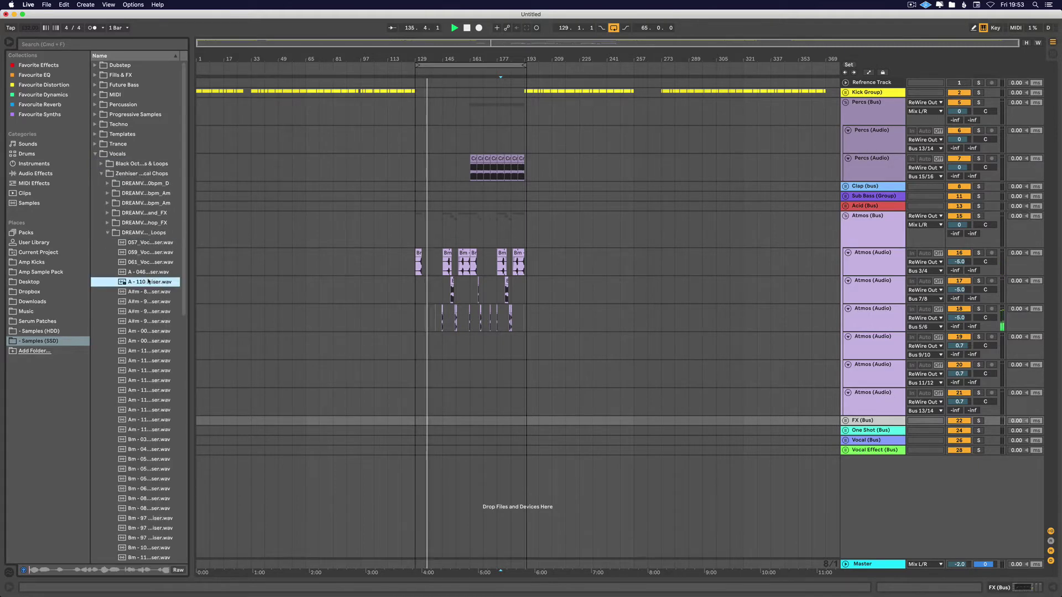
Stop playback and unsolo the Sub Bass (Sub) track in Logic Pro X
key(space)
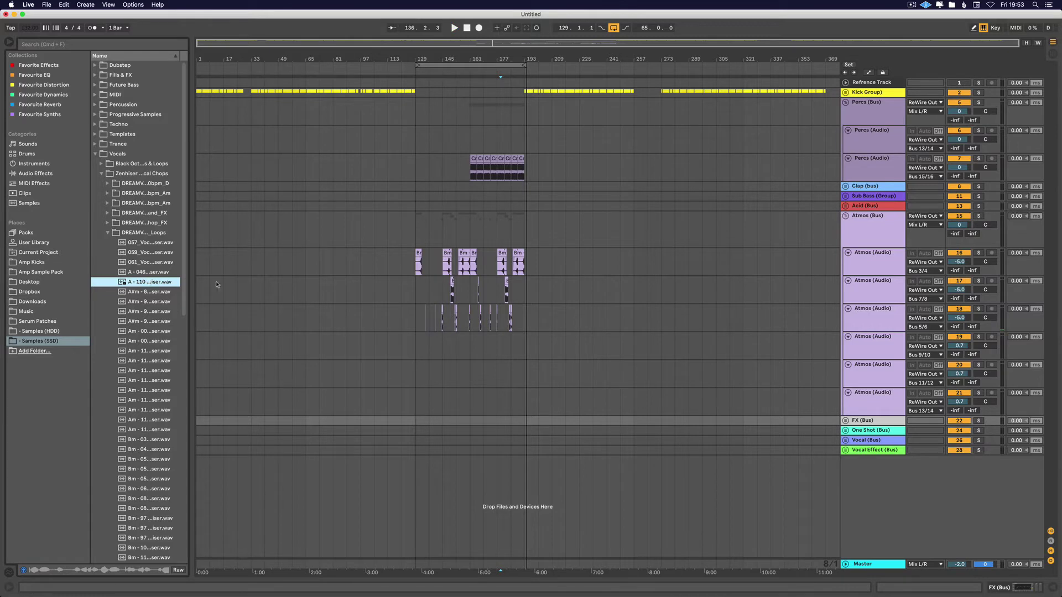
key(ctrl+Left)
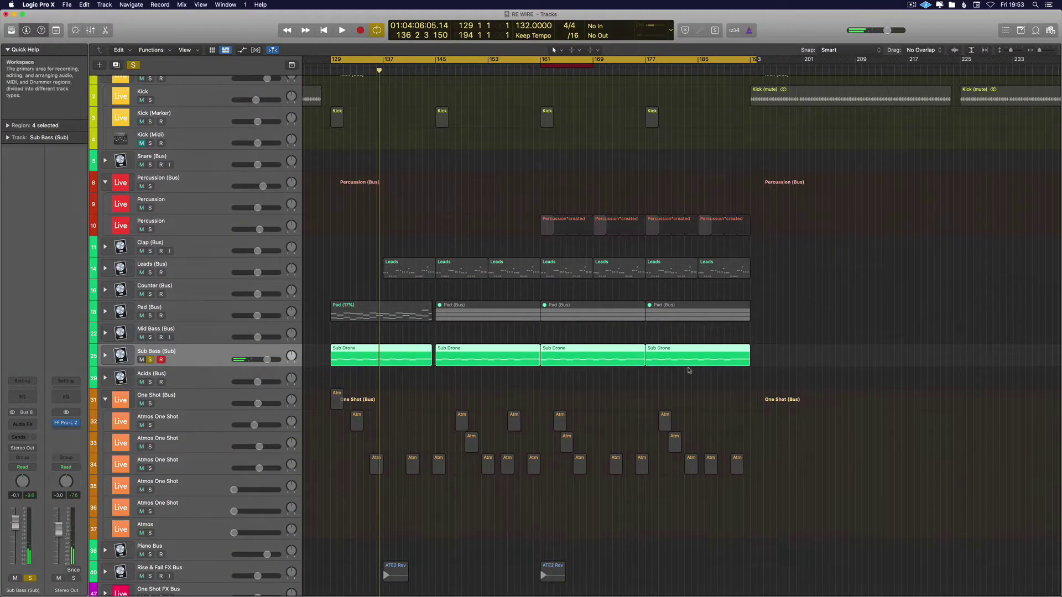
click(151, 359)
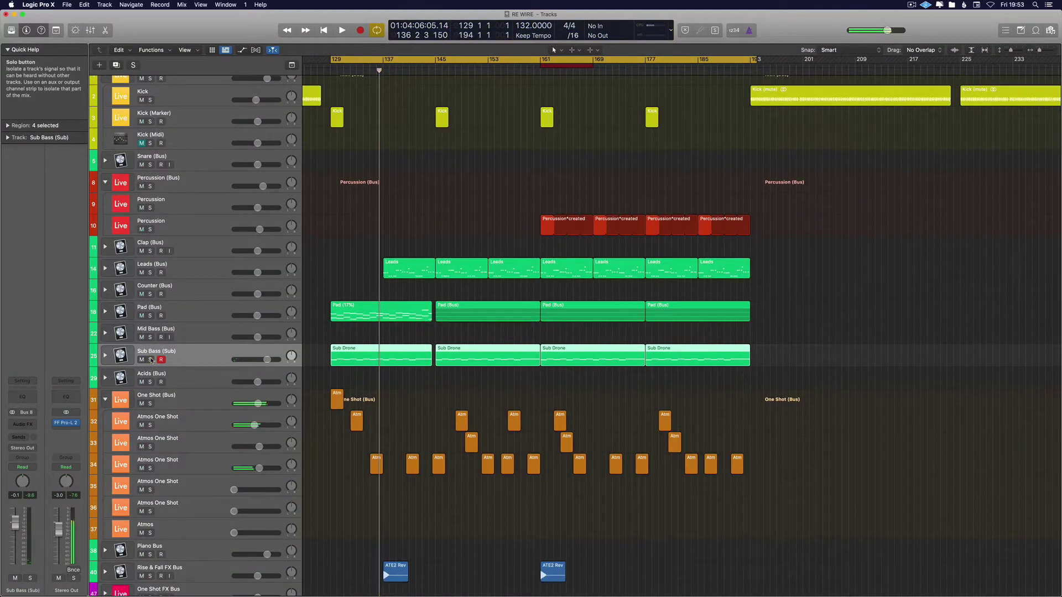
Try soloing the Sub Bass (Sub) and Stereo Out tracks, and unsolo both
click(151, 360)
scroll(189, 538, down, 5)
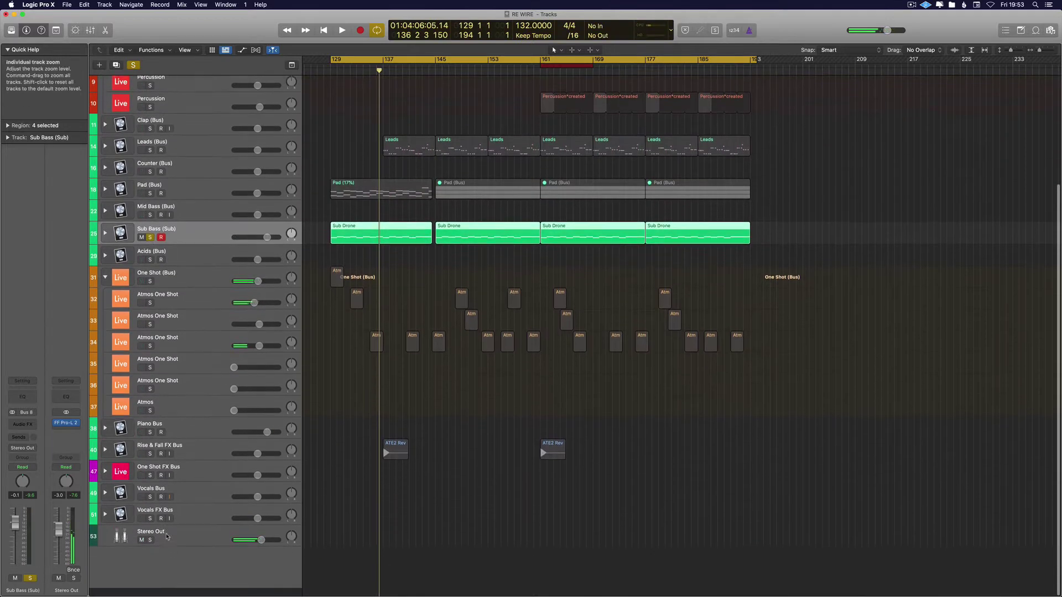
click(189, 539)
click(204, 245)
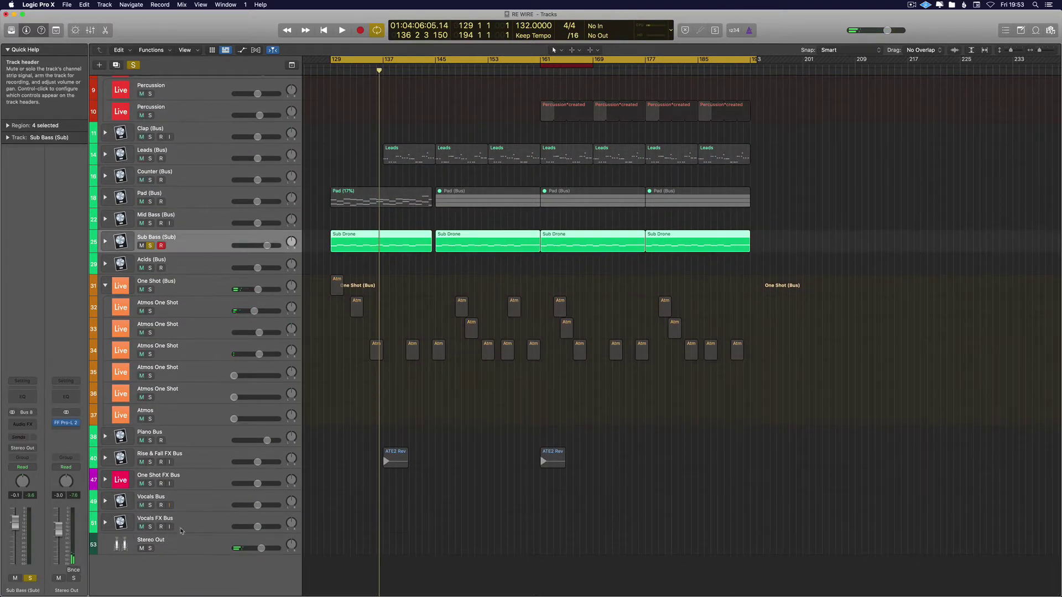
click(163, 550)
click(150, 549)
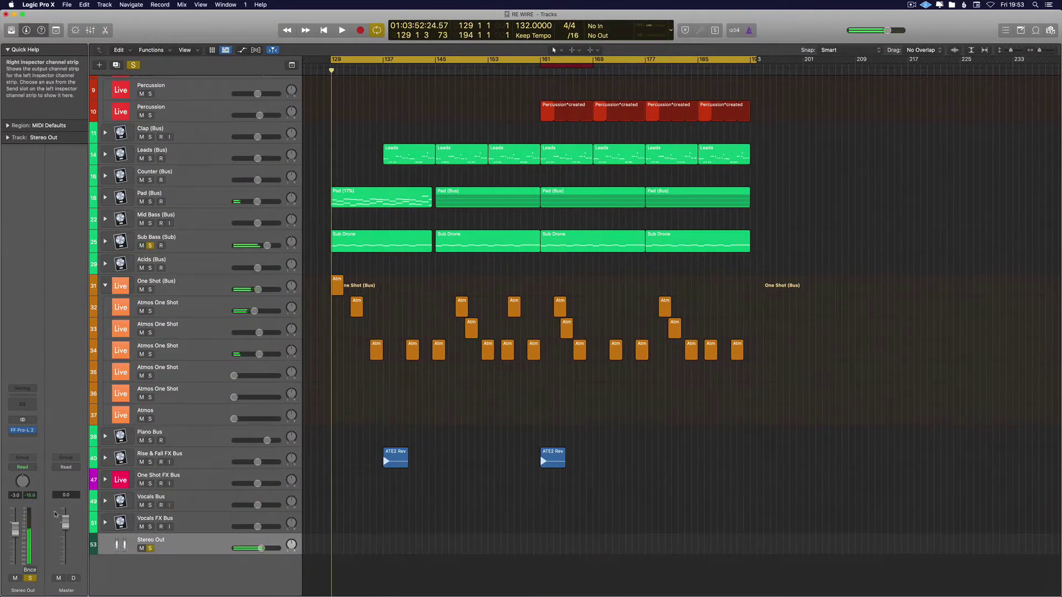
click(150, 548)
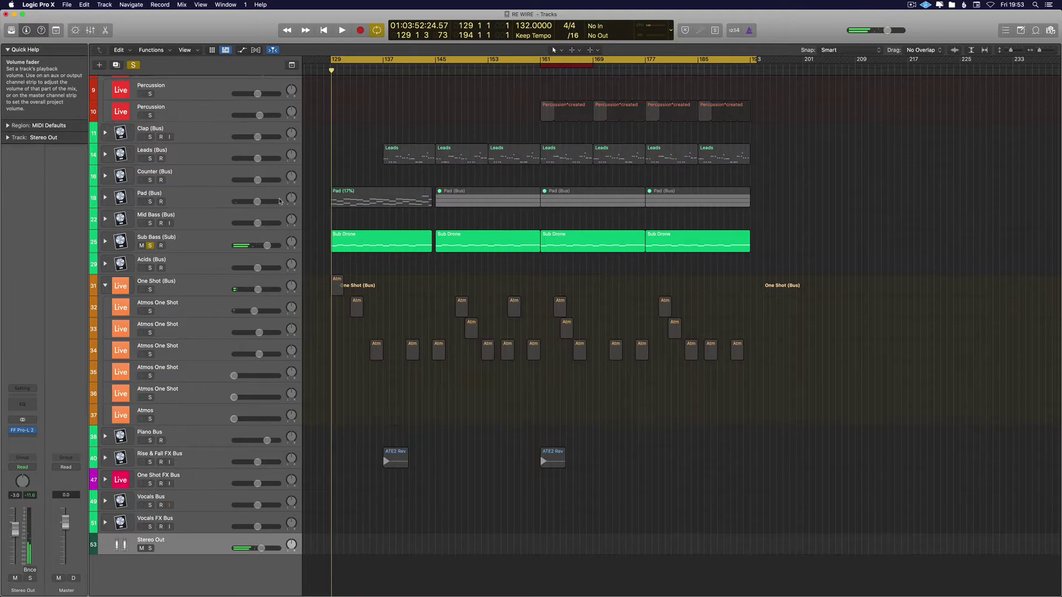
click(149, 247)
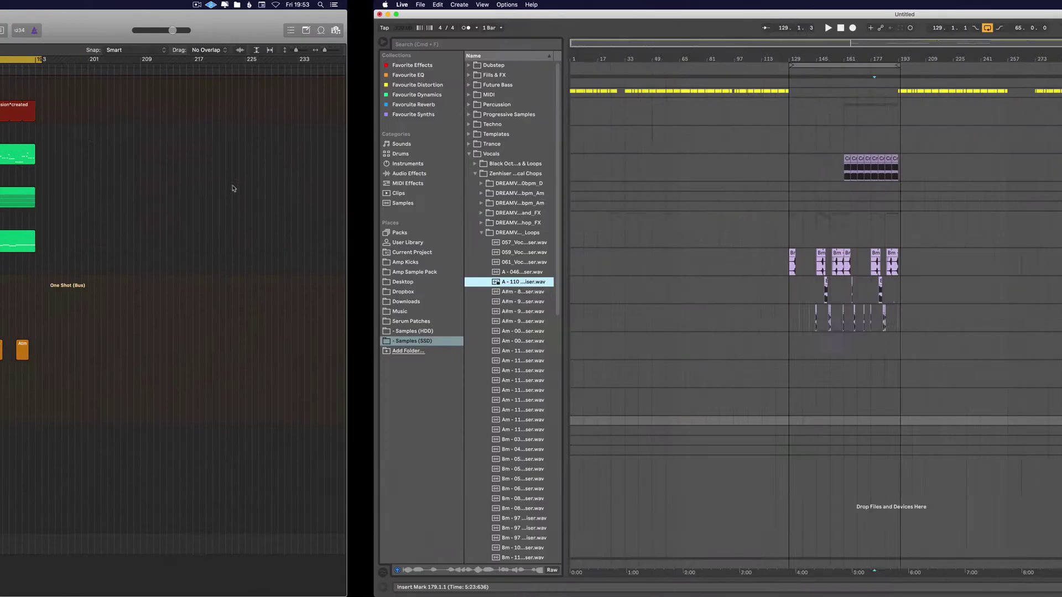
Mute the bus tracks from Clap (Bus) through Mid Bass (Bus) as well as One Shot (Bus), and play from bar 129
scroll(177, 94, up, 5)
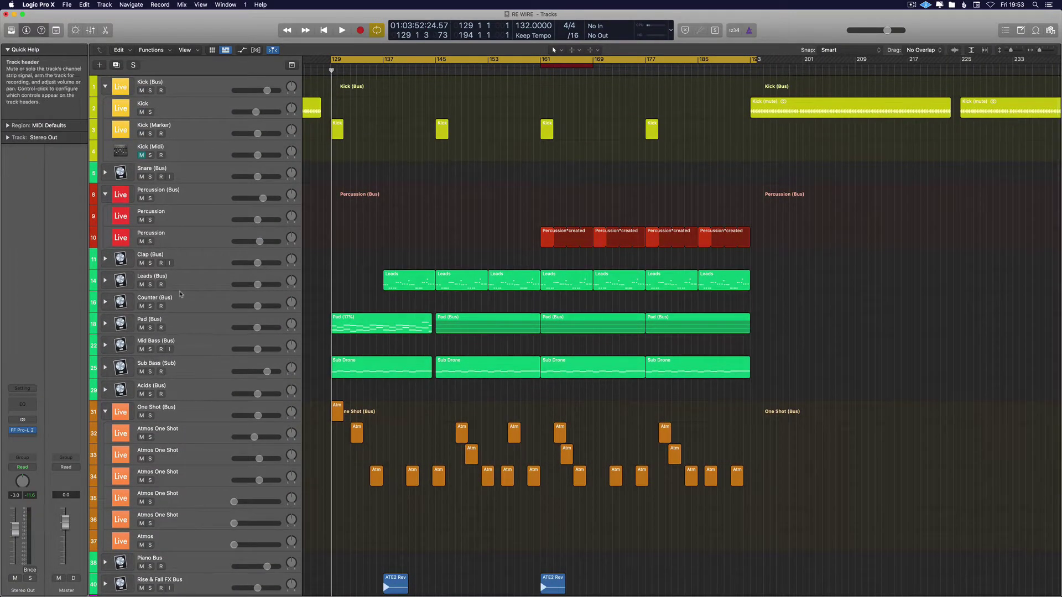
click(154, 265)
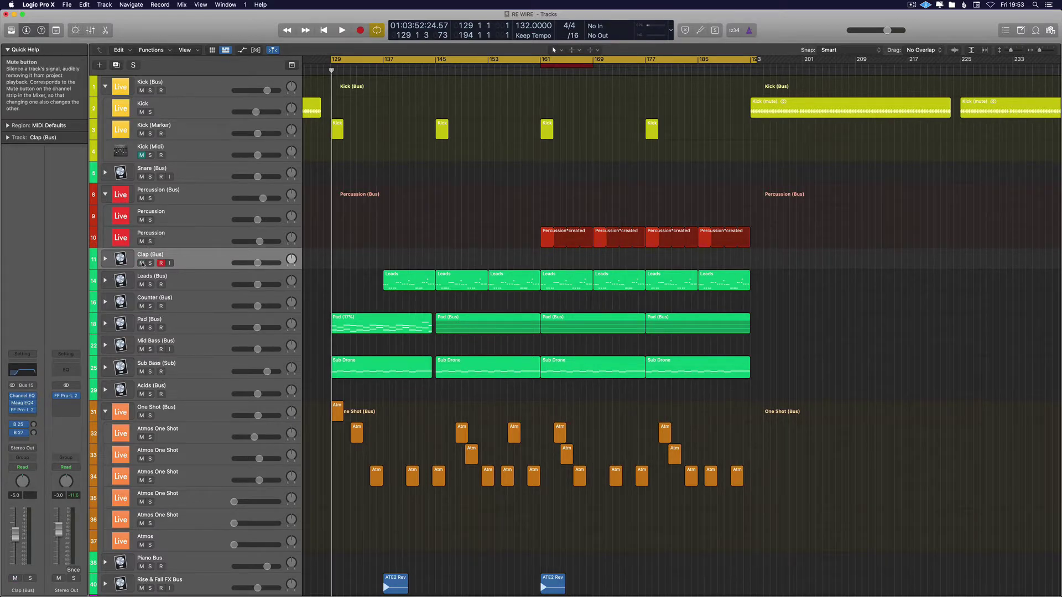
drag(143, 264, 142, 327)
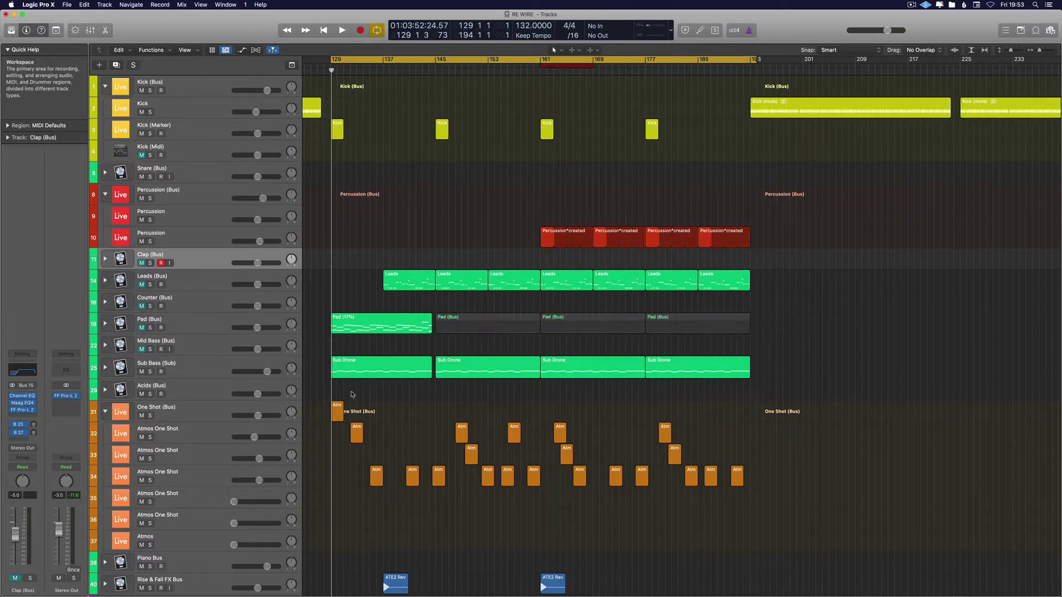
click(143, 411)
click(142, 416)
key(space)
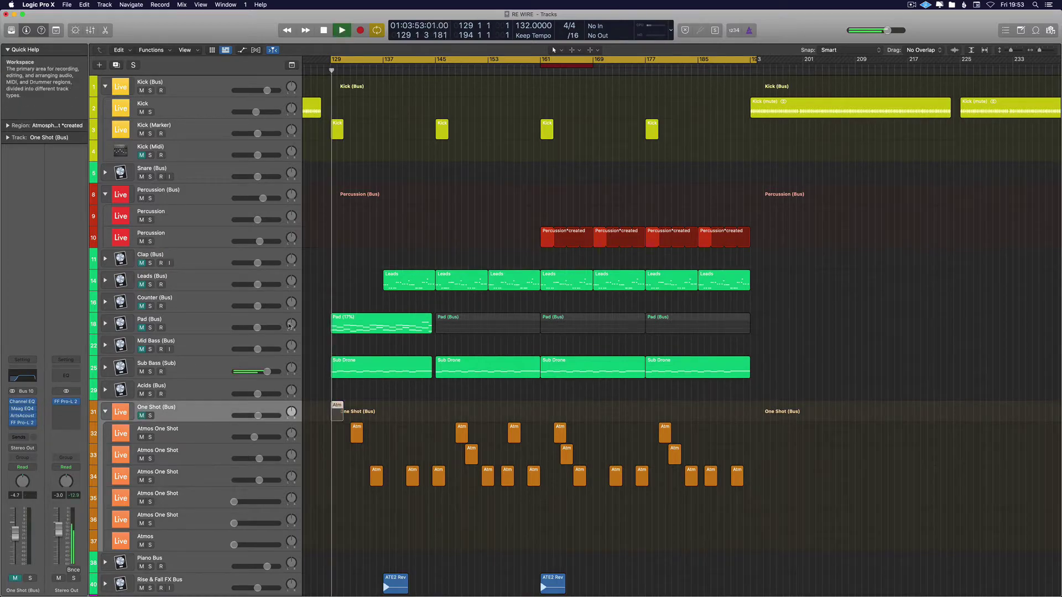
Switch to Ableton Live and preview the A#m vocal chop loops one after another against the playing track
key(super+Tab)
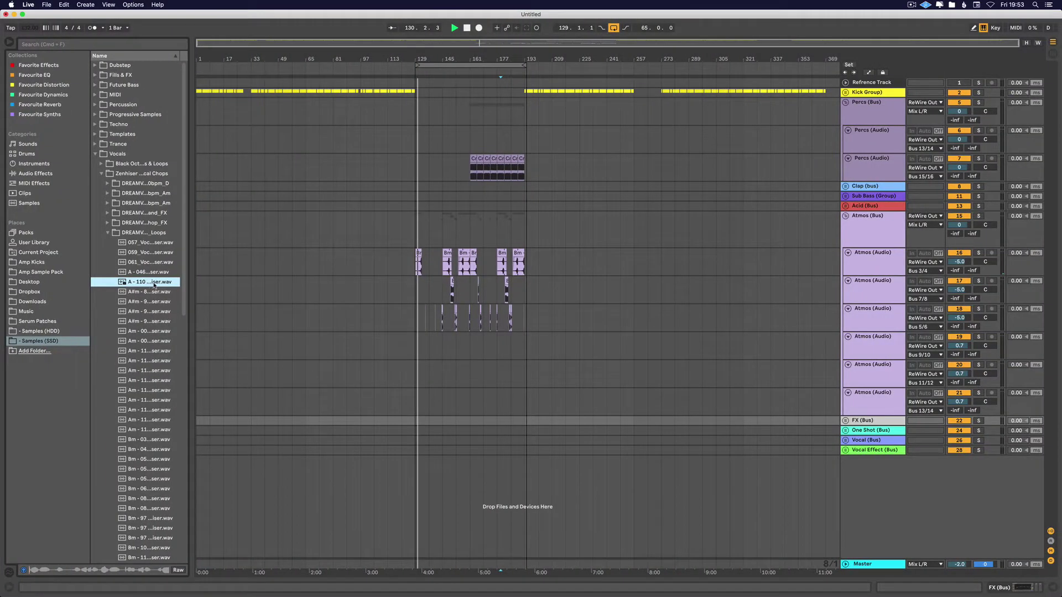
click(161, 291)
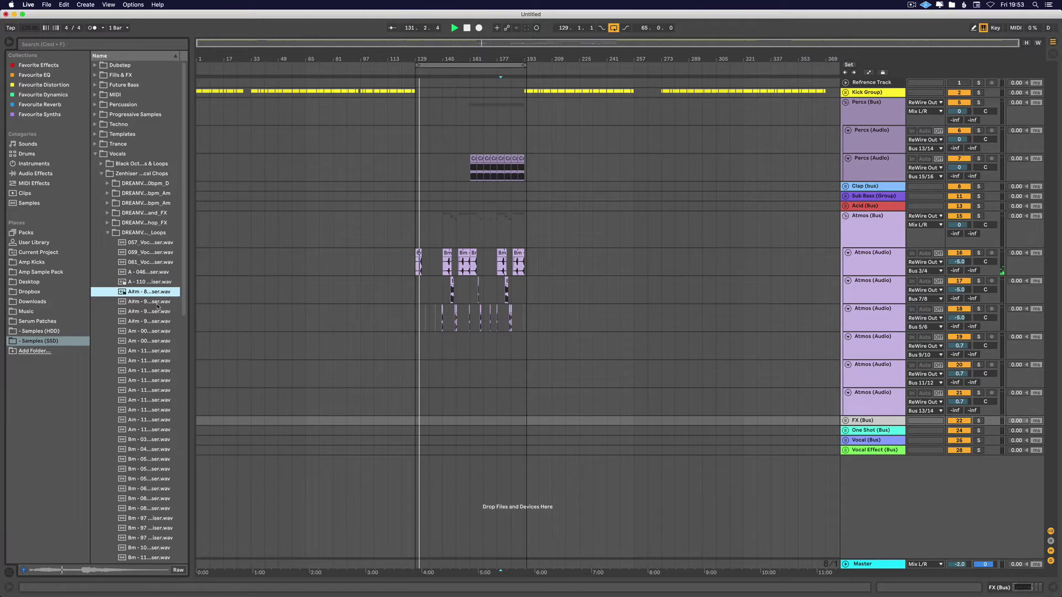
click(159, 302)
key(Down)
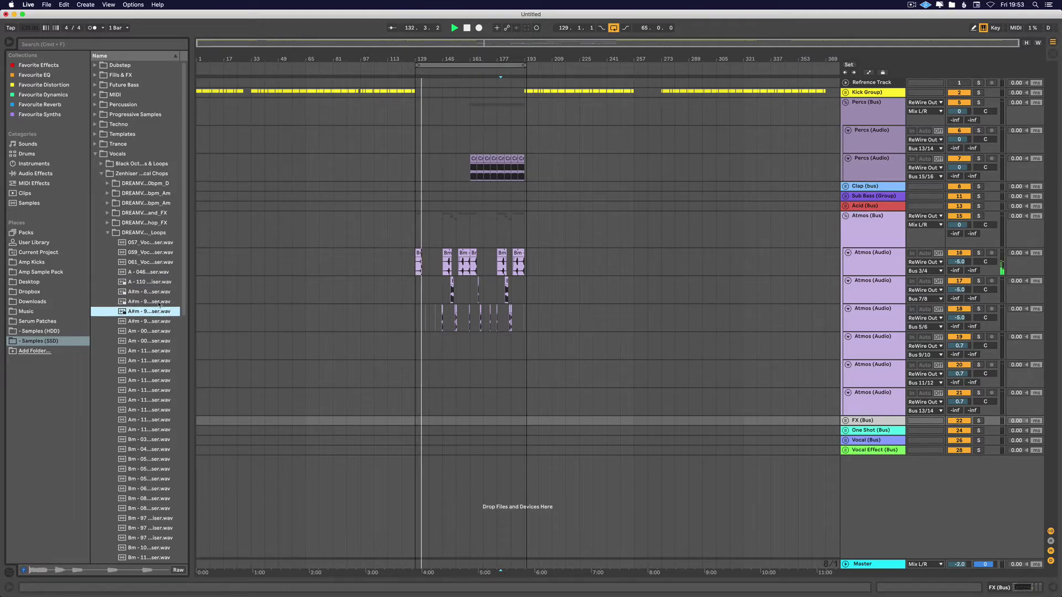
key(Down)
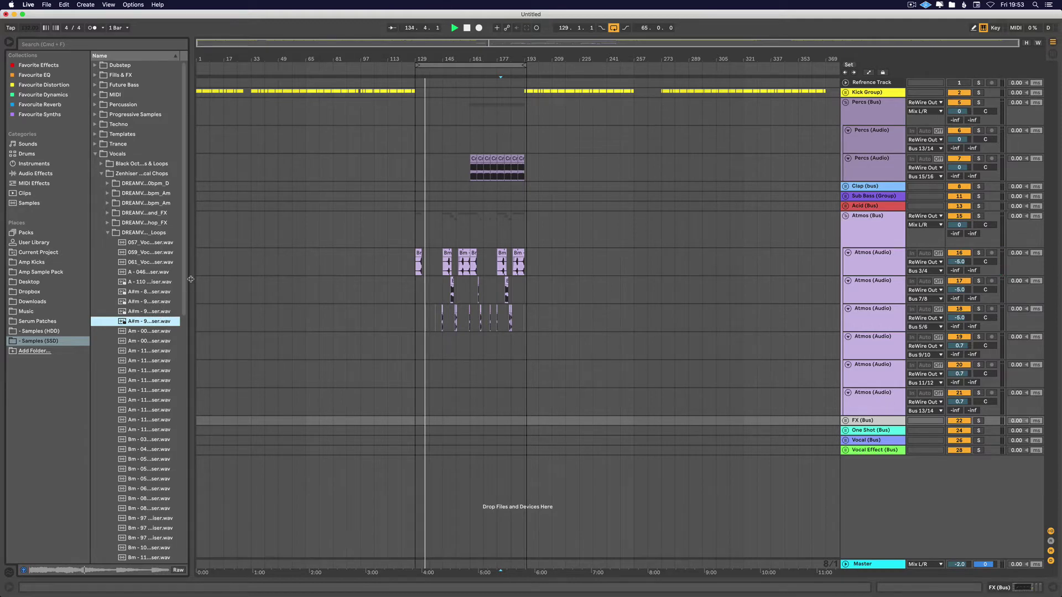
Widen the browser to show the full sample names and preview the Bm - 037 vocal chop loop
drag(191, 278, 321, 278)
click(152, 440)
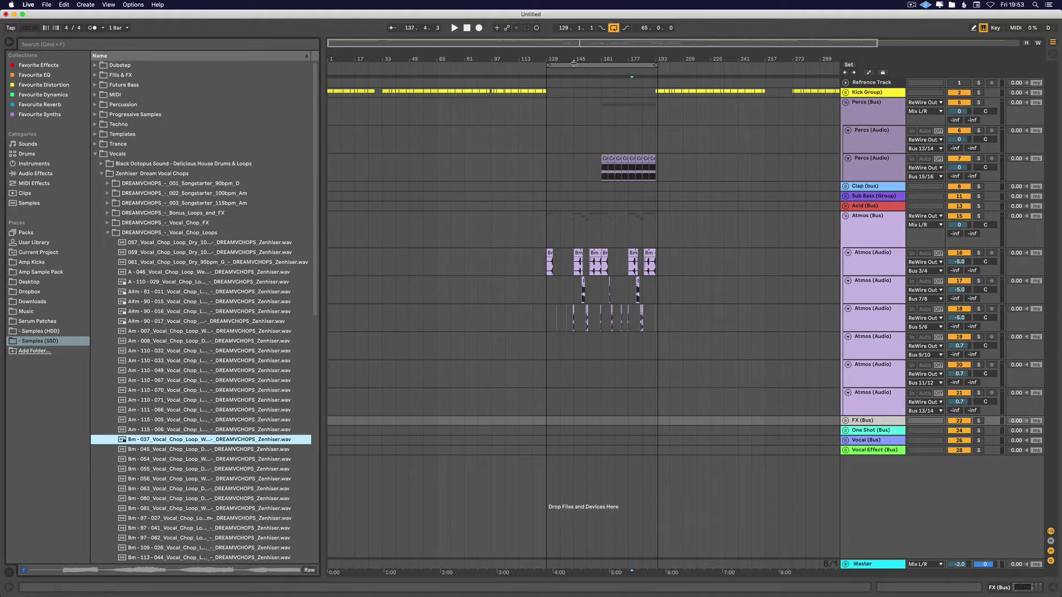
drag(567, 59, 568, 106)
Switch to Logic Pro X, unmute the One Shot (Bus) track and play the breakdown from bar 129
key(ctrl+Left)
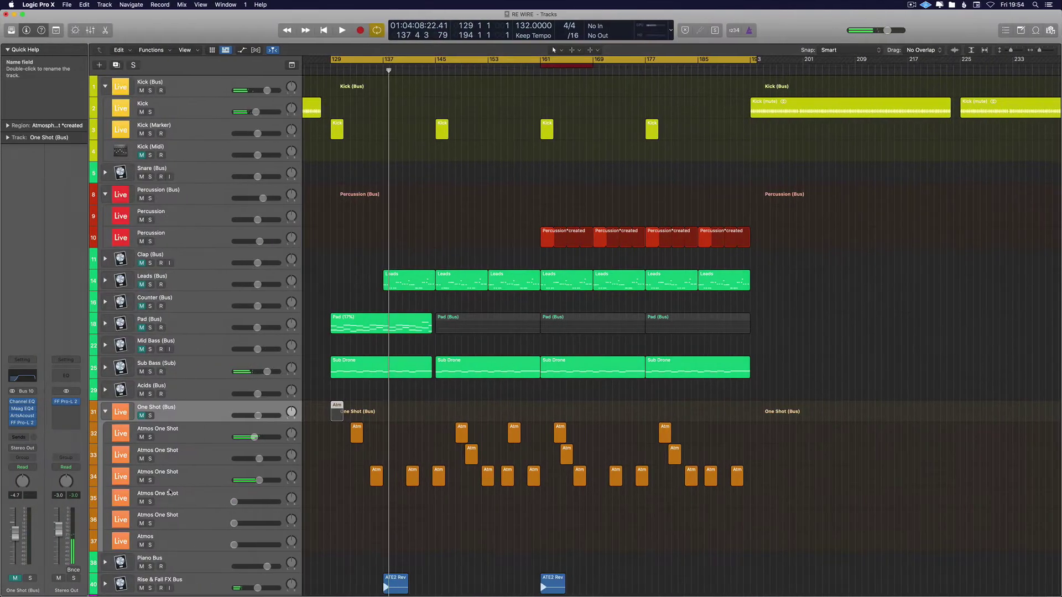
click(145, 414)
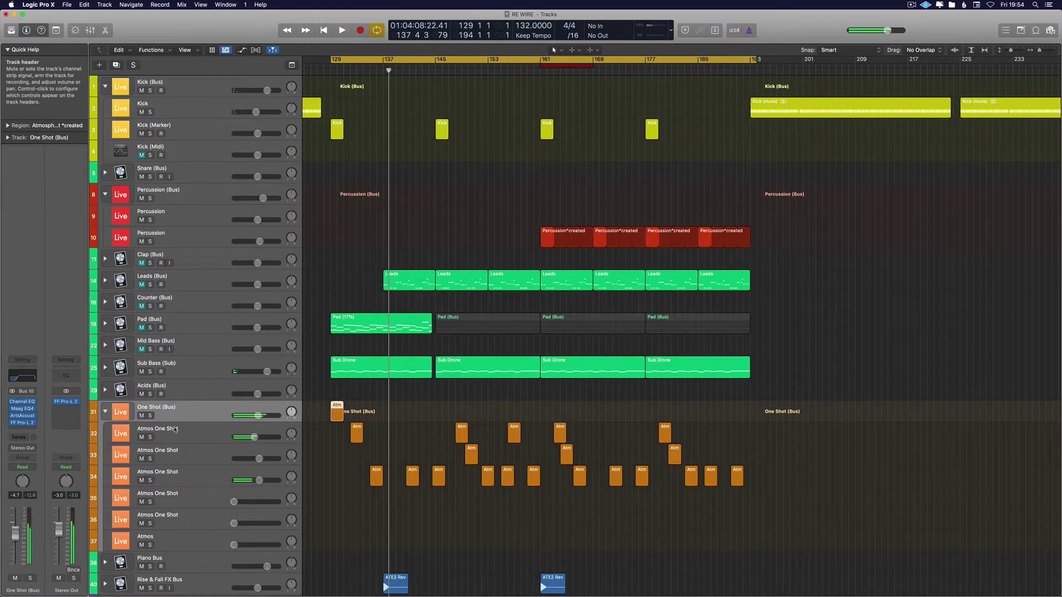
key(space)
Switch to Ableton Live and examine the Atmos (Audio) vocal clips from bar 129 onward during playback
key(ctrl+Right)
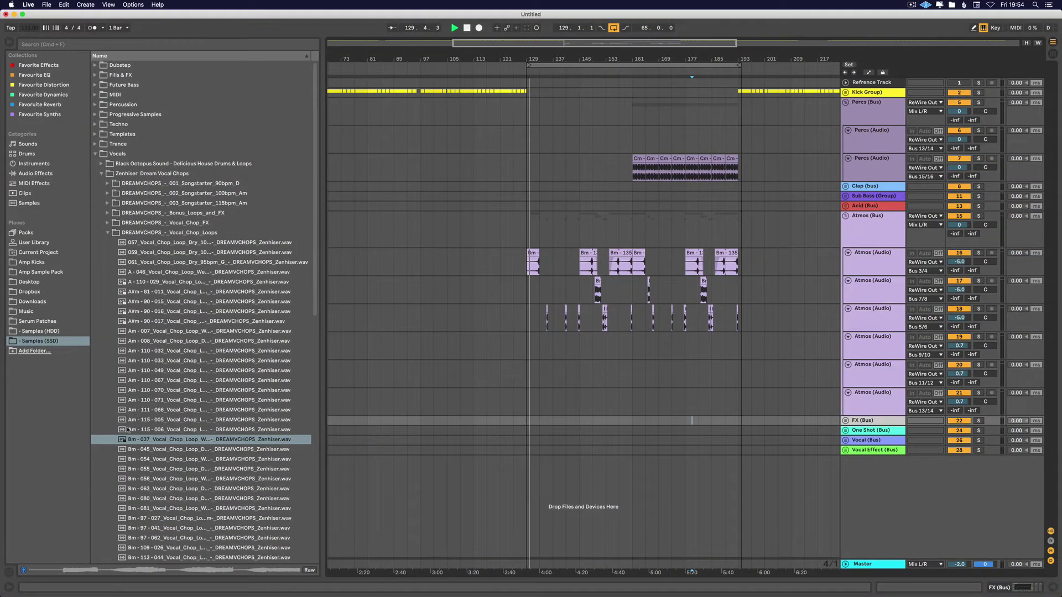
drag(543, 62, 543, 105)
drag(518, 56, 518, 79)
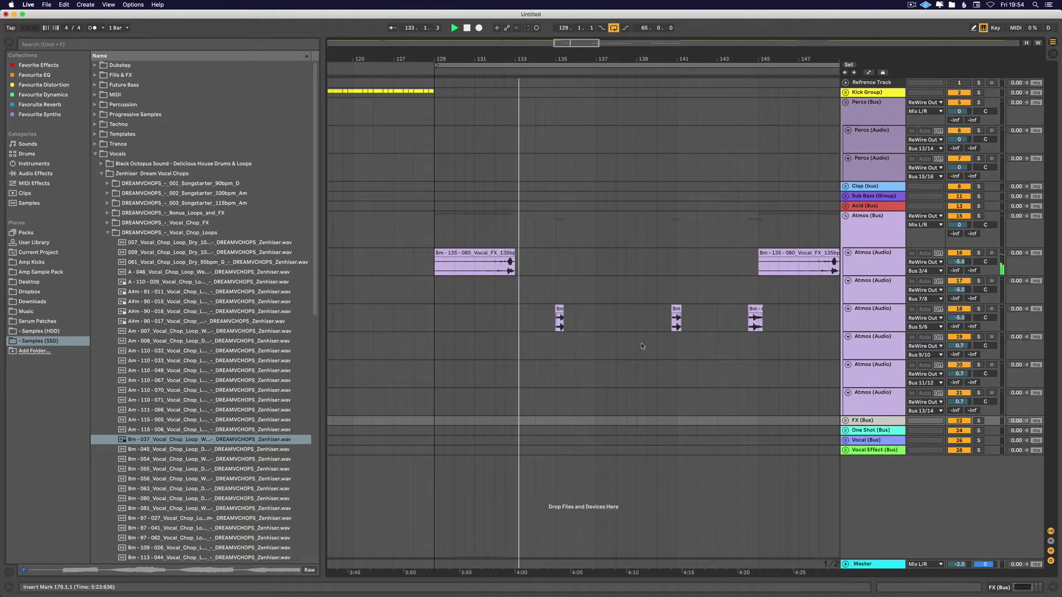
scroll(637, 275, right, 4)
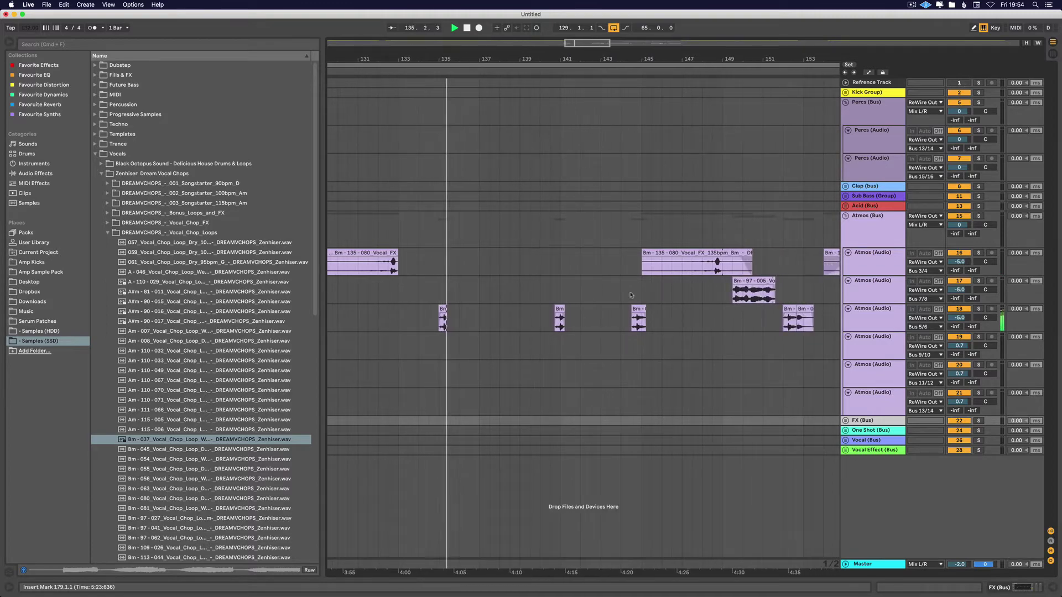
Switch to Logic Pro X and set the automation mode of the Rise & Fall FX Bus track to Read
key(ctrl+Left)
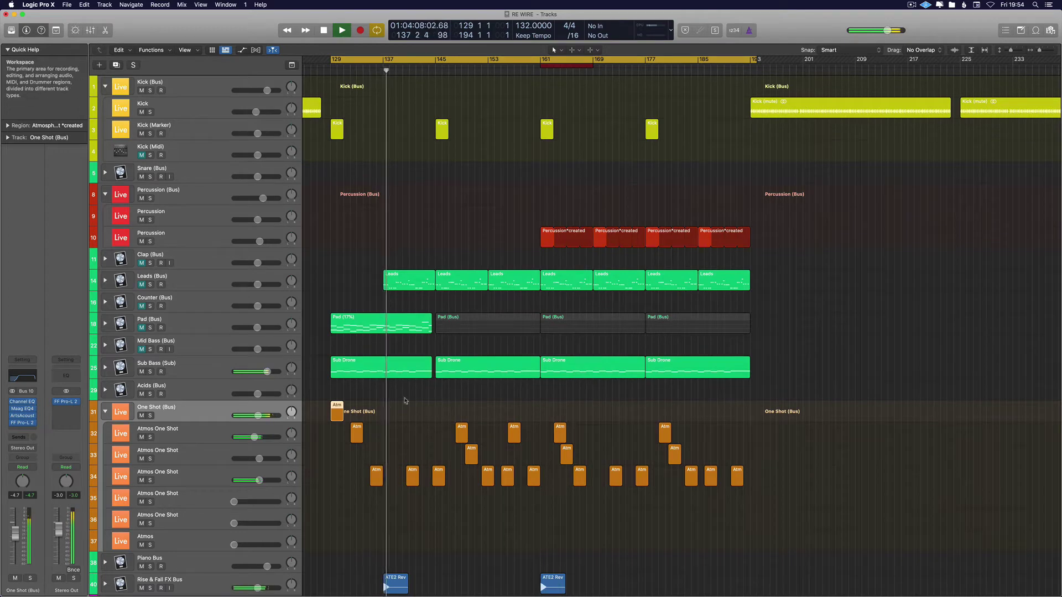
scroll(292, 548, down, 1)
click(207, 566)
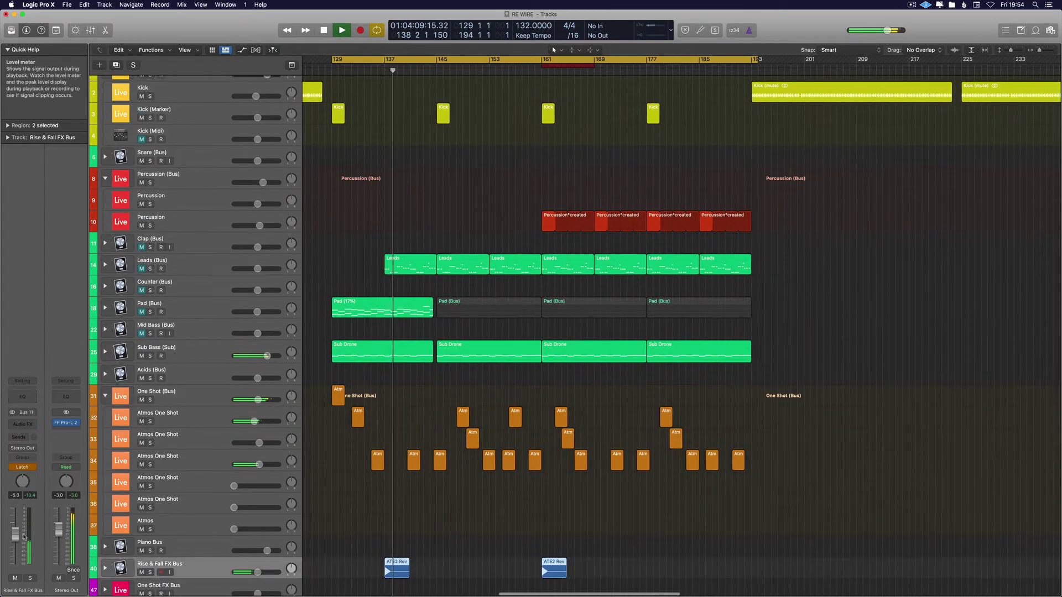
click(22, 467)
click(23, 447)
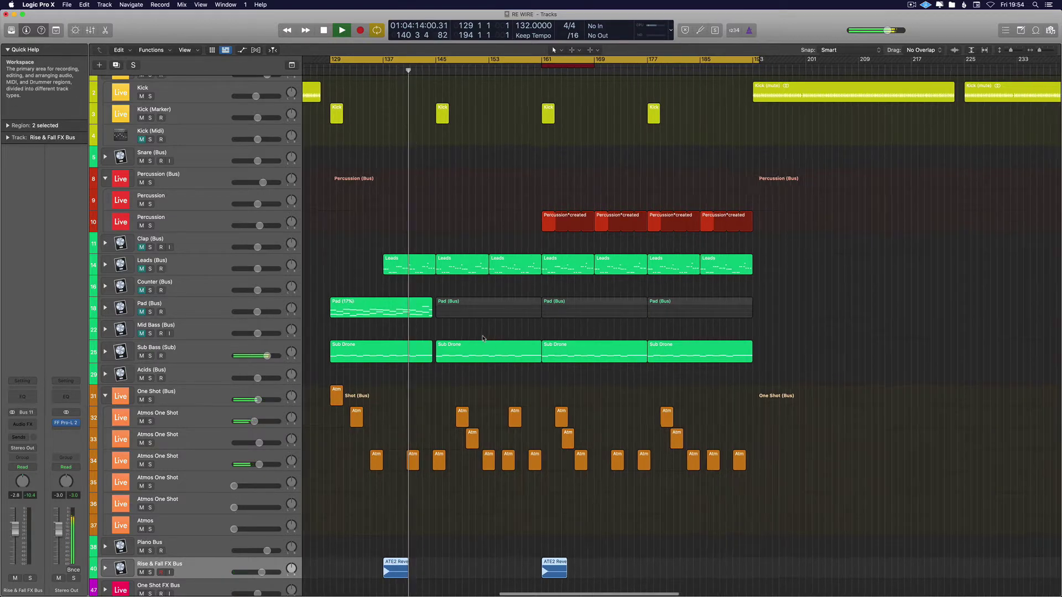
Set the cycle range from bar 155 to bar 162, starting at the Atmos One Shot region there, and stop playback
key(super+Right)
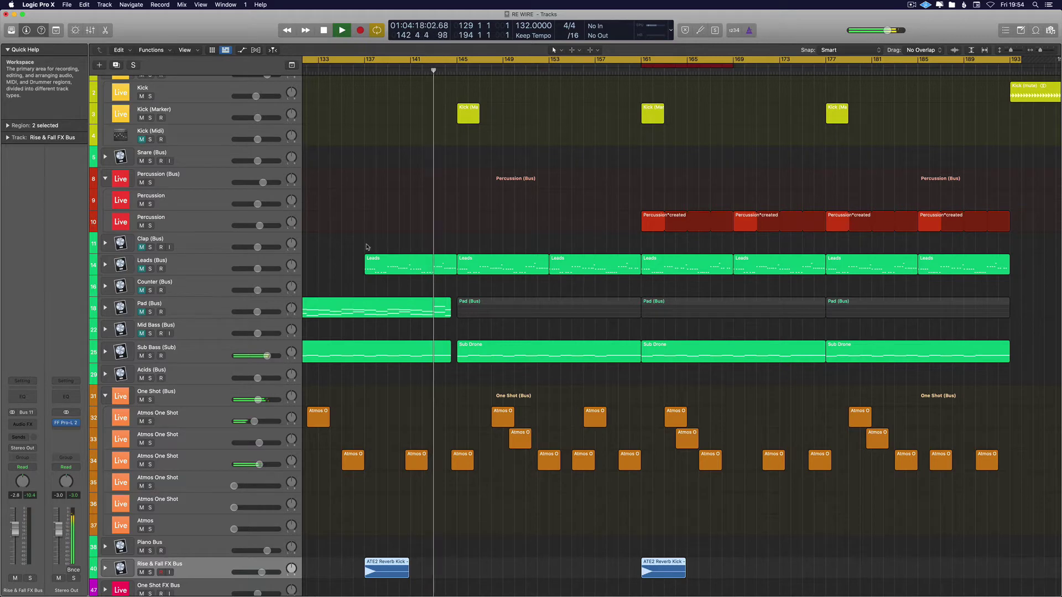
scroll(166, 210, up, 1)
scroll(407, 182, up, 1)
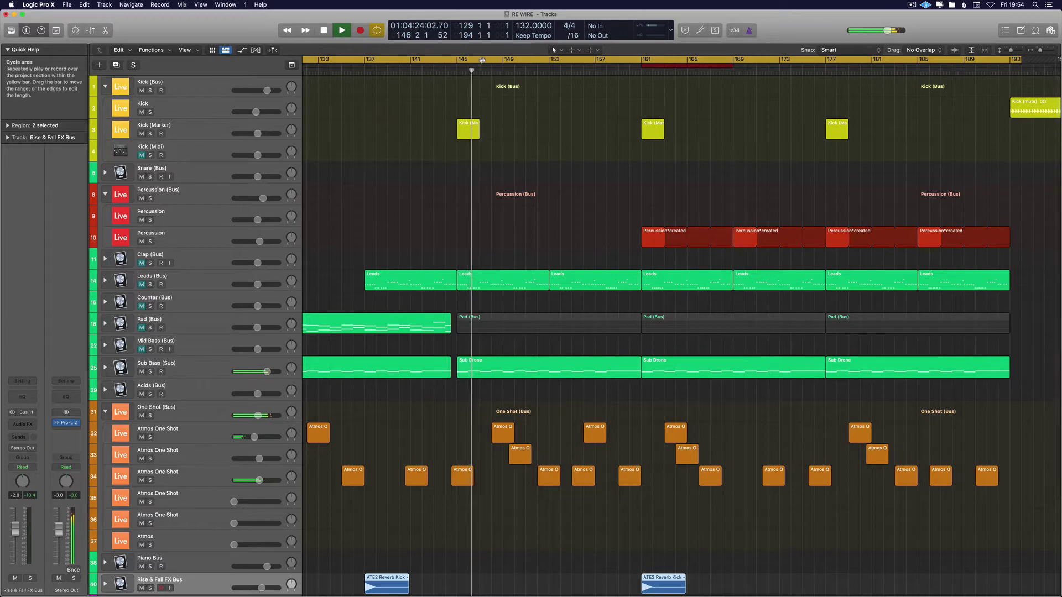
key(super+Right)
key(super+Right)
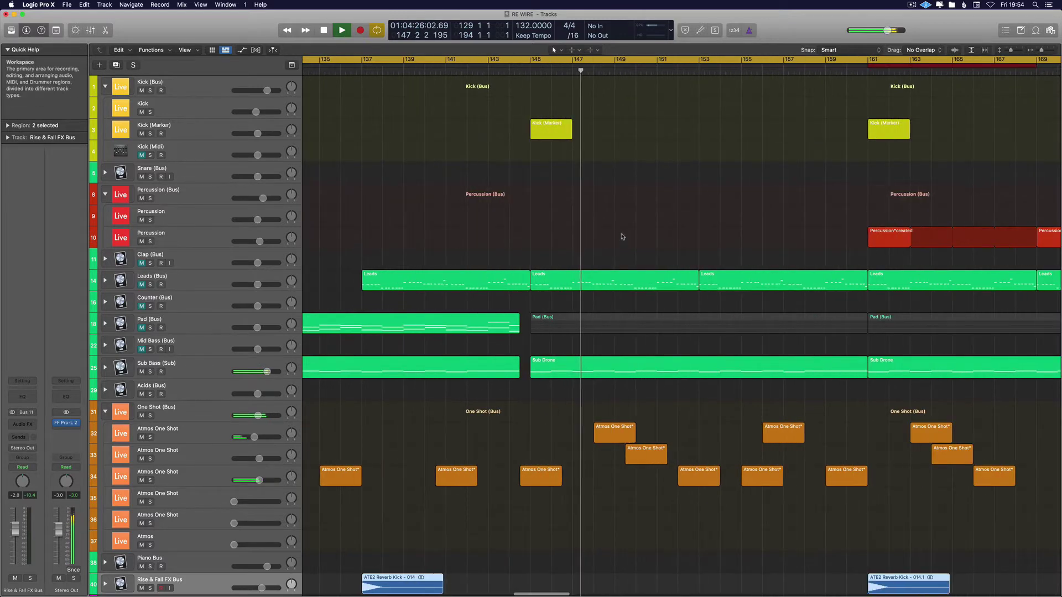
scroll(678, 354, right, 3)
scroll(678, 354, right, 3)
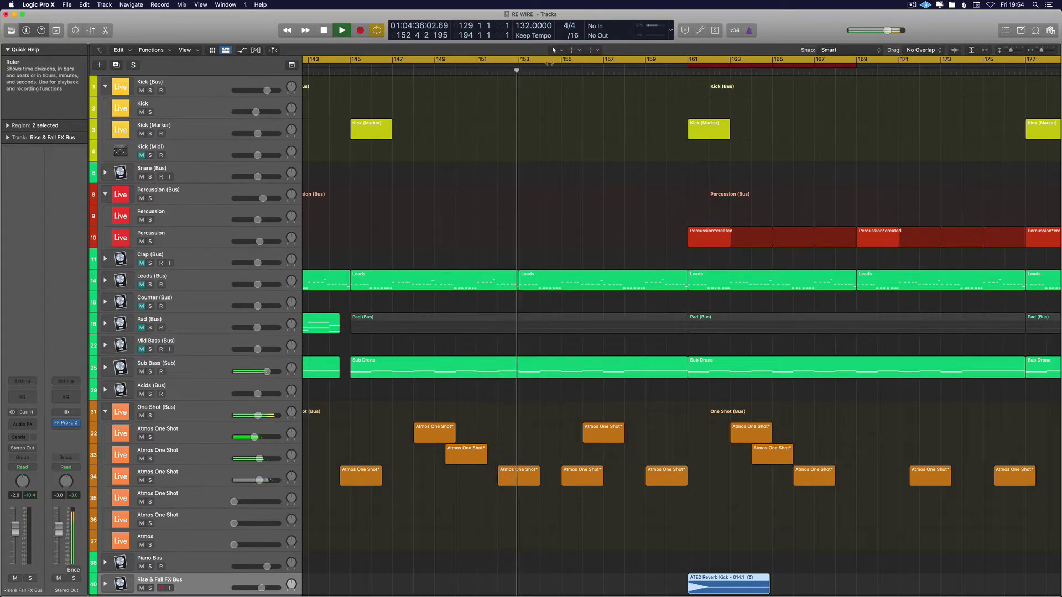
drag(541, 61, 708, 61)
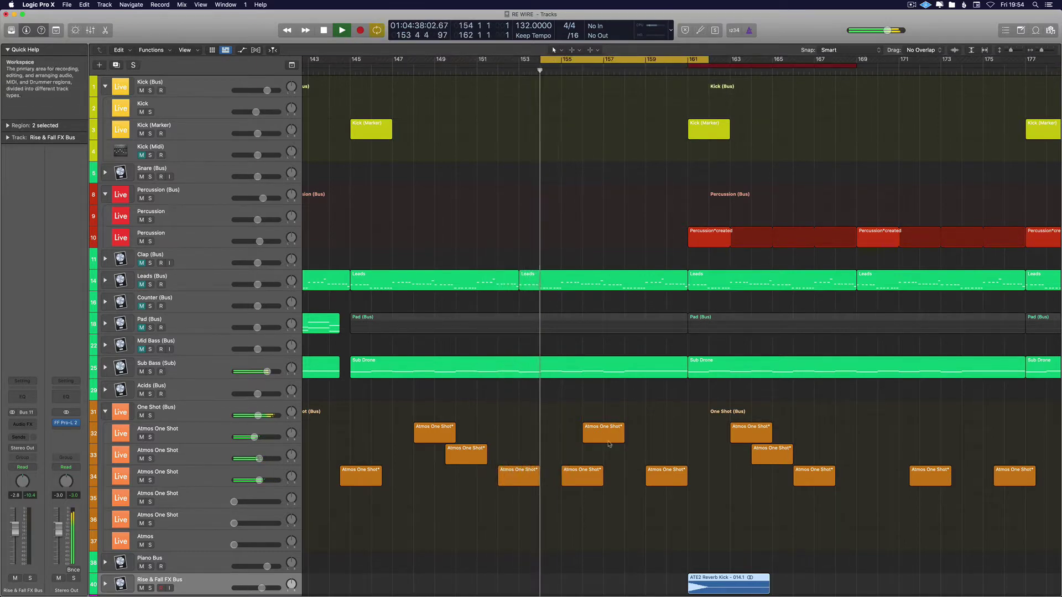
click(575, 475)
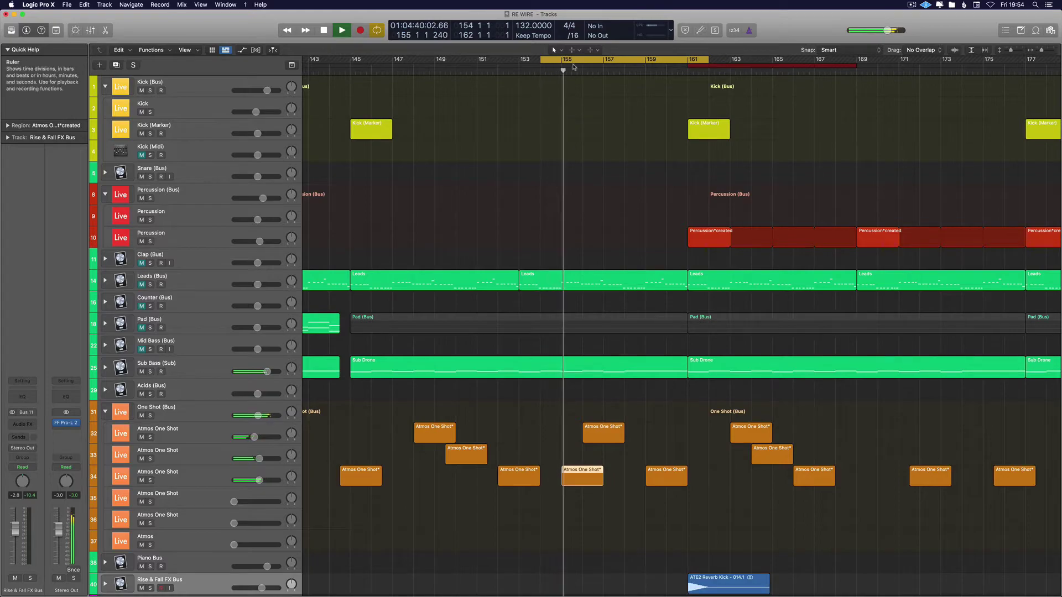
drag(541, 59, 562, 59)
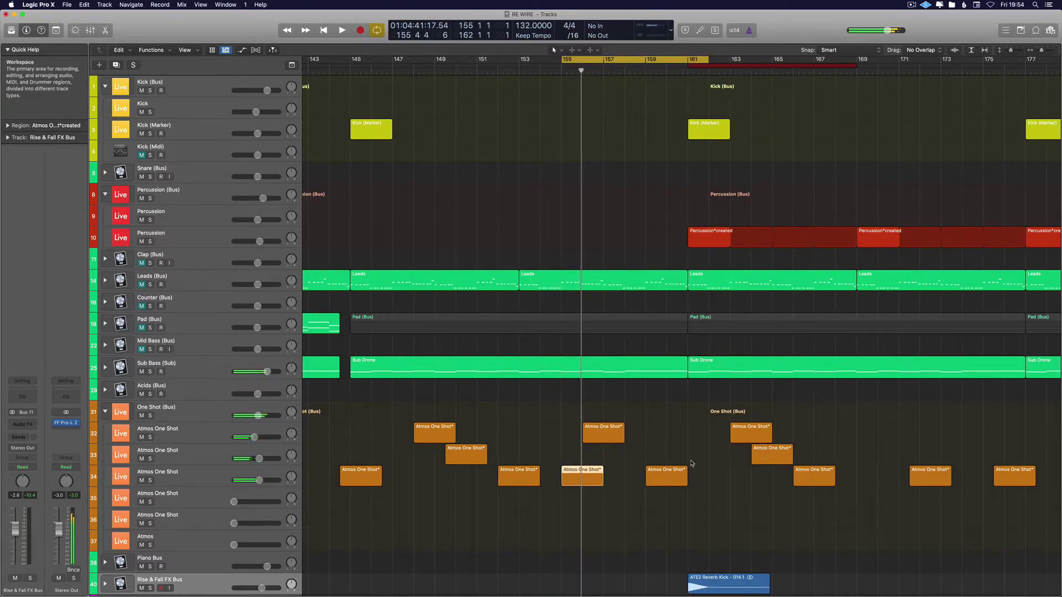
key(space)
Switch to Ableton Live and examine the Atmos (Audio) vocal clips around the loop between bars 155 and 162, trying playback
key(ctrl+Right)
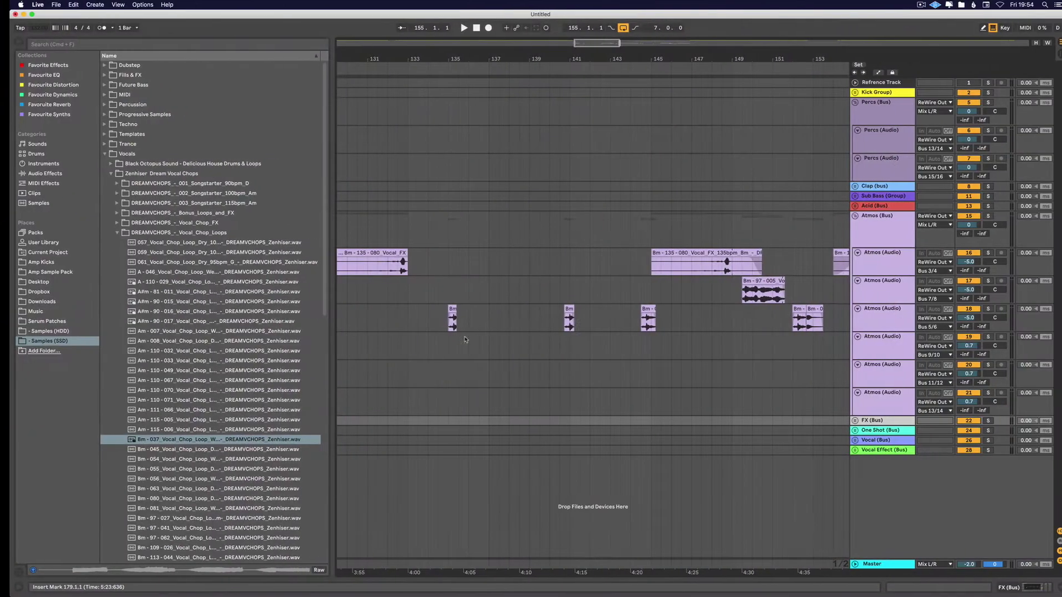
scroll(730, 270, right, 10)
scroll(729, 270, left, 10)
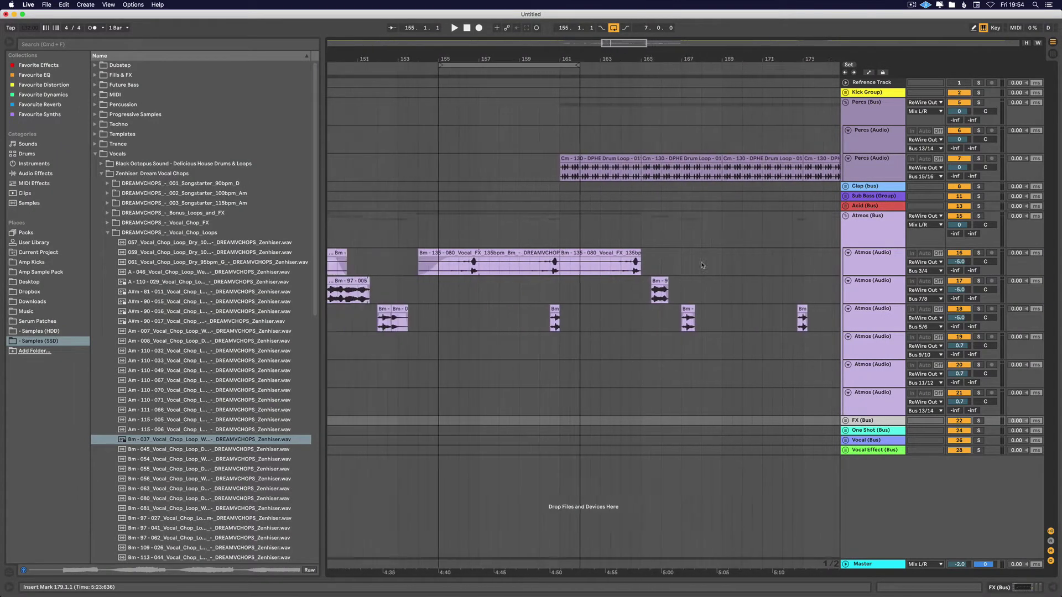
drag(631, 53, 629, 45)
scroll(712, 203, right, 5)
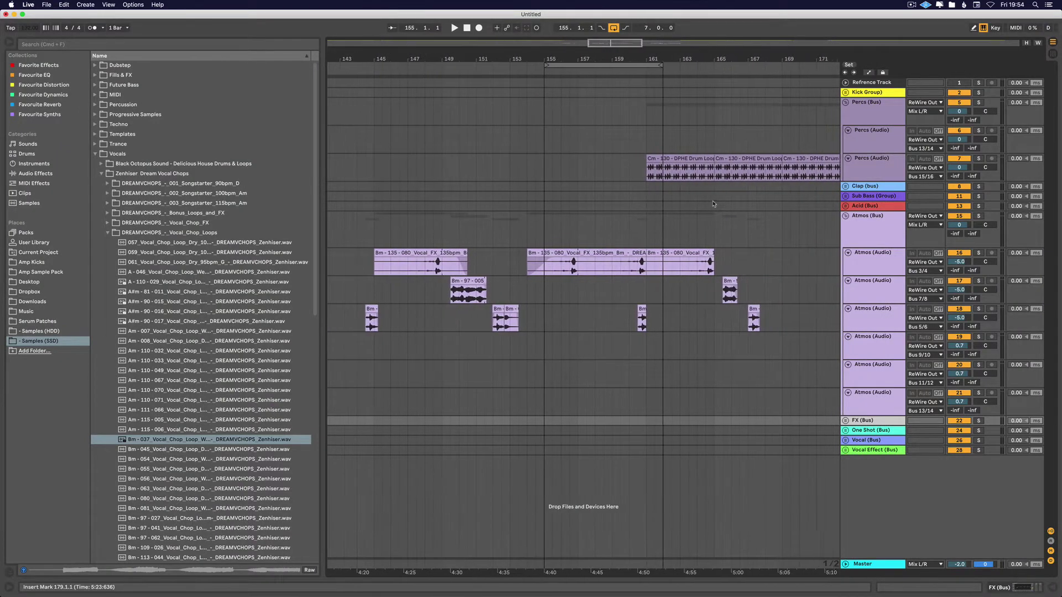
key(space)
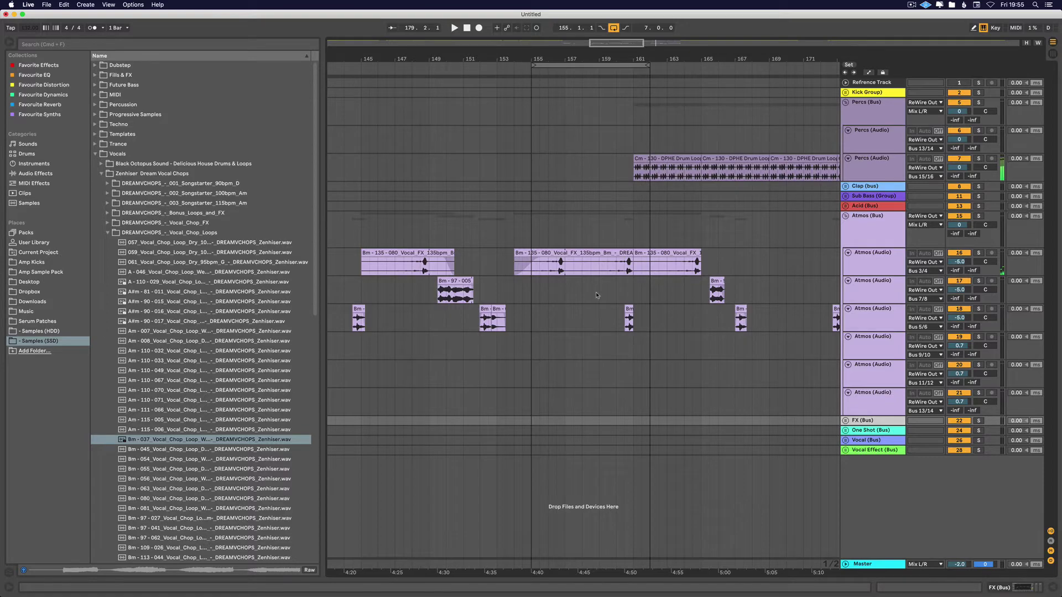
Place the insert marker at about bar 158 on the Bus 5/6 Atmos (Audio) track, toggle playback, and return to Ableton Live
click(580, 316)
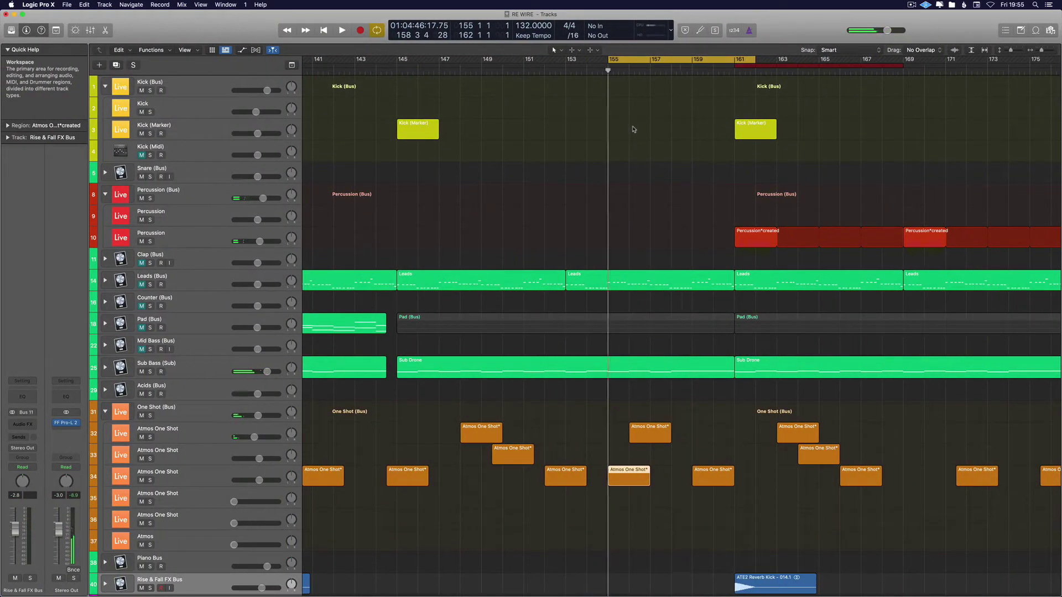
key(space)
key(ctrl+Right)
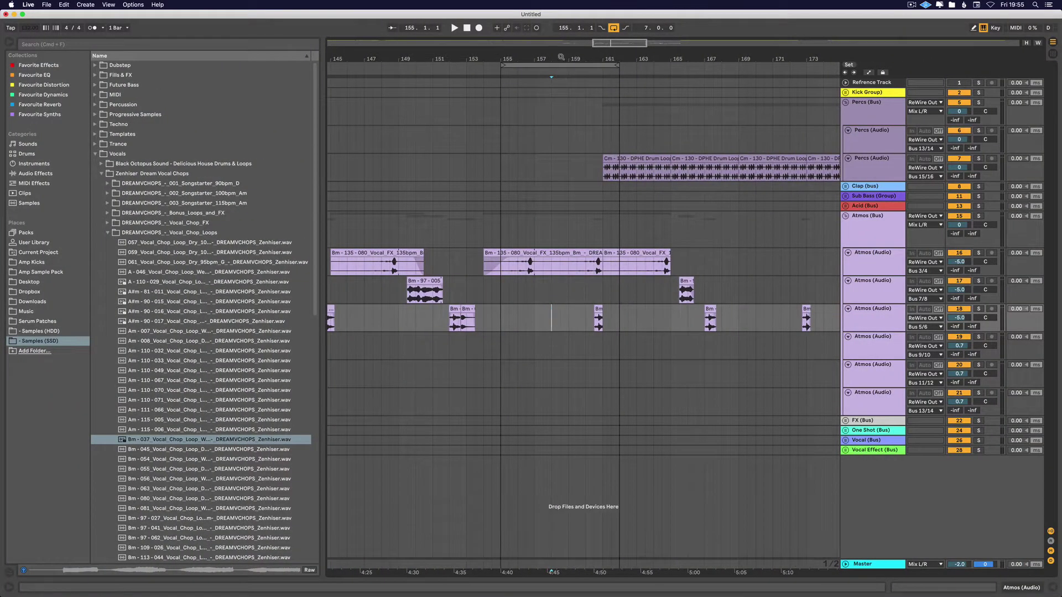
Trim the end of the 080_Vocal_FX clip on the Bus 3/4 Atmos (Audio) track back to 157.3.1
drag(561, 57, 559, 117)
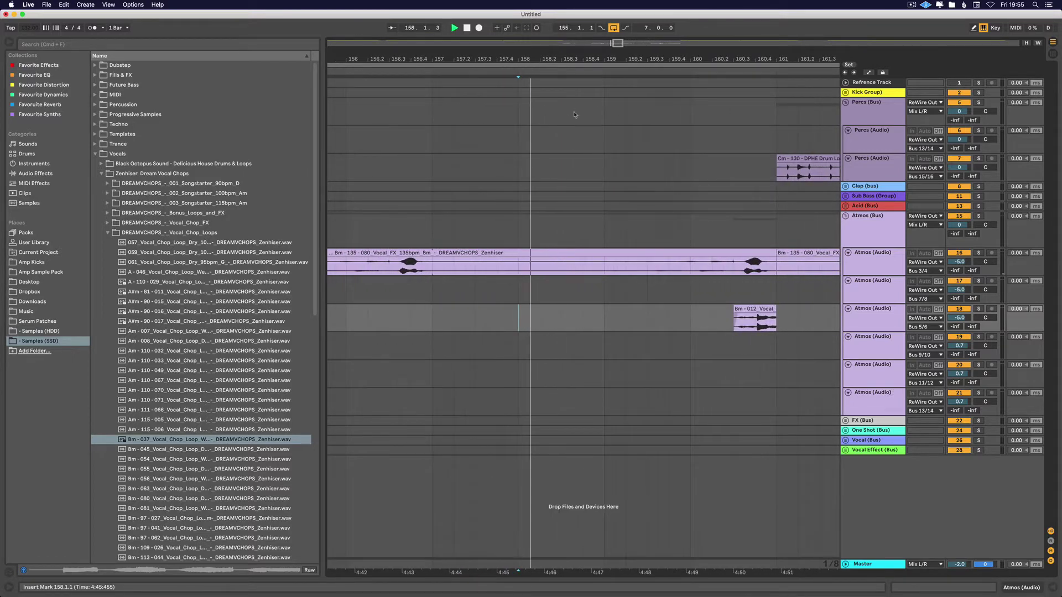
scroll(667, 221, right, 3)
click(648, 253)
key(space)
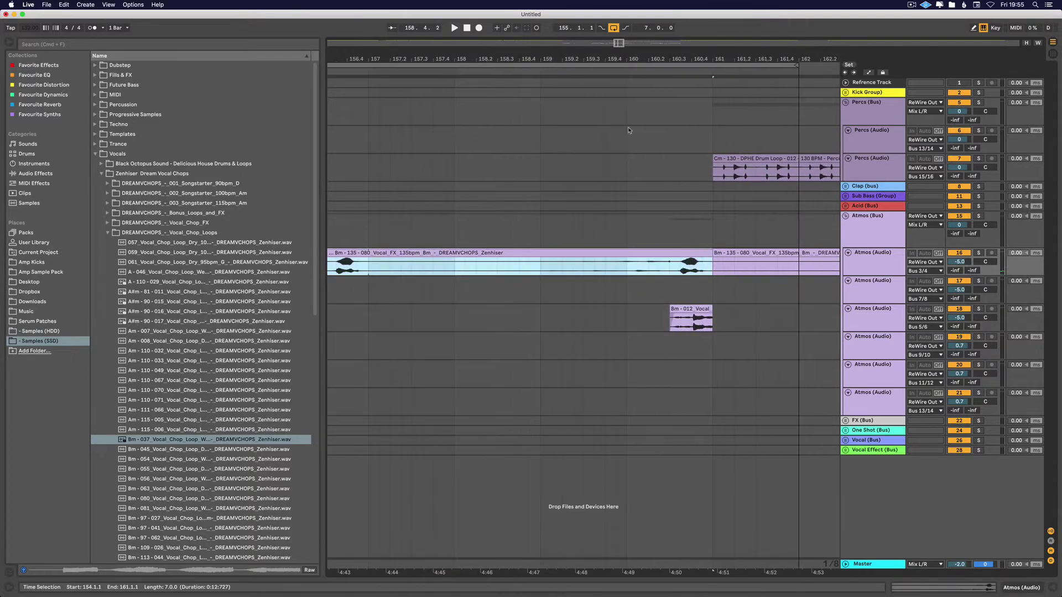
drag(556, 57, 556, 47)
drag(665, 259, 453, 259)
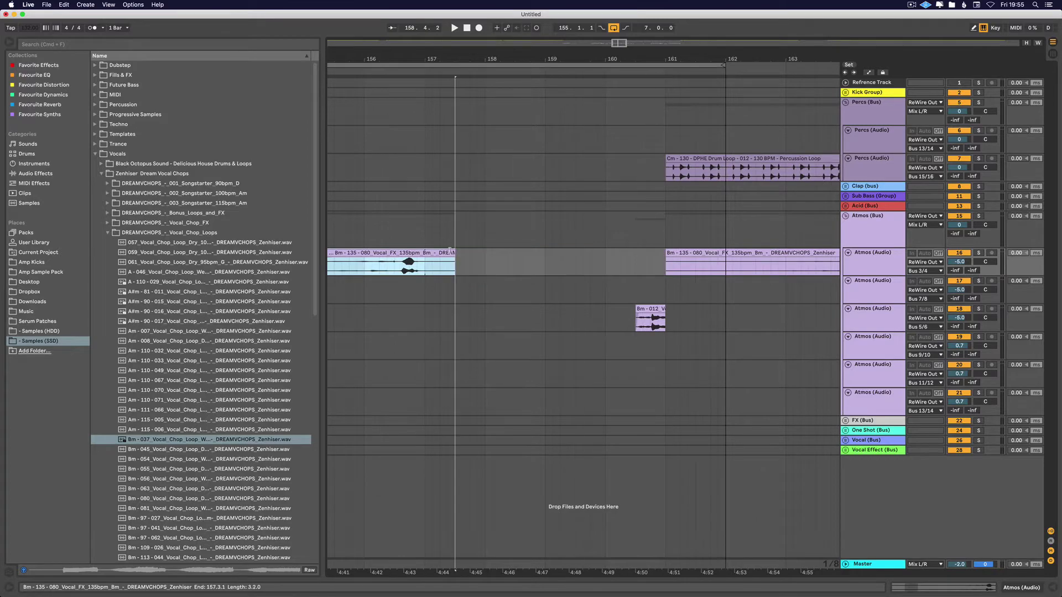
Step through the Atmos (Audio) tracks to select the Bus 9/10 one, and switch to Logic Pro X
click(879, 285)
click(872, 320)
click(862, 347)
key(ctrl+Left)
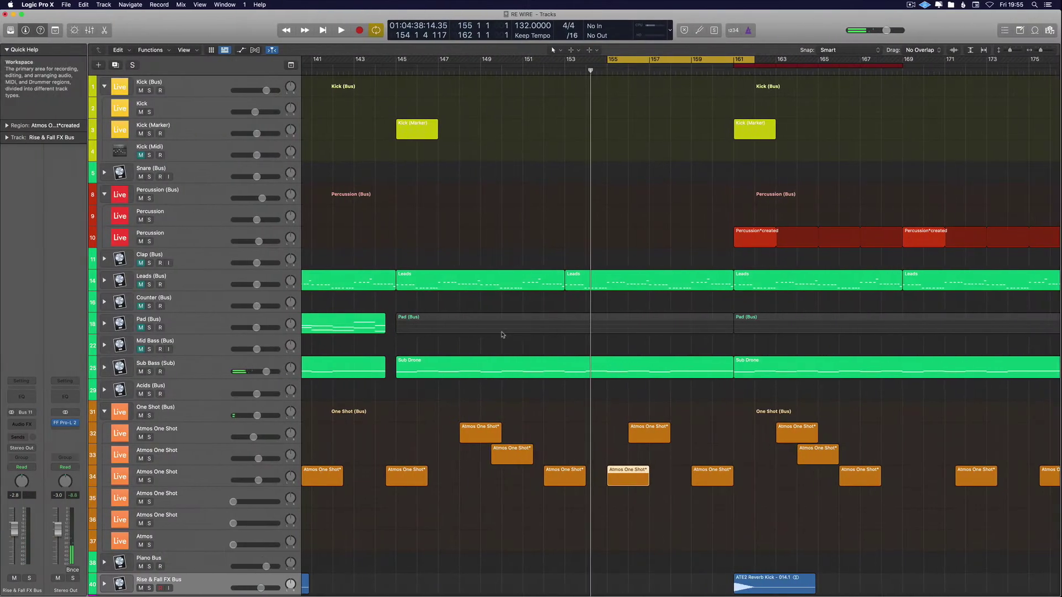
Go through the Atmos One Shot tracks and raise the volume of the one on track 35 to -7.8 dB
scroll(246, 496, down, 3)
click(185, 460)
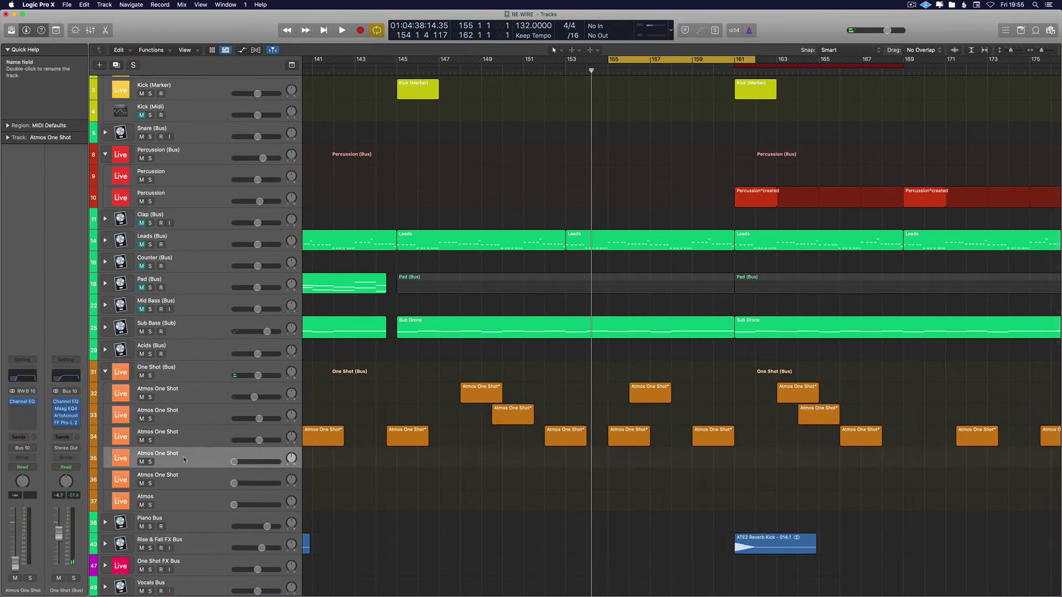
click(213, 392)
click(206, 420)
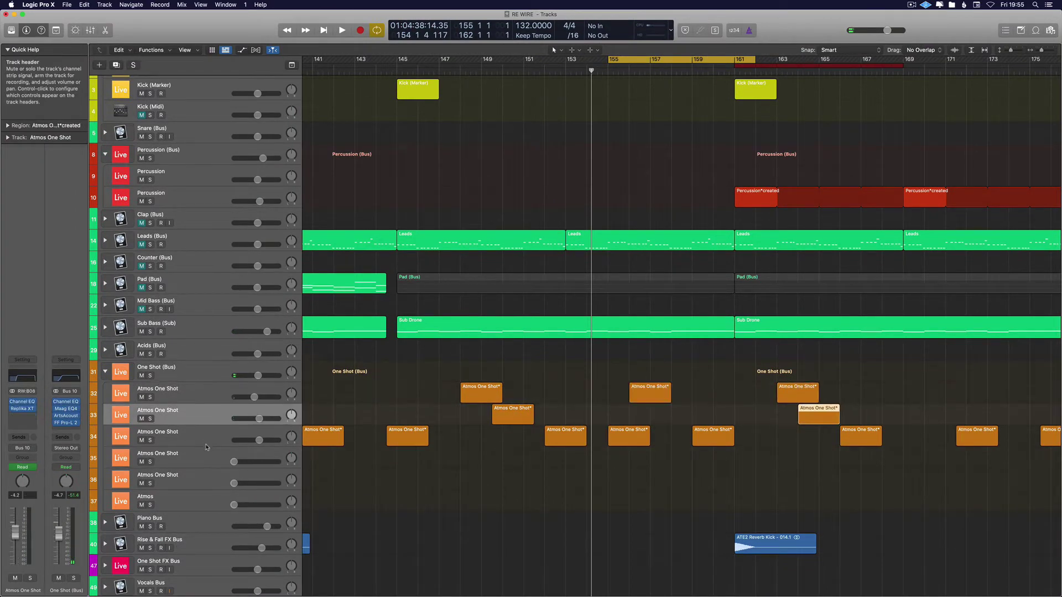
click(208, 442)
click(215, 460)
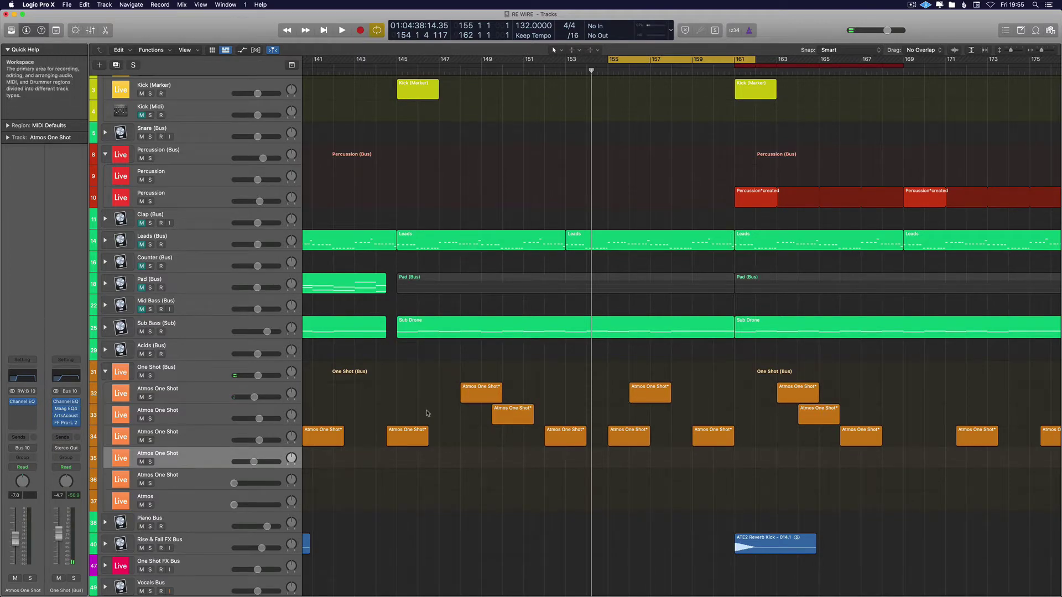
Switch to Ableton Live, toggle playback of the loop, and preview the Bm - 037, 045 and 054 vocal chop loops
key(ctrl+Right)
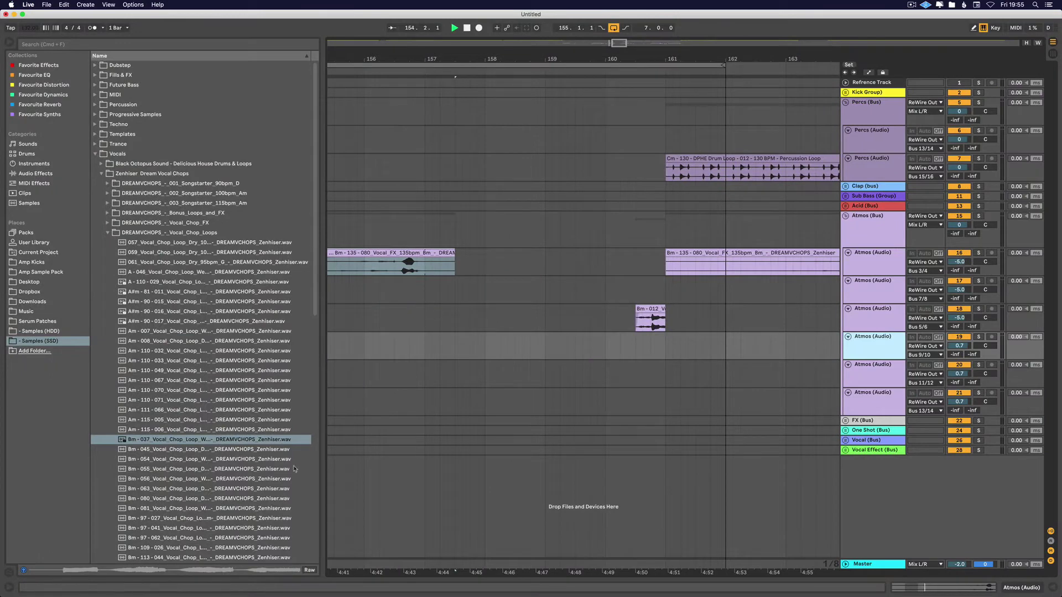
click(236, 441)
scroll(712, 299, left, 5)
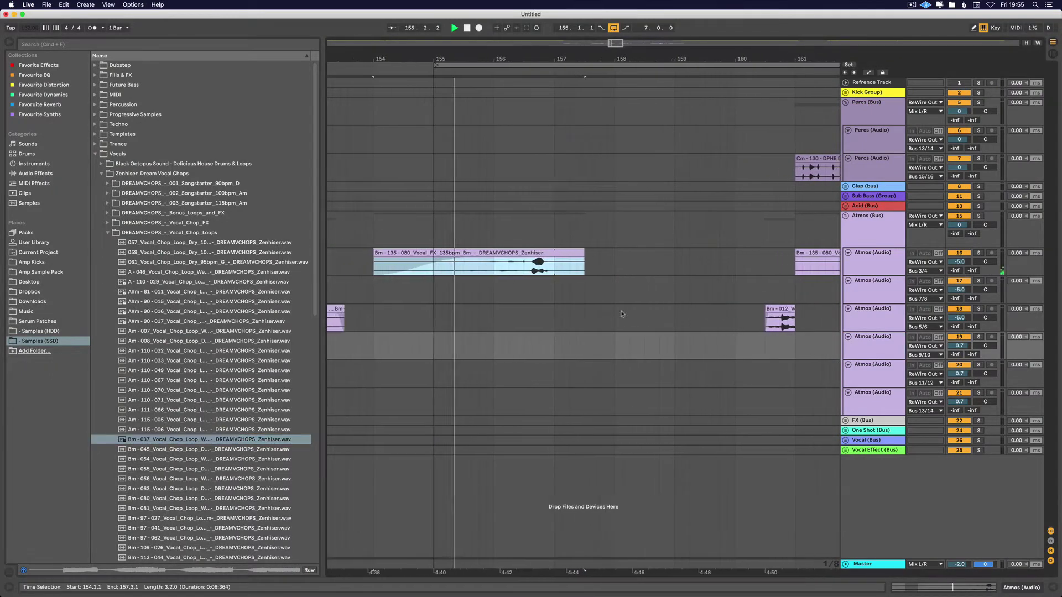
key(space)
click(220, 440)
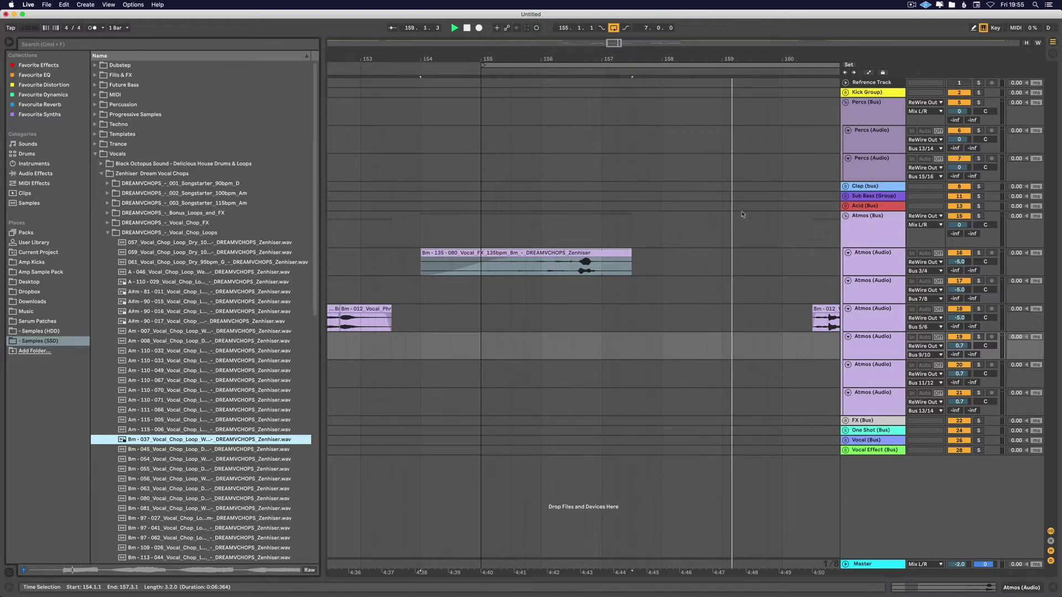
click(197, 450)
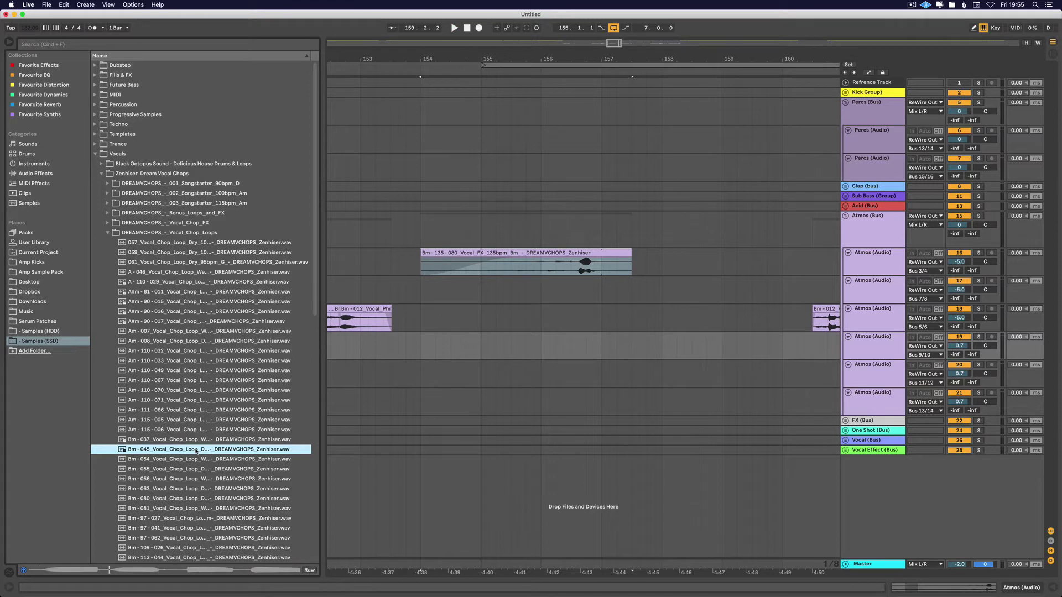
click(172, 460)
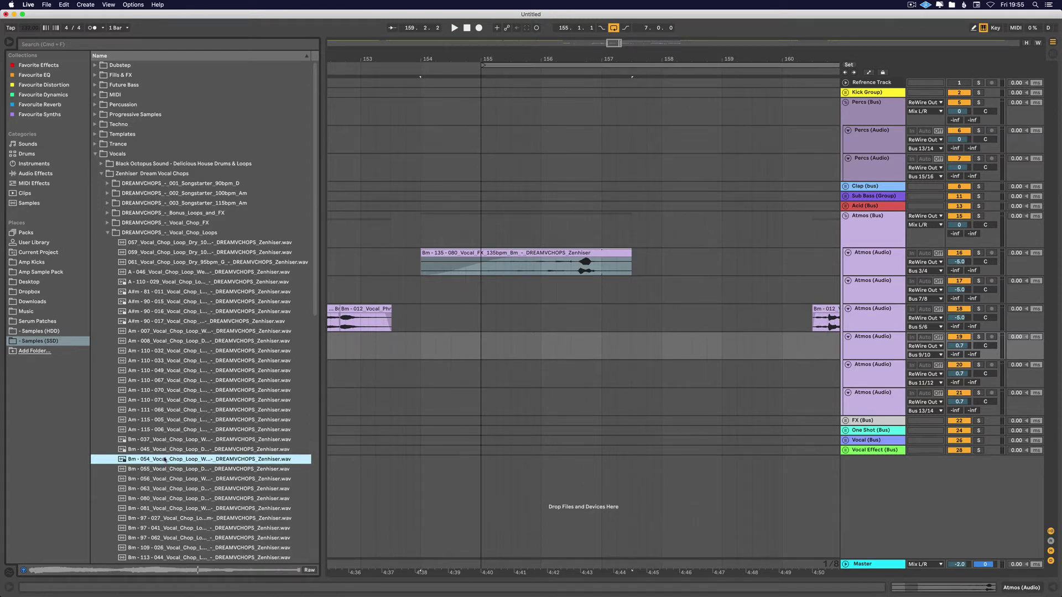
Toggle playback from about bar 155 and compare more Bm vocal chop loops, including Bm - 055, Bm - 037 and Bm - 97 - 062
click(488, 441)
key(space)
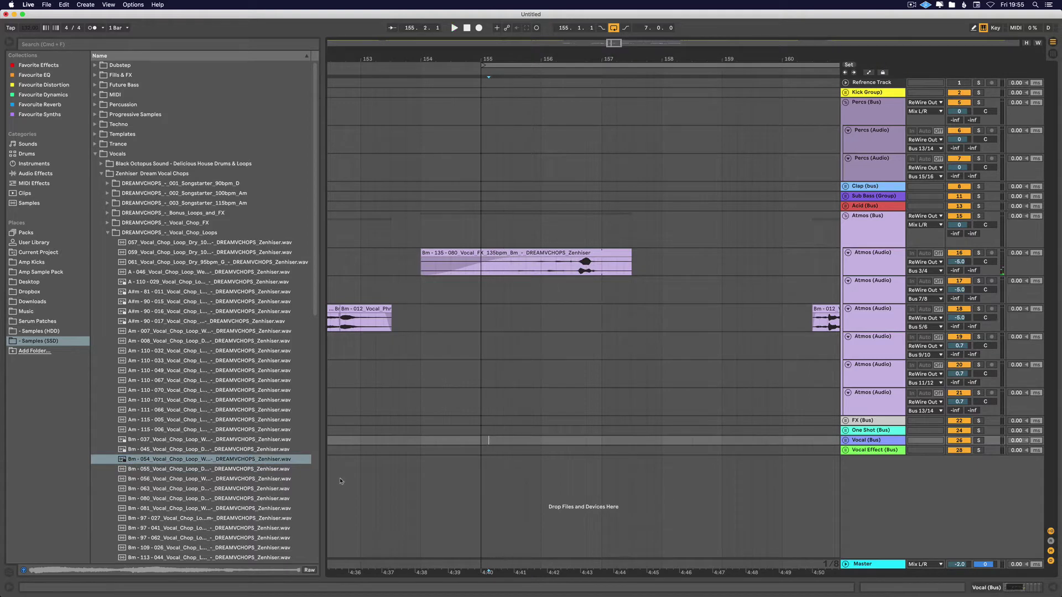
click(162, 461)
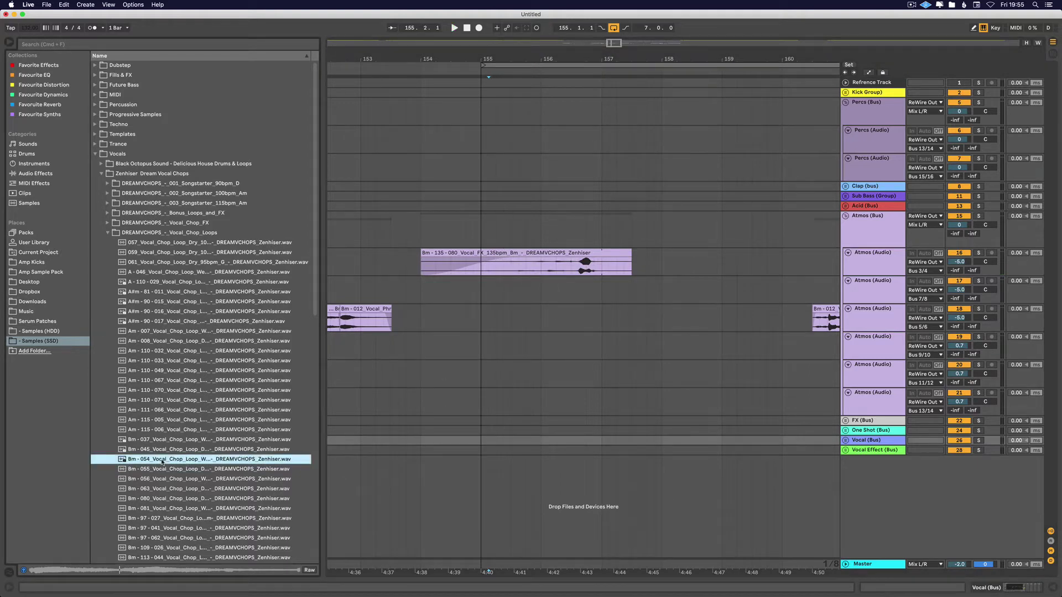
key(Down)
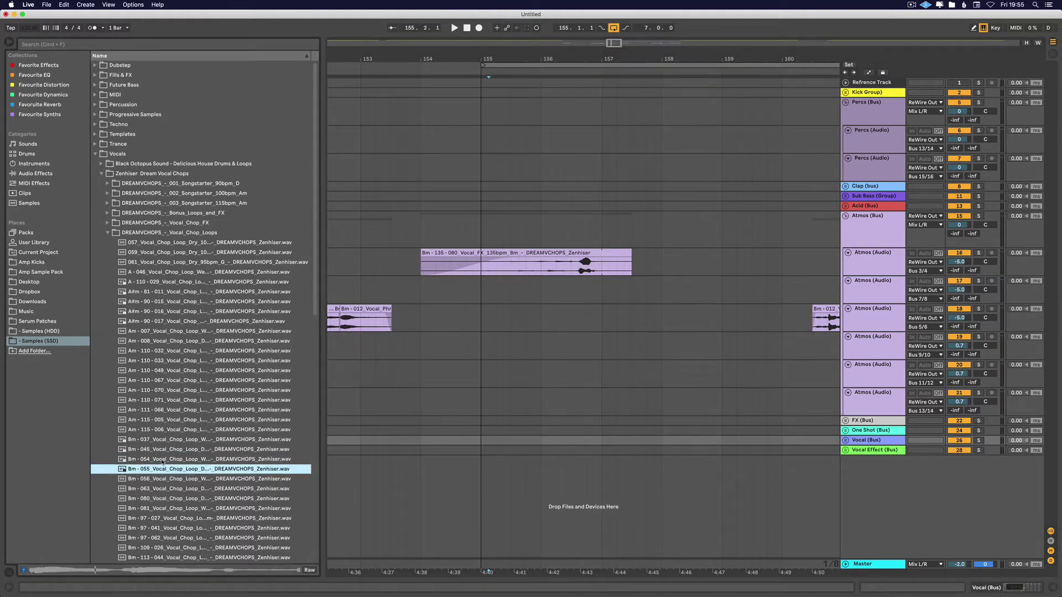
key(Up)
key(Up)
key(Up)
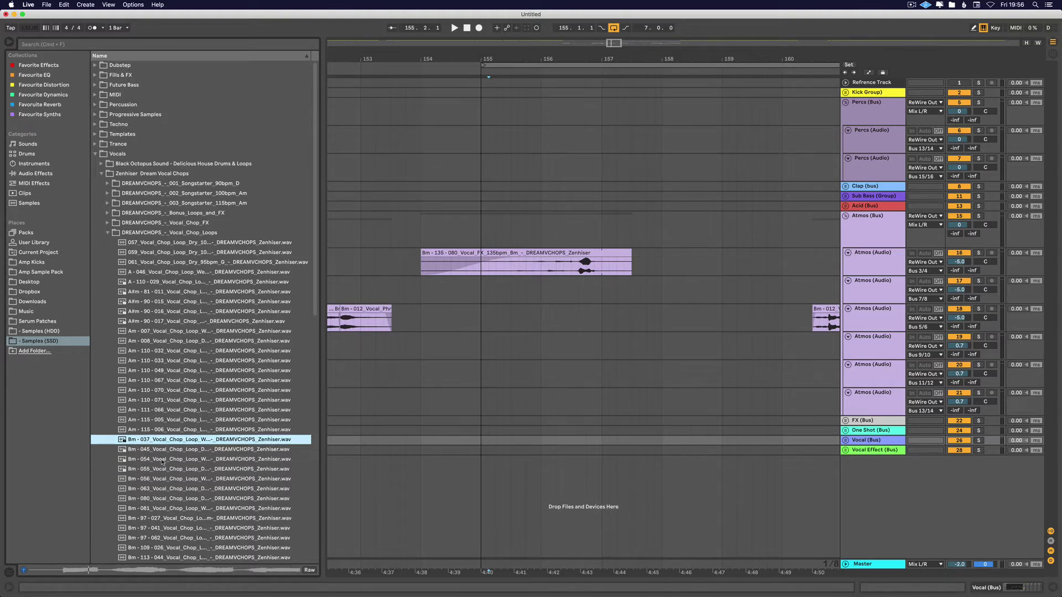
click(163, 531)
click(169, 537)
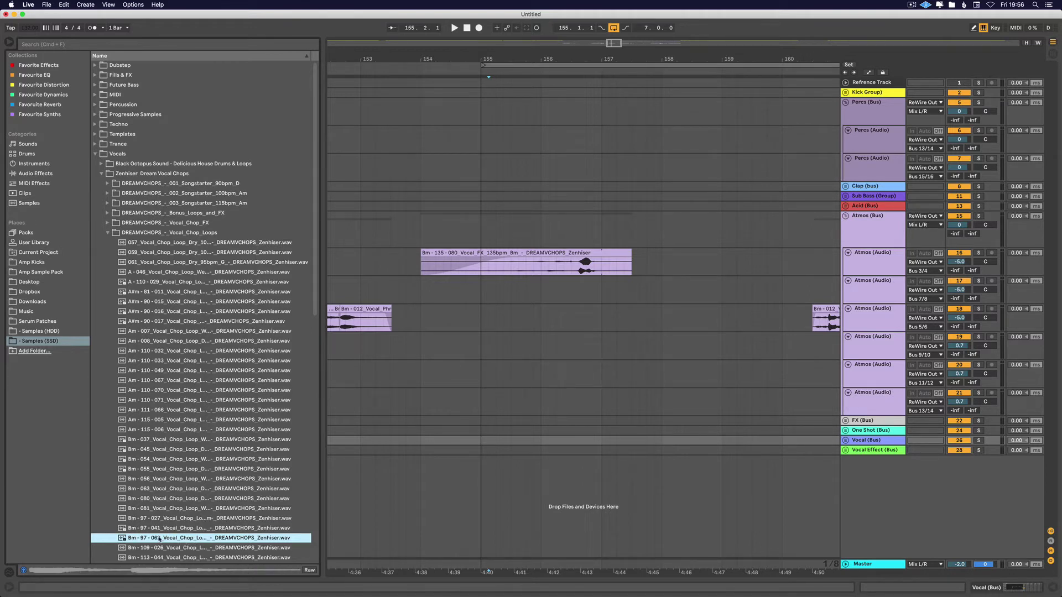
Add the Bm - 97 - 062 vocal chop loop to the Bus 9/10 Atmos (Audio) track at bar 158
click(481, 291)
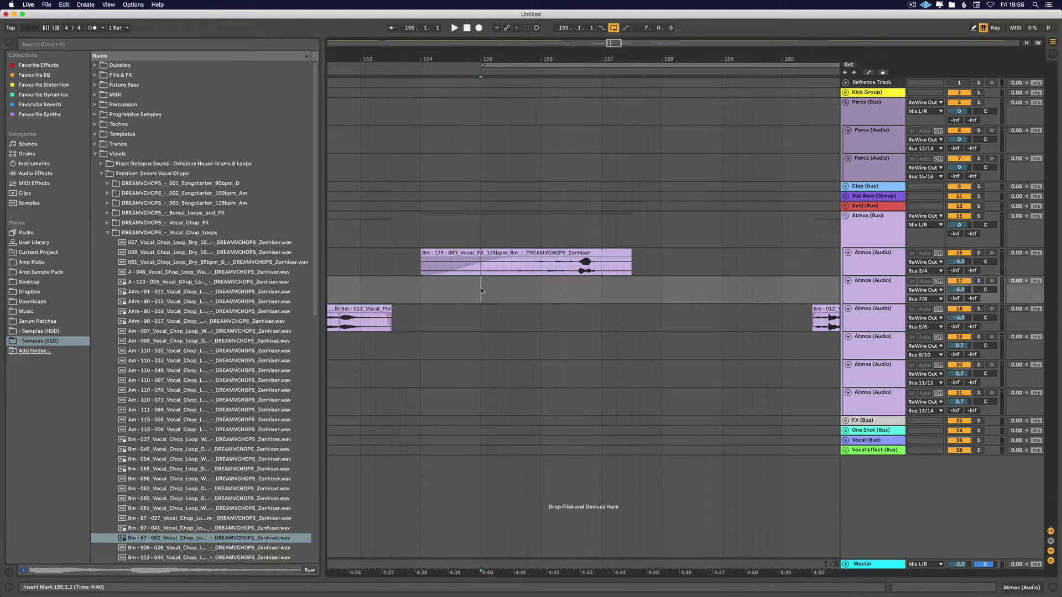
click(878, 262)
click(874, 292)
click(868, 321)
click(866, 347)
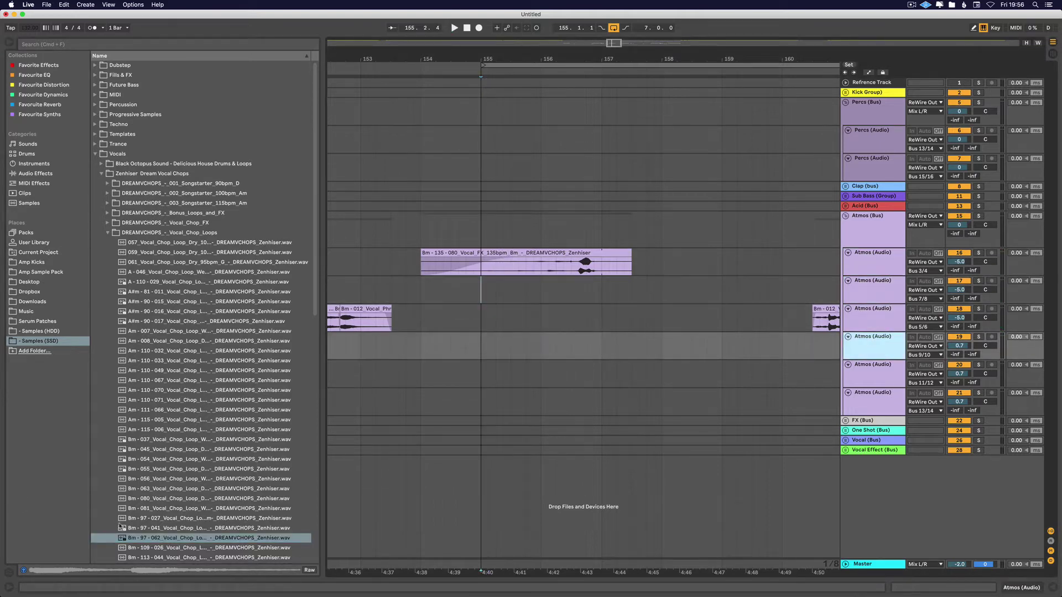
drag(133, 537, 636, 356)
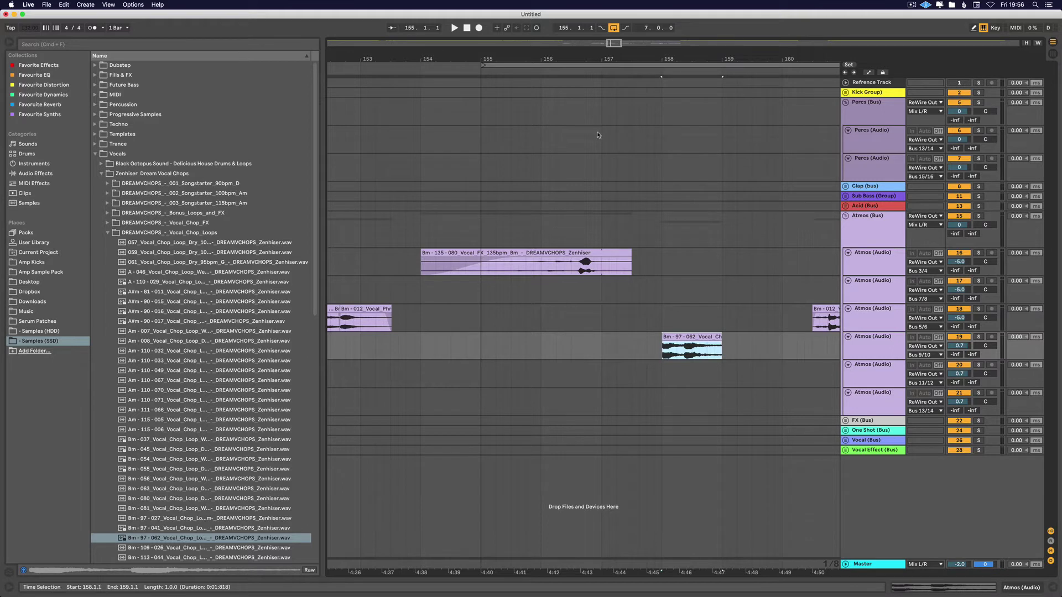
Select the loop range between bars 155 and 162 and play it to hear the Bm - 97 - 062 clip in context
scroll(575, 165, right, 3)
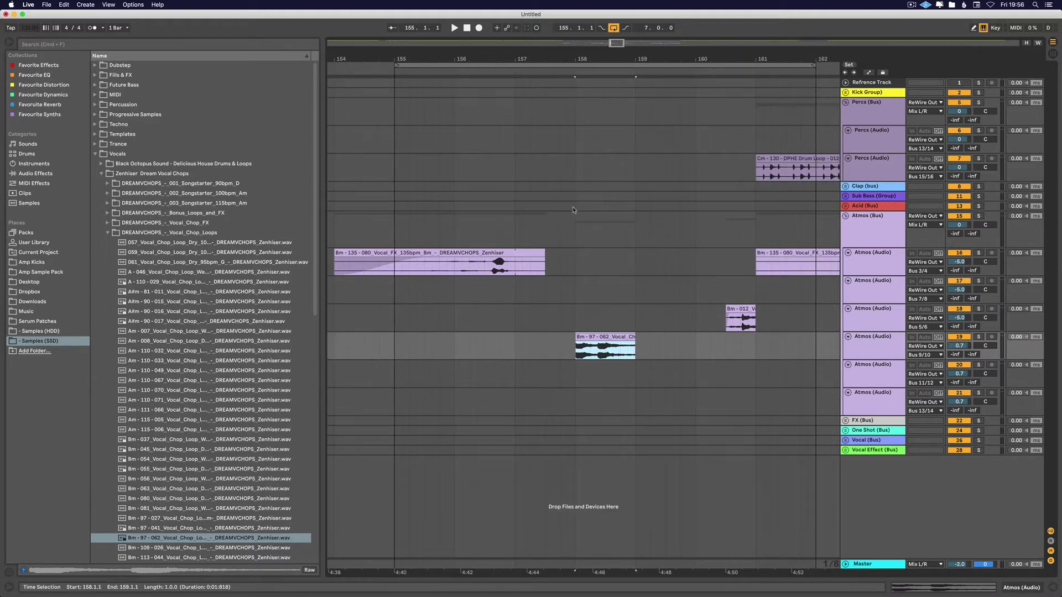
scroll(576, 232, right, 1)
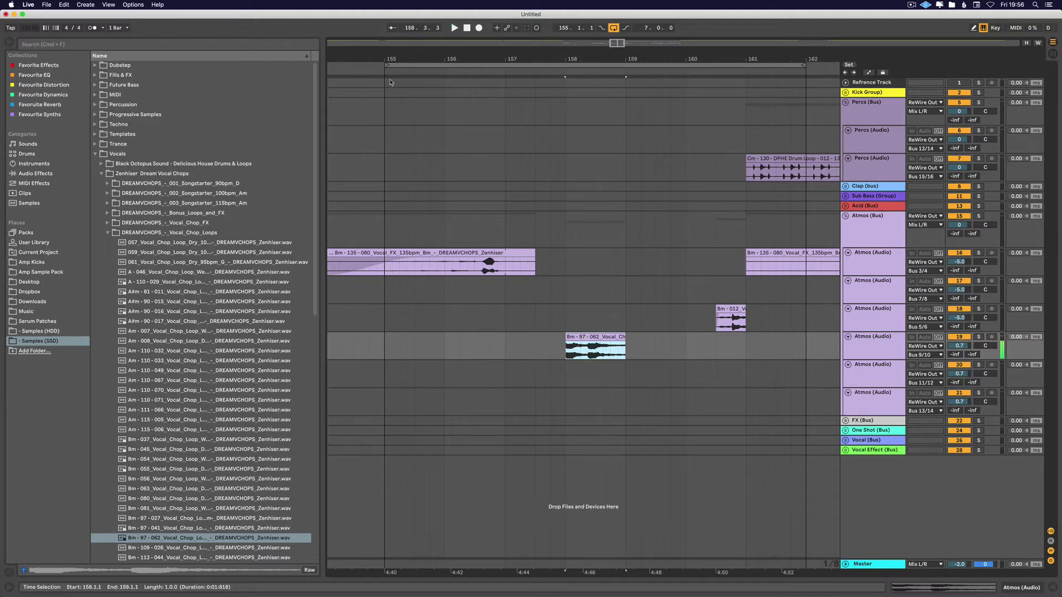
key(space)
key(space)
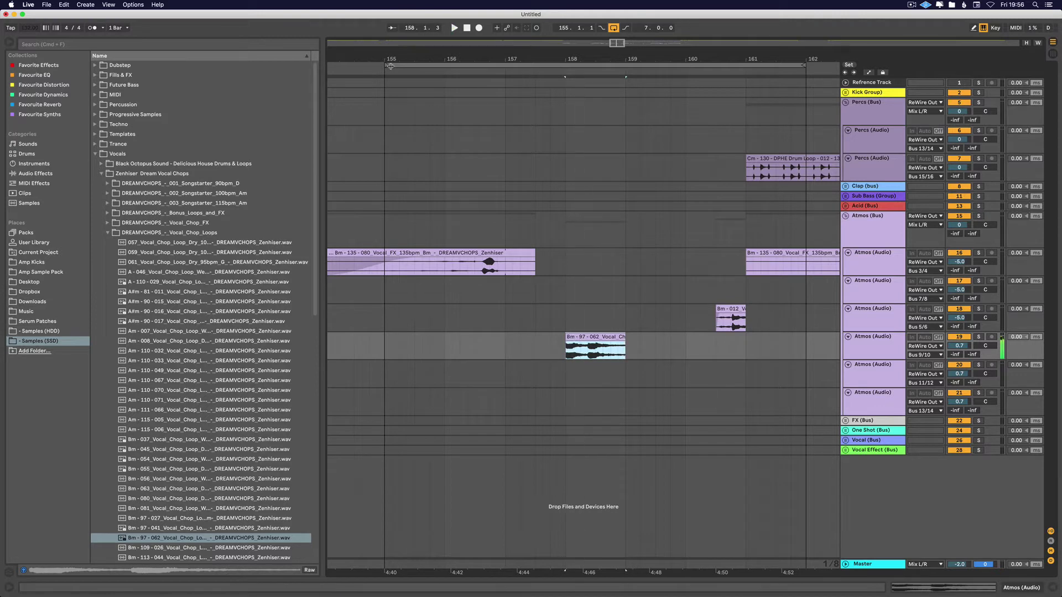
click(396, 64)
key(space)
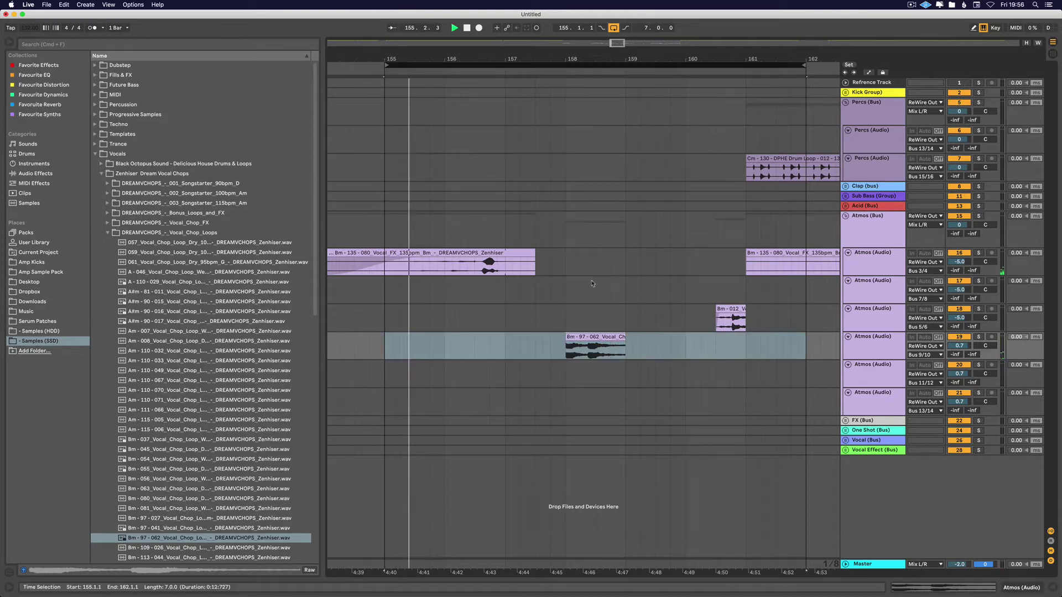
Move the Bm - 97 - 062 clip on the Bus 9/10 track to start at bar 160, auditioning its placement
drag(569, 331, 613, 362)
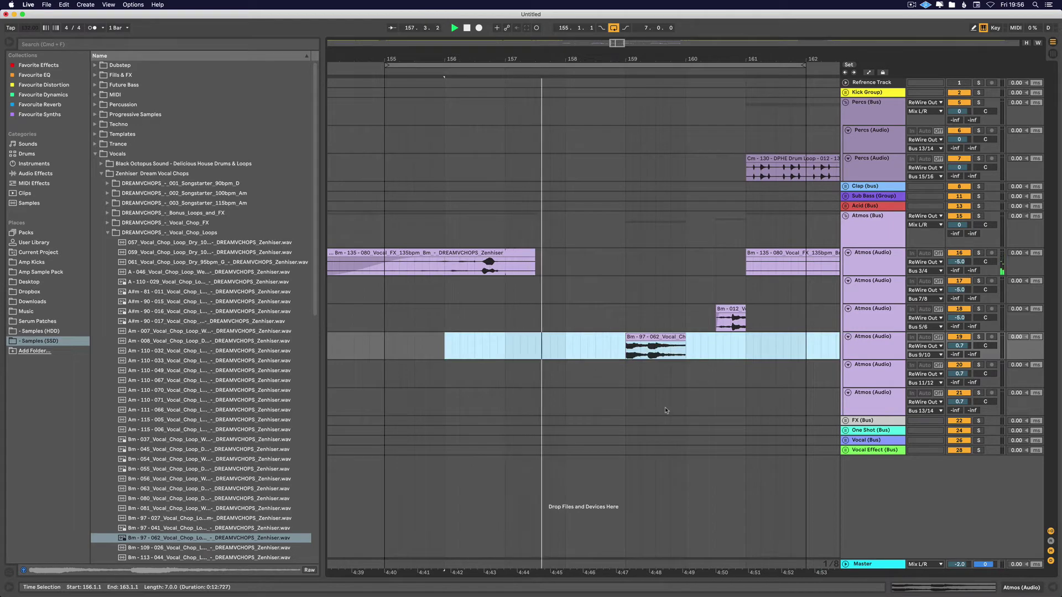
click(660, 379)
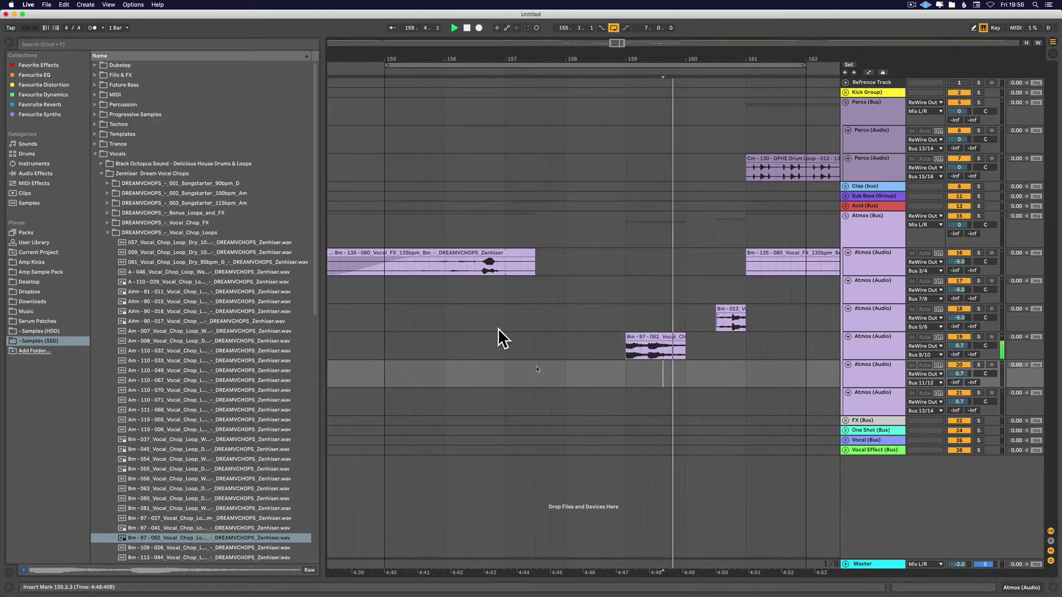
drag(657, 347, 717, 347)
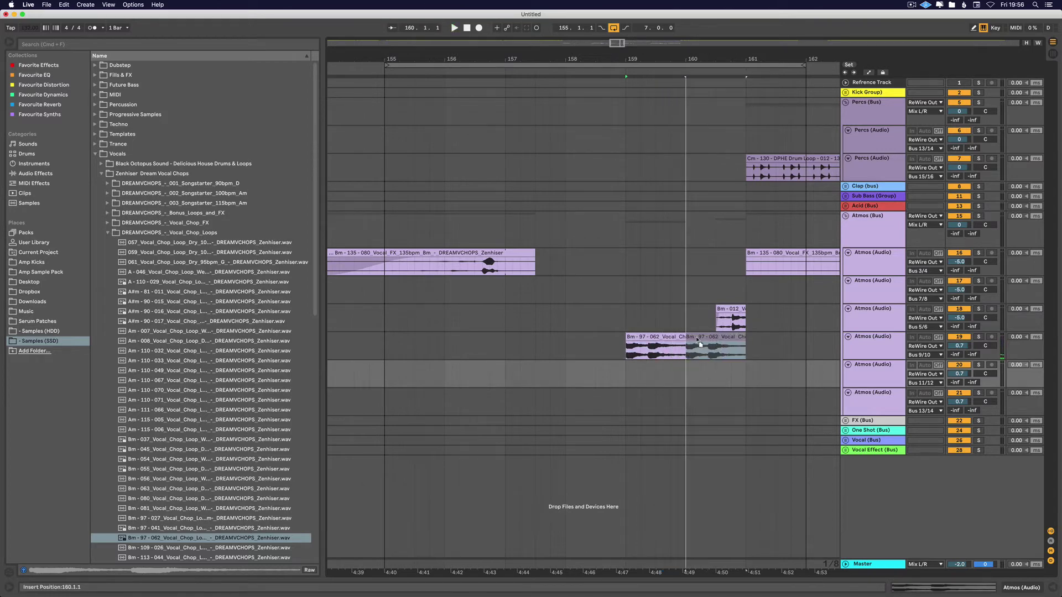
key(space)
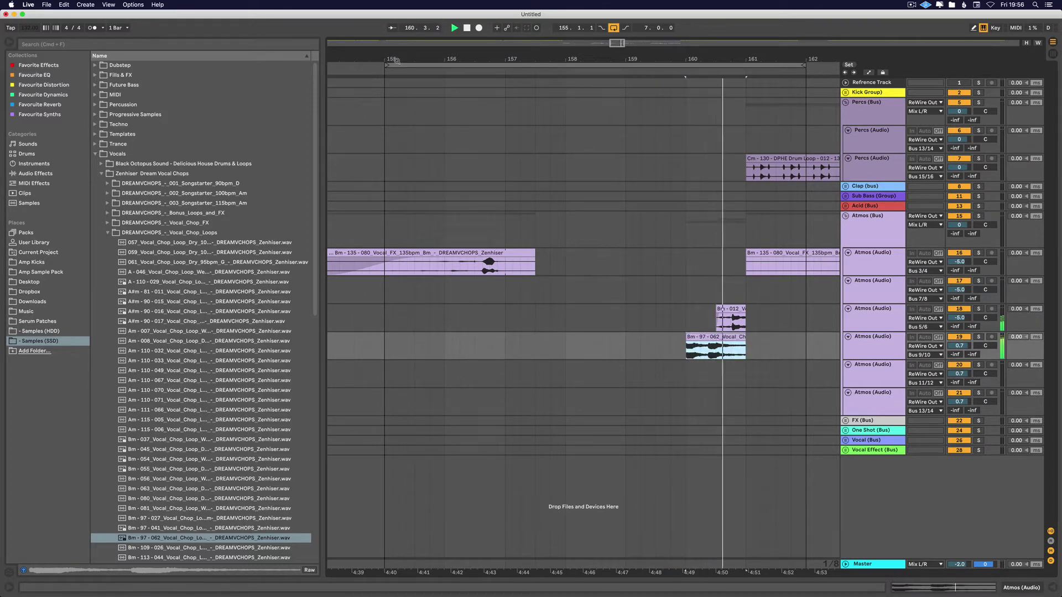
key(space)
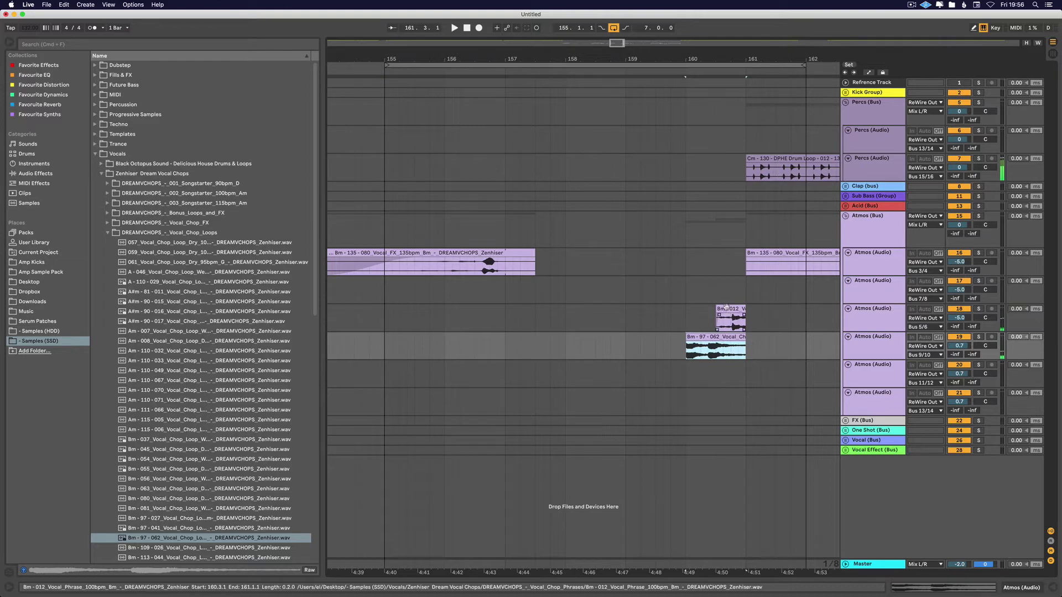
Move the Bm - 012 vocal phrase clip on the Bus 5/6 track to 158.3.1 and play the loop range
drag(731, 311, 618, 311)
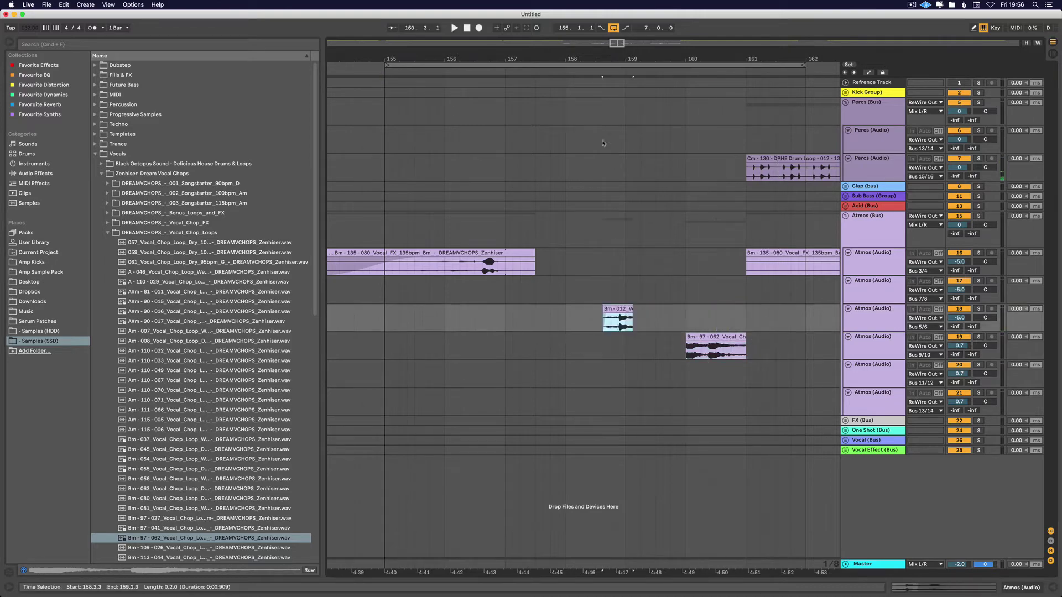
click(412, 65)
key(space)
Switch to Logic Pro X, insert a stereo Endless Smile on the Atmos One Shot track 35, and set its Intensity to 0%
key(ctrl+Left)
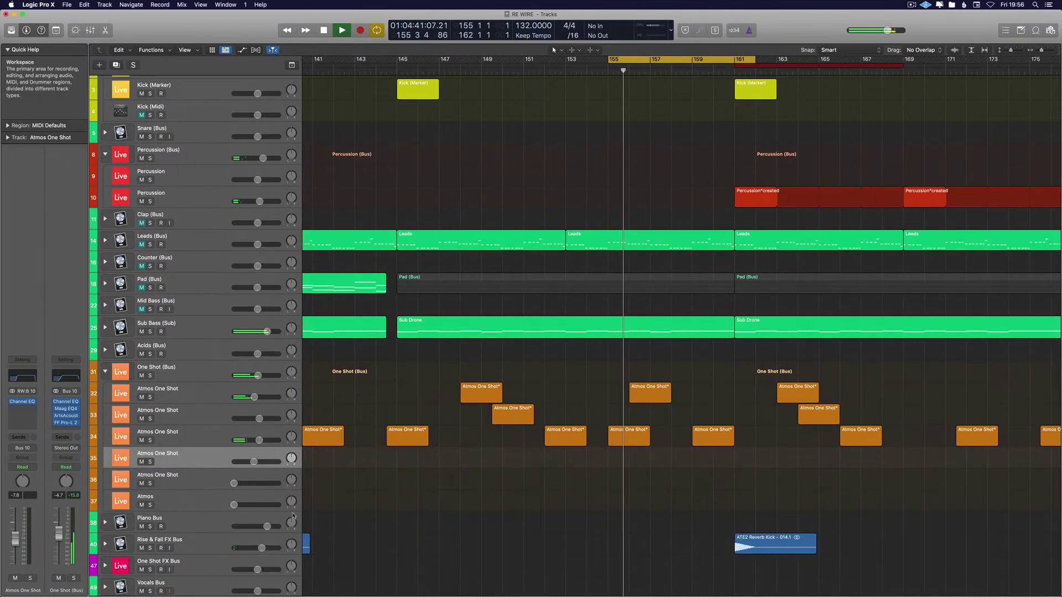
click(16, 408)
mouse_move(44, 432)
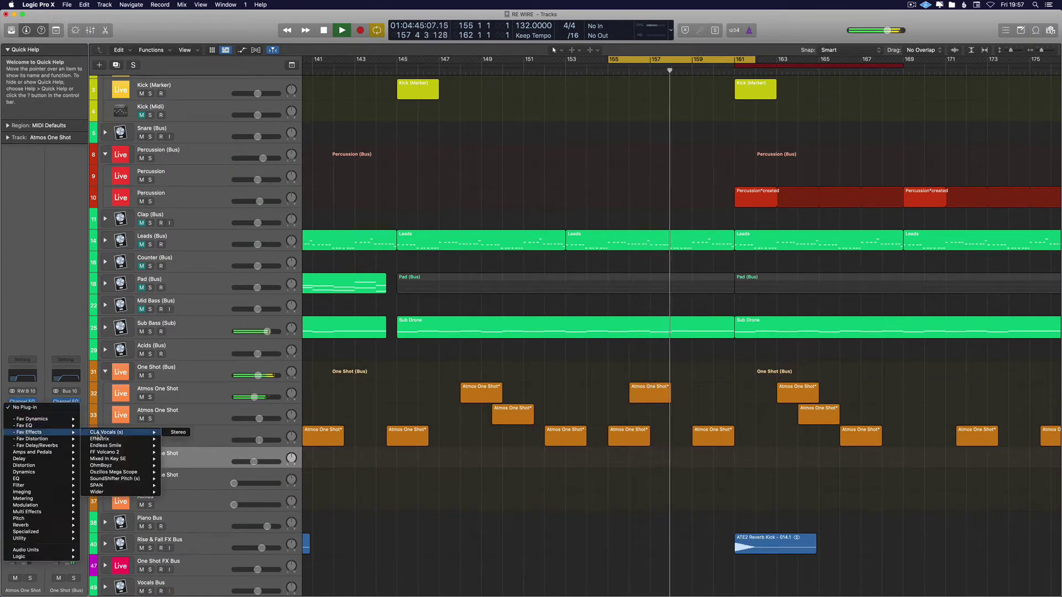
mouse_move(122, 445)
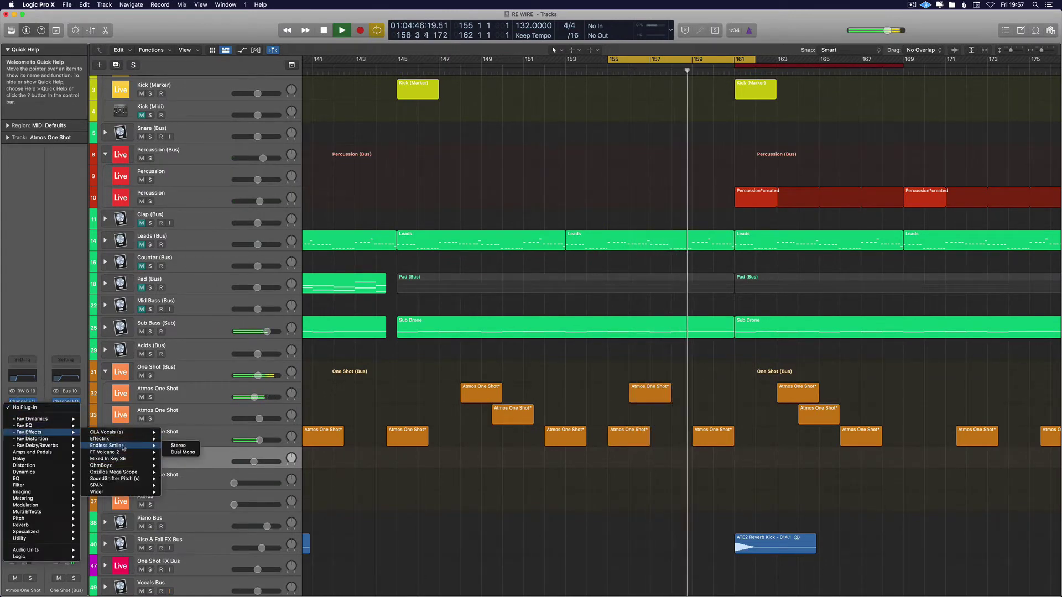
click(177, 447)
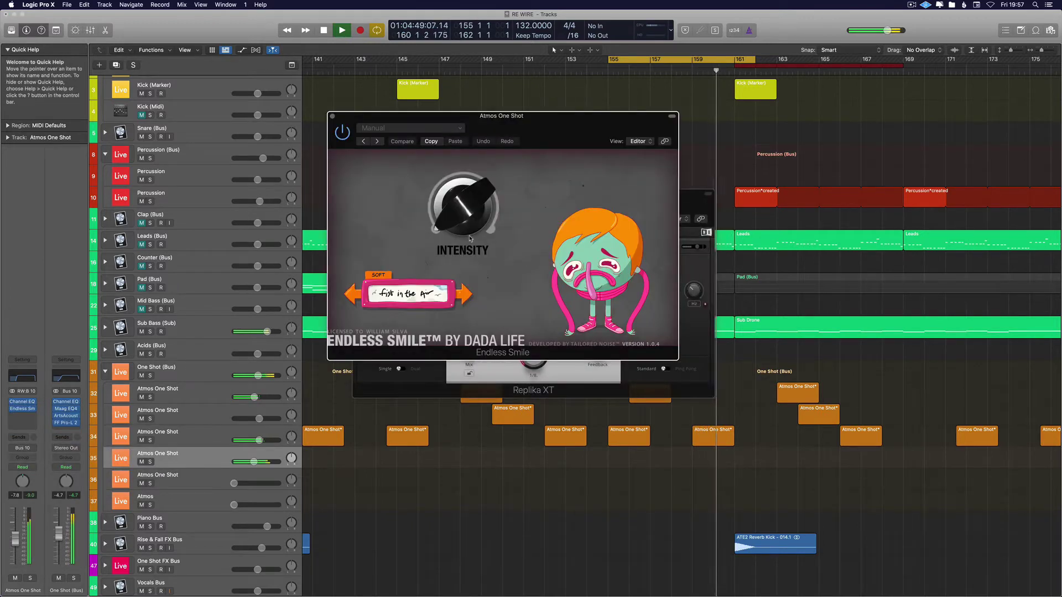
drag(469, 217, 581, 378)
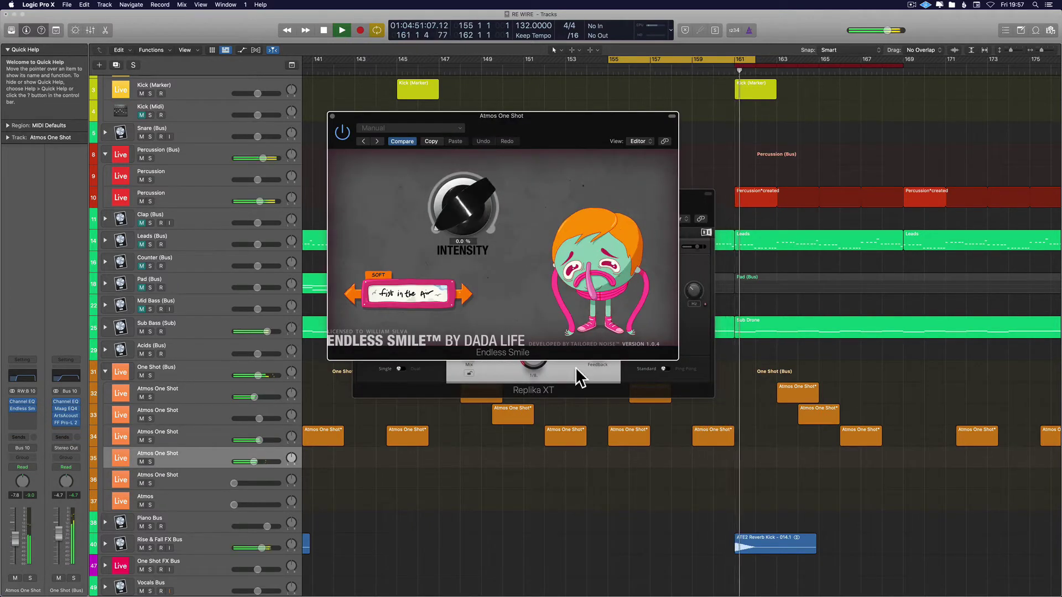
Draw a MIDI region at bar 160 on Atmos One Shot track 35 with the Pencil tool and play the loop
key(v)
scroll(589, 432, right, 1)
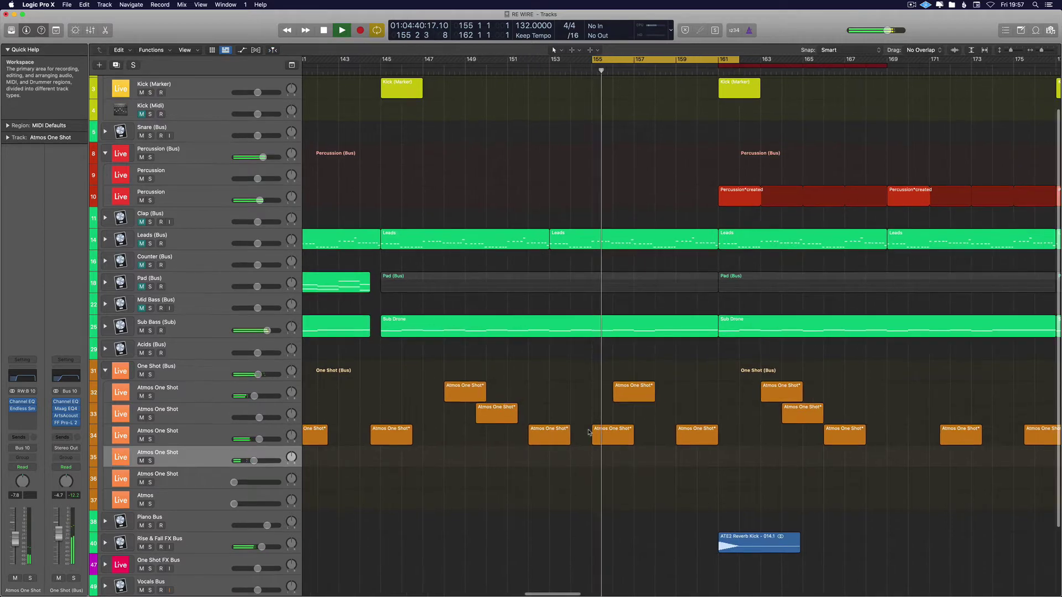
scroll(589, 433, up, 2)
scroll(635, 439, right, 2)
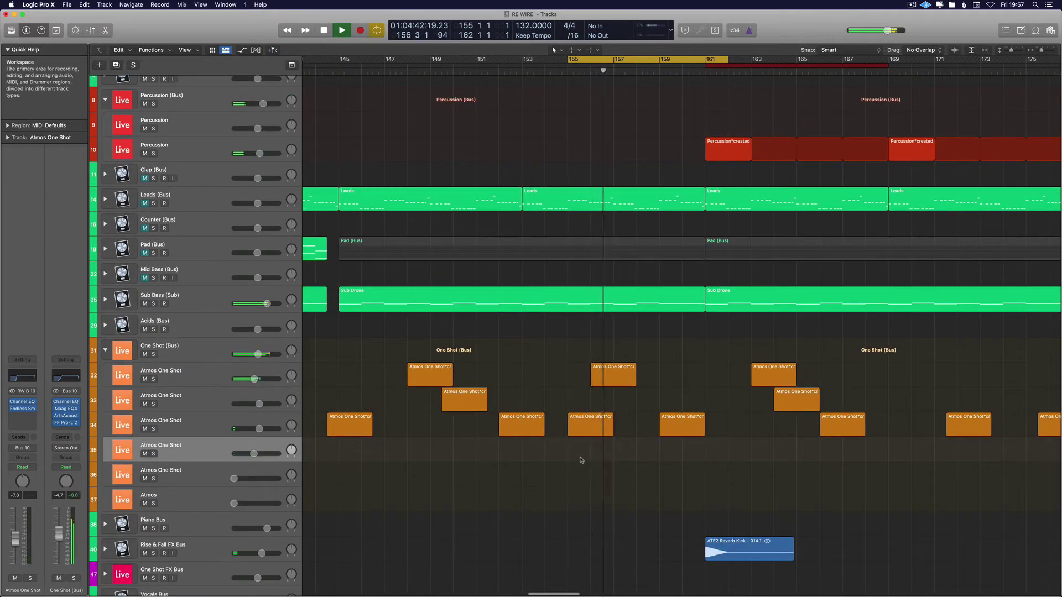
key(t)
key(p)
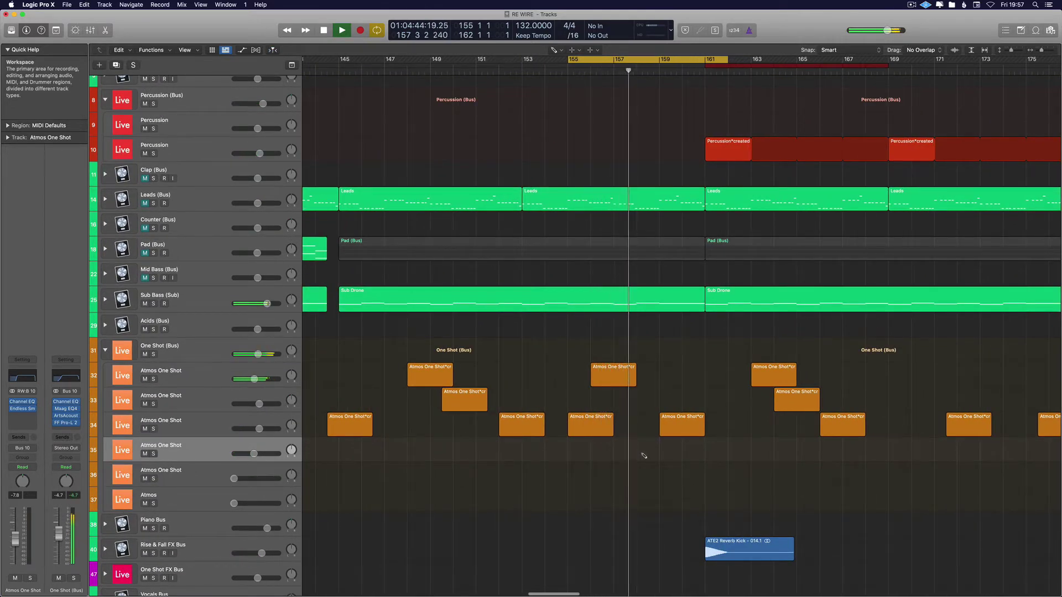
scroll(636, 451, right, 1)
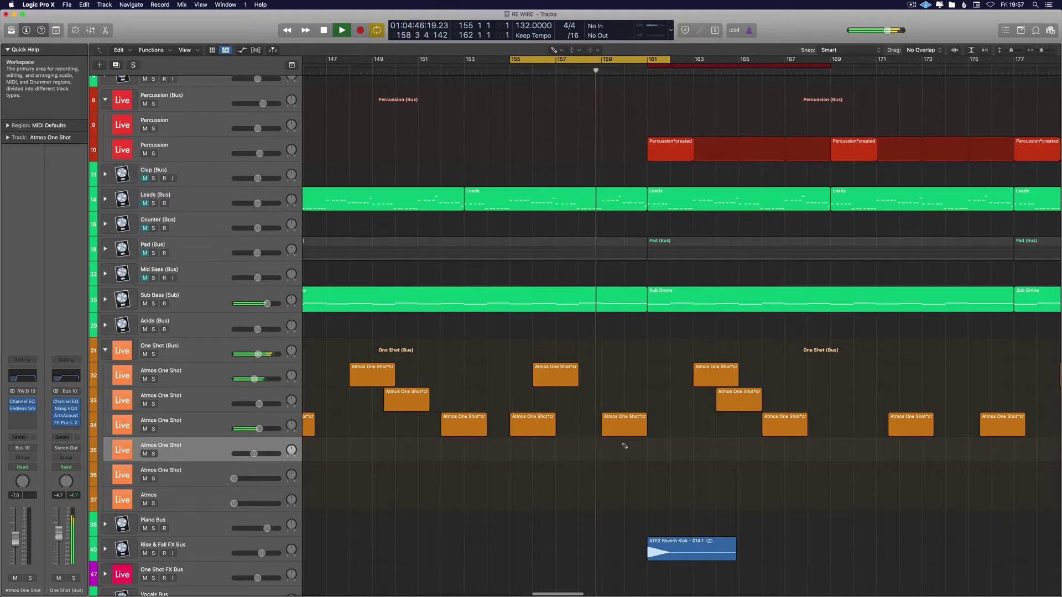
scroll(637, 459, up, 2)
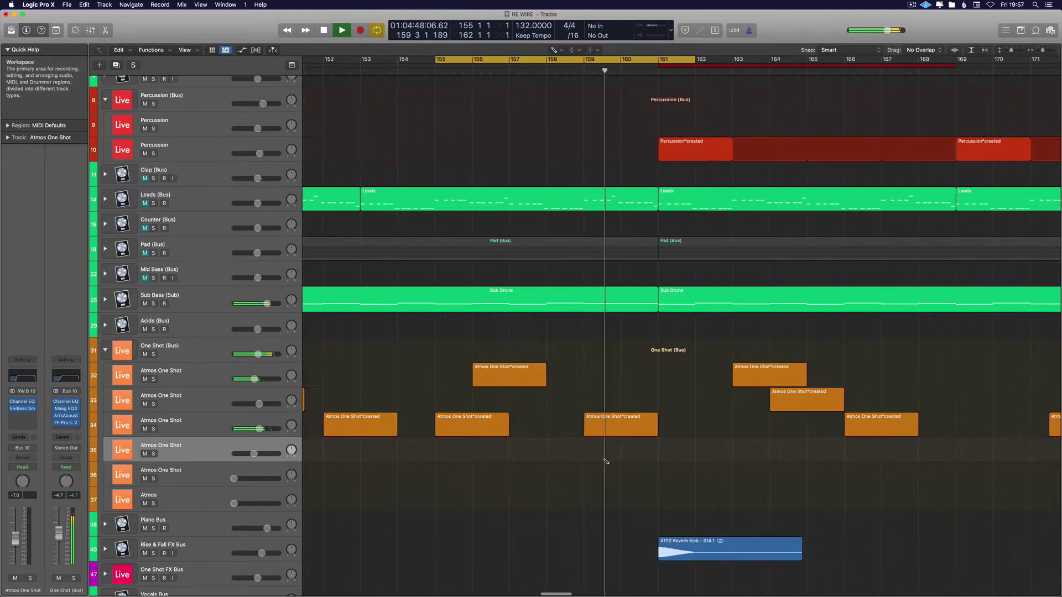
click(636, 449)
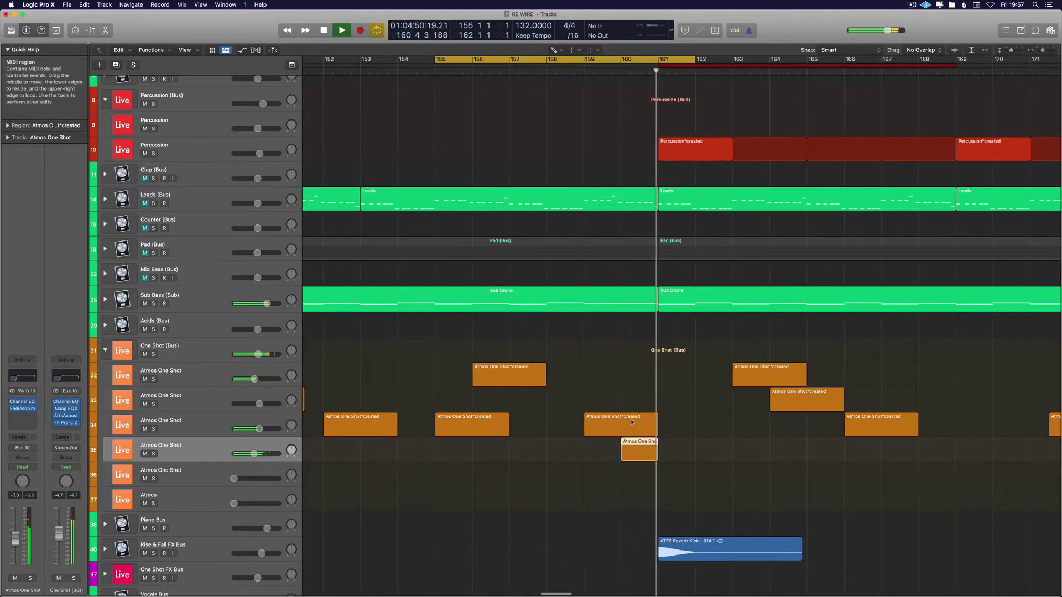
key(space)
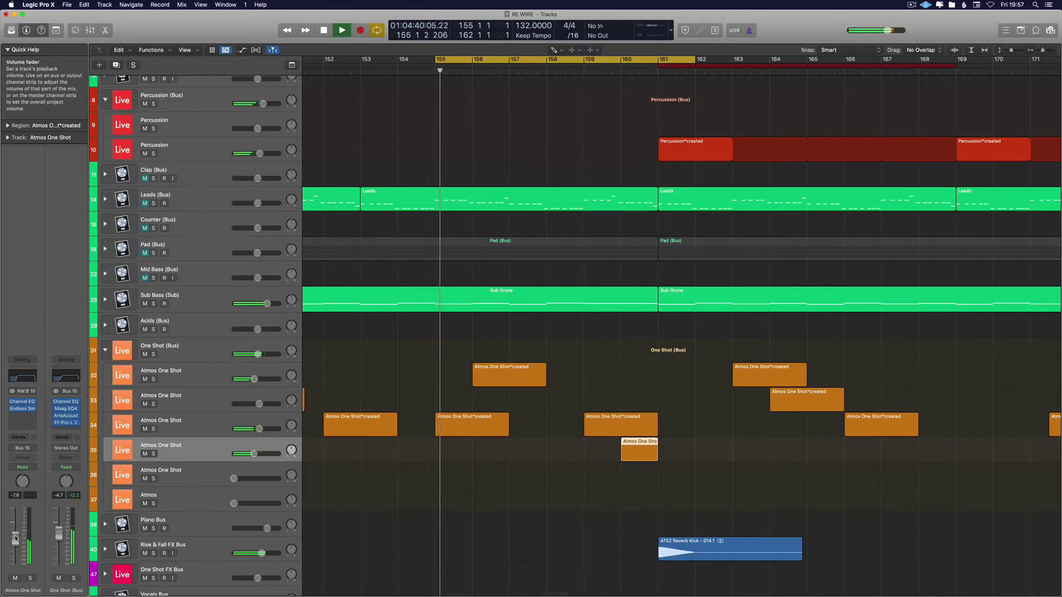
Replace the Endless Smile on Atmos One Shot track 35 with a Tape Delay and hide the plug-in windows
click(24, 414)
click(23, 409)
click(24, 409)
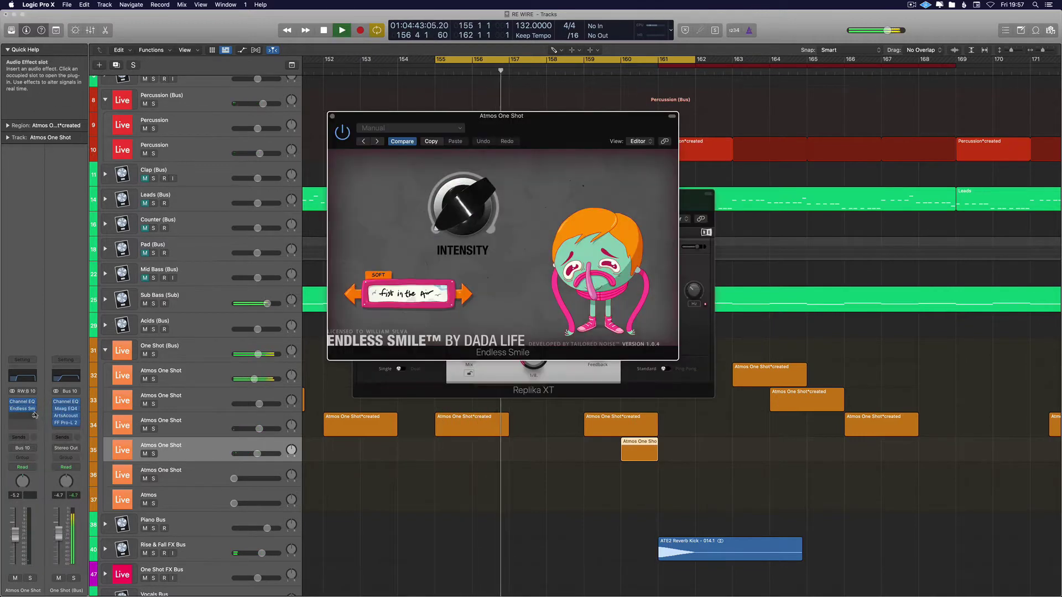
click(33, 409)
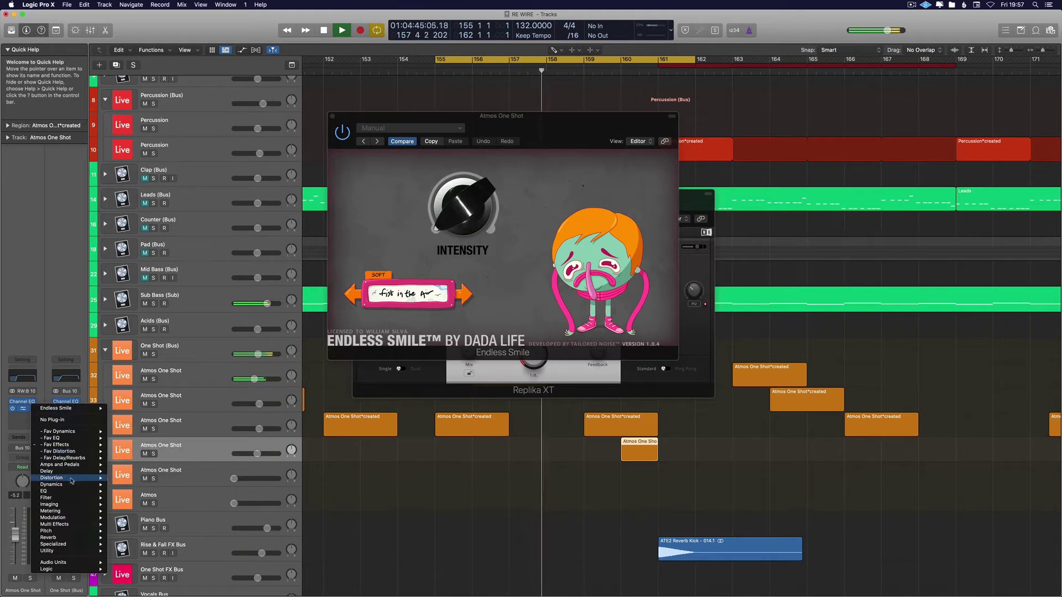
mouse_move(67, 479)
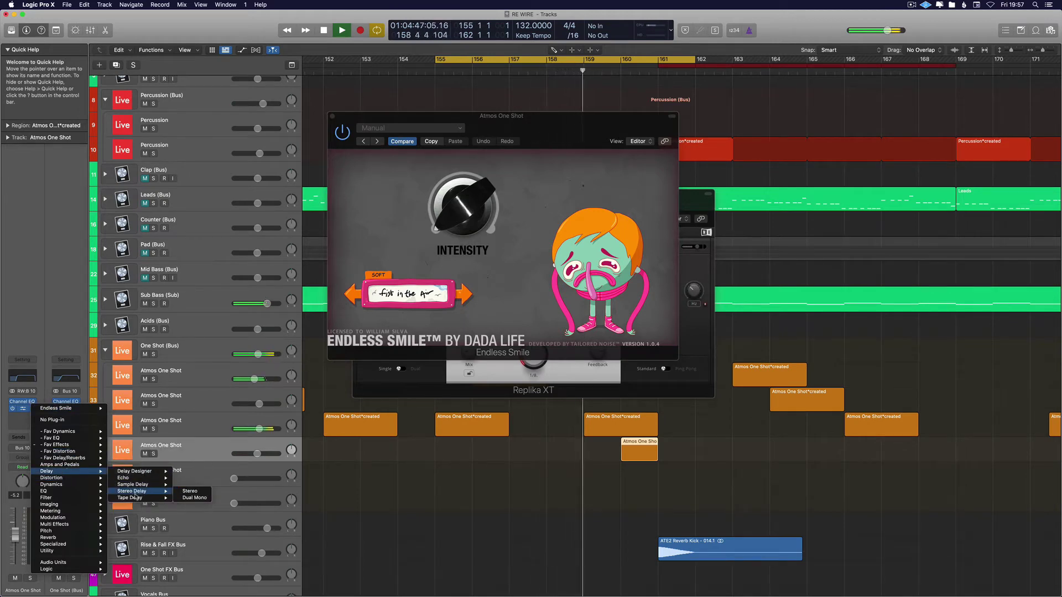
click(191, 500)
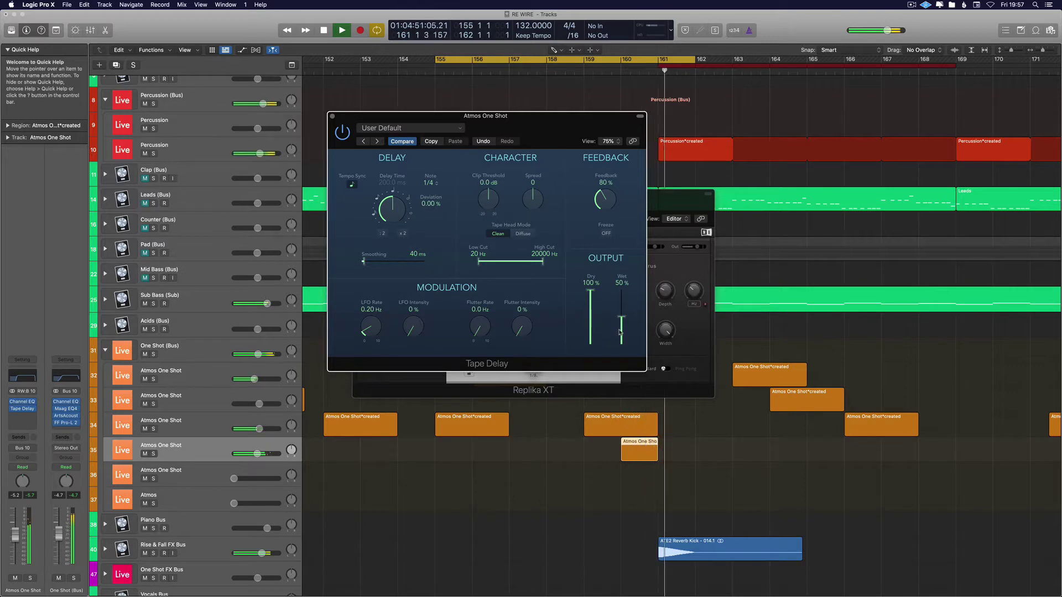
key(v)
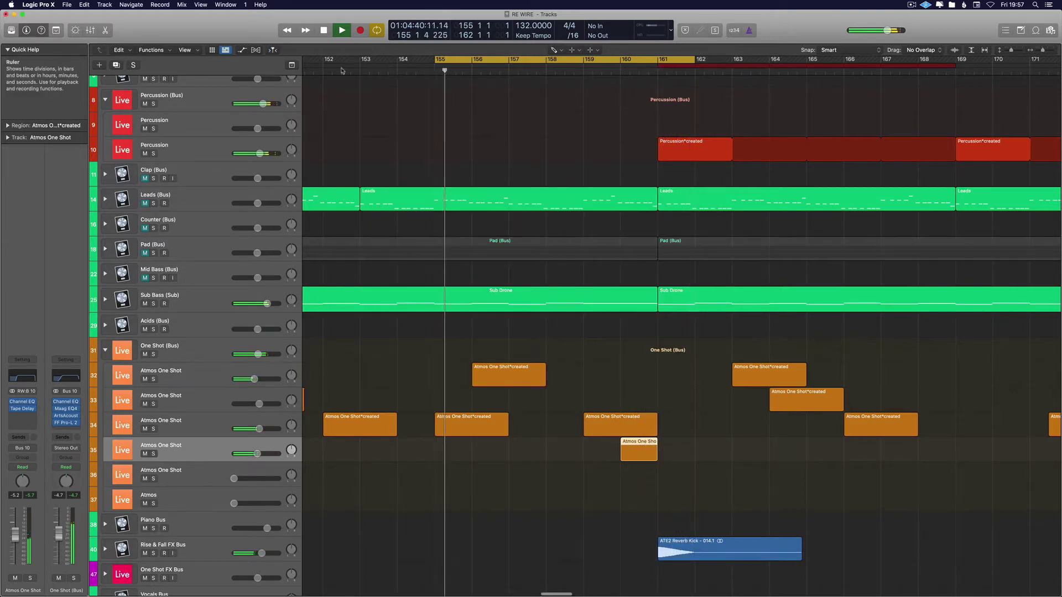
Unmute the Pad (Bus) track stack, expand it, and solo Pads track 19 from the start of the loop
click(144, 253)
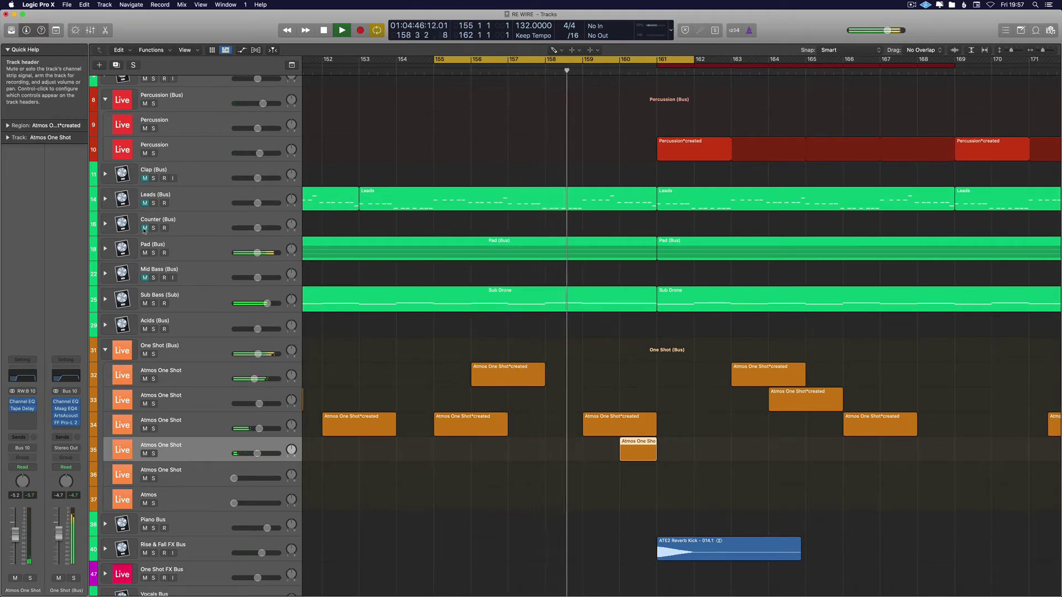
click(105, 249)
click(135, 275)
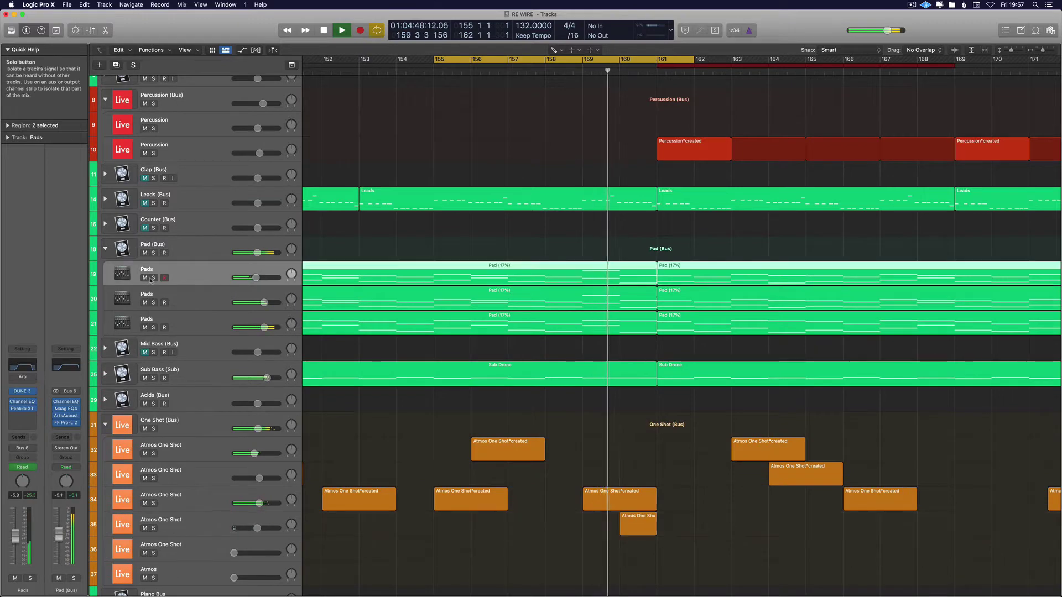
click(153, 278)
key(Return)
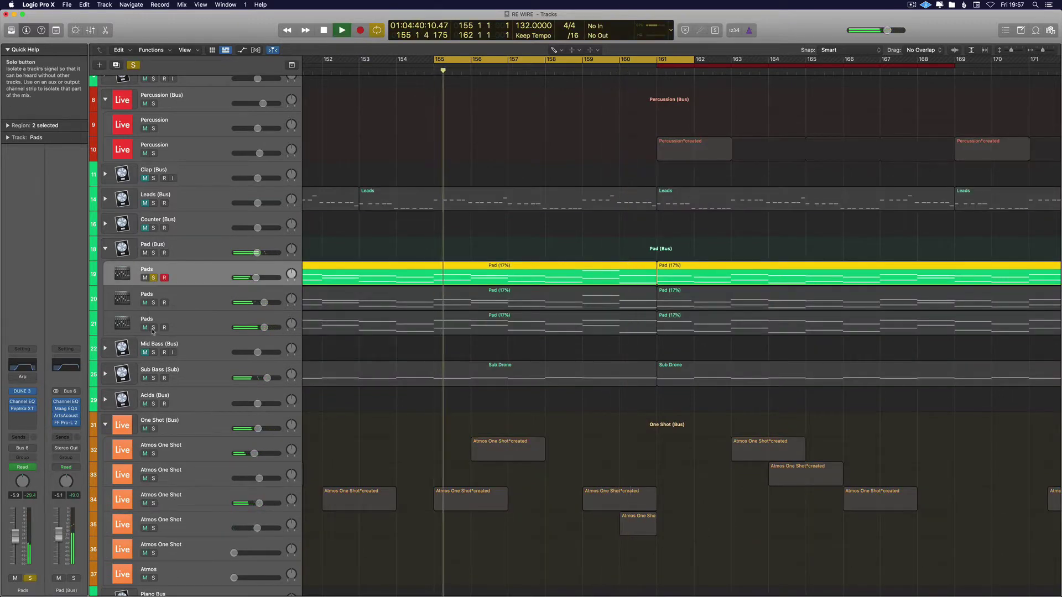
Solo Pads track 21 in place of Pads track 19
click(153, 327)
click(153, 278)
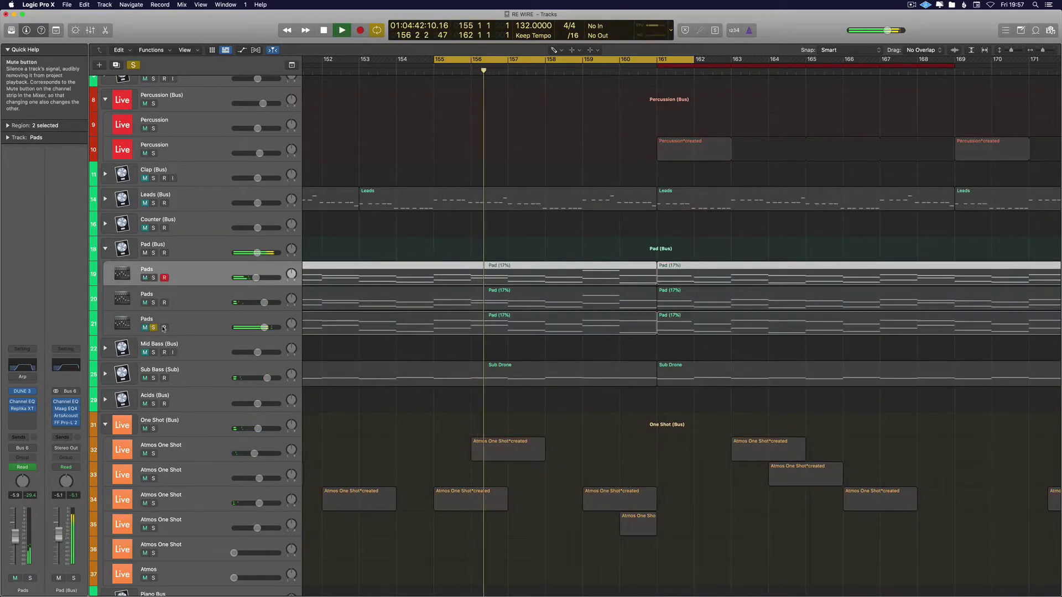
click(144, 327)
click(144, 327)
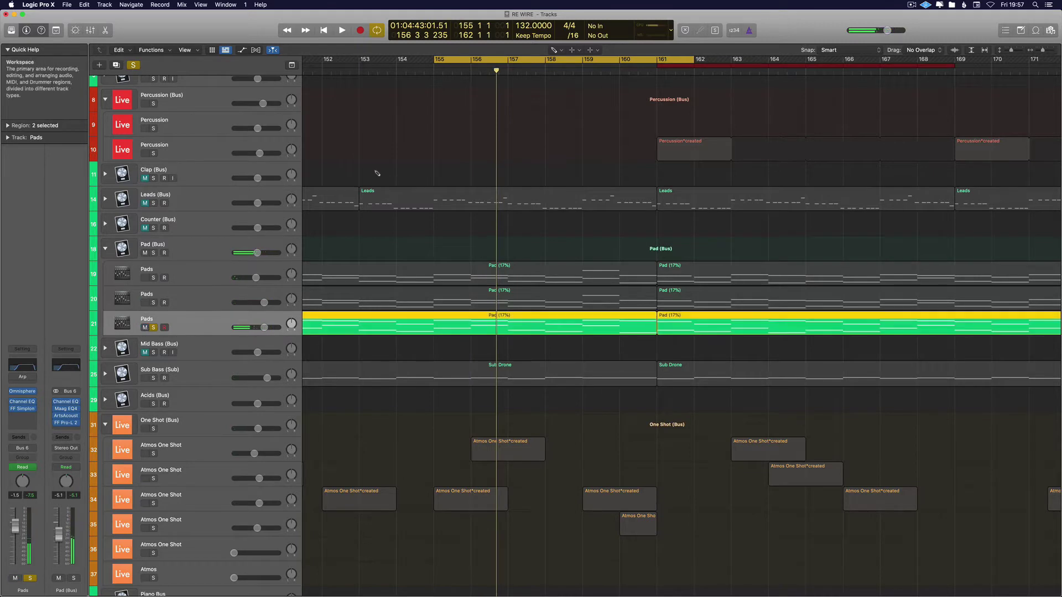
Set the loop range to bars 145 to 160 and play the soloed Pads track 21 from its start
key(super+Left)
key(super+Left)
scroll(371, 168, left, 4)
scroll(346, 111, right, 1)
drag(332, 60, 676, 83)
key(space)
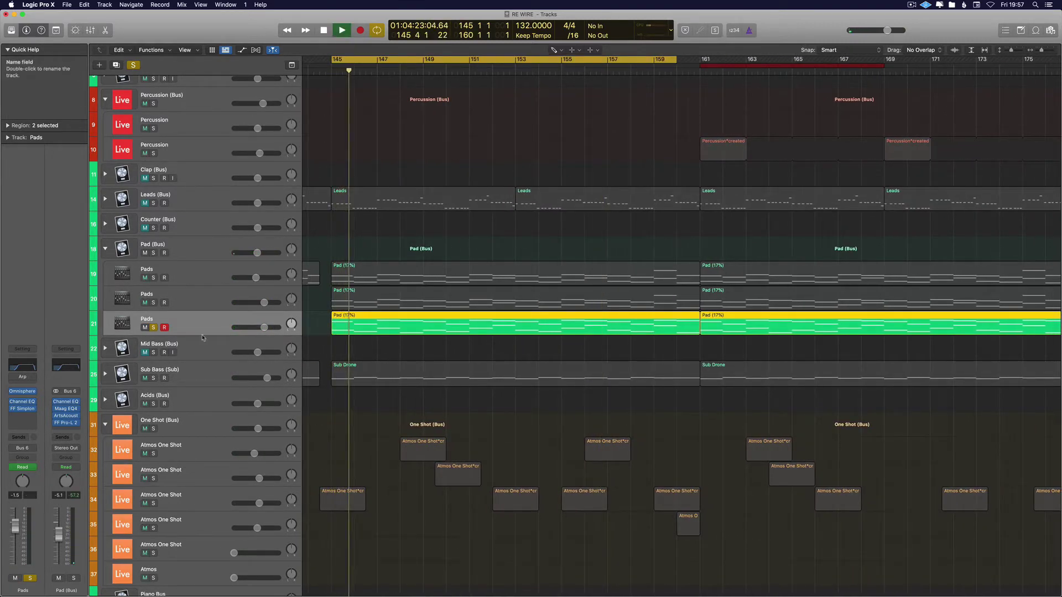
key(space)
key(space)
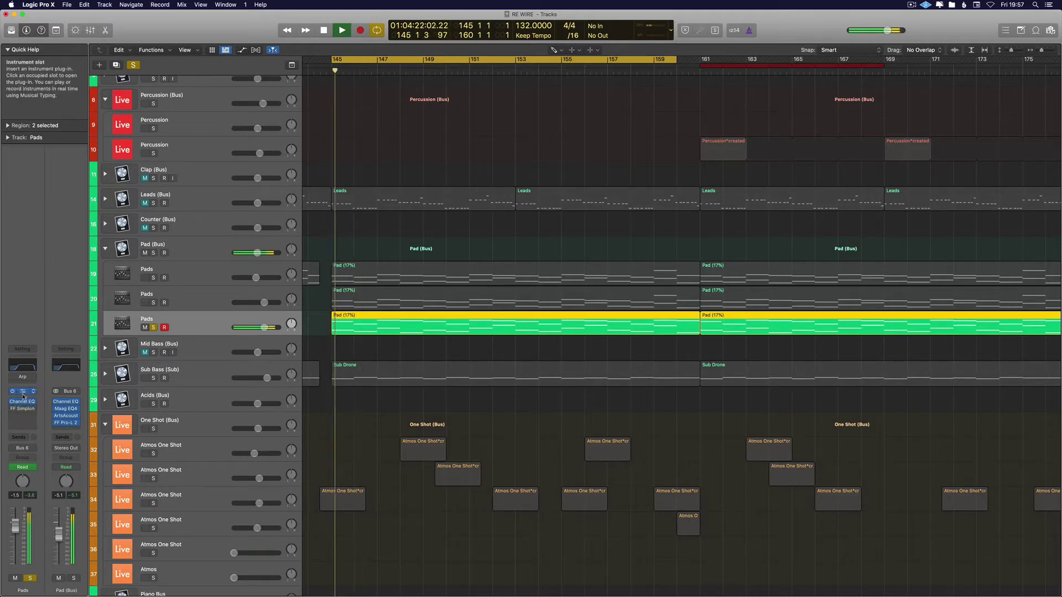
Open Omnisphere on Pads track 21 and set its patch browser directory to PluginGuru MegaMagic PADS
key(space)
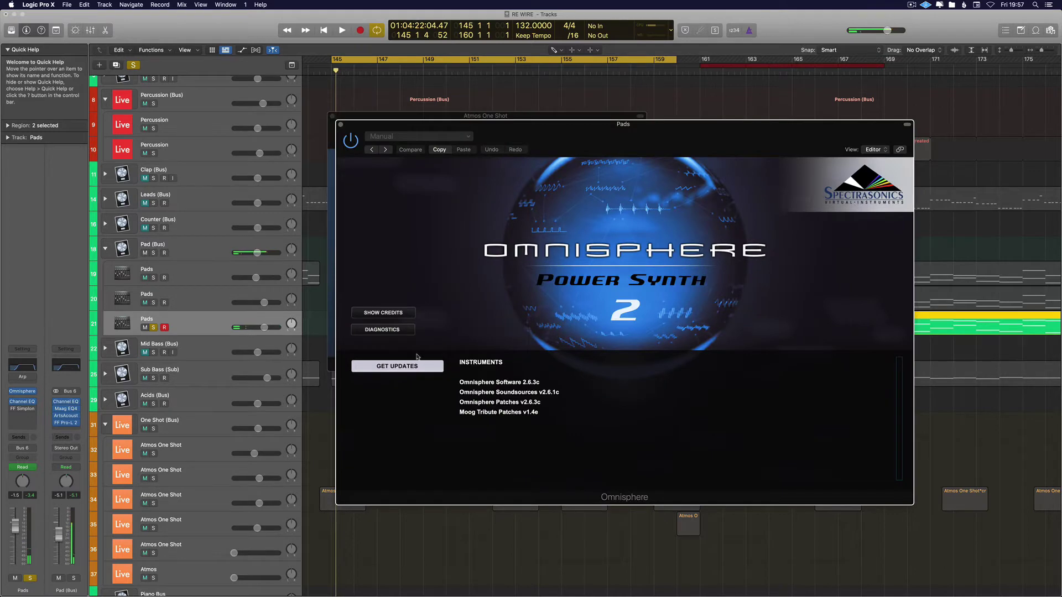
click(479, 367)
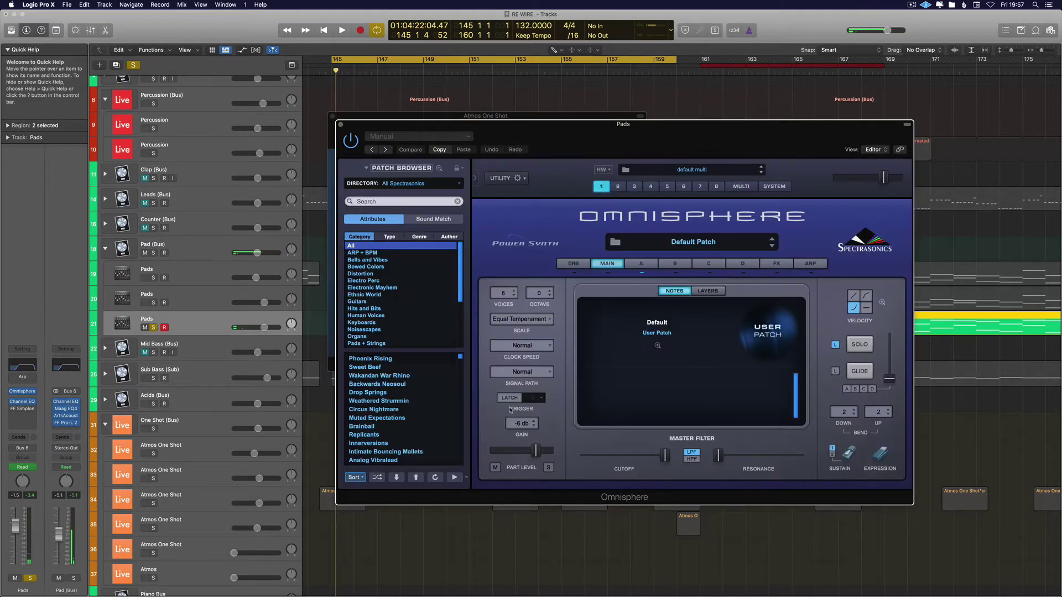
click(396, 187)
click(392, 187)
click(390, 185)
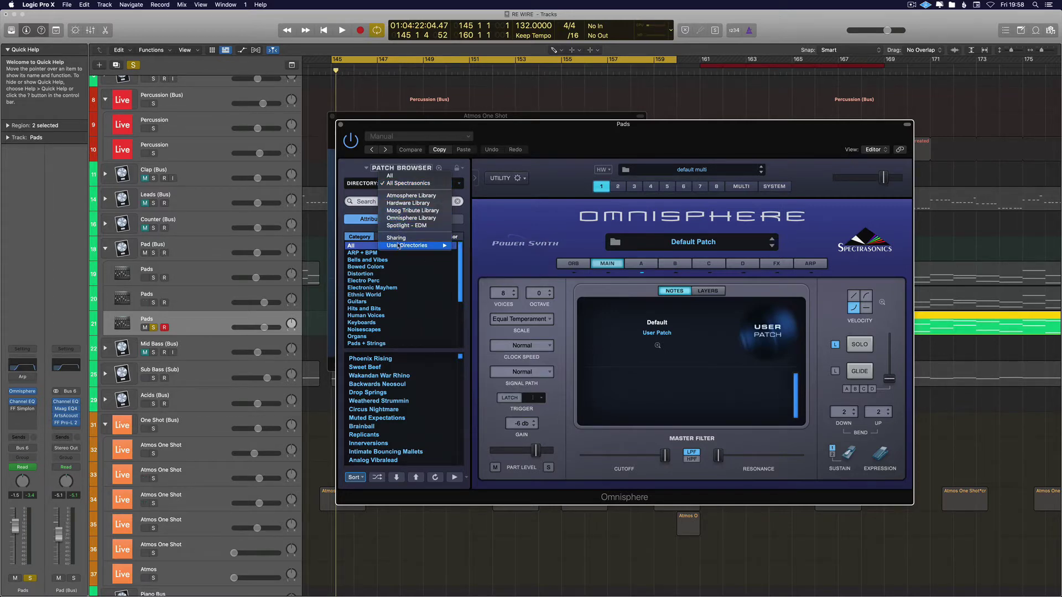
click(474, 267)
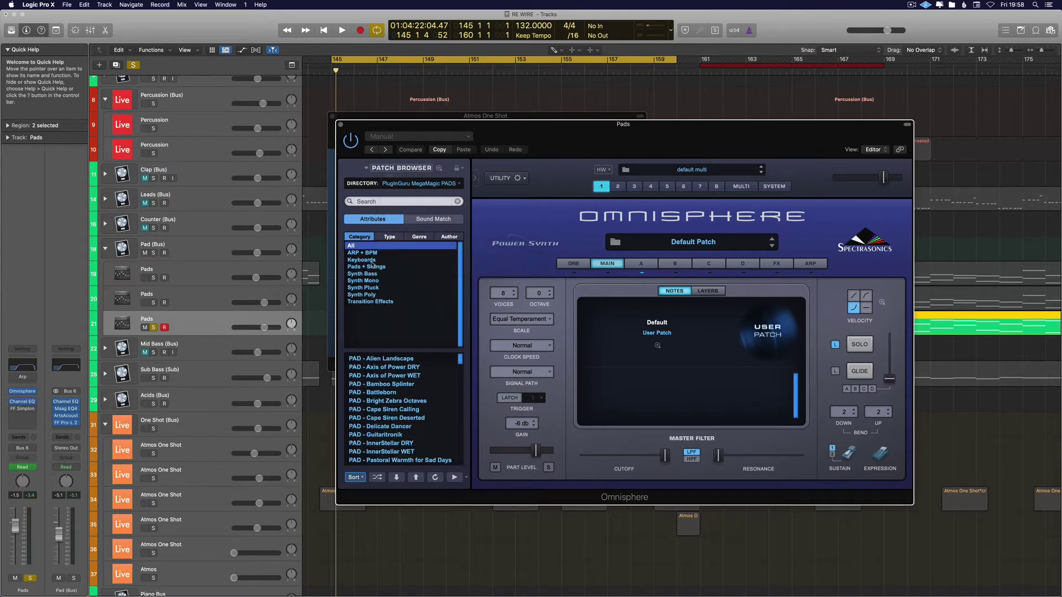
Filter the patches to Pads + Strings and audition PAD - Bamboo Splinter and PAD - Battleborn
click(368, 267)
key(space)
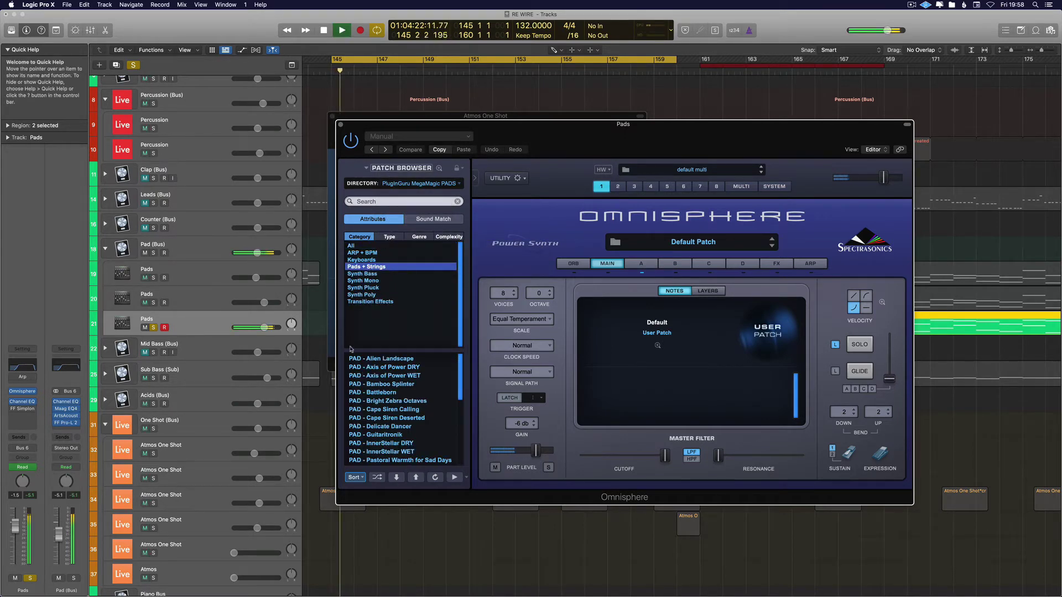
click(384, 386)
key(space)
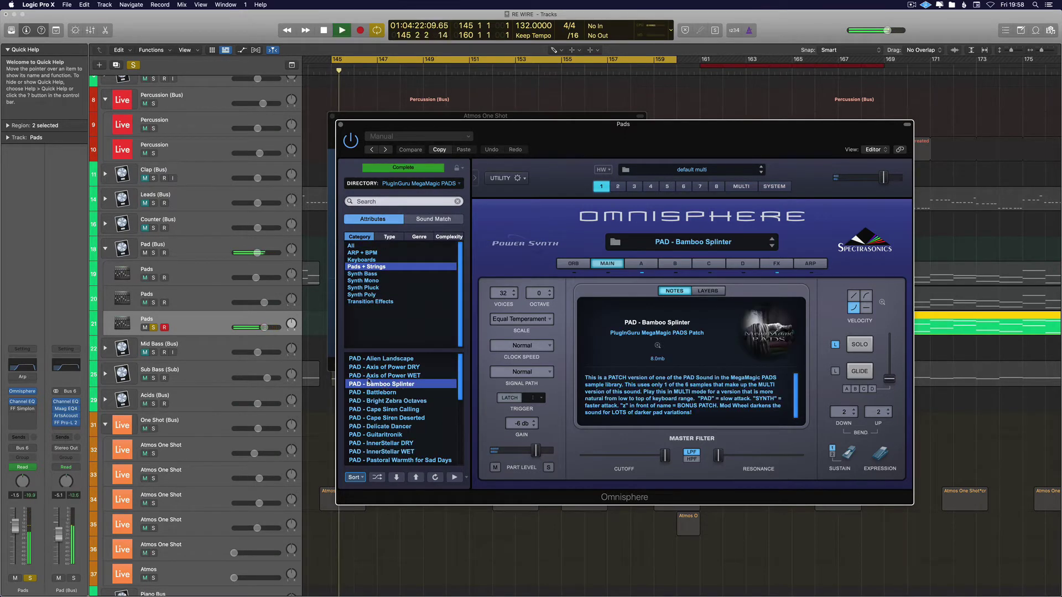
click(397, 477)
key(space)
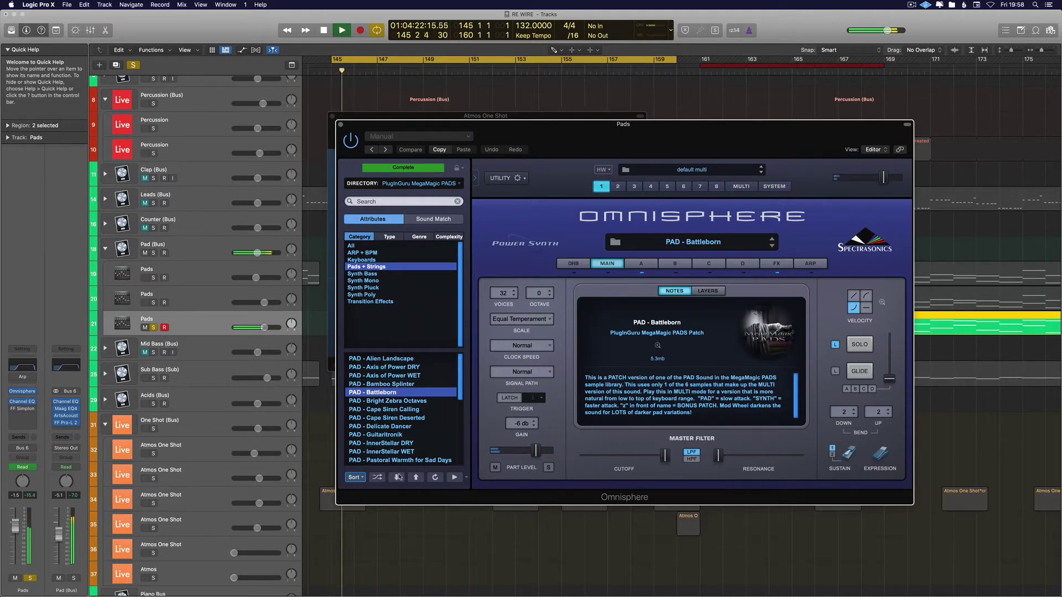
Unsolo Pads track 21 and audition PAD - Bright Zebra Octaves and PAD - Cape Siren Calling with the full mix
click(153, 328)
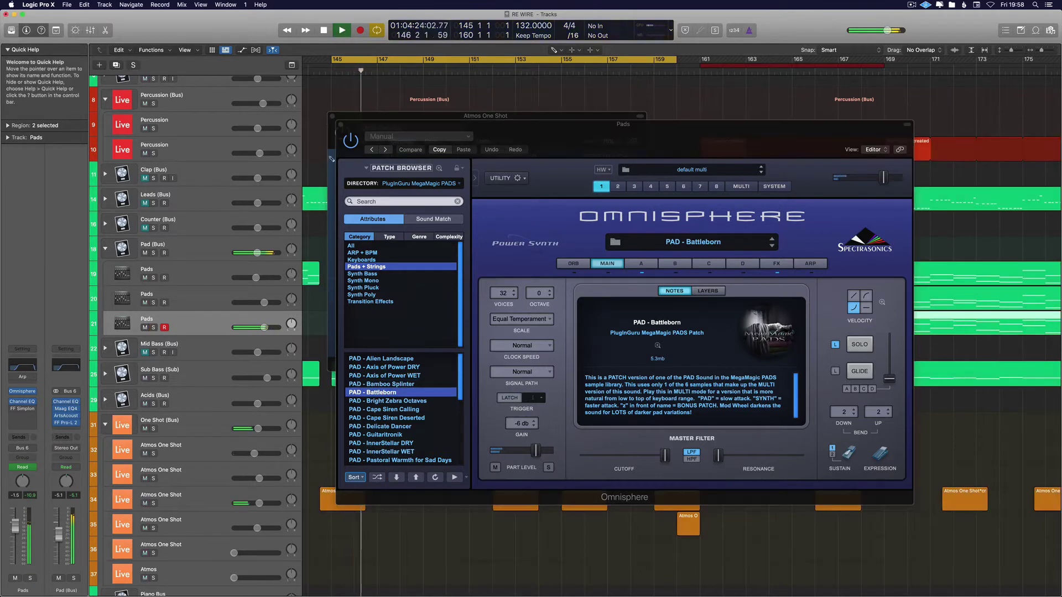
click(339, 126)
click(396, 478)
key(space)
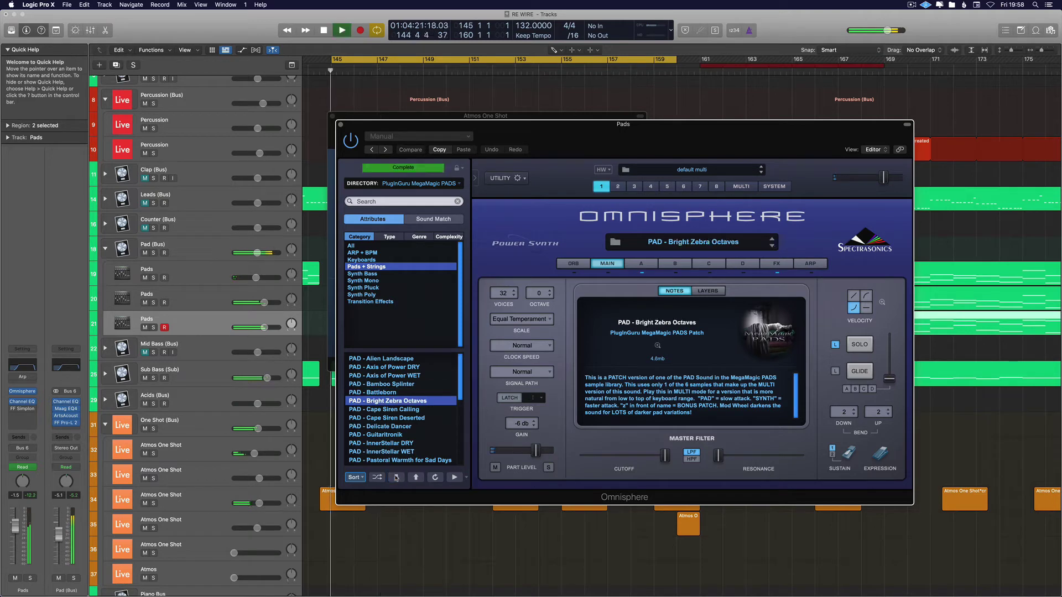
click(396, 477)
key(space)
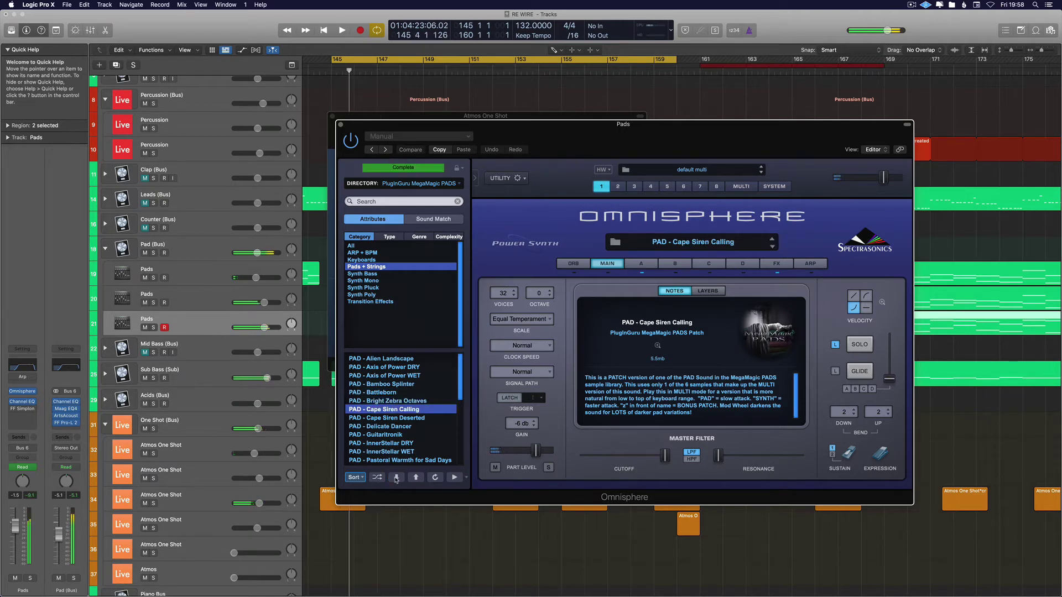
Solo Pads track 21 again and load the PAD - Cape Siren Deserted patch during playback
key(s)
key(space)
click(396, 477)
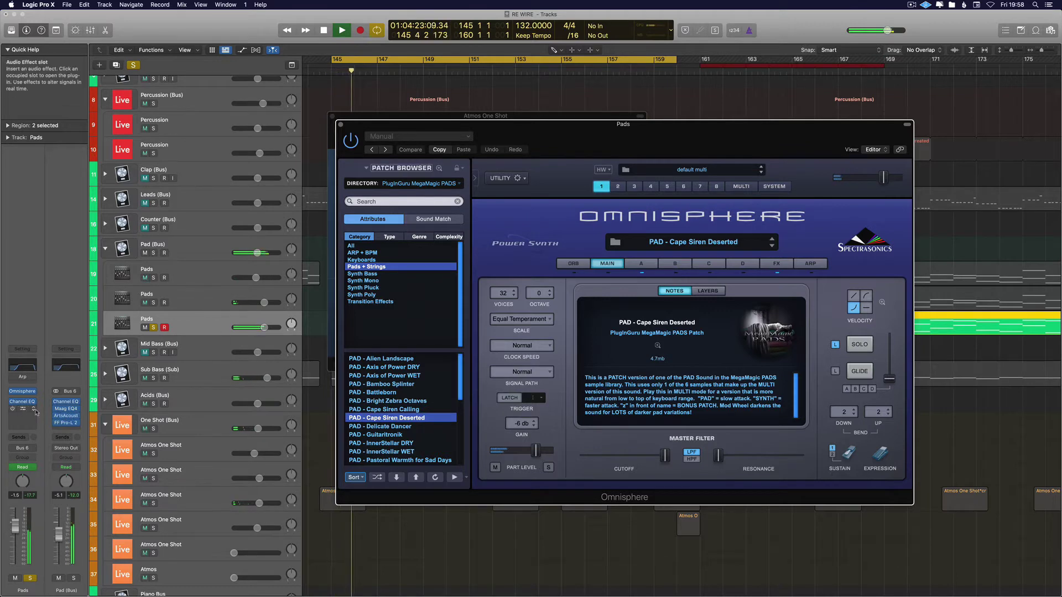
Hide the plug-in windows, check the pad automation, and set the loop range to bars 161 to 183 for playback
key(v)
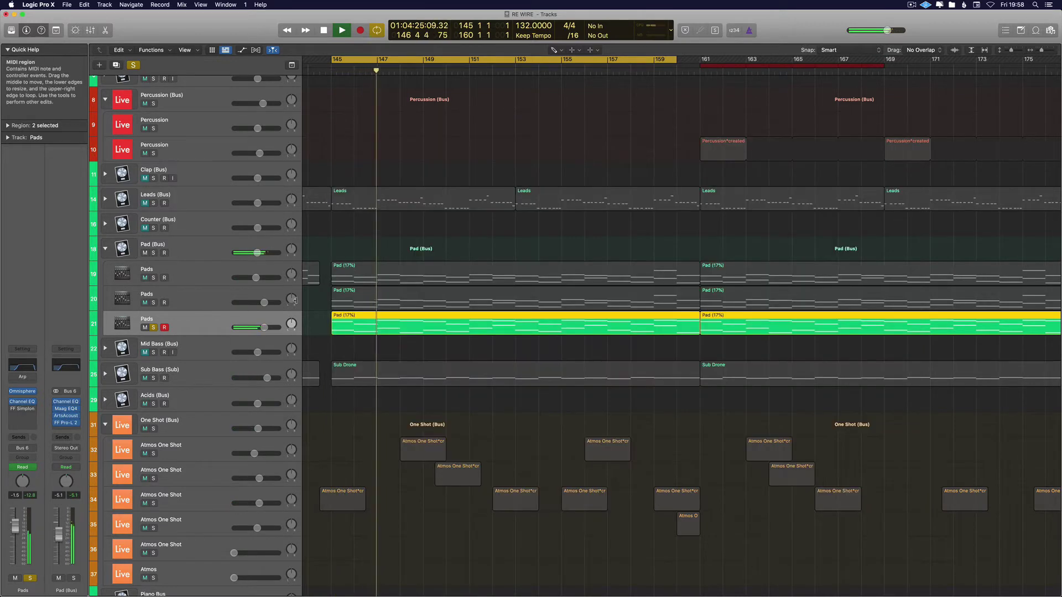
scroll(437, 347, down, 4)
key(a)
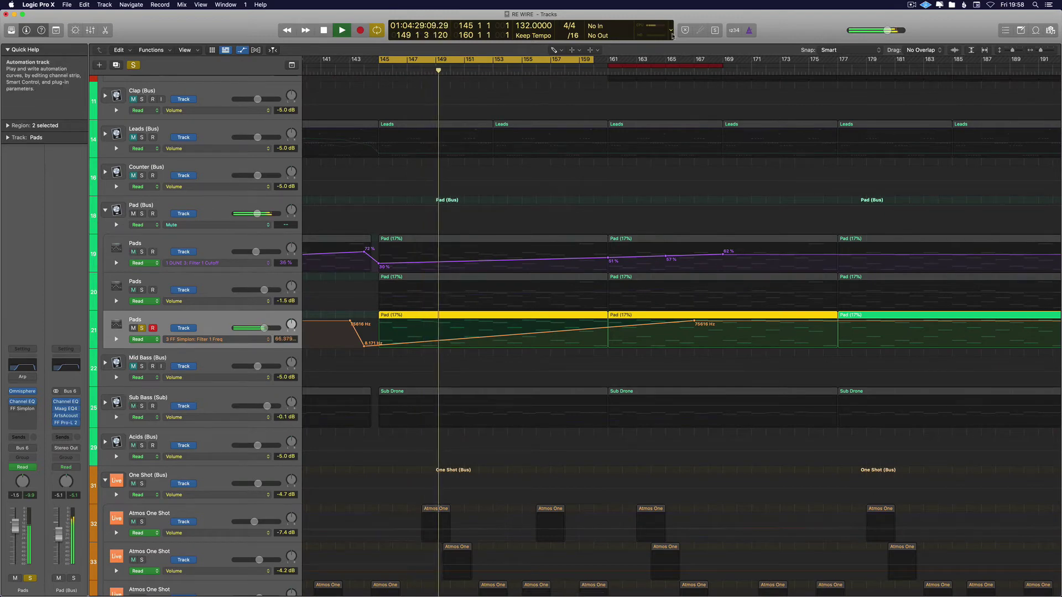
drag(609, 60, 924, 60)
key(Return)
key(a)
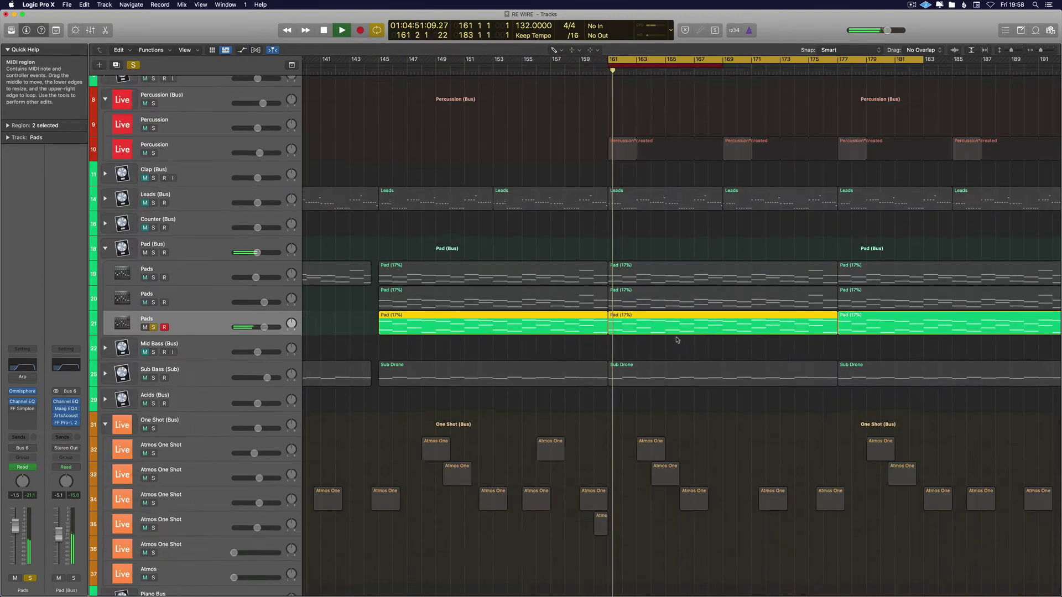
Try to move the Pad regions on Pads track 21 together with their track automation data
key(super+Left)
key(super+Left)
key(super+Left)
click(699, 320)
drag(424, 319, 479, 319)
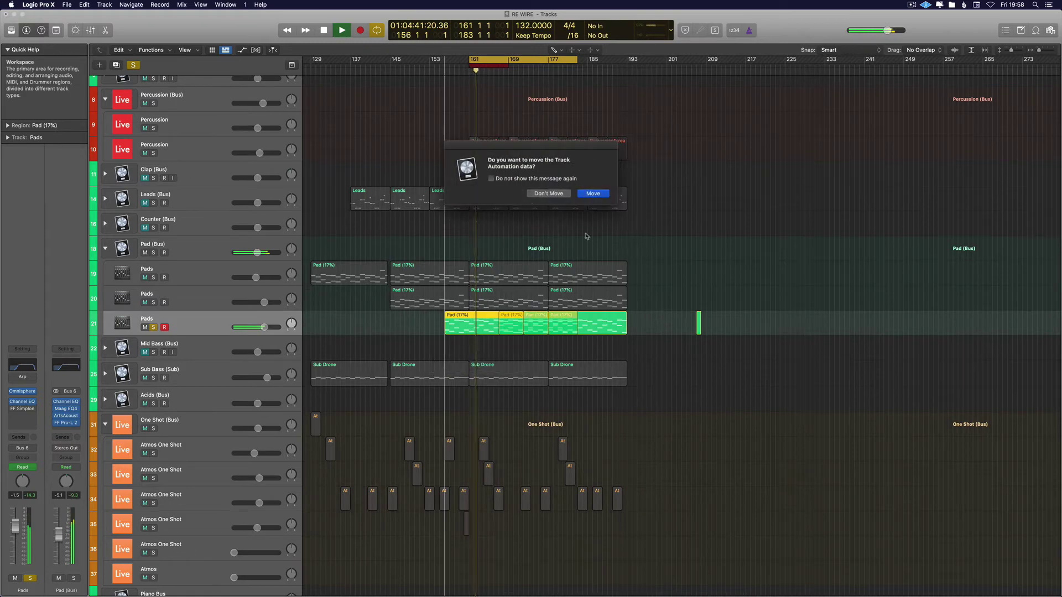
click(591, 193)
key(super+z)
Switch to the Pointer tool and undo the stray region drawn on Pads track 21
key(t)
key(t)
click(661, 323)
key(super+z)
key(t)
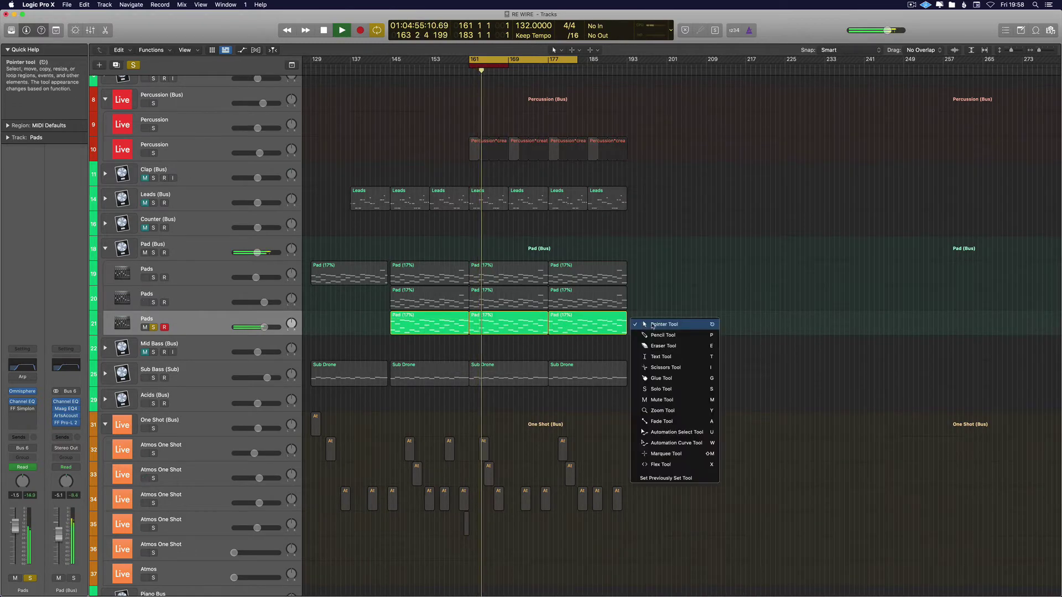
Select the three Pad regions on Pads track 21 and open them in the Piano Roll
key(t)
drag(695, 323, 434, 329)
key(space)
double_click(434, 329)
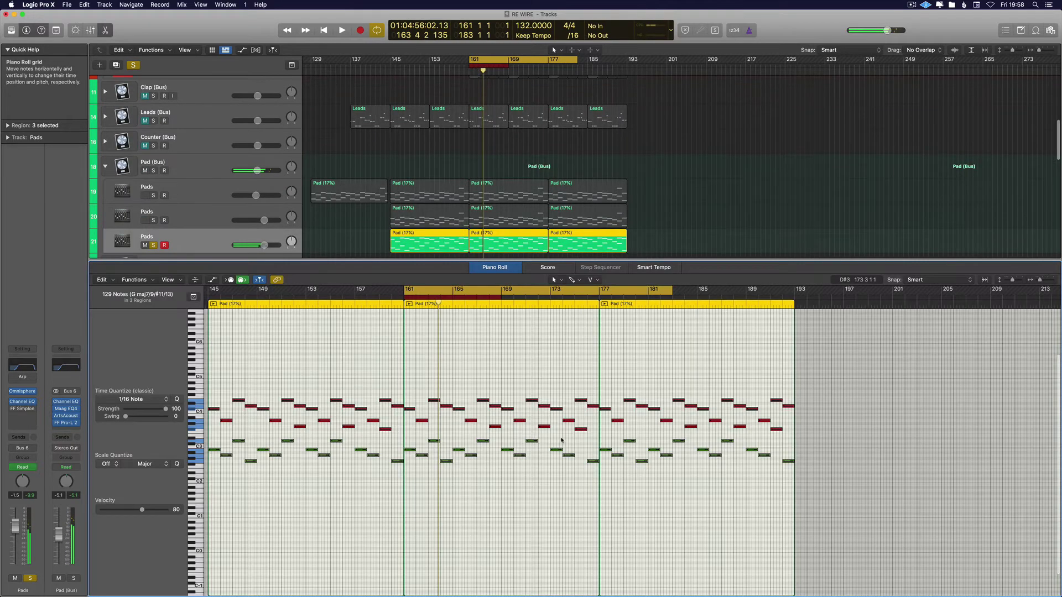
key(space)
key(space)
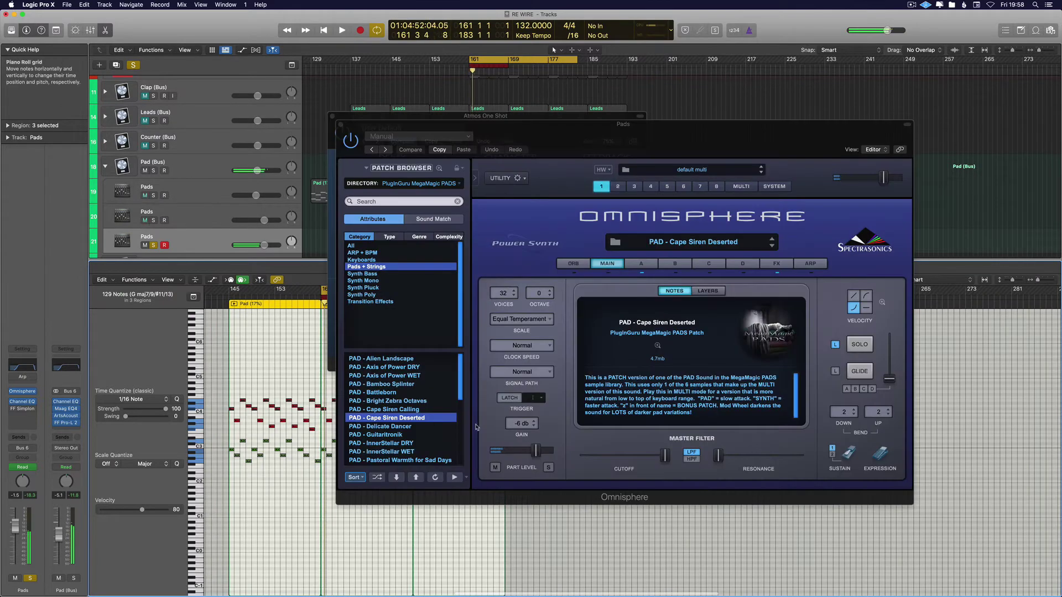
Audition other Omnisphere pad patches for Pads track 21, including Delicate Dancer and Bamboo Splinter, and load PAD - Guitaritronik
click(397, 478)
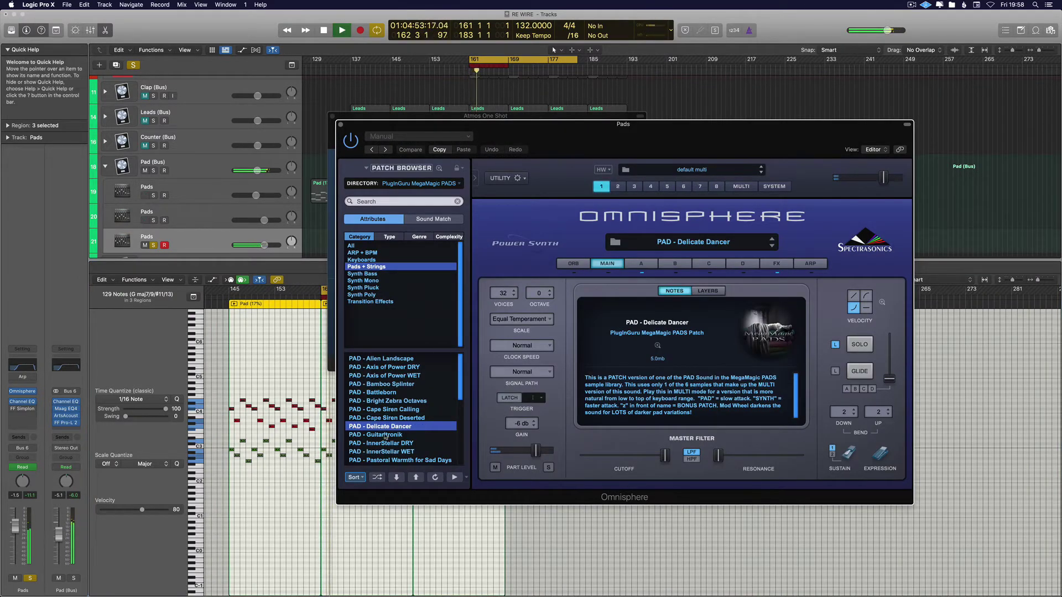
click(389, 385)
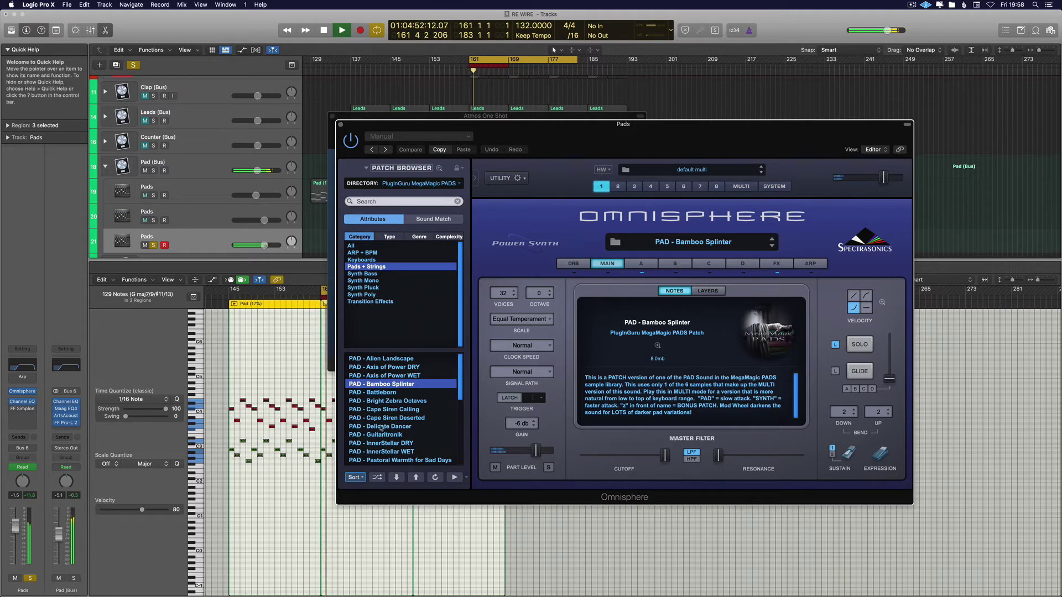
click(398, 427)
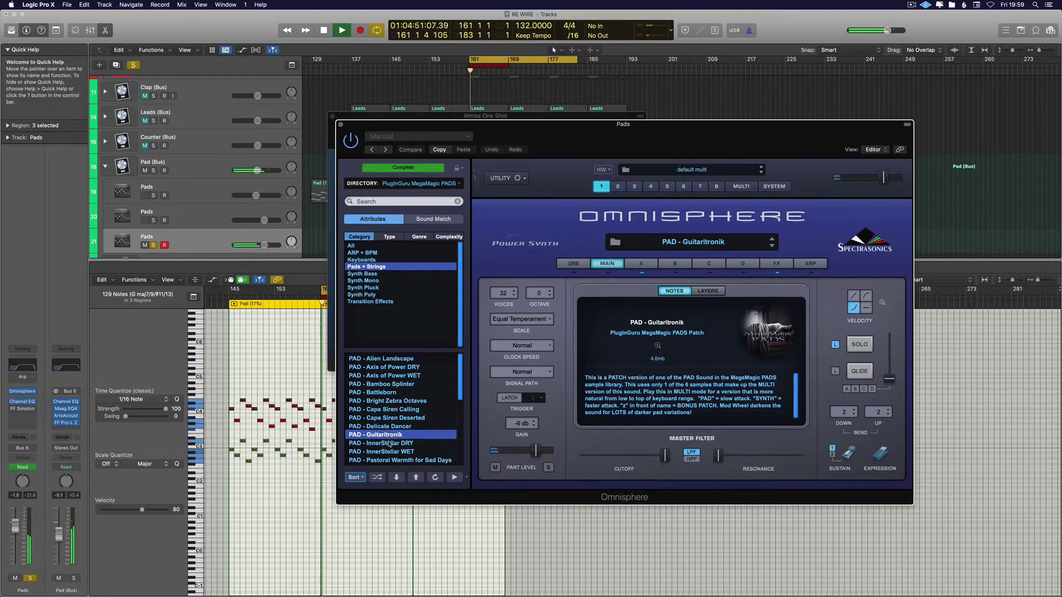
Transpose all selected notes in the three Pad regions up one octave
click(34, 578)
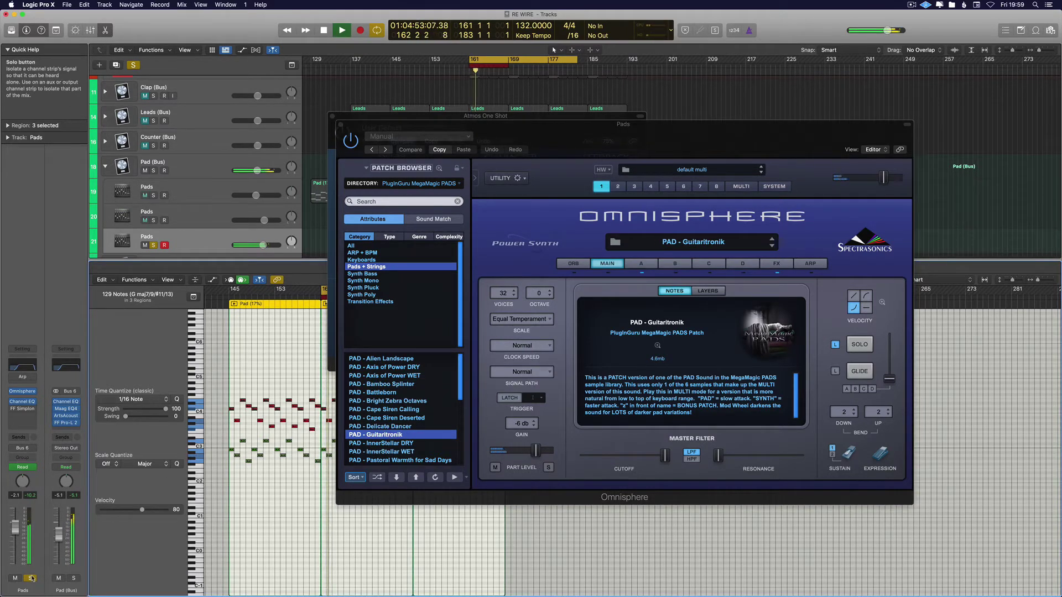
click(261, 486)
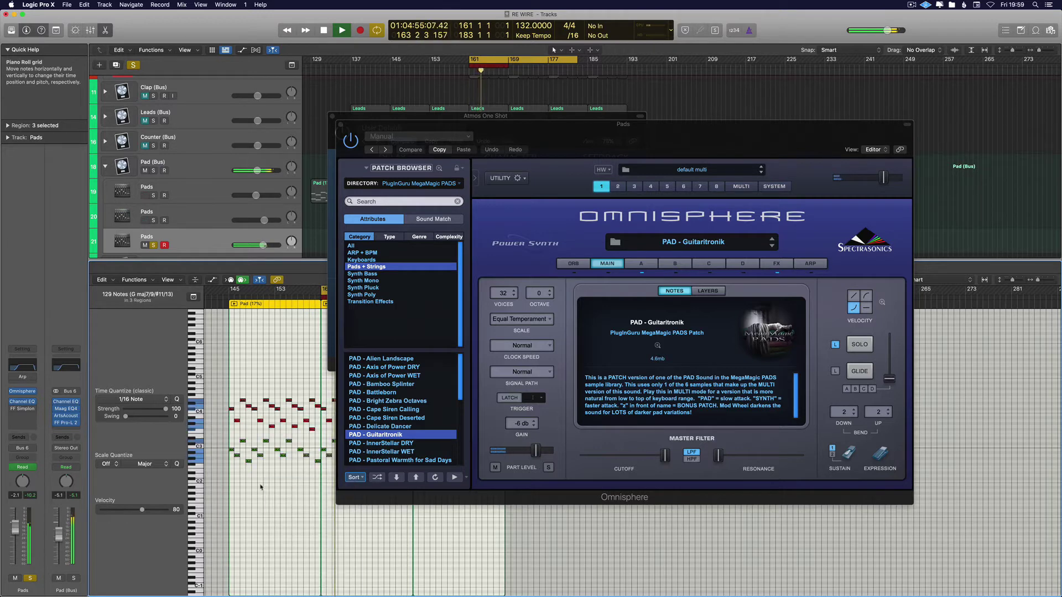
key(alt+shift+Up)
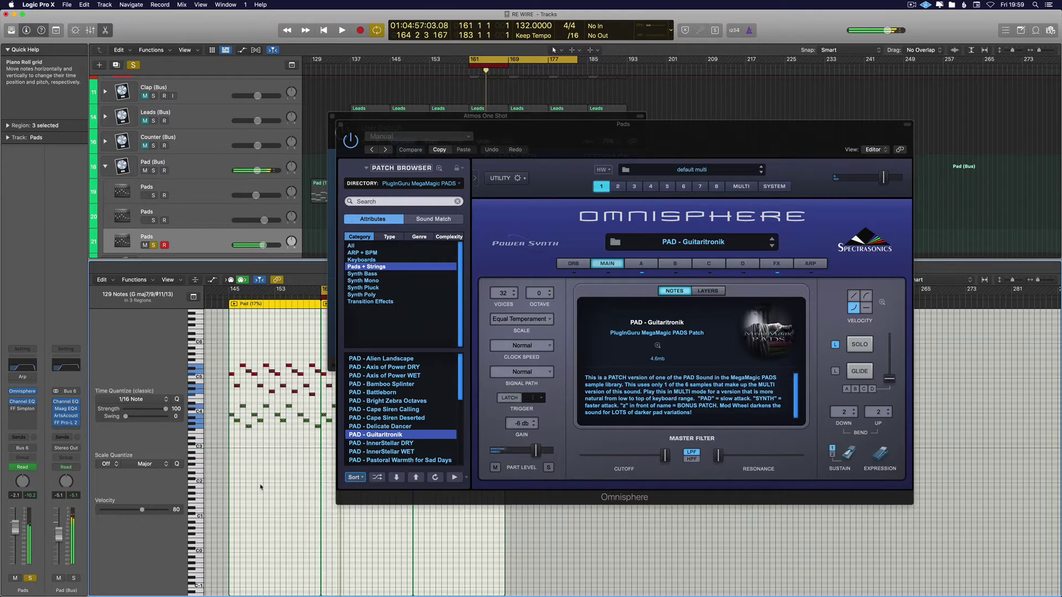
Lower Pads track 21 to -5.3 dB, then take it out of solo and hide the plug-in windows
drag(15, 527, 15, 534)
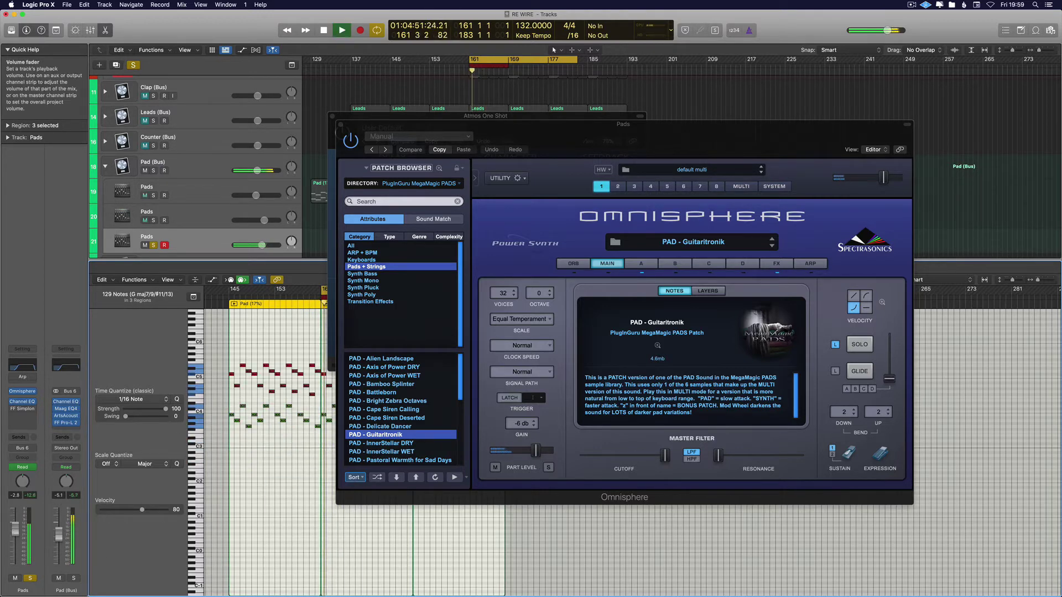
click(29, 578)
key(v)
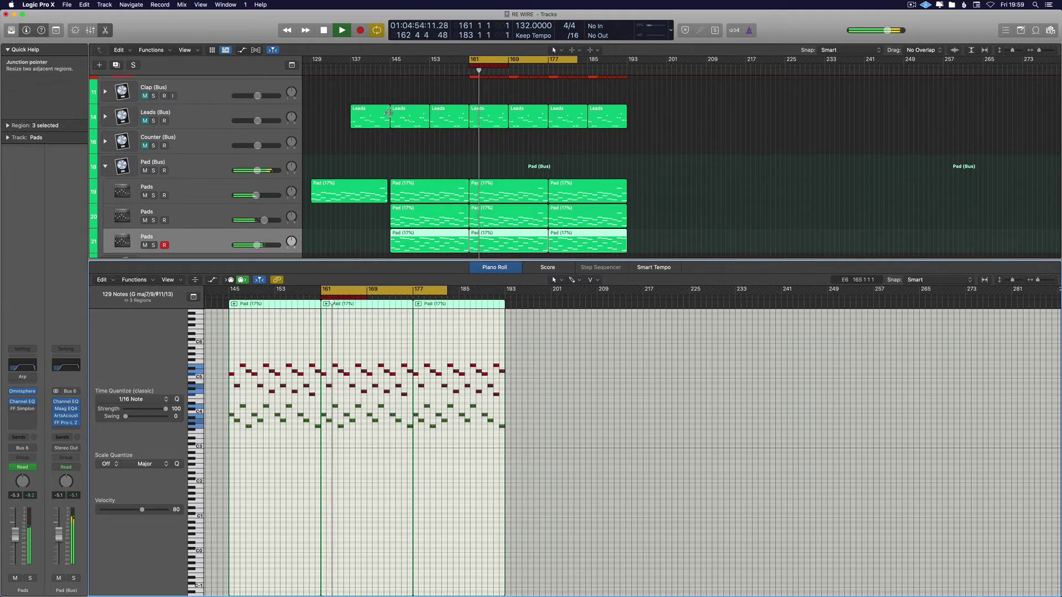
Close the Piano Roll and loop playback over bars 154 to 178
scroll(421, 188, down, 3)
key(p)
key(space)
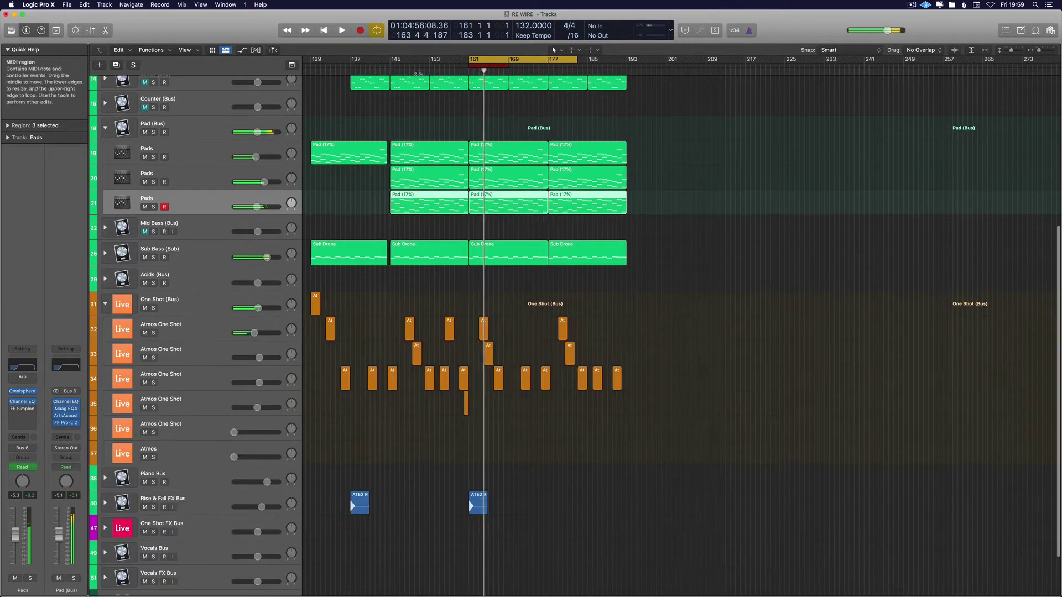
drag(435, 60, 553, 60)
key(space)
key(super+Right)
key(super+Right)
key(super+Right)
key(super+Right)
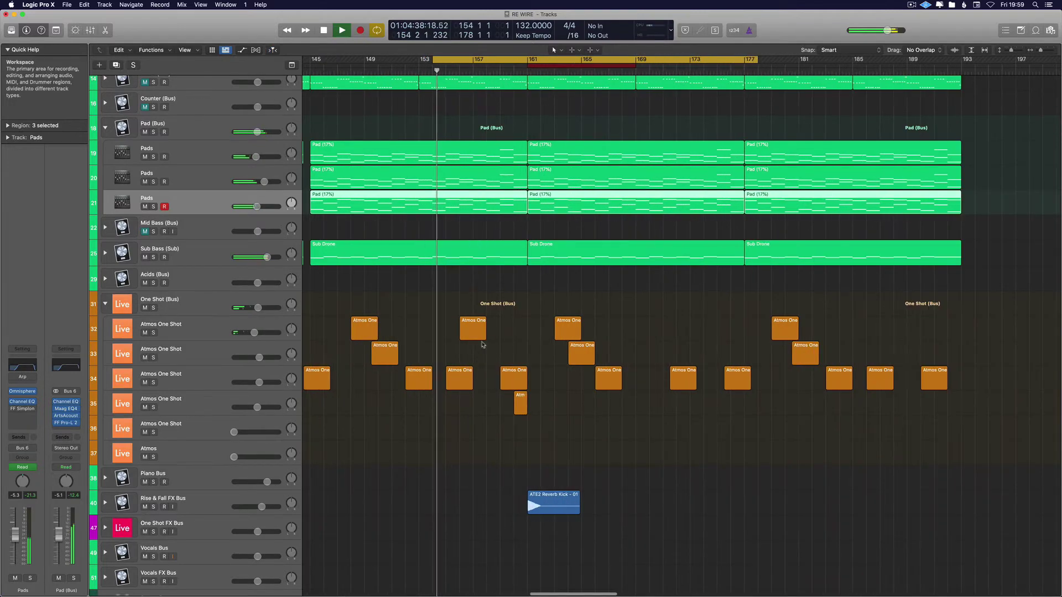
Unmute the Leads bus and raise the volume of Atmos One Shot track 35 to -3.5 dB
scroll(388, 309, up, 5)
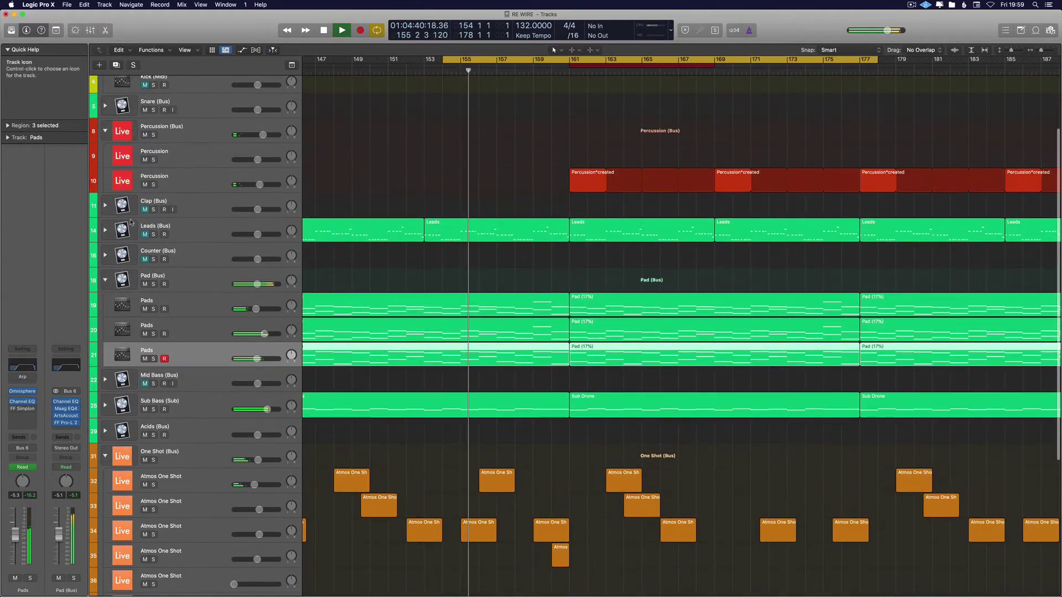
click(145, 232)
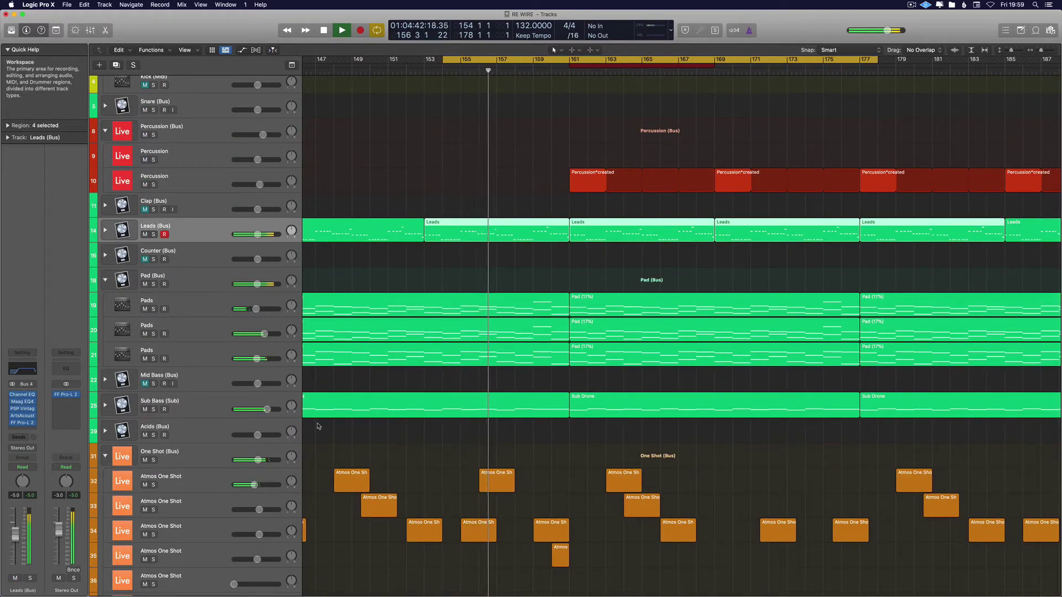
scroll(429, 487, down, 2)
click(560, 514)
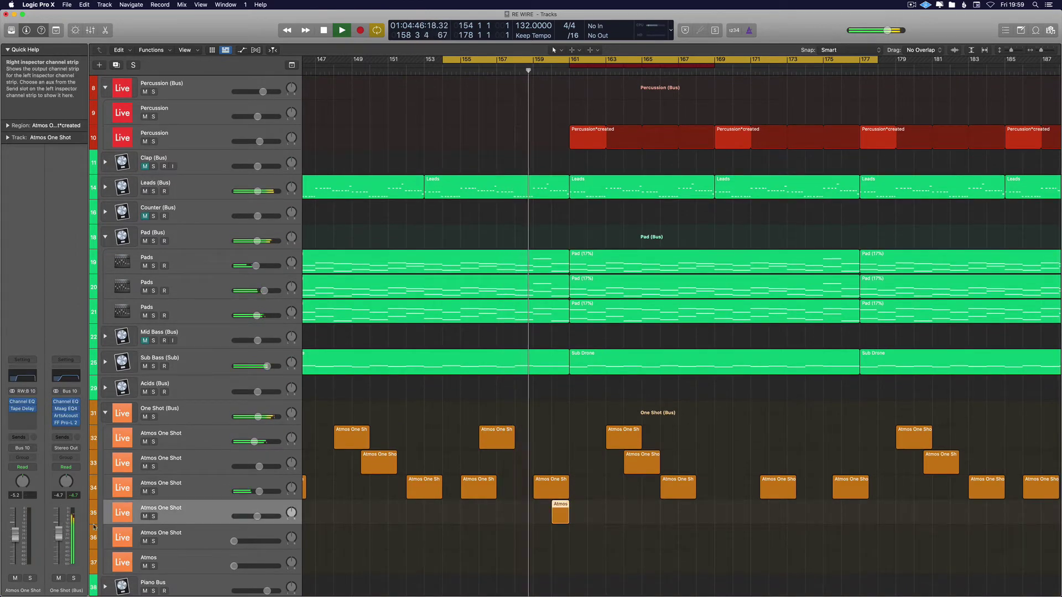
drag(16, 537, 17, 534)
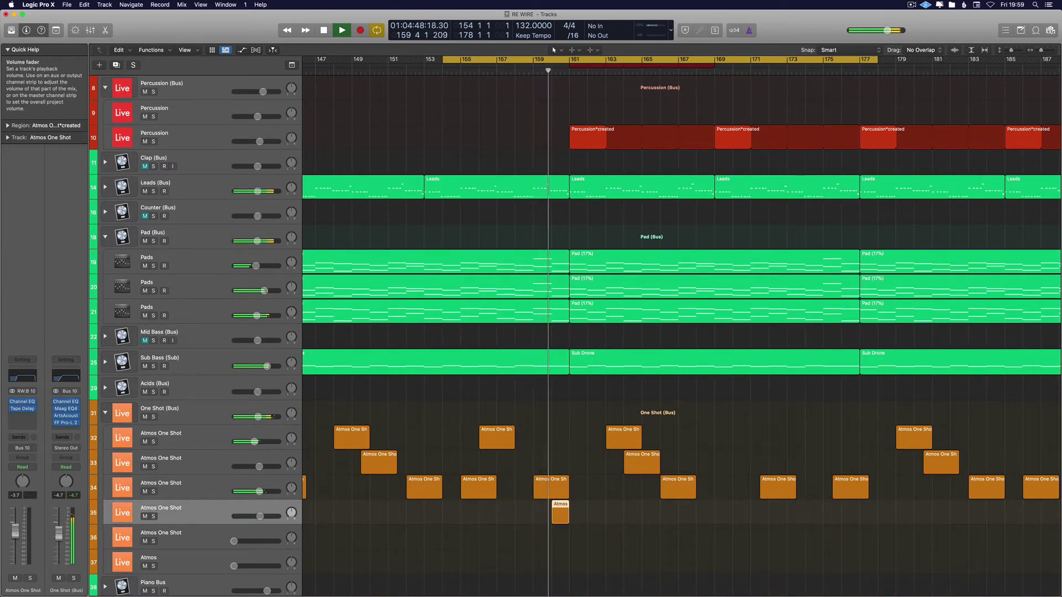
Set the loop range to bars 158 to 174, restart playback, and switch to Ableton Live
key(space)
click(519, 60)
drag(520, 60, 806, 60)
key(space)
key(super+Tab)
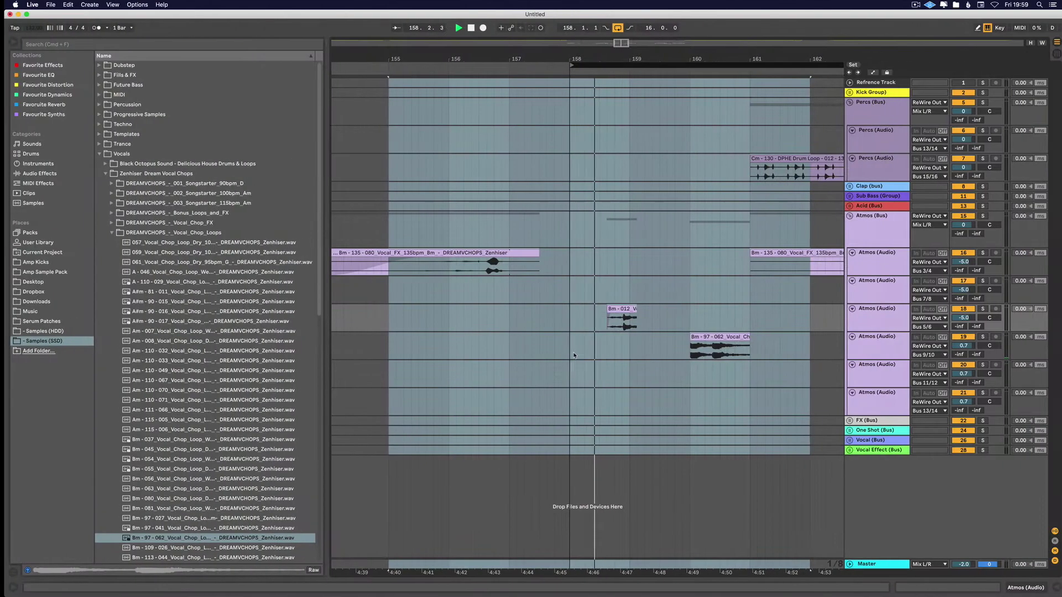
Try starting the Bm - 97 - 062 Vocal Chop Loop clip on Atmos track 19 one beat before bar 160
drag(725, 57, 682, 429)
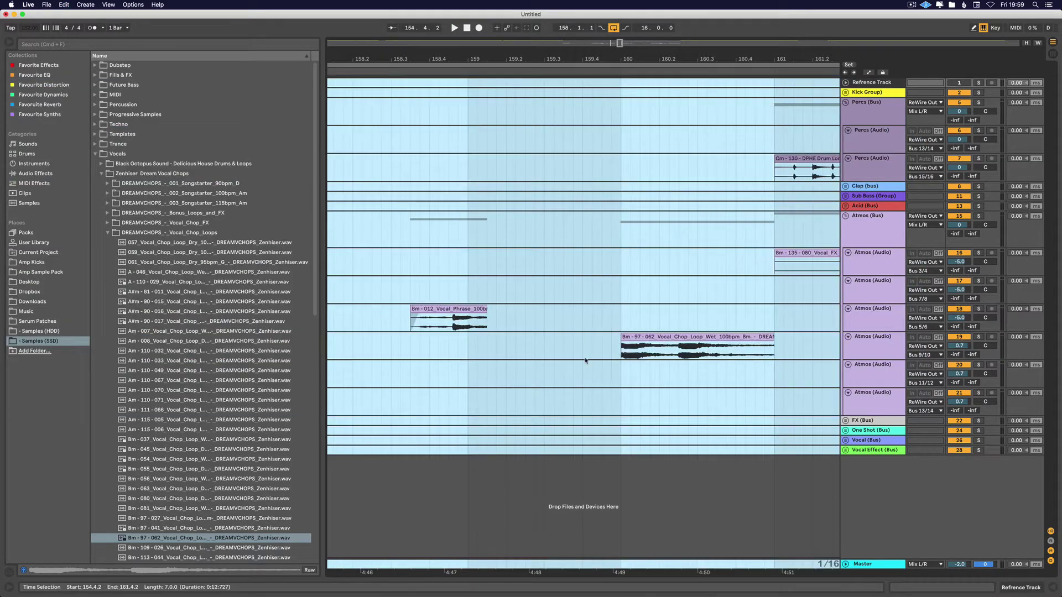
click(605, 338)
key(space)
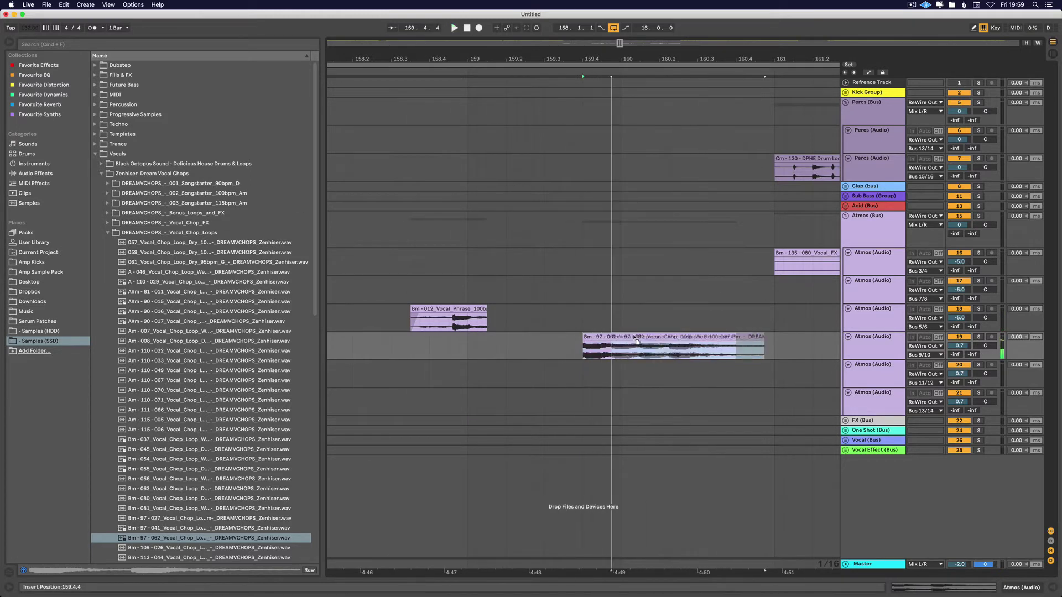
drag(601, 335, 639, 335)
Listen through the Atmos vocal clips and nudge the Vocal Chop Loop clip on track 19 a sixteenth earlier to 159.4.4
click(412, 67)
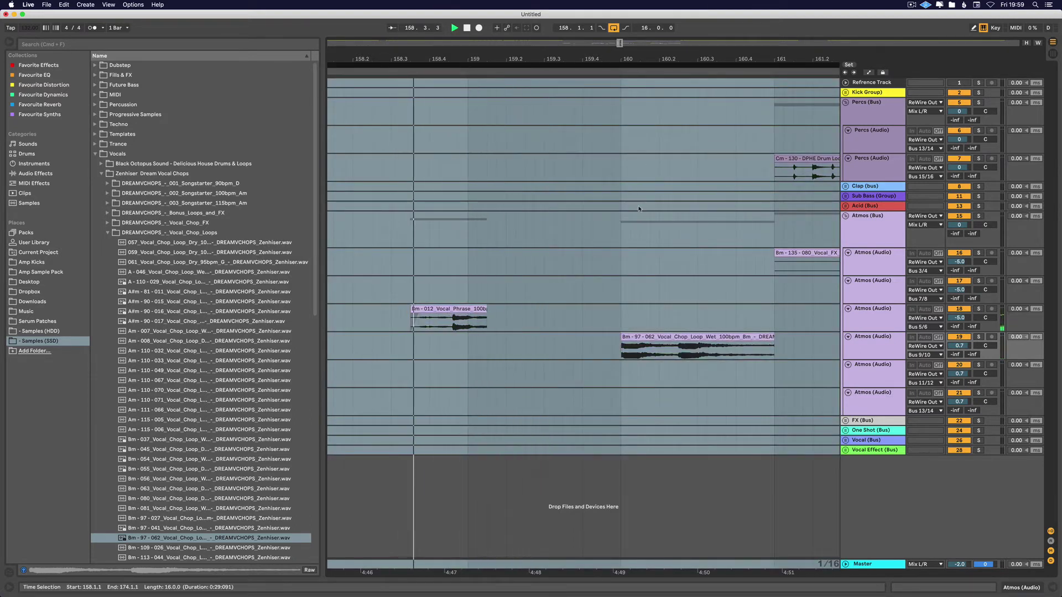
scroll(634, 266, right, 1)
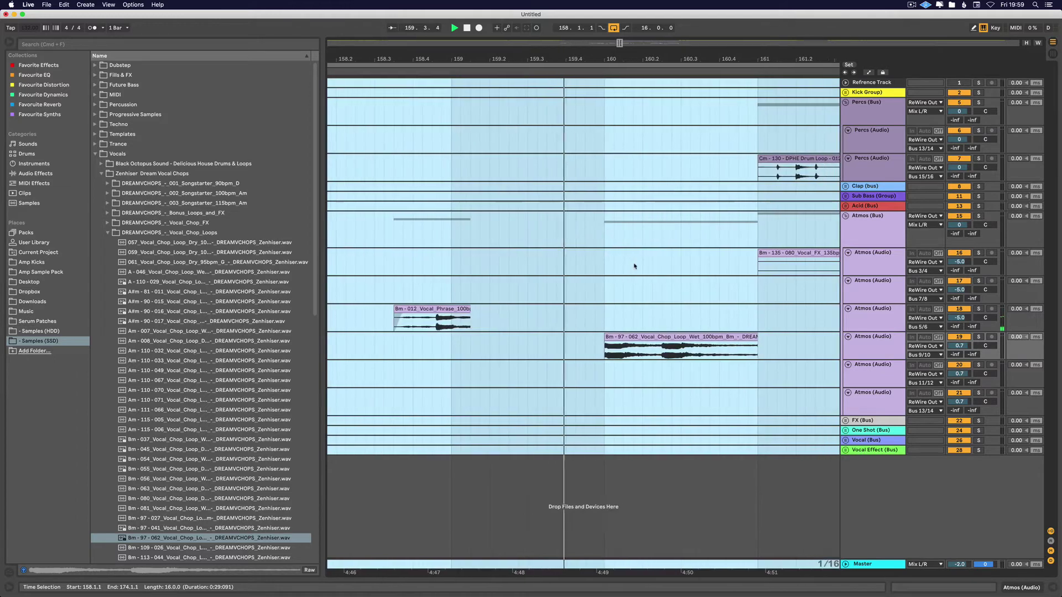
key(space)
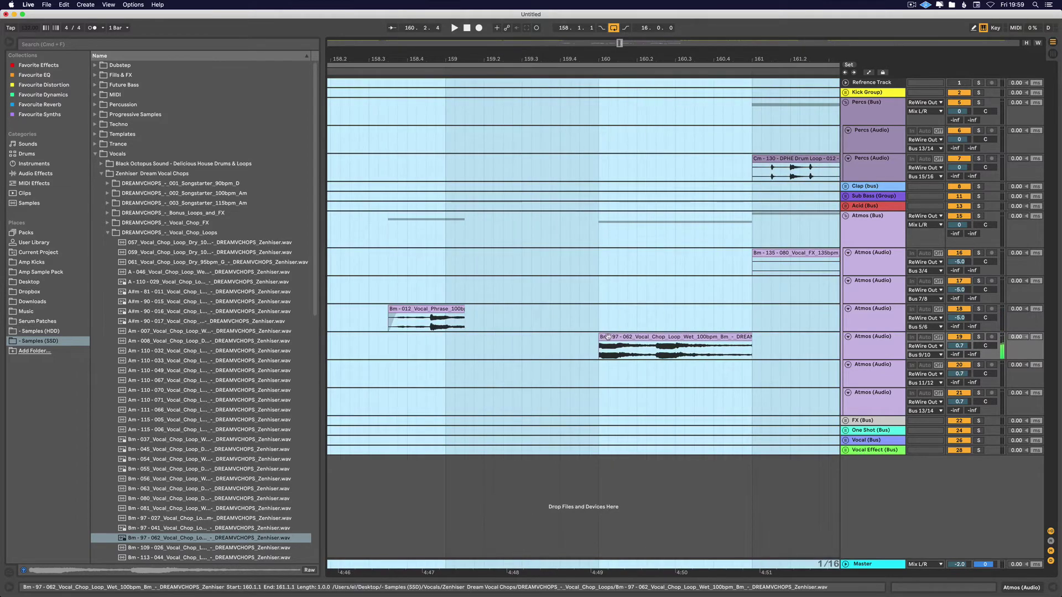
drag(604, 336, 595, 343)
key(super+z)
click(592, 337)
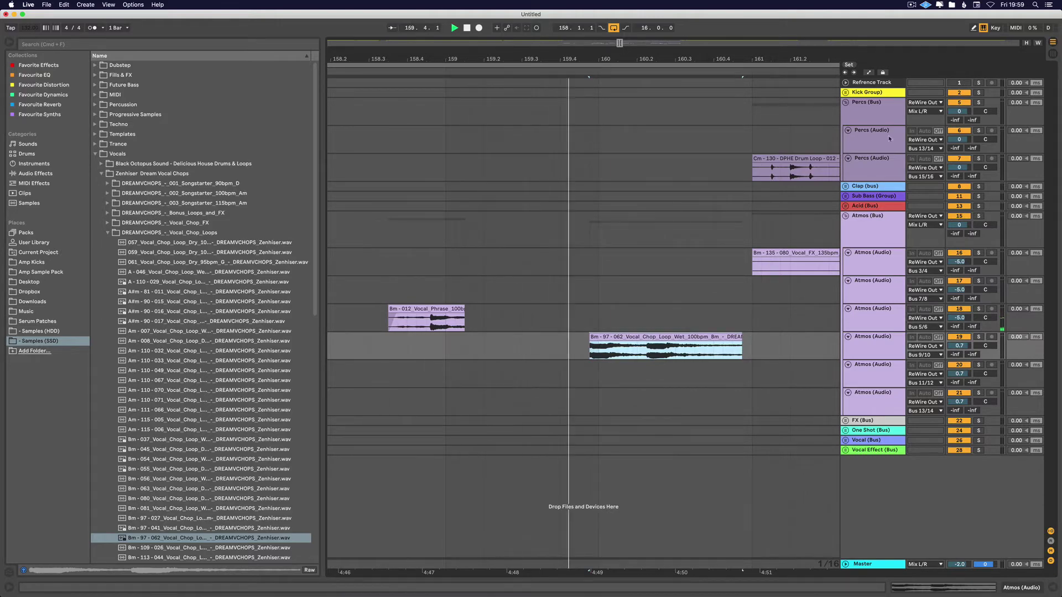
Switch back to Logic Pro and loop playback over bars 159 to 166
key(ctrl+Left)
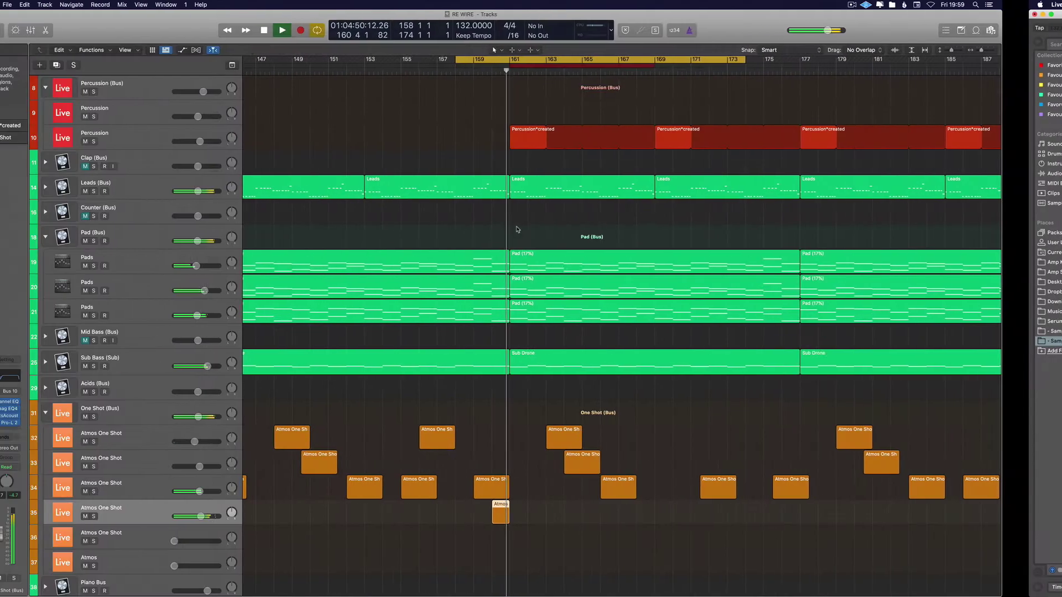
key(space)
key(space)
click(533, 60)
drag(533, 59, 666, 166)
Examine how the Atmos One Shot regions around bar 160 line up with the rest of the arrangement during playback
scroll(662, 432, up, 4)
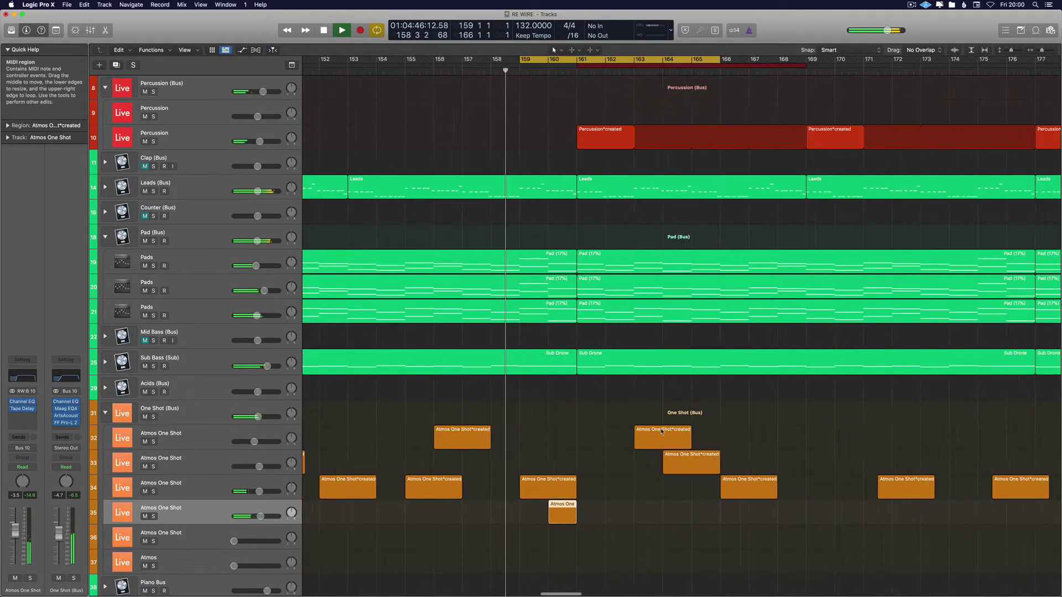
scroll(562, 474, right, 2)
scroll(562, 497, up, 4)
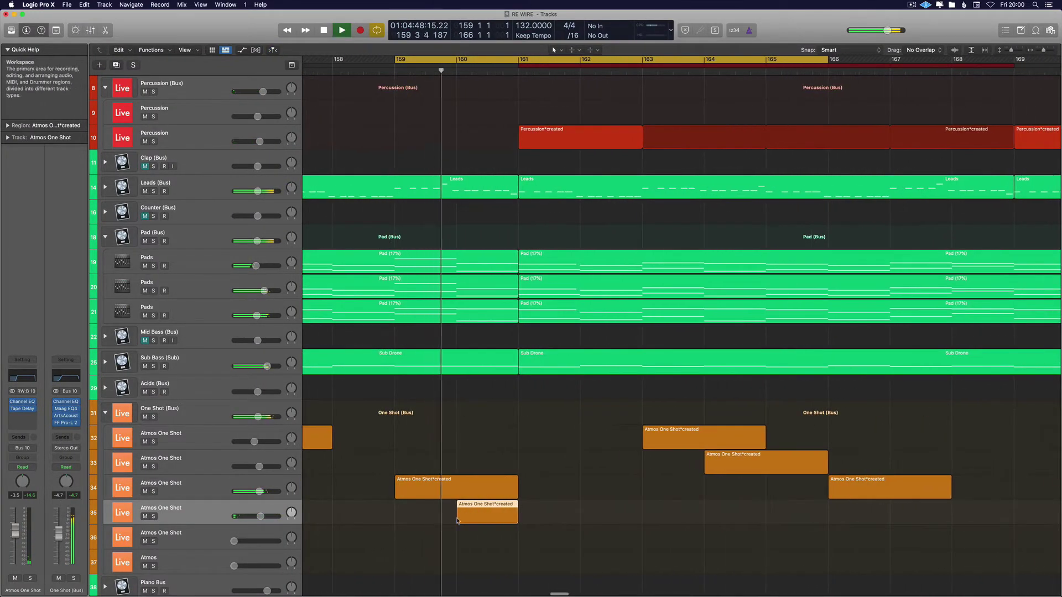
scroll(489, 351, down, 4)
scroll(489, 351, down, 2)
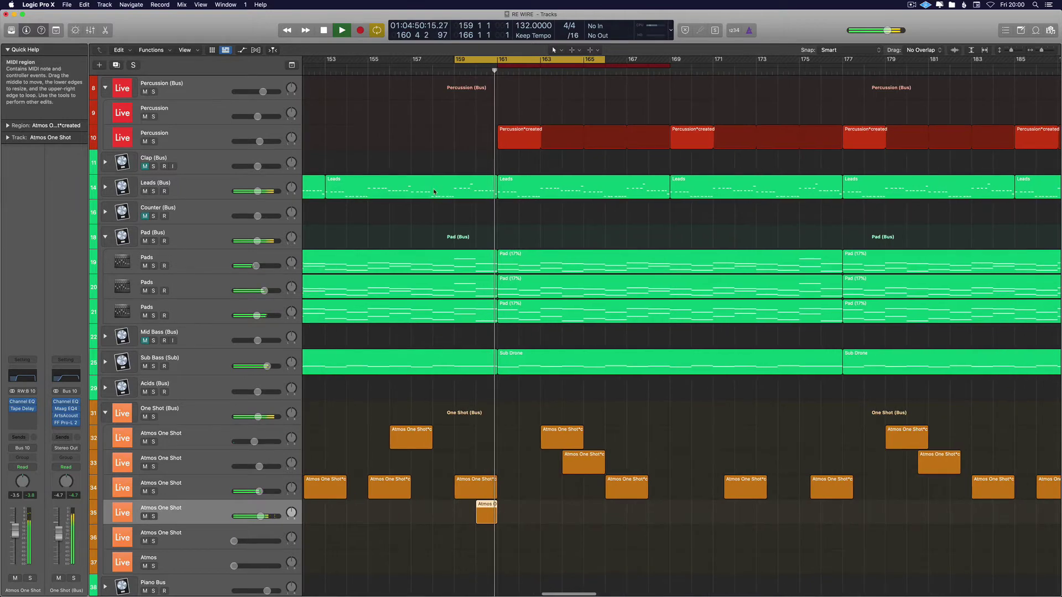
scroll(434, 190, down, 2)
scroll(387, 165, up, 3)
scroll(425, 190, down, 2)
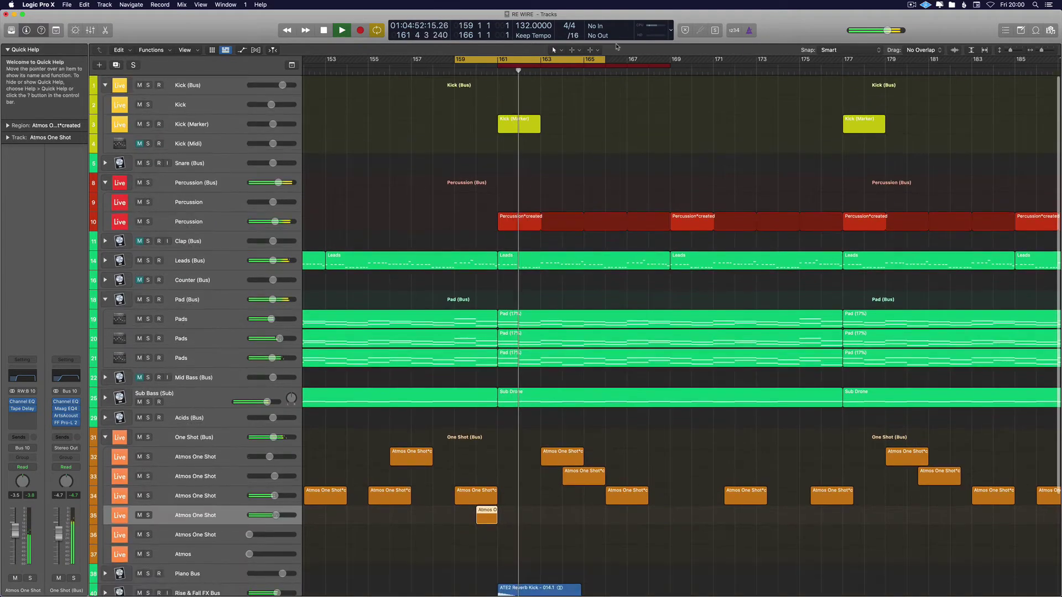
scroll(496, 127, down, 4)
scroll(439, 268, left, 2)
Turn off cycle playback and set the Percussion track 10 volume to -4.7 dB
key(c)
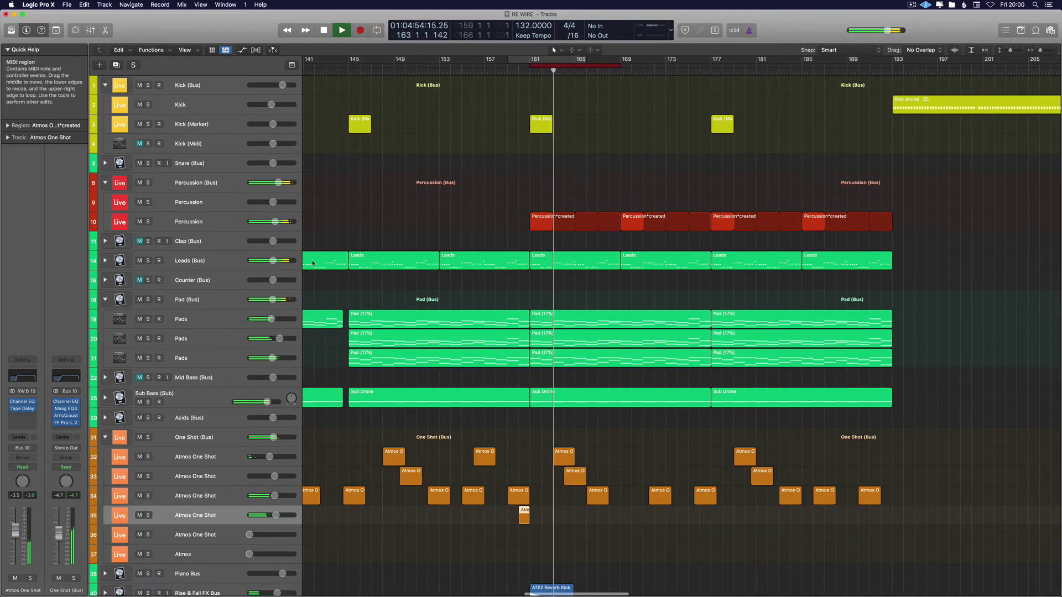
click(211, 222)
drag(12, 529, 14, 531)
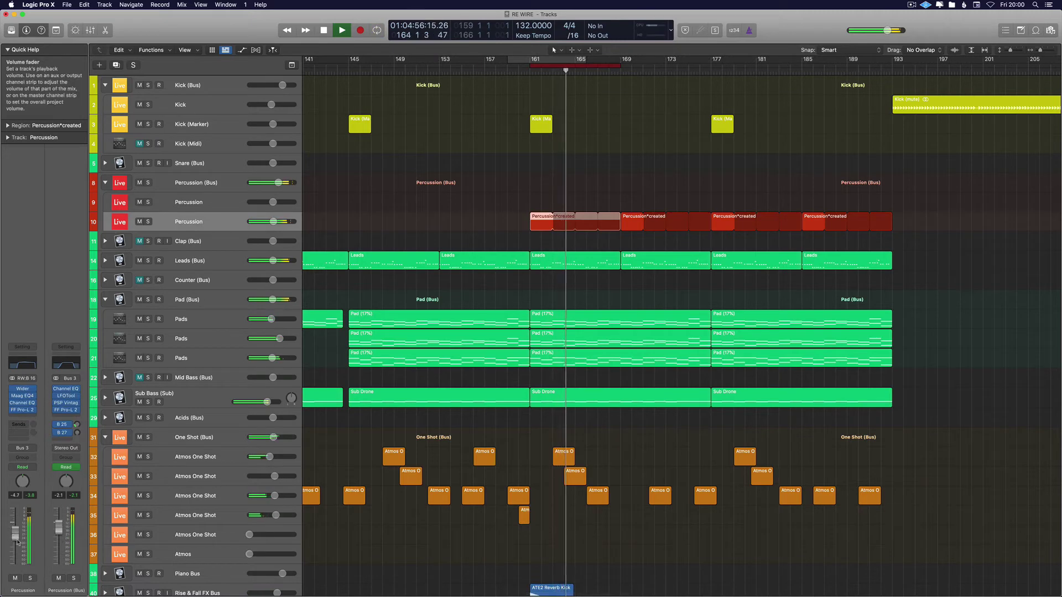
Stop playback and copy the Atmos One Shot region on track 35 from bar 160 to bar 167
scroll(522, 448, up, 1)
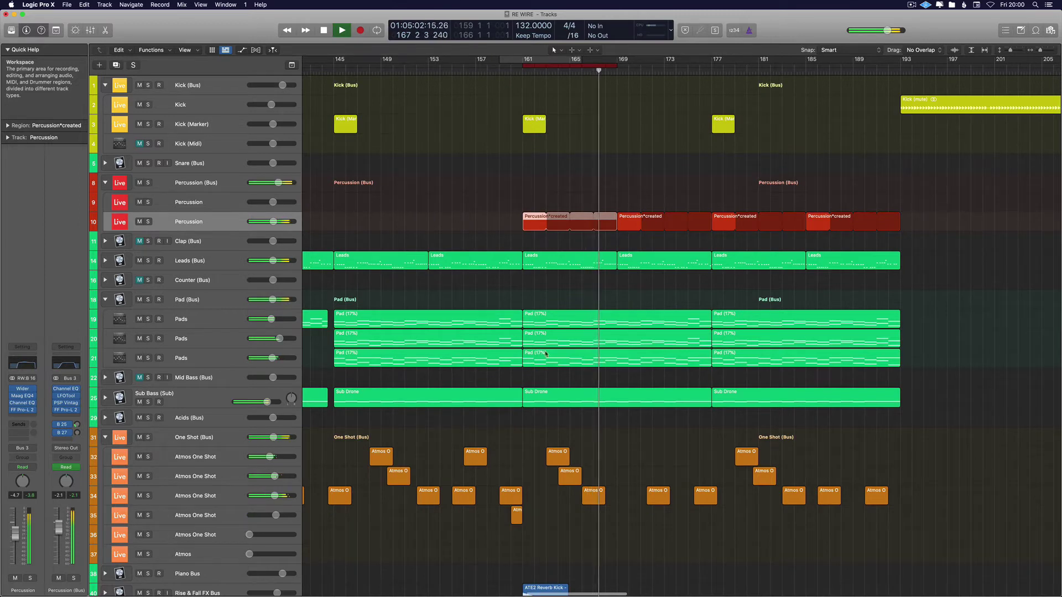
scroll(534, 431, up, 3)
key(space)
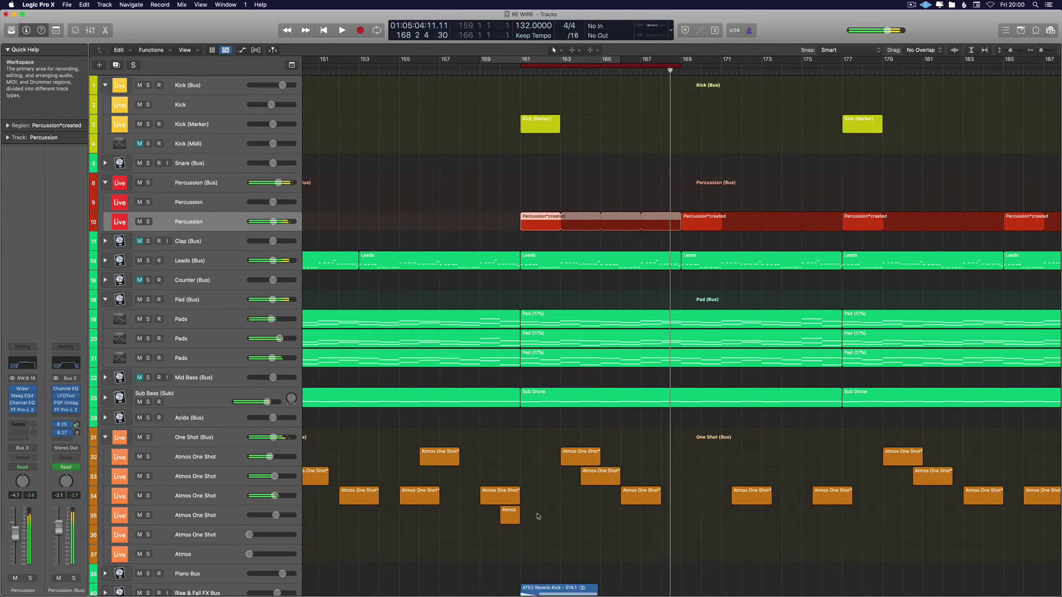
drag(511, 519, 652, 518)
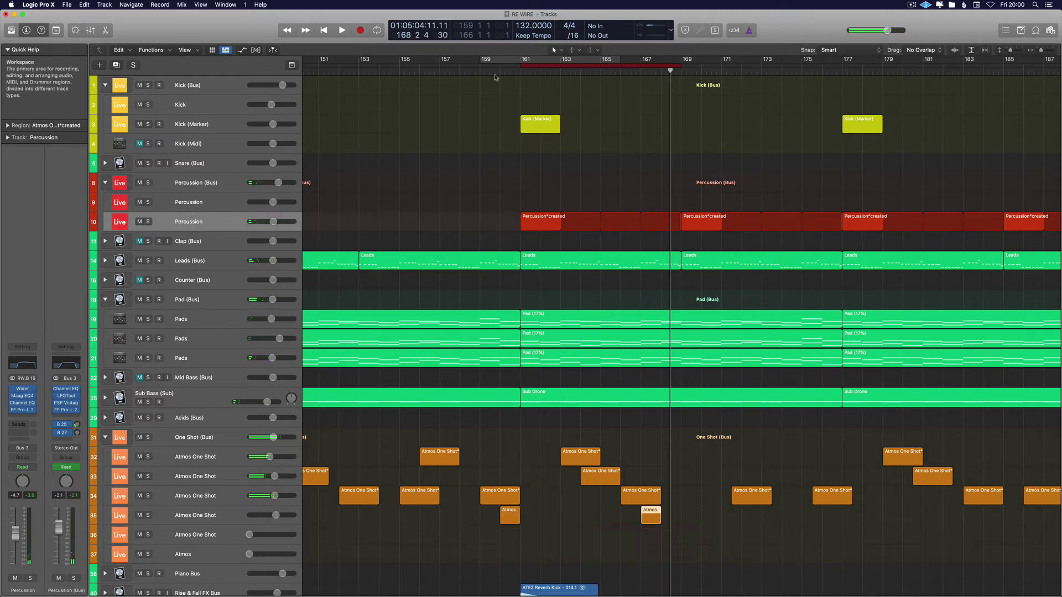
Set the loop range to bars 159 to 181 and switch to Ableton Live
drag(495, 78, 922, 69)
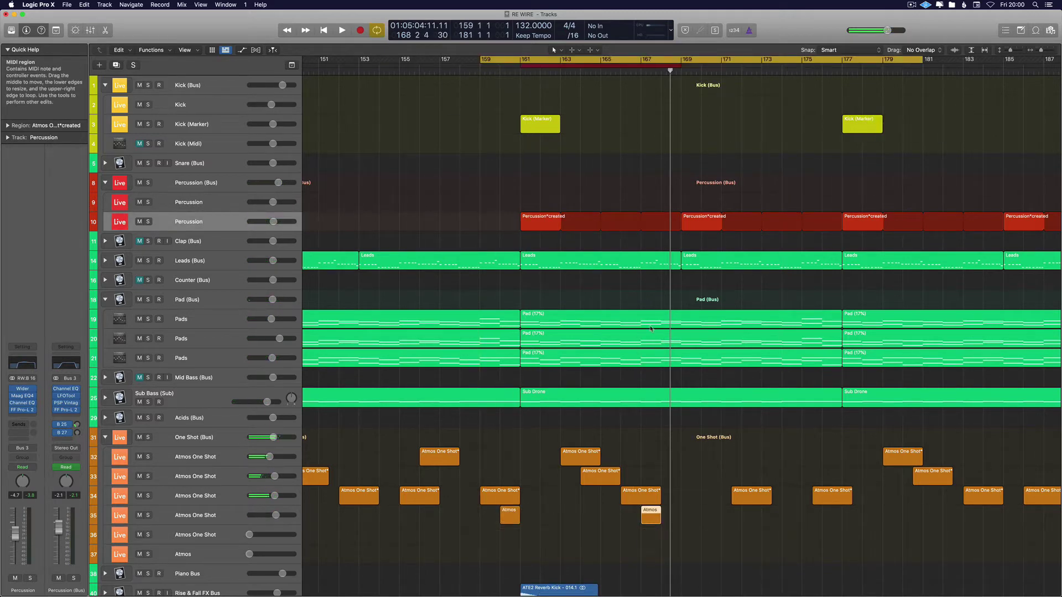
click(191, 381)
key(ctrl+s)
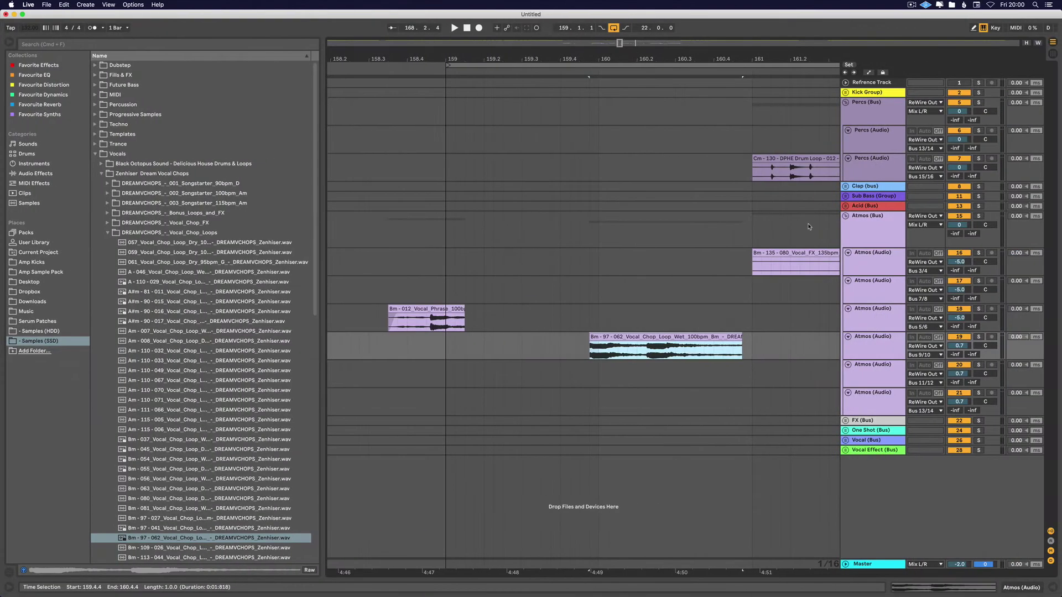
Play the Atmos vocal clips around bar 160 in Ableton Live, stop playback, and switch to Logic Pro X
drag(501, 57, 572, 58)
scroll(537, 147, left, 3)
key(space)
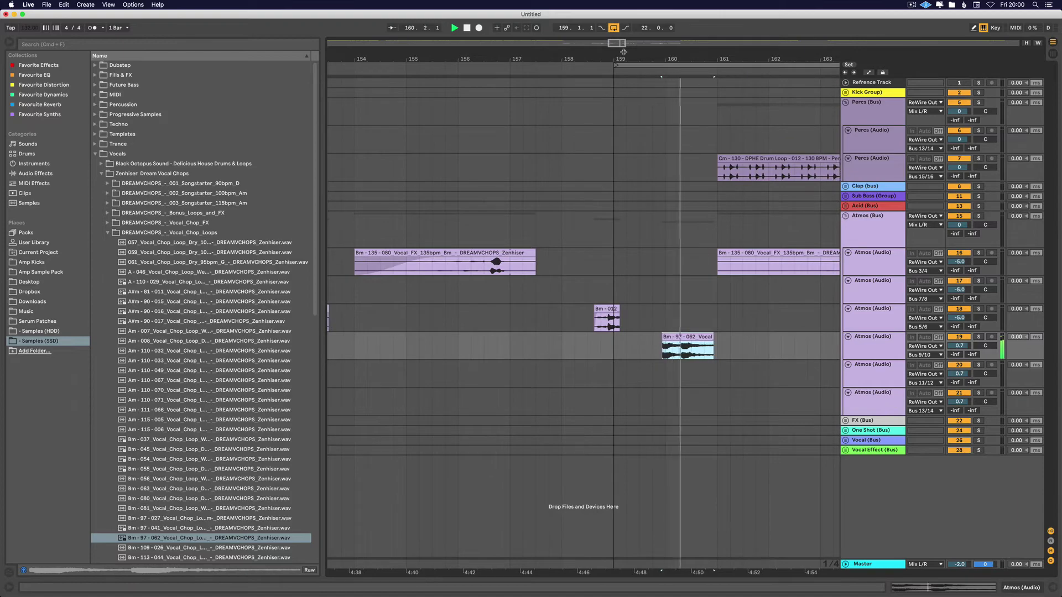
key(space)
key(ctrl+Left)
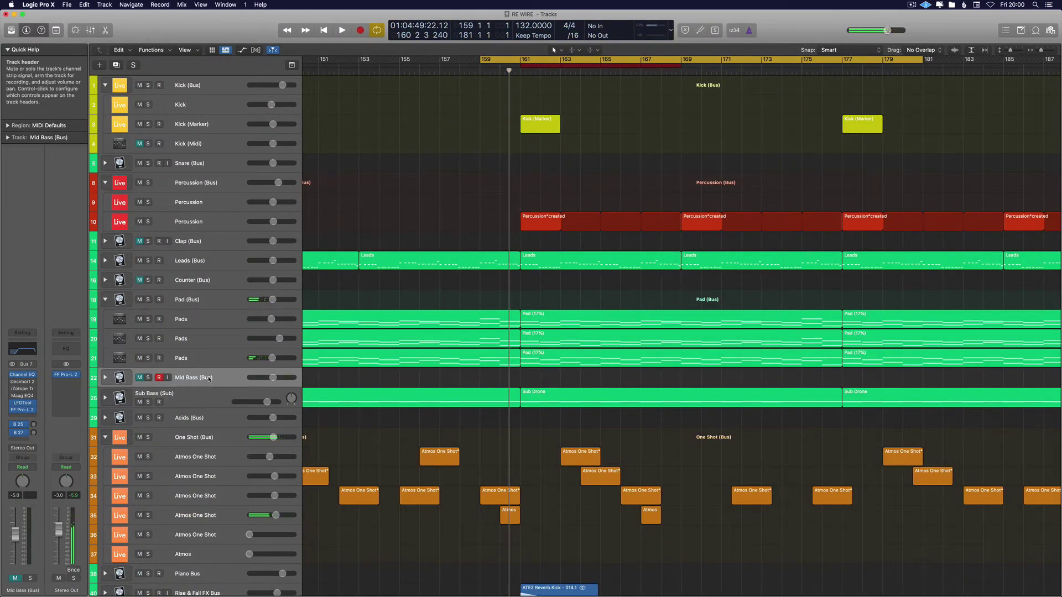
Try soloing the One Shot (Bus) track
click(198, 435)
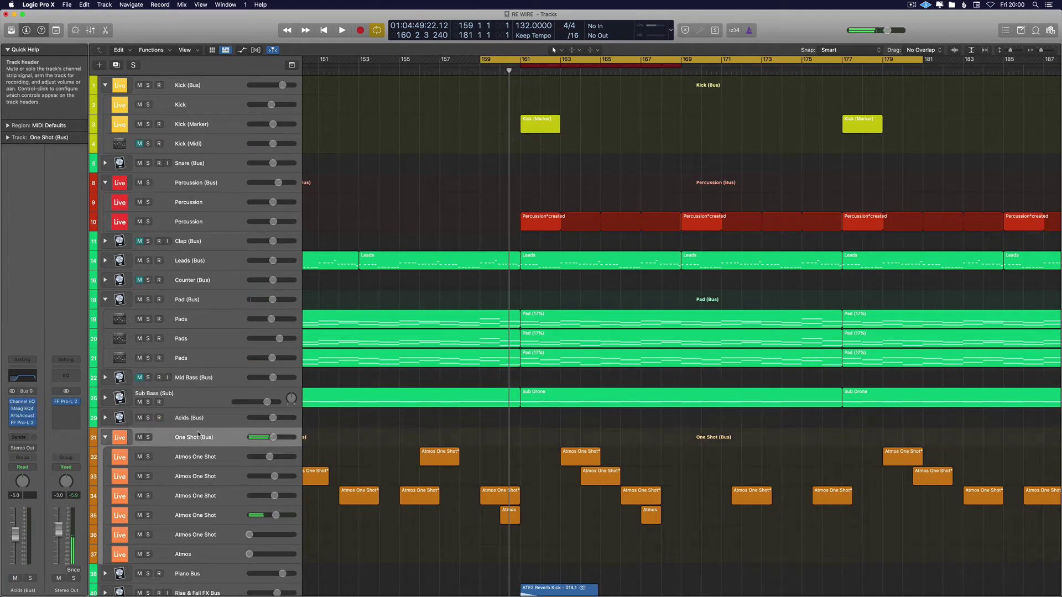
click(148, 438)
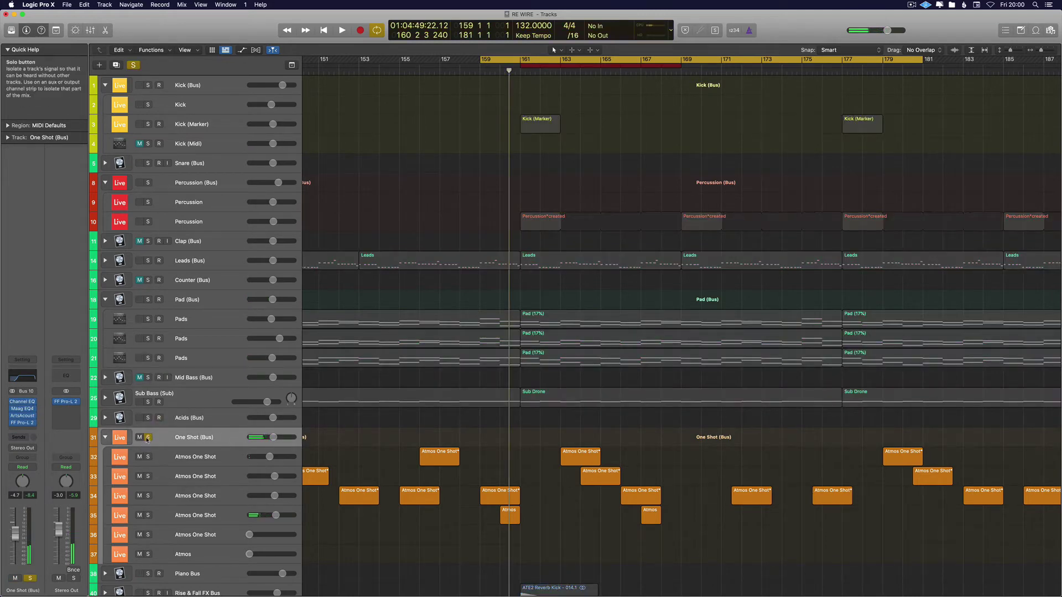
click(147, 437)
Play the loop from bar 159 and examine how the Atmos vocal clips line up in Ableton Live
scroll(407, 207, right, 5)
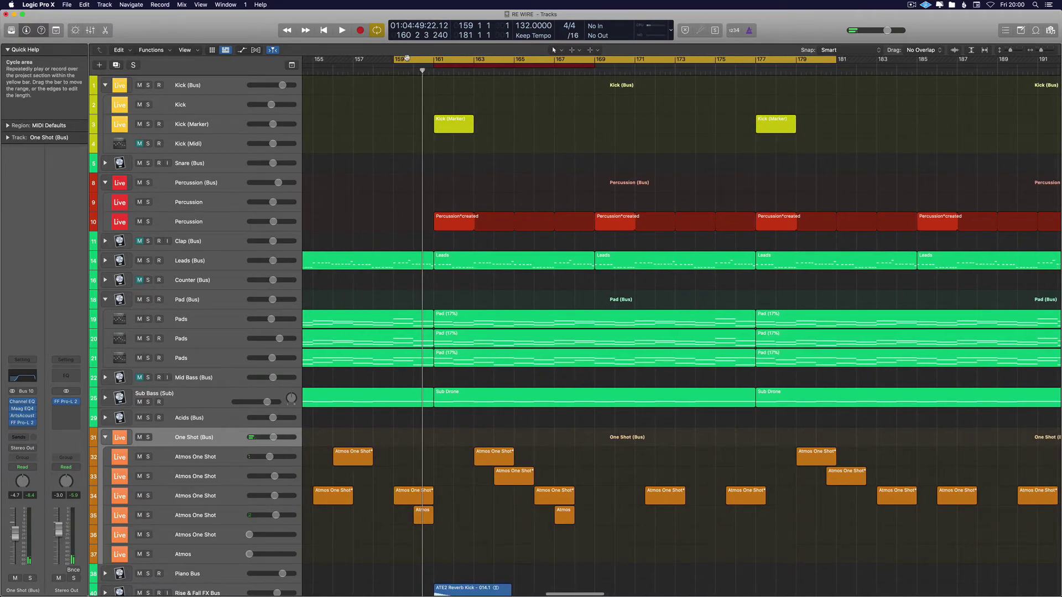
key(space)
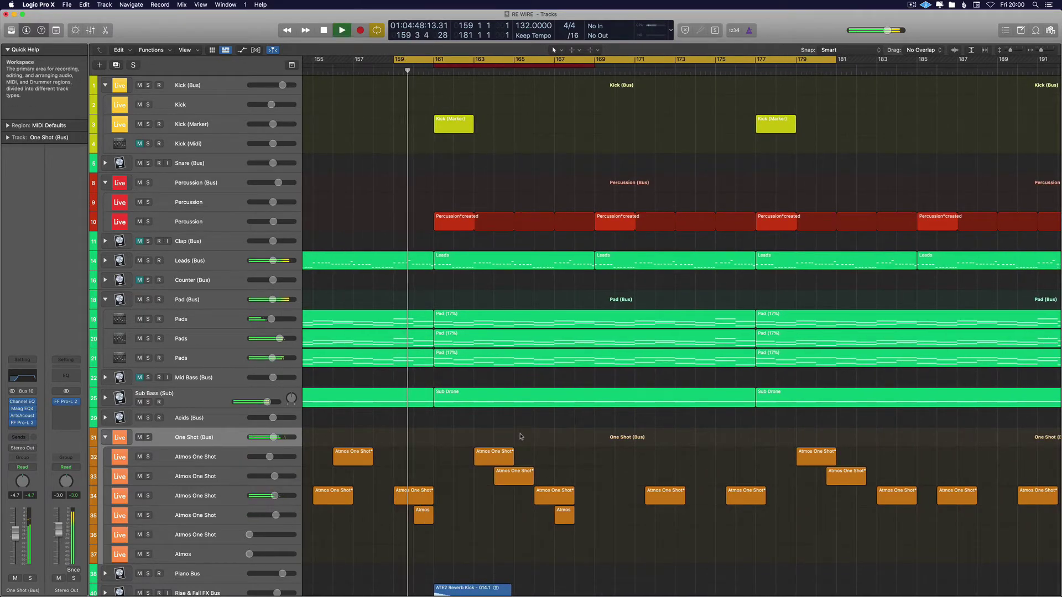
key(ctrl+Right)
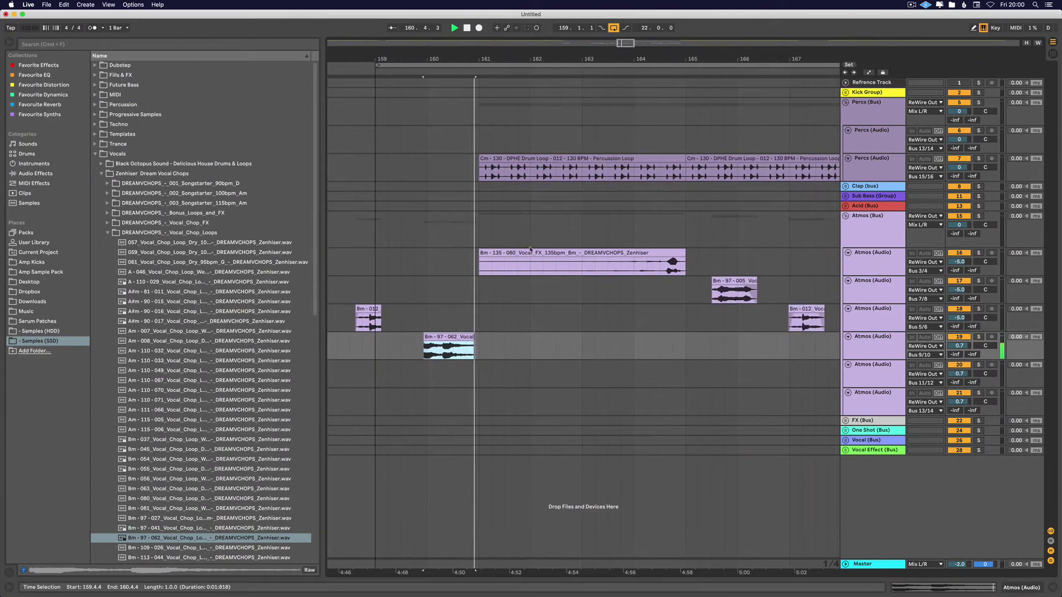
scroll(536, 299, left, 3)
scroll(551, 205, down, 3)
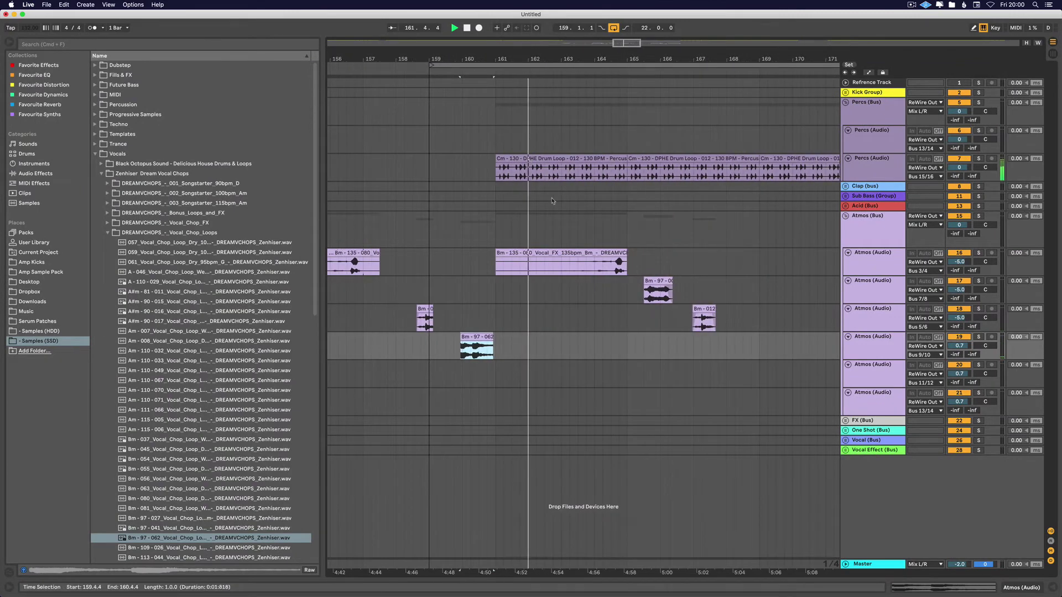
scroll(452, 271, right, 5)
scroll(452, 271, left, 2)
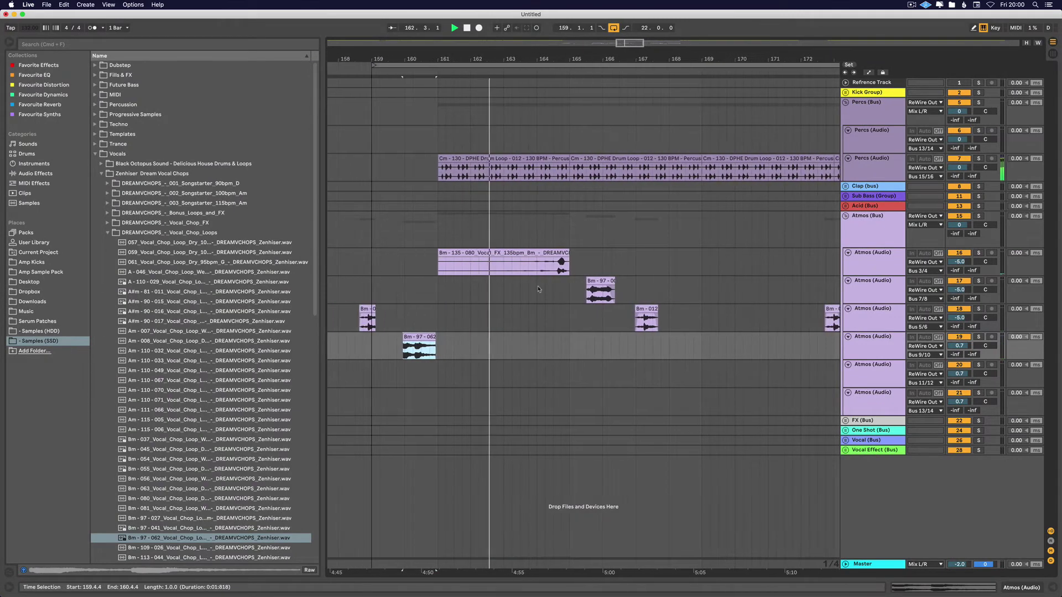
Copy the vocal phrase clip on Atmos track 18 and the vocal chop clip on track 19 to around bars 167 and 168
click(368, 318)
click(409, 336)
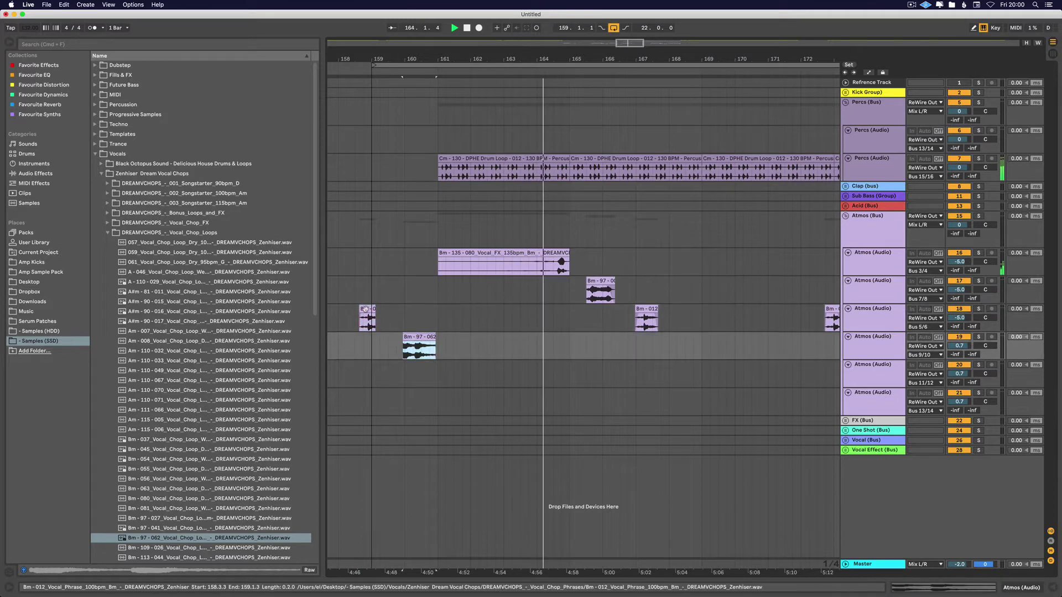
shift+click(368, 319)
drag(370, 319, 642, 320)
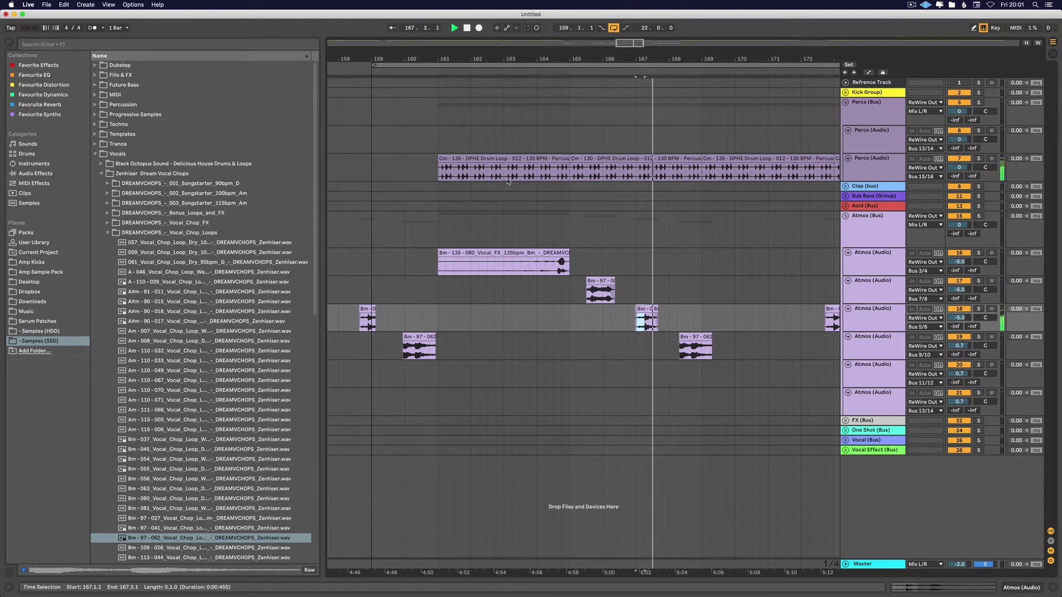
click(628, 373)
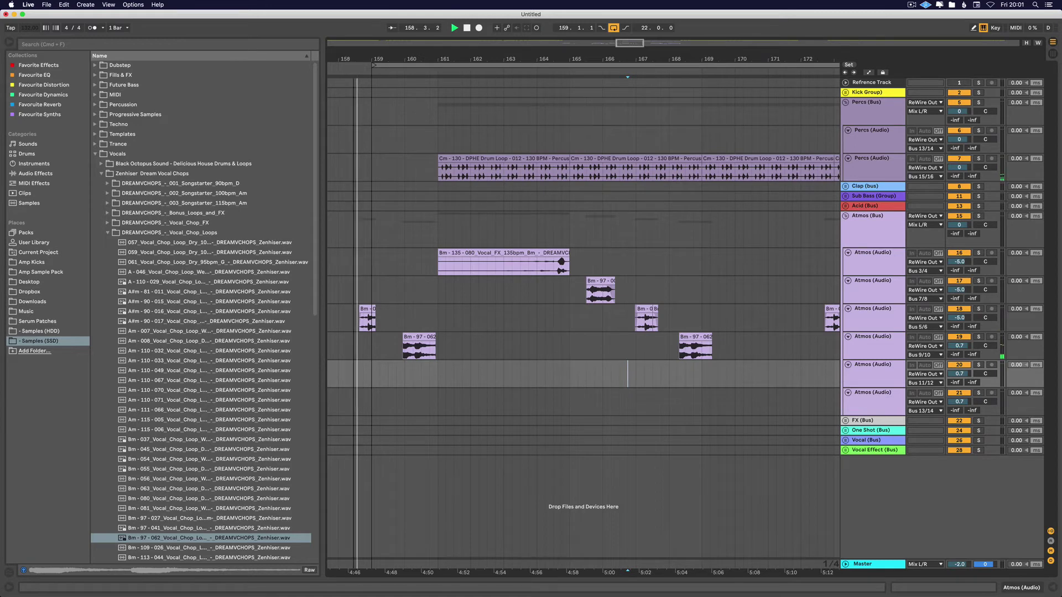
Stop playback, move the loop start to 158.3.1, and play the loop from there
drag(354, 60, 354, 83)
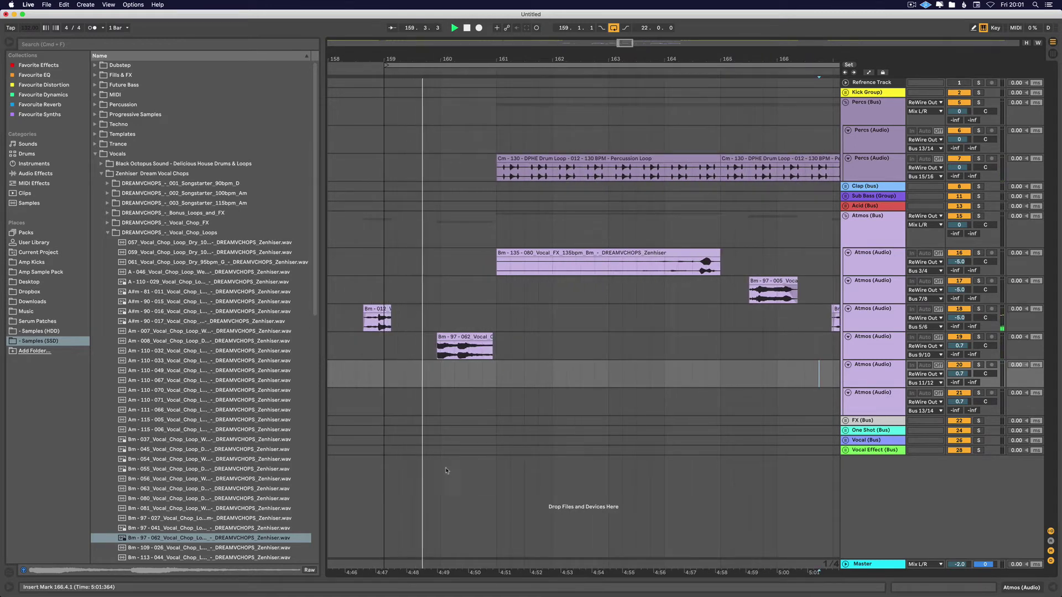
key(space)
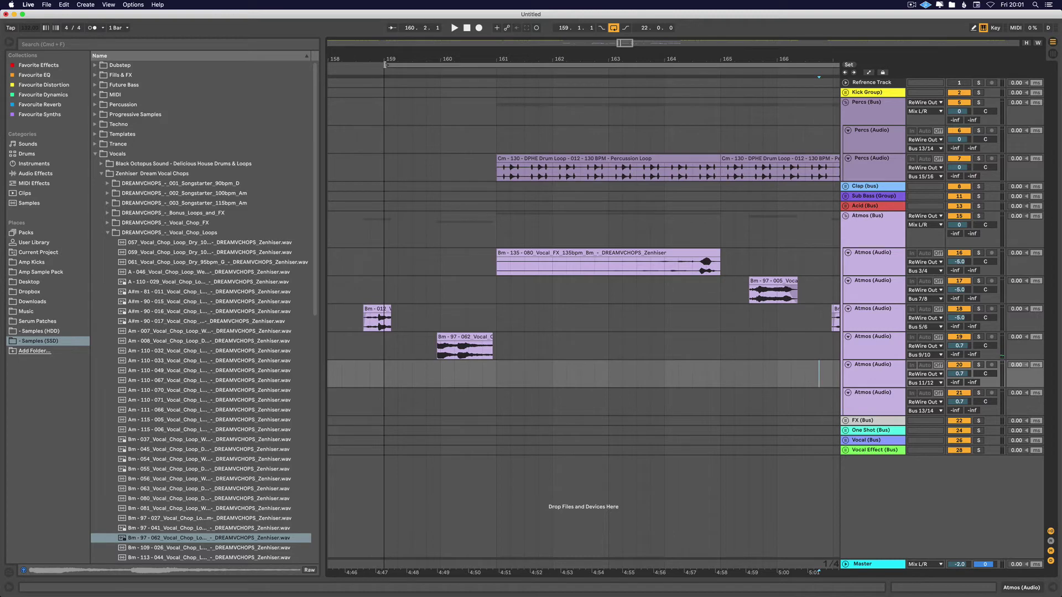
drag(386, 65, 354, 67)
click(358, 65)
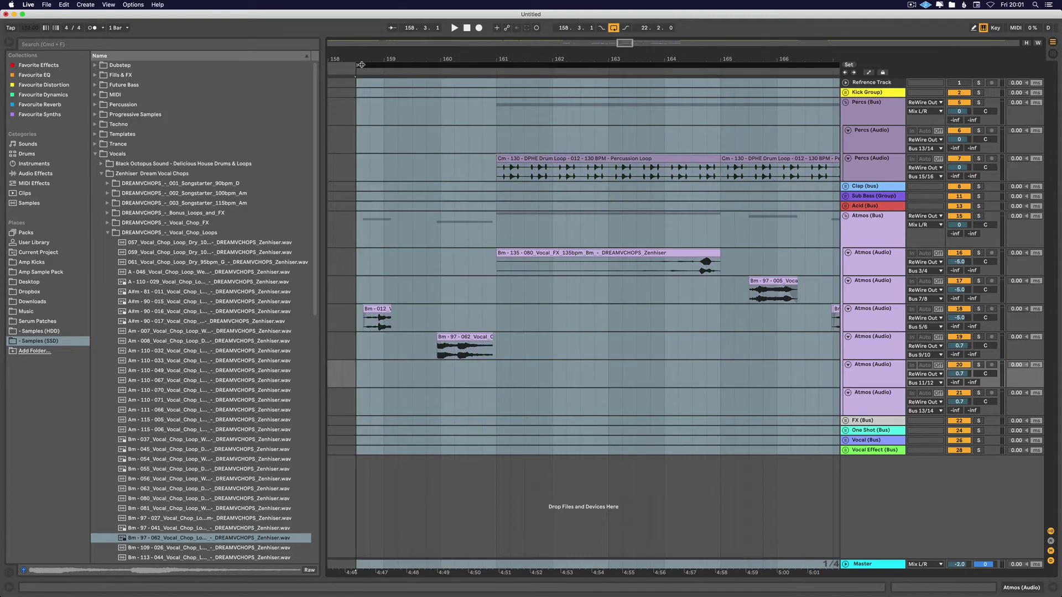
key(space)
Try soloing Atmos tracks 18 and 19 and selecting the area around the vocal chop clip near bar 160
click(978, 309)
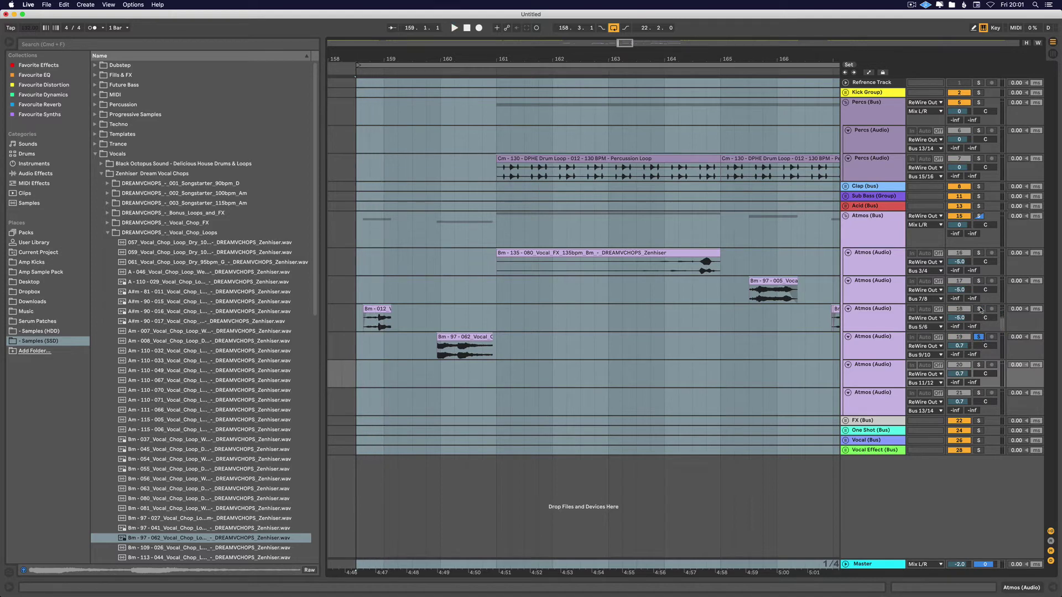
click(979, 310)
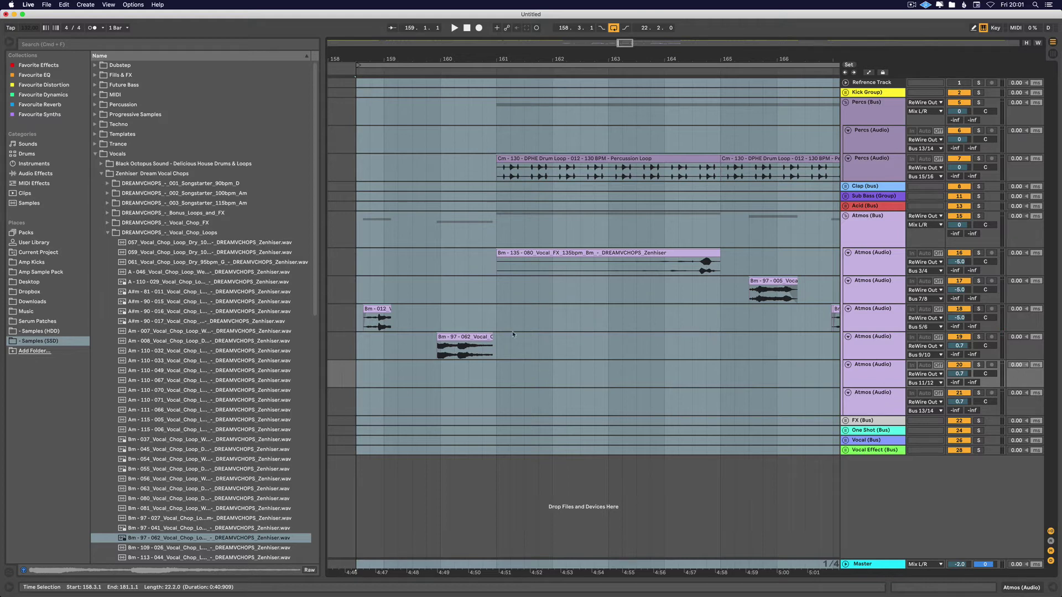
drag(511, 334, 417, 340)
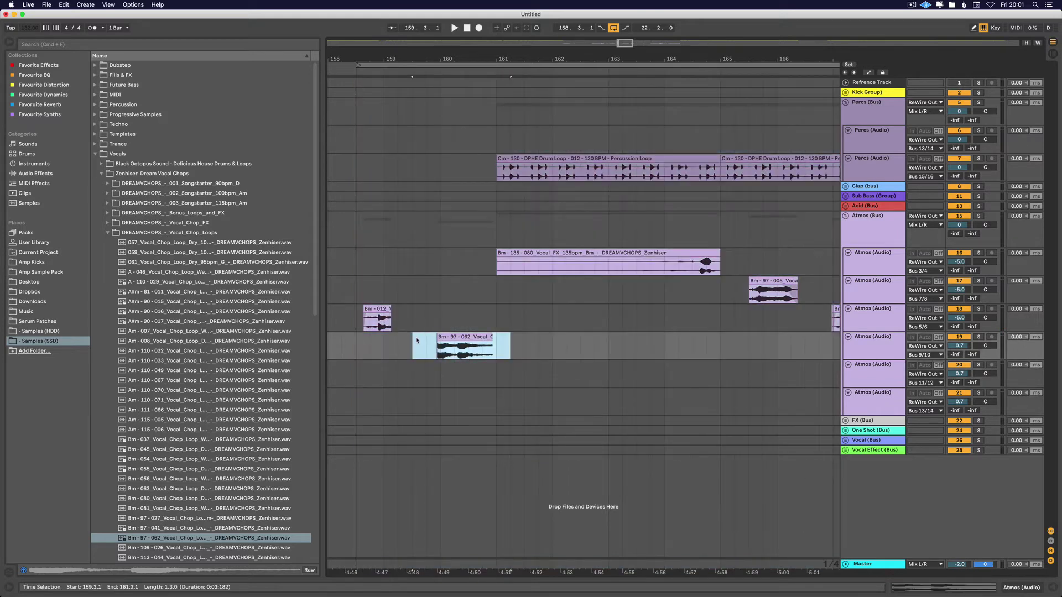
click(650, 352)
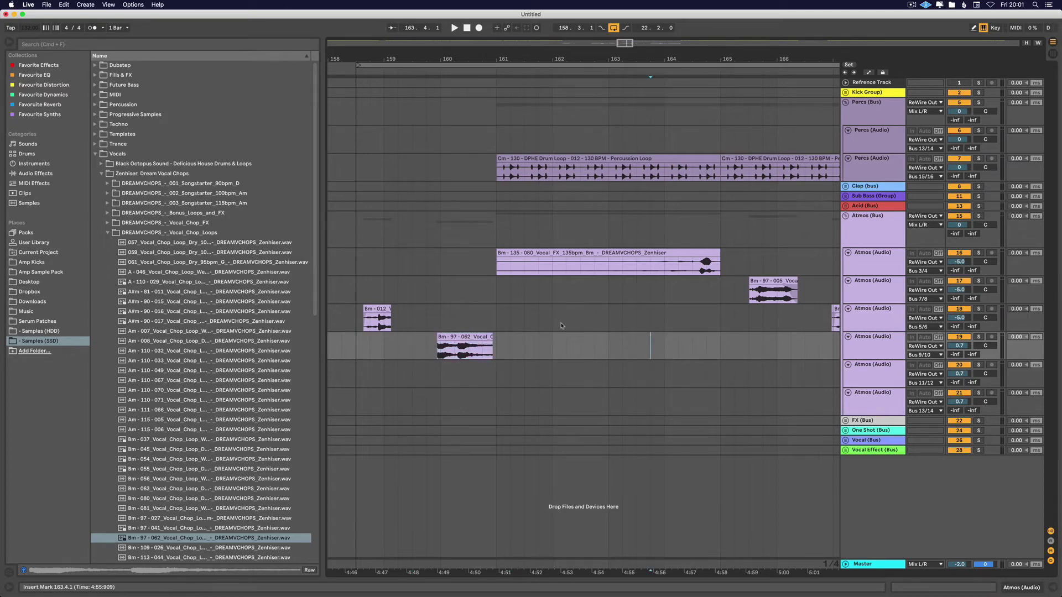
Switch to Logic Pro X, solo Atmos One Shot tracks 34 and 35, and play them with the metronome on
key(ctrl+Left)
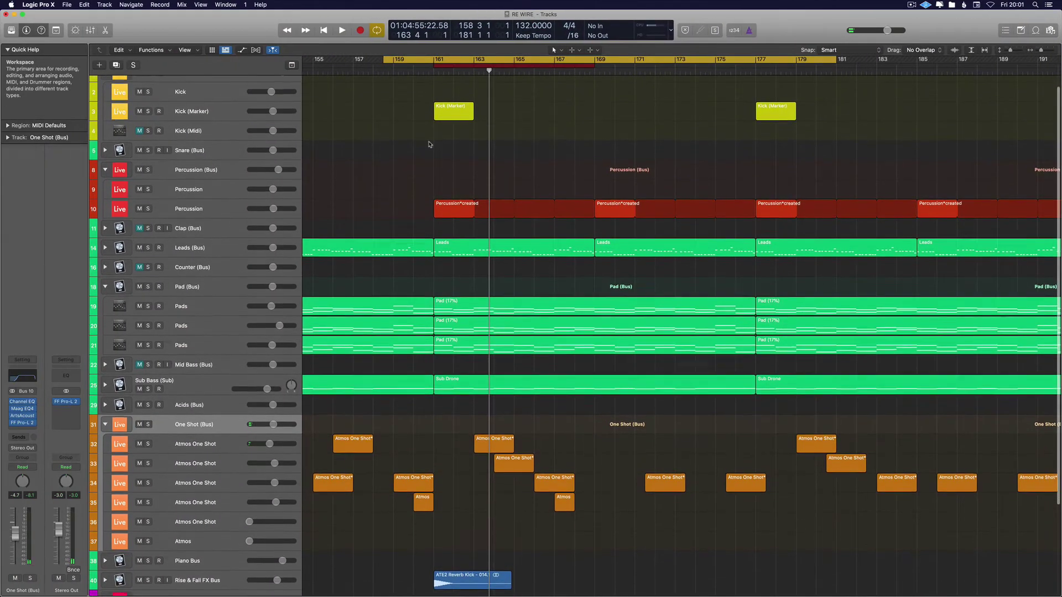
scroll(498, 498, down, 3)
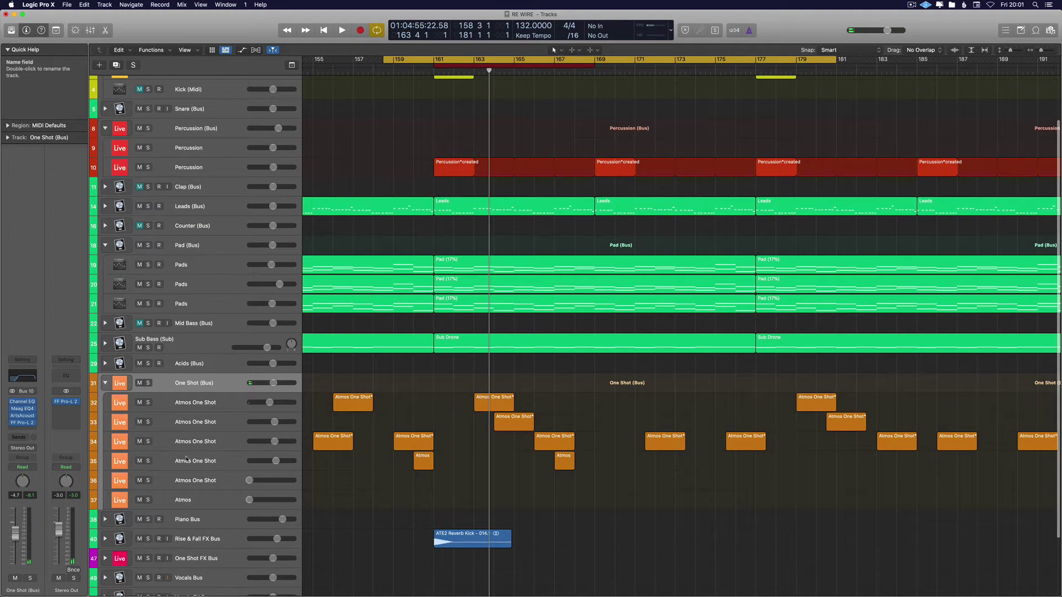
click(184, 441)
drag(148, 441, 148, 461)
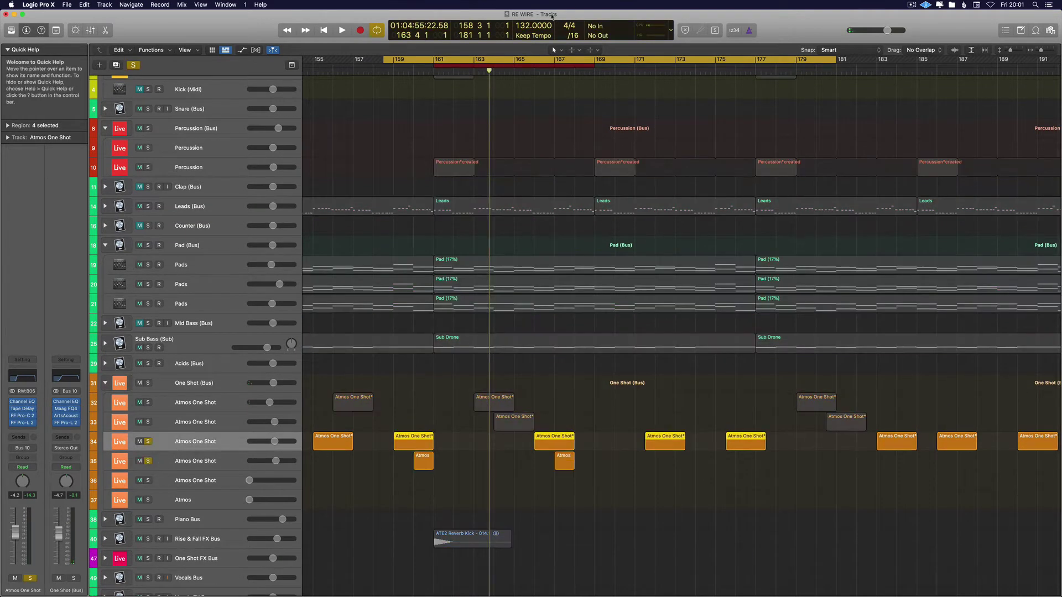
key(space)
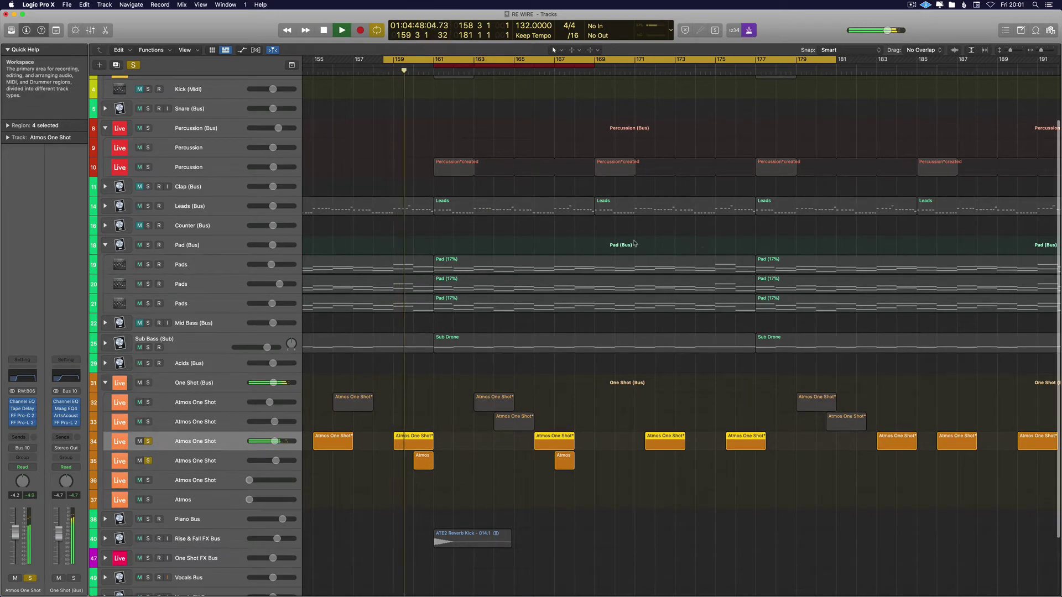
Turn on the metronome in Ableton Live and compare the vocal clips' timing with the Logic Pro X playback
key(ctrl+Right)
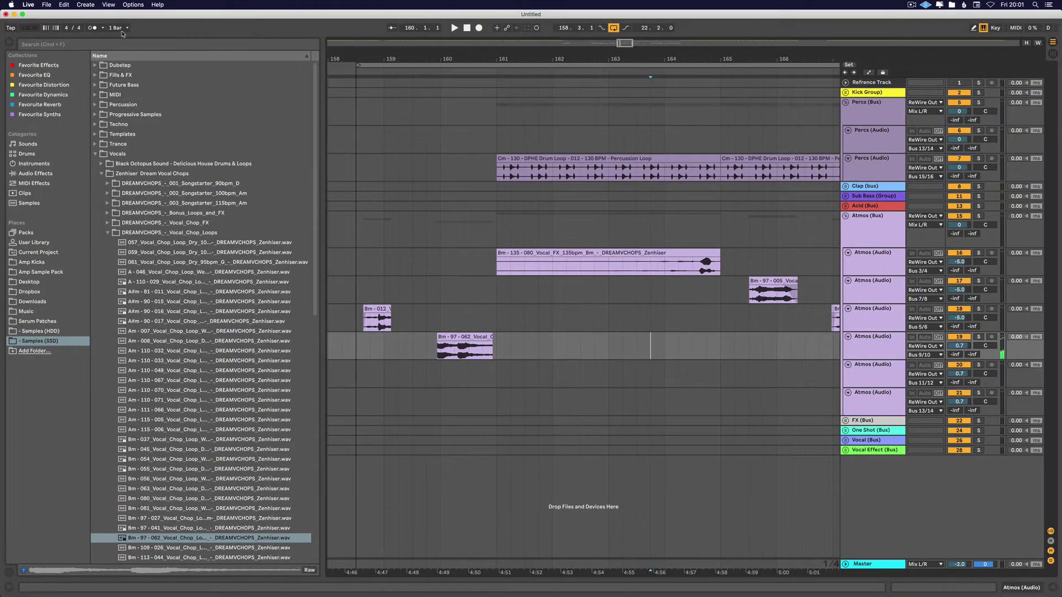
key(space)
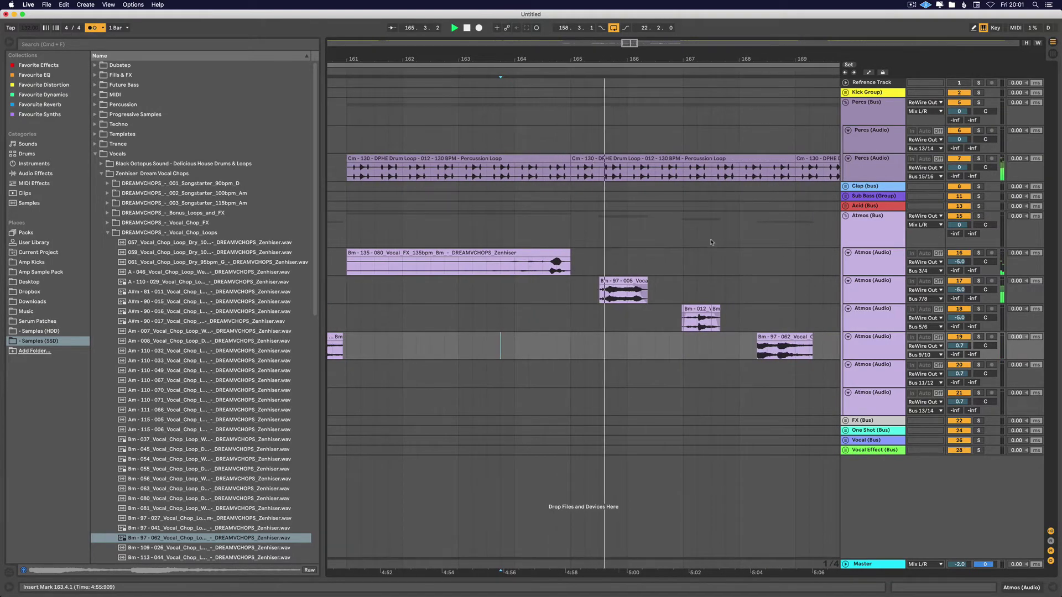
key(ctrl+Left)
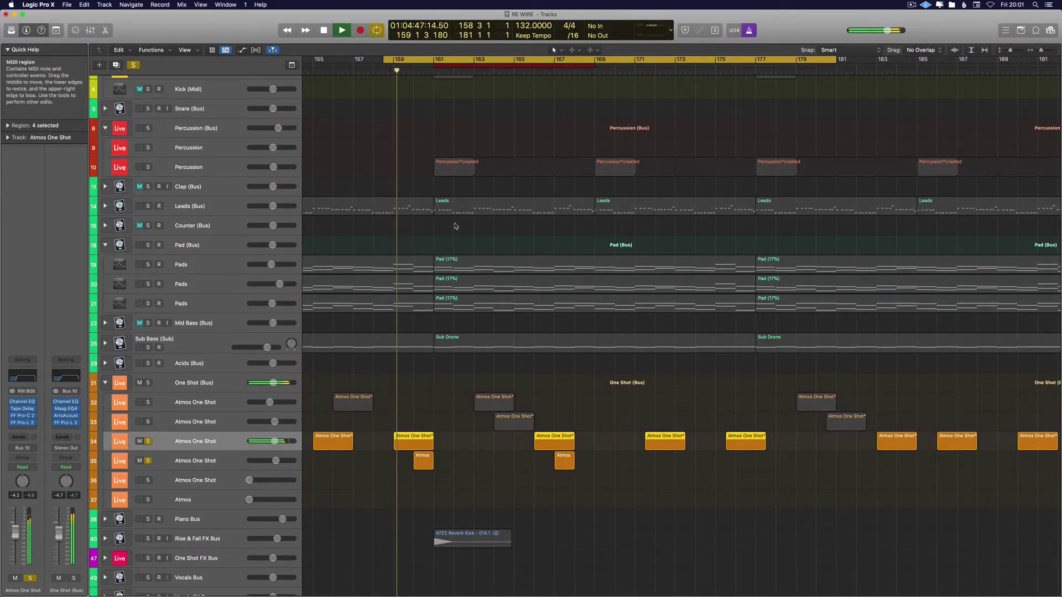
key(ctrl+Right)
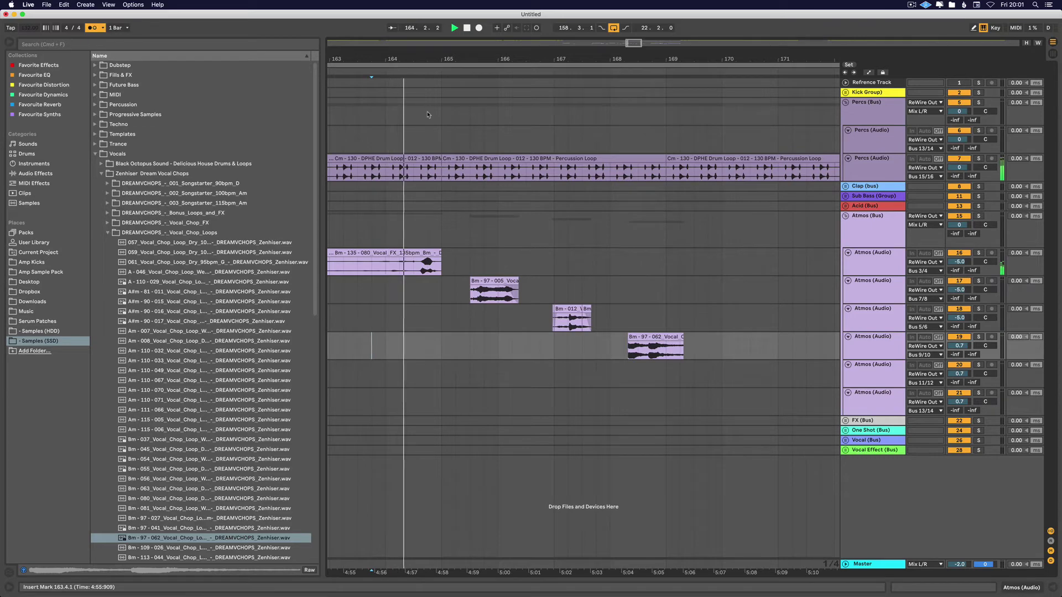
Turn off the Logic Pro X metronome and play the soloed vocals while following the clips in Ableton Live
key(ctrl+Left)
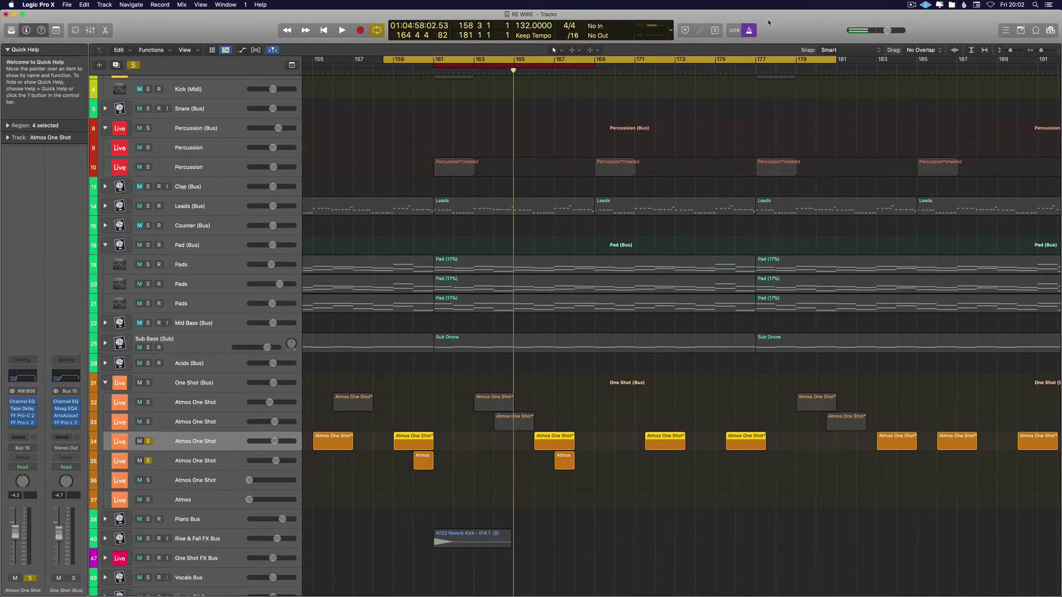
key(space)
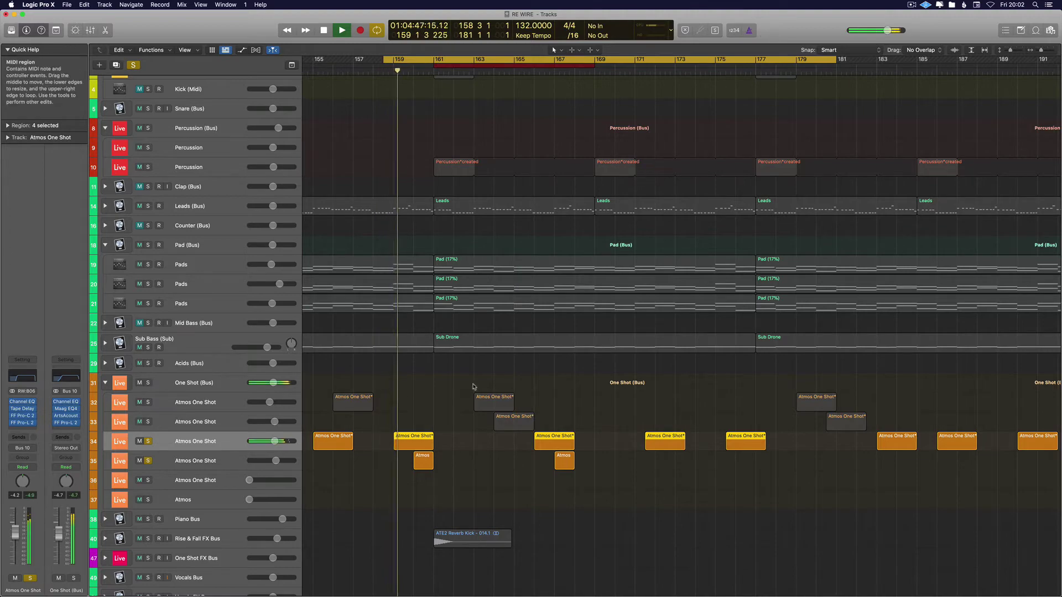
key(ctrl+Right)
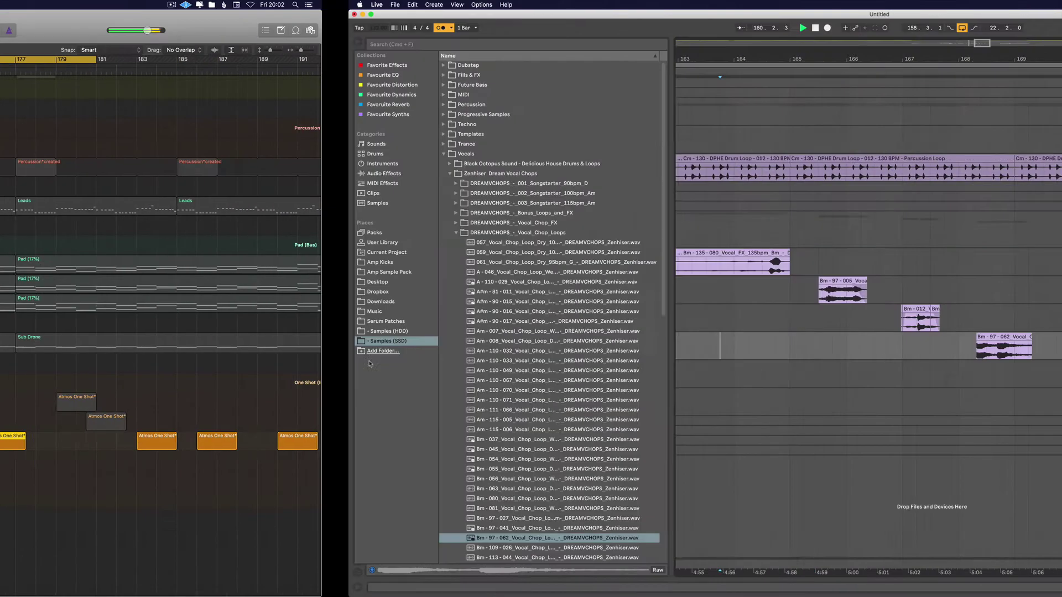
scroll(389, 86, down, 5)
scroll(398, 132, left, 5)
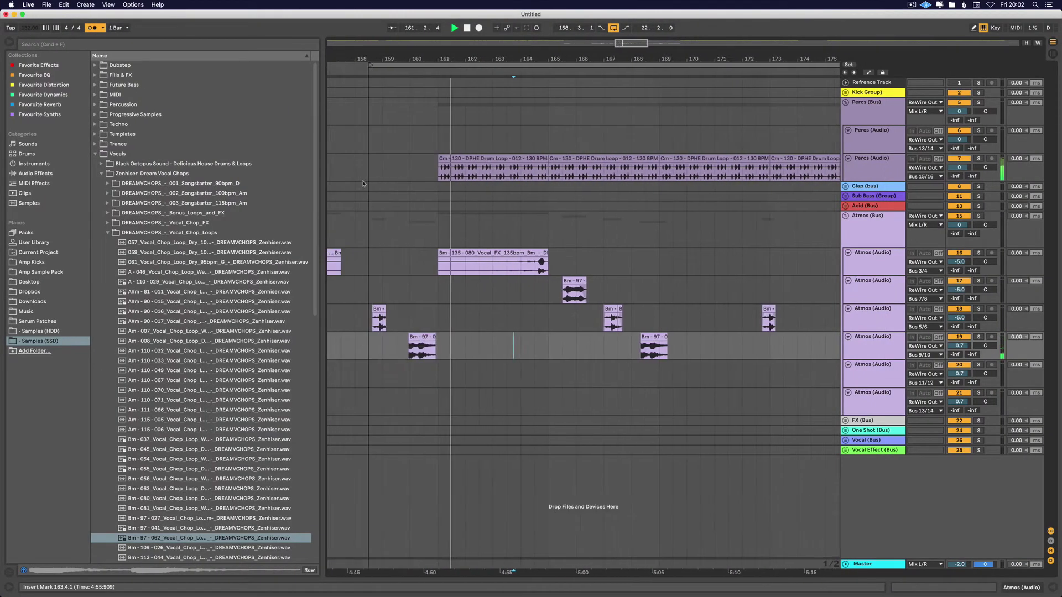
Replay the vocal clips from the loop start at 158.3.1 and turn off the Ableton Live metronome
key(space)
click(458, 66)
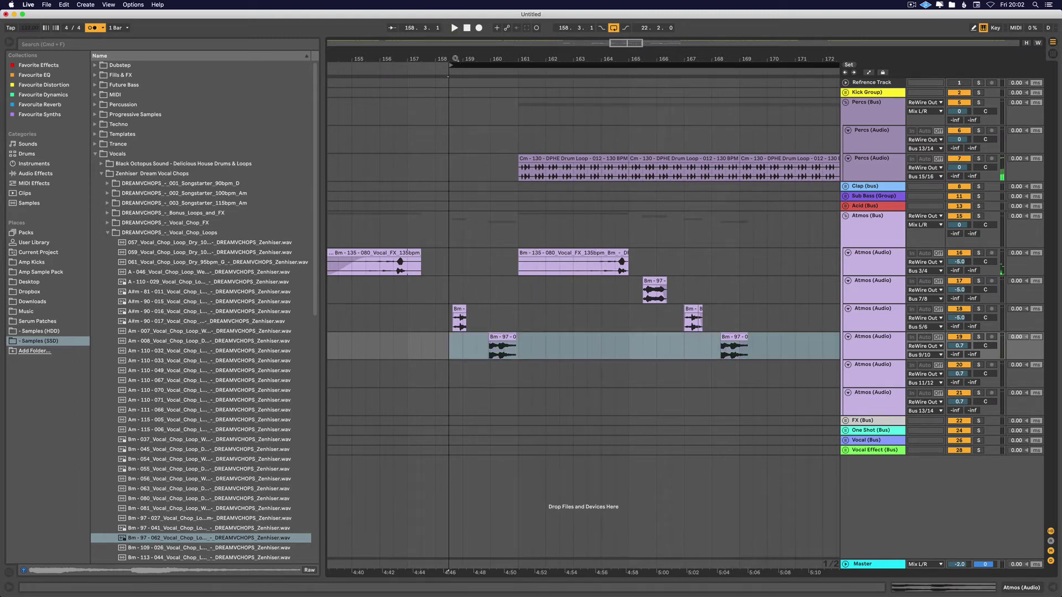
key(space)
drag(455, 59, 456, 60)
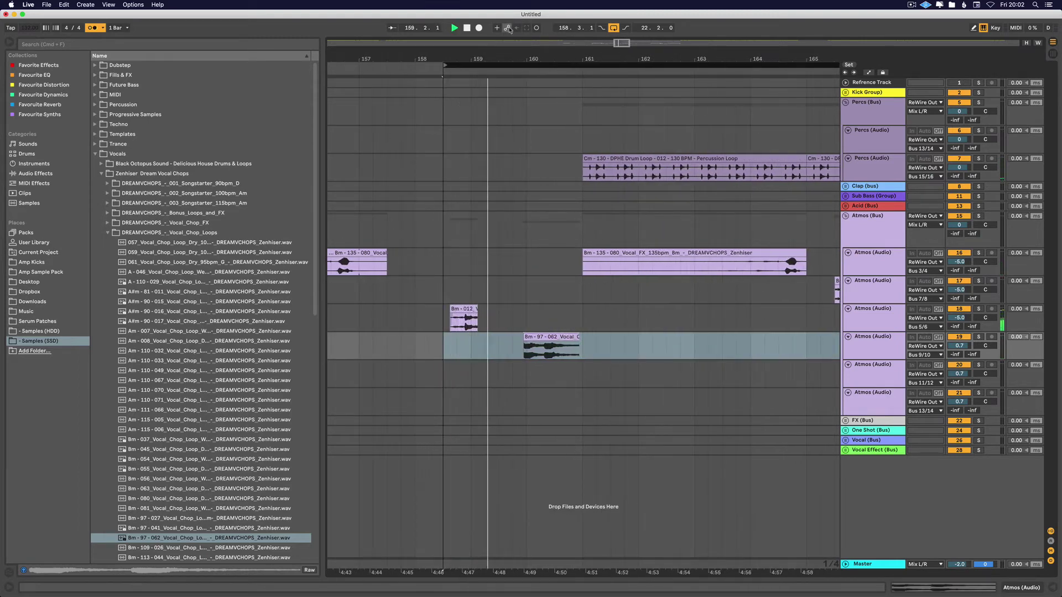
key(ctrl+Left)
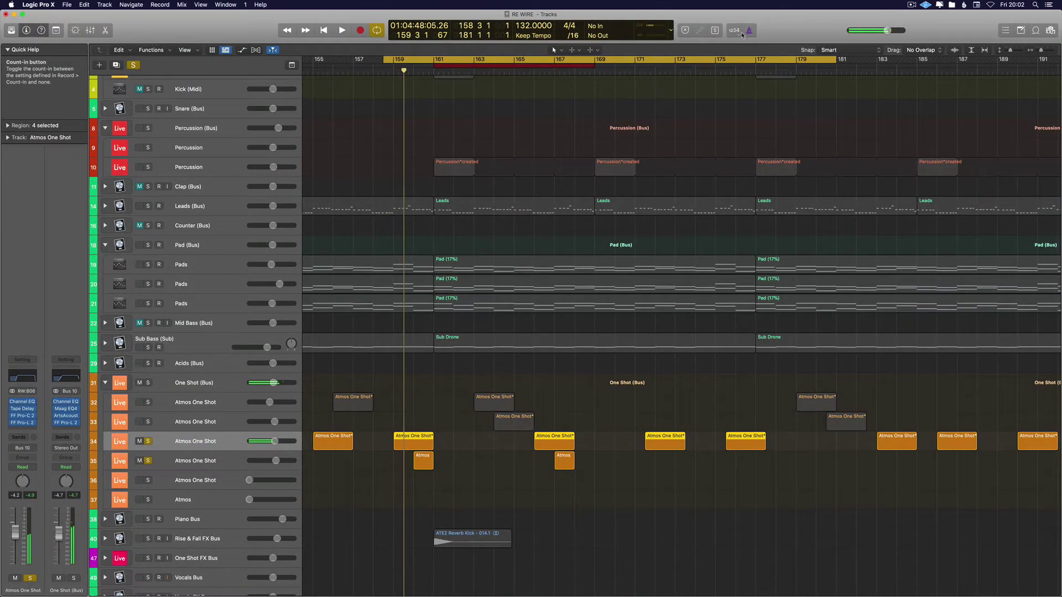
key(ctrl+Right)
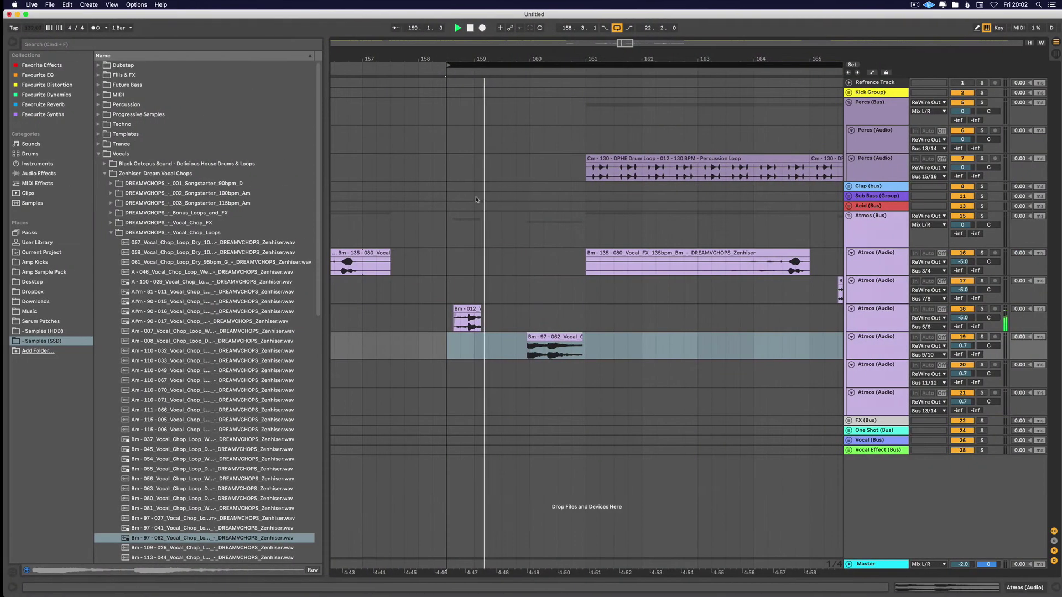
Move the Bm - 97 - 062 vocal chop clip on Atmos track 19 to 160.1.1 and play it against the preceding phrase
key(space)
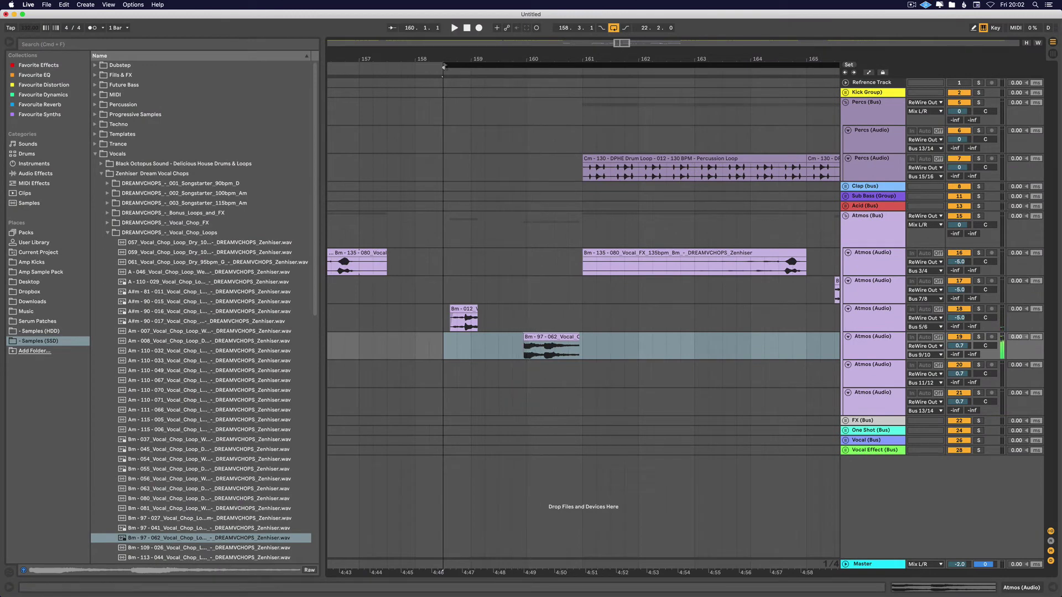
drag(451, 59, 451, 86)
key(space)
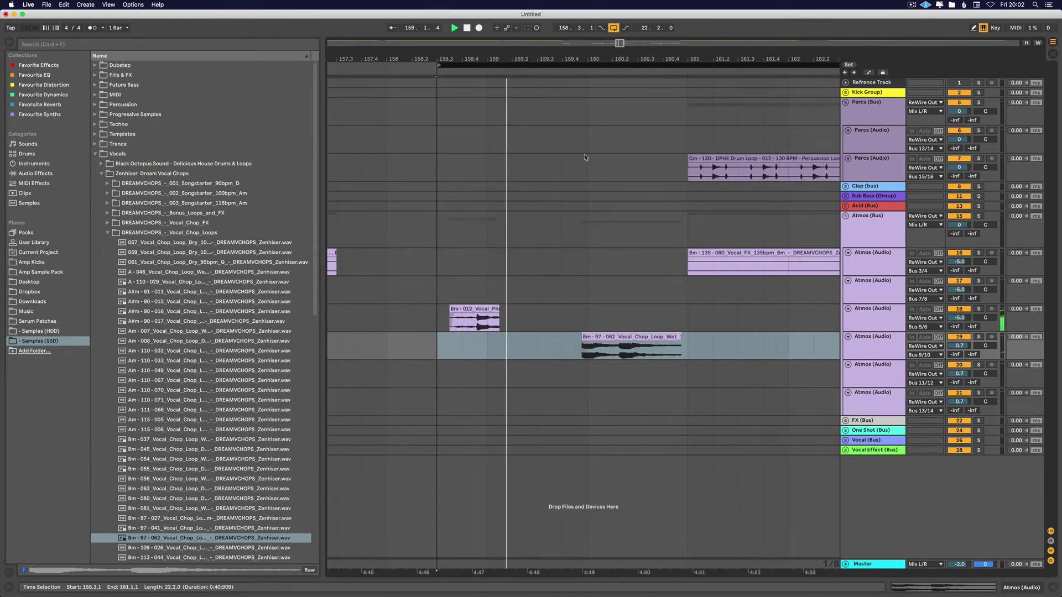
key(space)
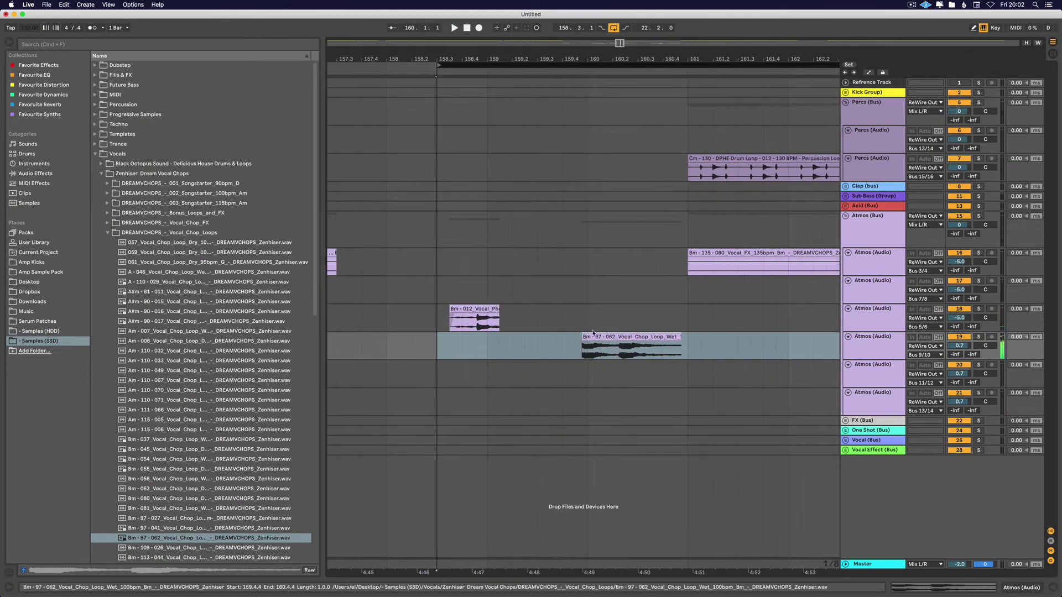
click(591, 334)
drag(591, 334, 598, 338)
key(space)
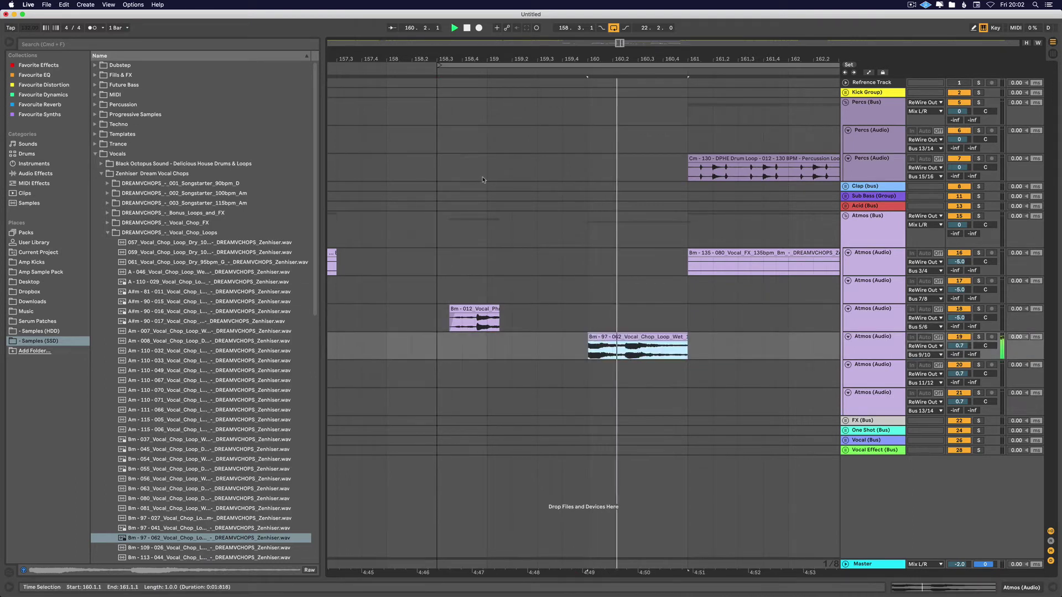
click(445, 67)
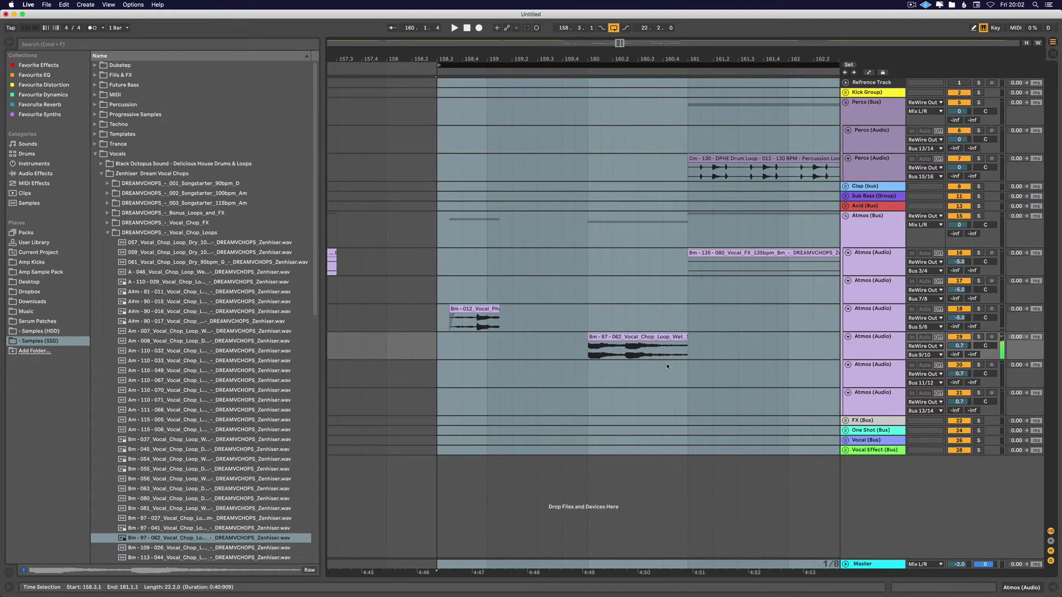
Move the first Bm - 97 - 062 vocal chop clip on track 19 to 159.4.3 and replay from the loop start
click(600, 340)
click(562, 354)
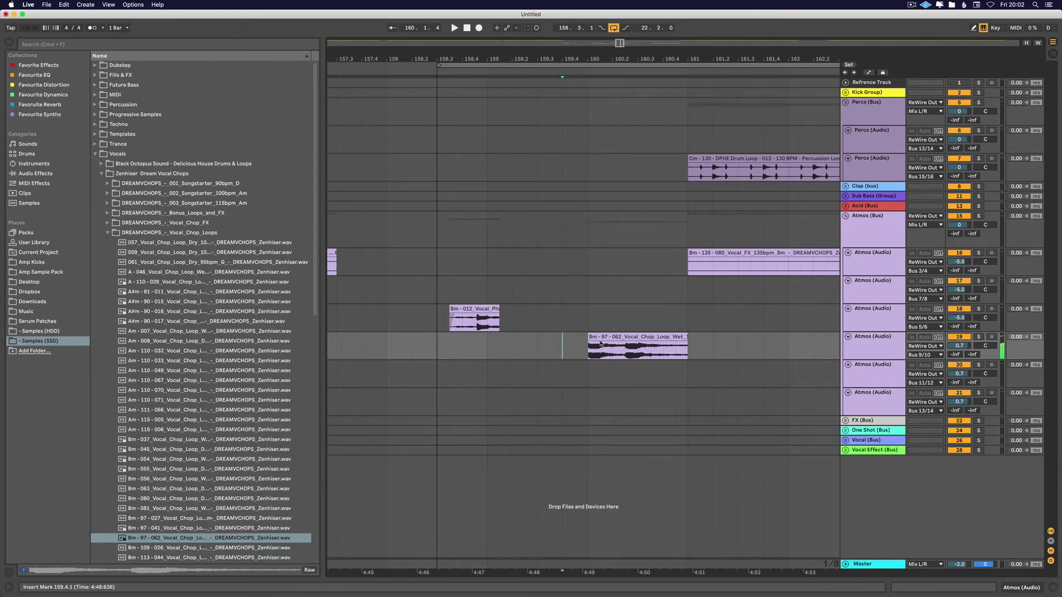
drag(600, 343, 591, 334)
key(space)
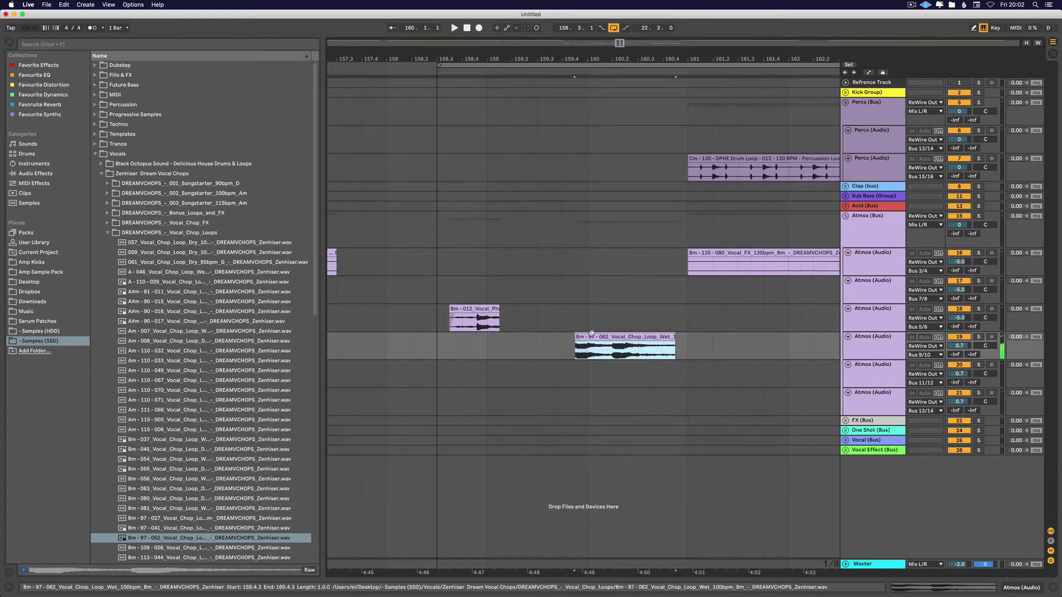
click(466, 63)
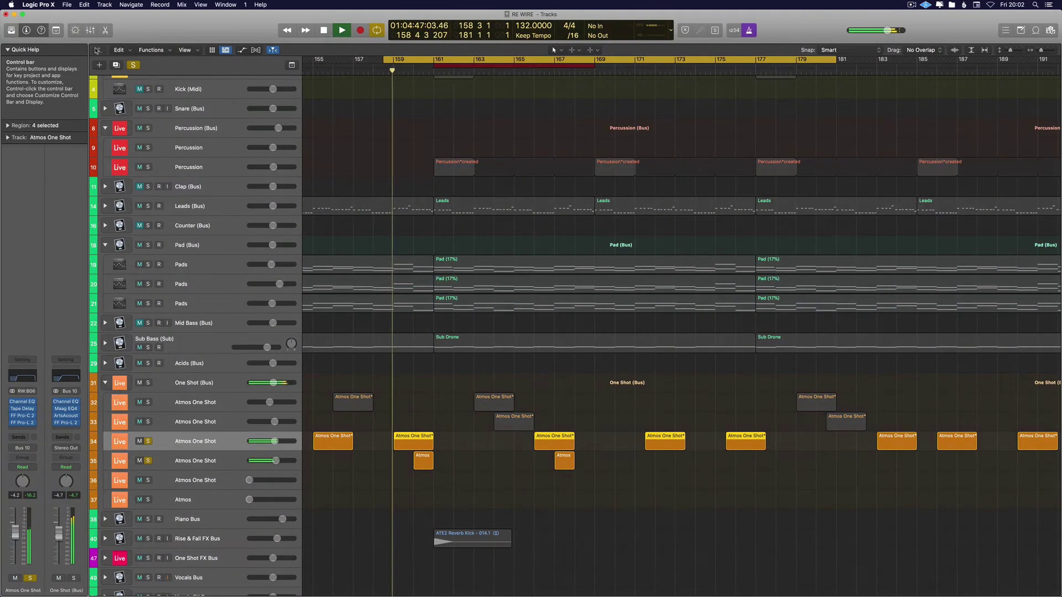
Clear the track solos in Logic Pro X and follow the full mix through the Atmos clips in Ableton Live up to bar 166
click(134, 66)
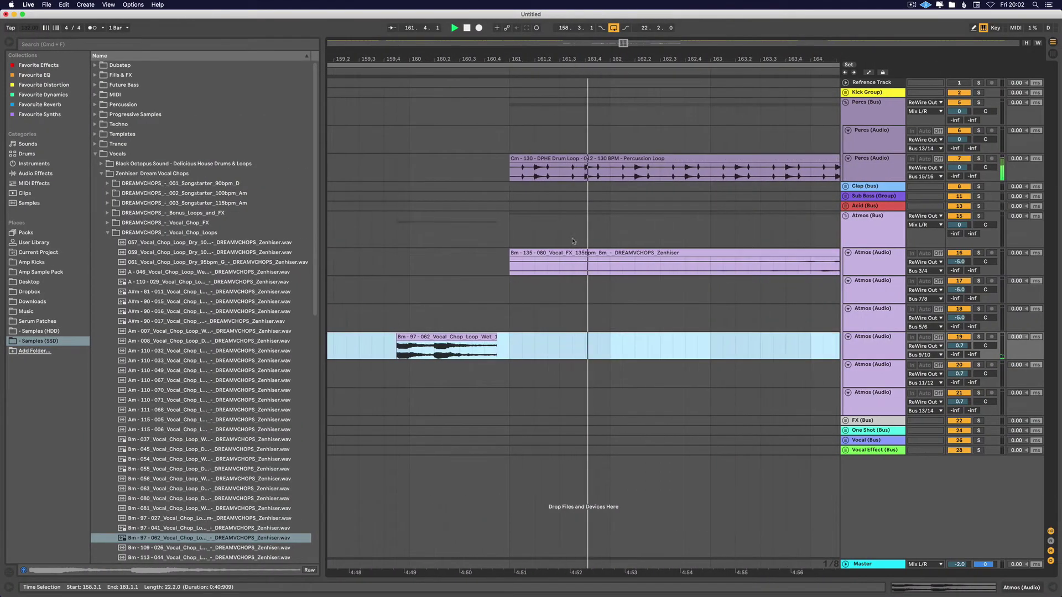
drag(473, 59, 474, 47)
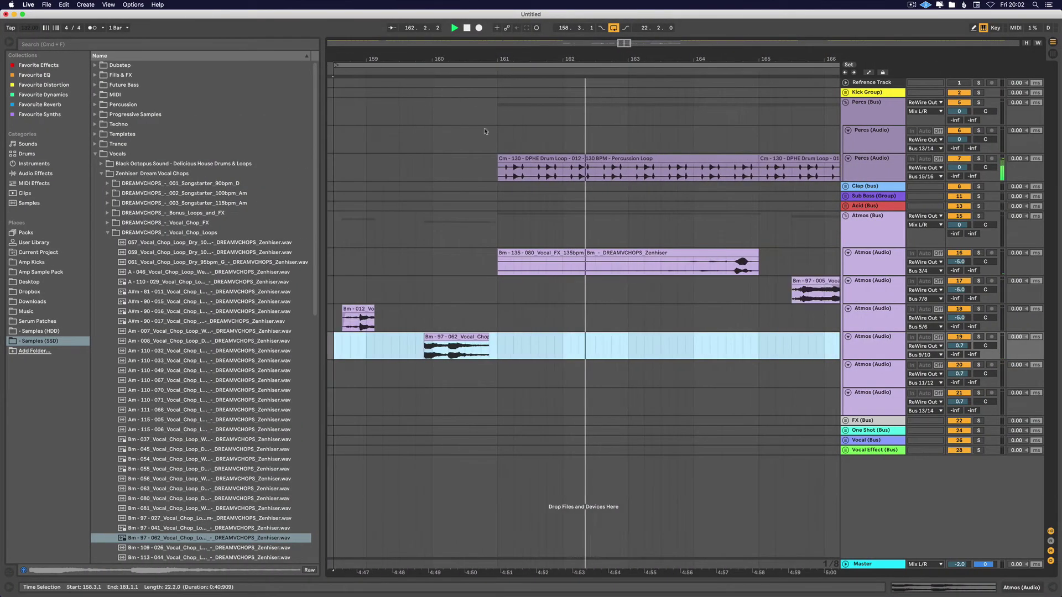
scroll(545, 322, right, 5)
click(744, 318)
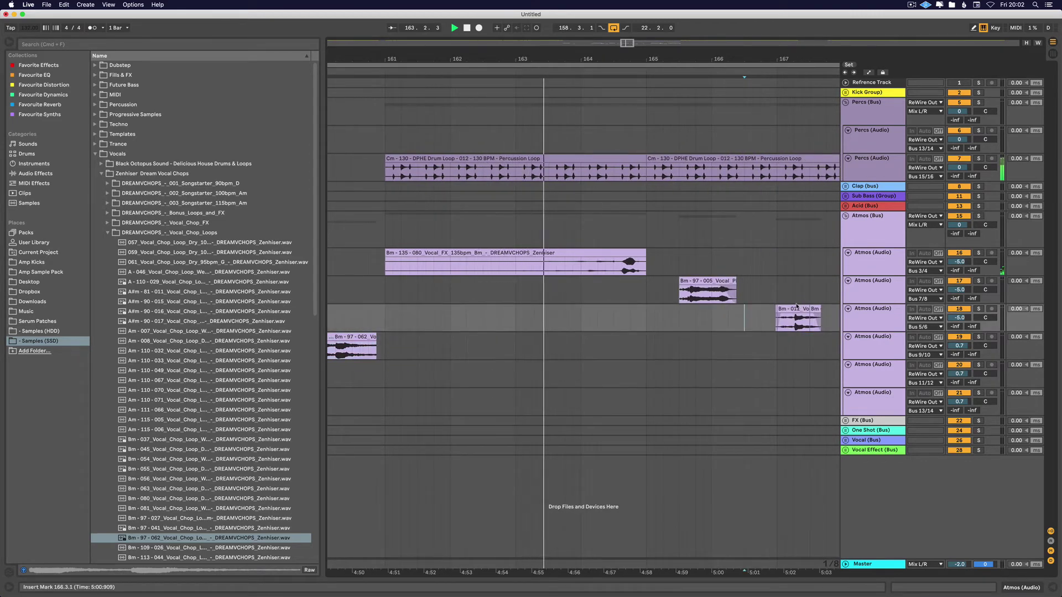
drag(660, 59, 660, 49)
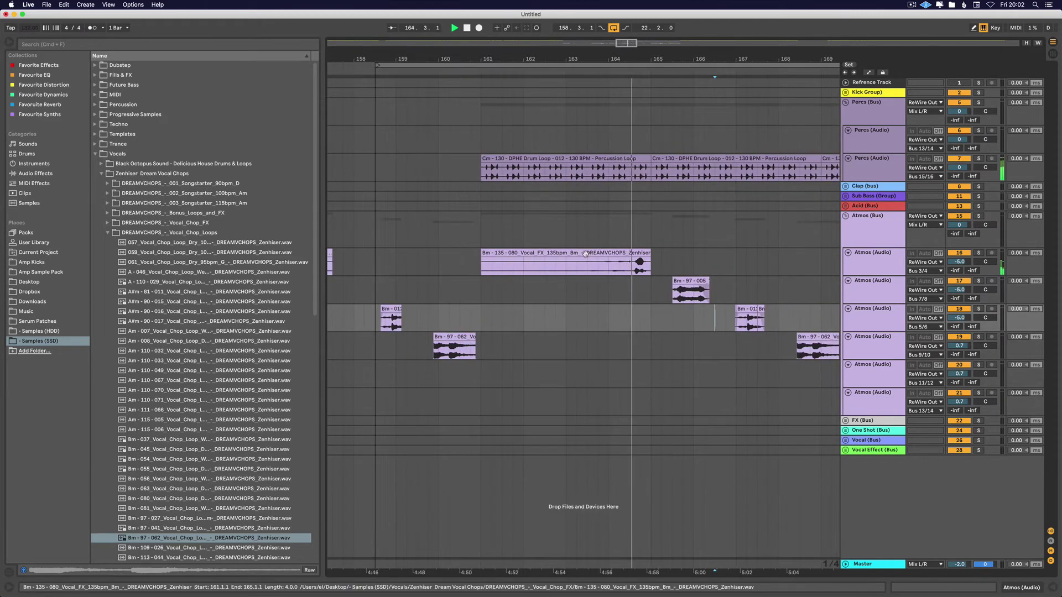
scroll(670, 351, right, 1)
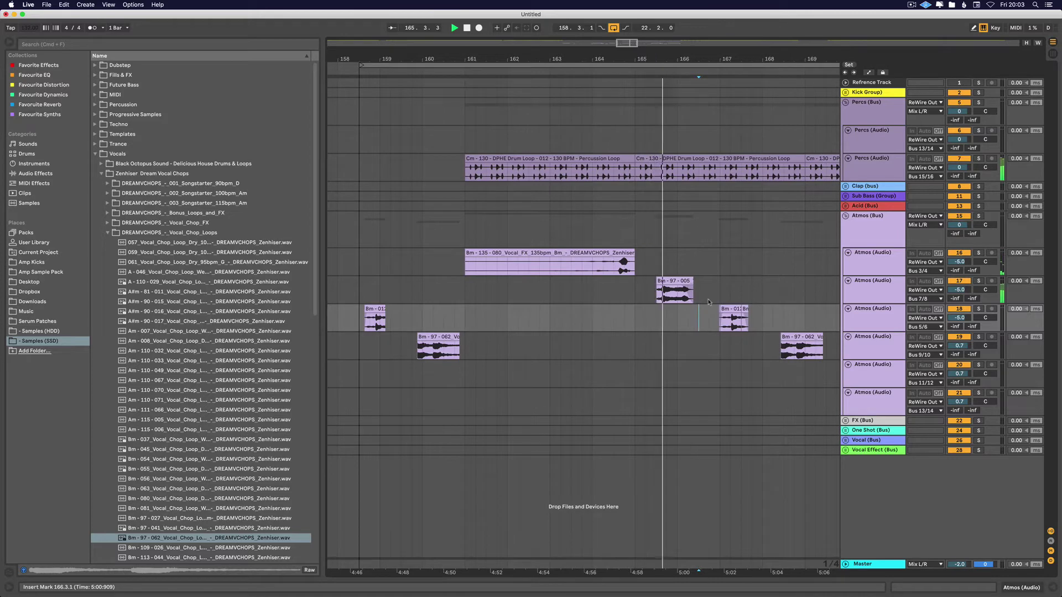
scroll(674, 293, right, 1)
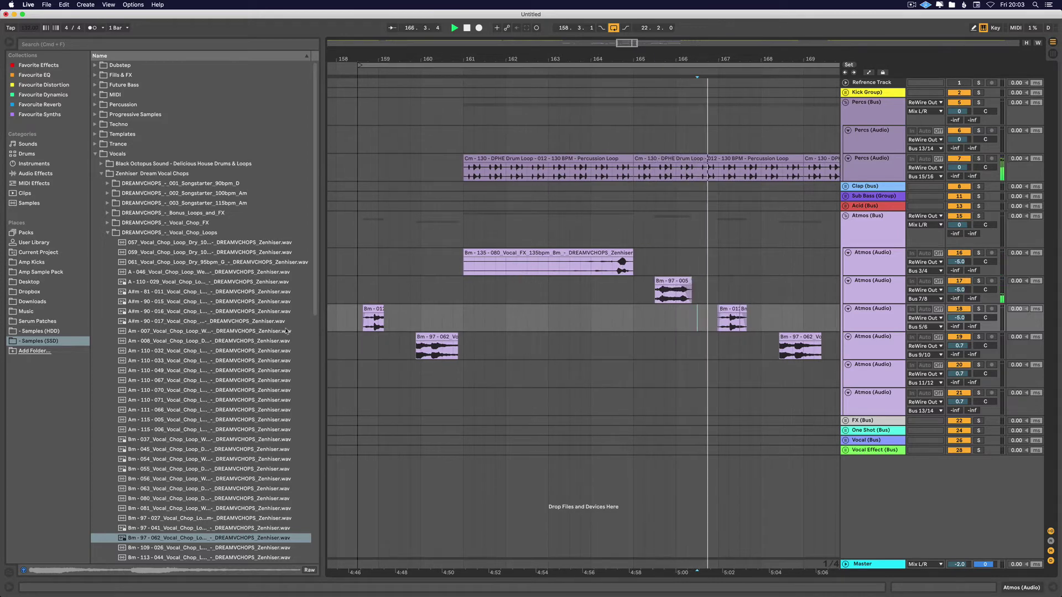
Delete the vocal chop clip at 168.2.4 on track 19 and extend the second Bm - 012 phrase clip on track 18 to 168.3.1
click(791, 336)
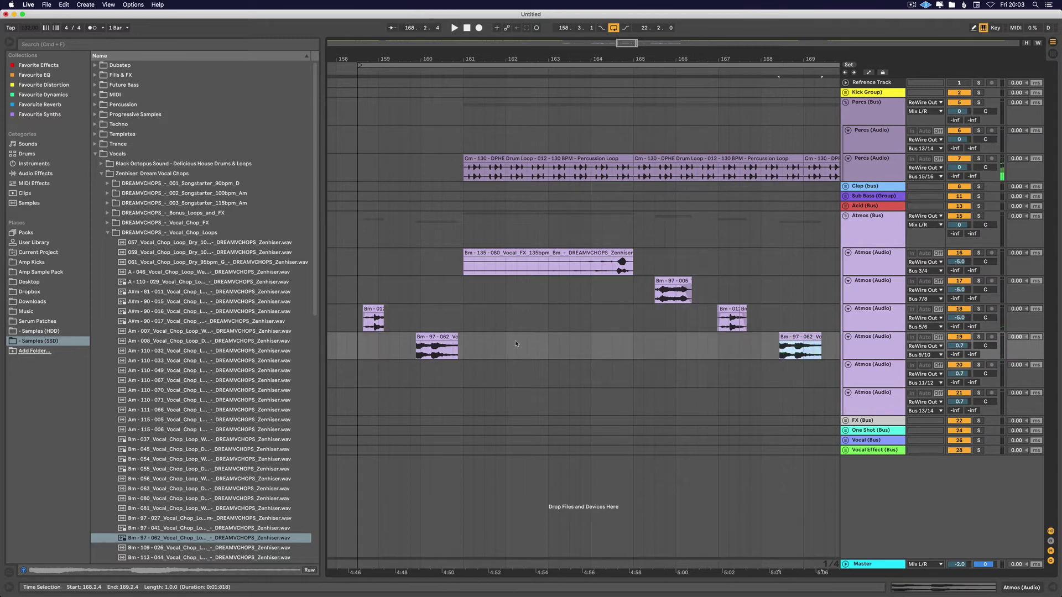
click(744, 321)
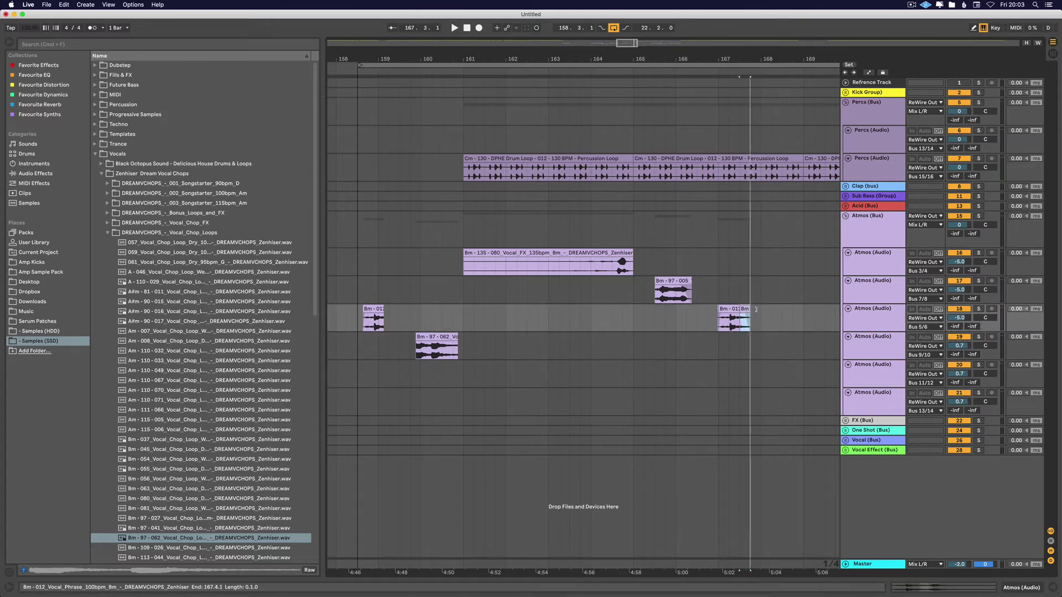
drag(755, 310, 782, 309)
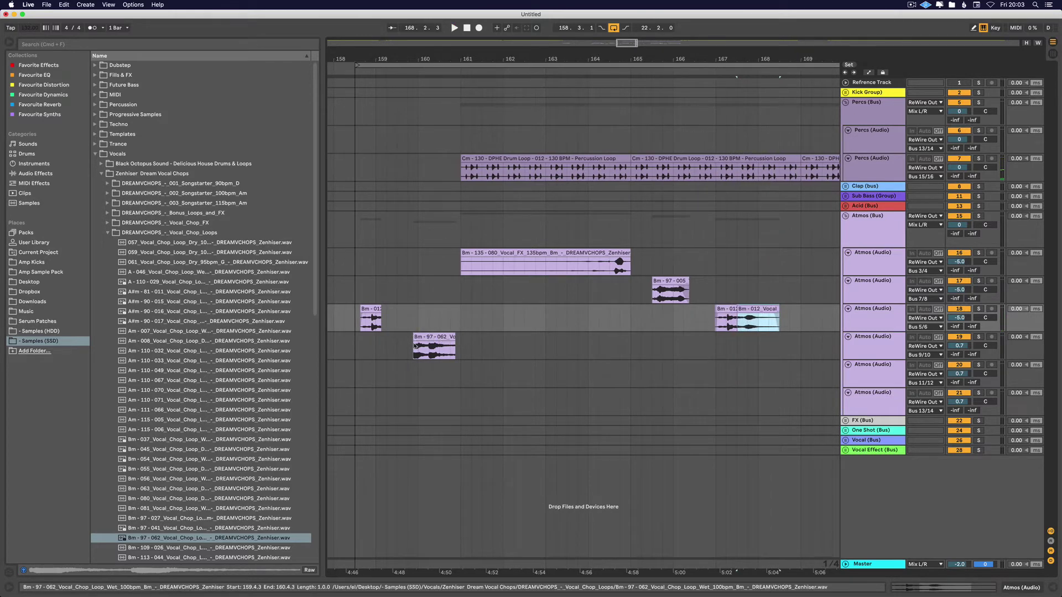
Copy the Bm - 97 - 062 vocal chop clip from 159.4.3 to 168.2.3 on track 19 and play the section around it
mouse_move(415, 346)
mouse_down()
mouse_move(778, 346)
mouse_move(432, 343)
mouse_up()
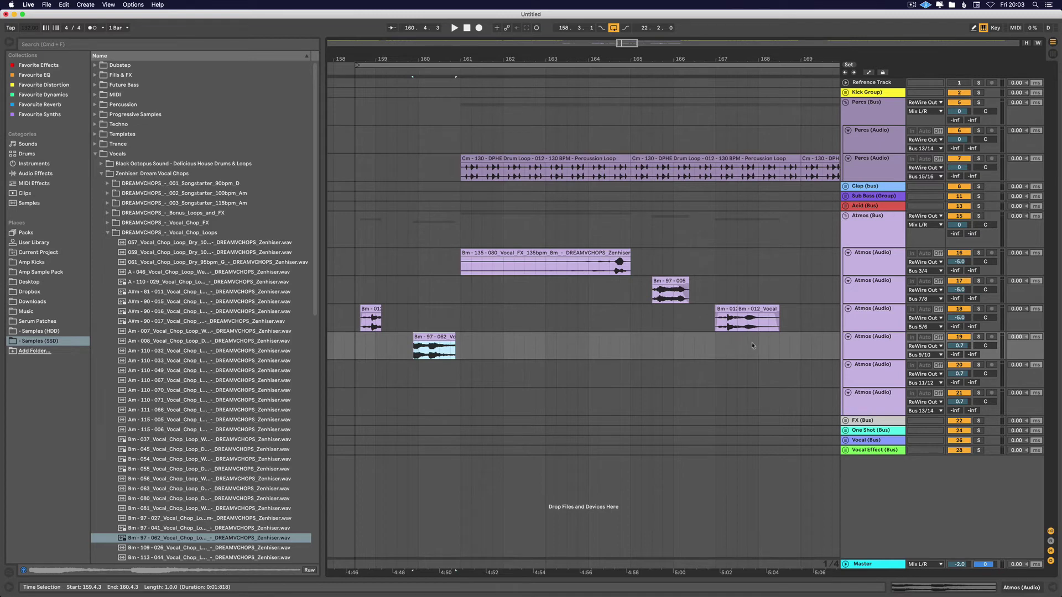
click(774, 346)
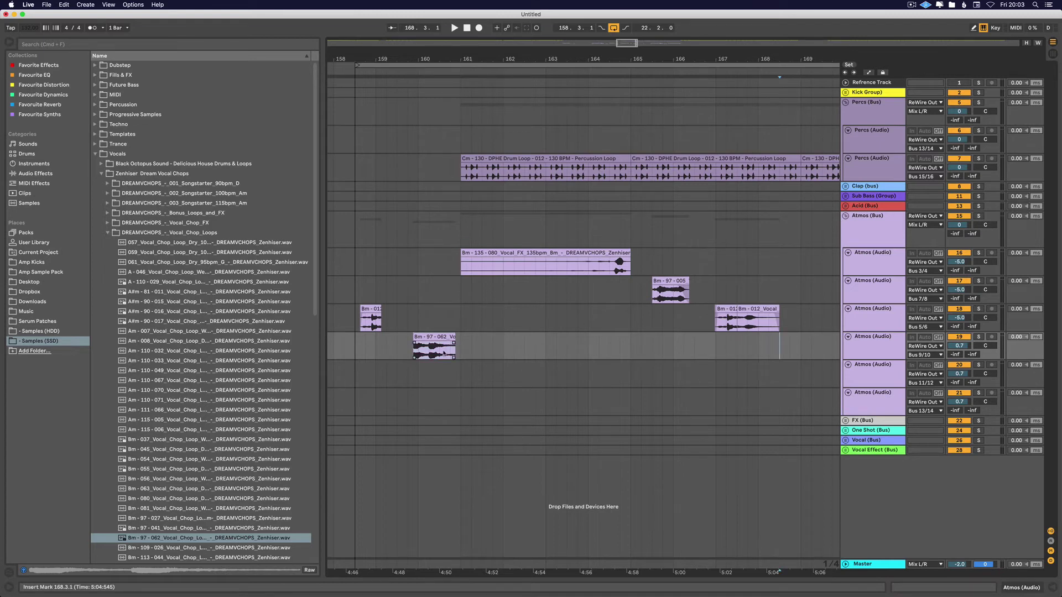
drag(444, 353, 795, 349)
click(713, 70)
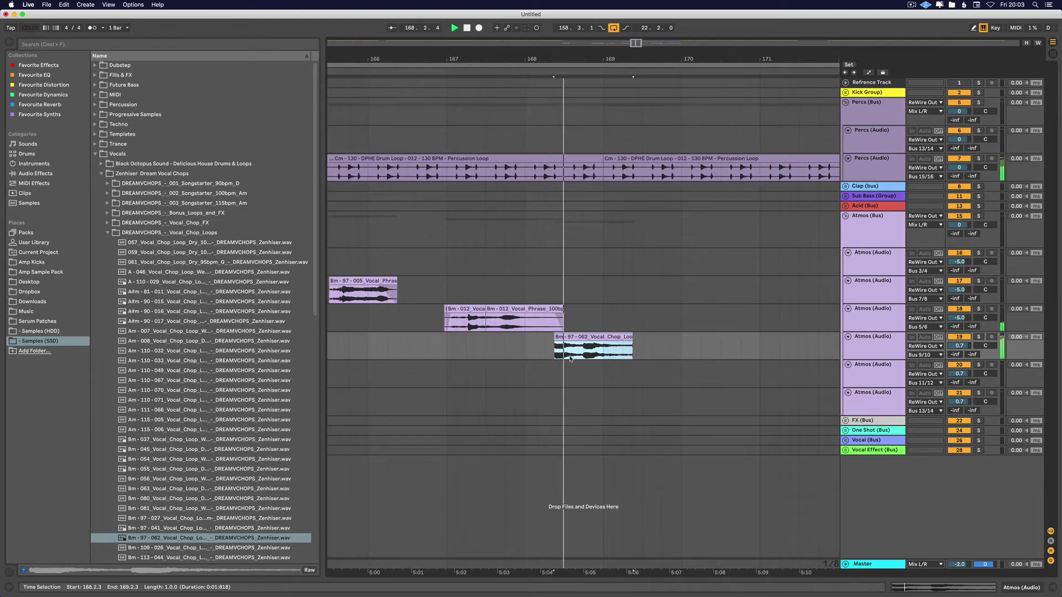
Move the copied vocal chop clip on track 19 earlier, first to 168.2.1 and then to 168.1.4, replaying the section
drag(568, 336, 553, 344)
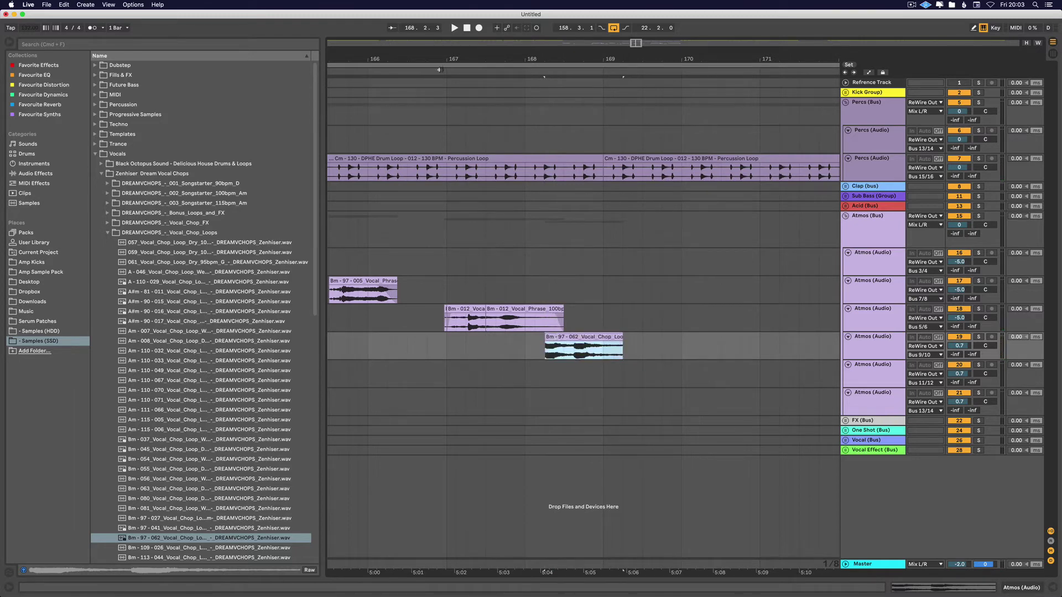
drag(521, 60, 521, 75)
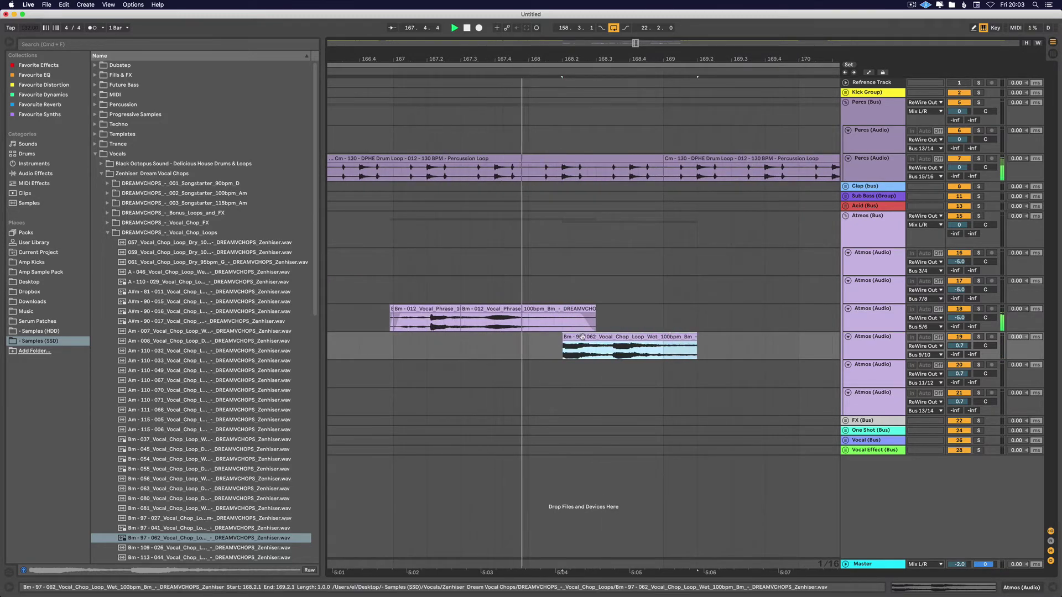
drag(586, 332, 578, 331)
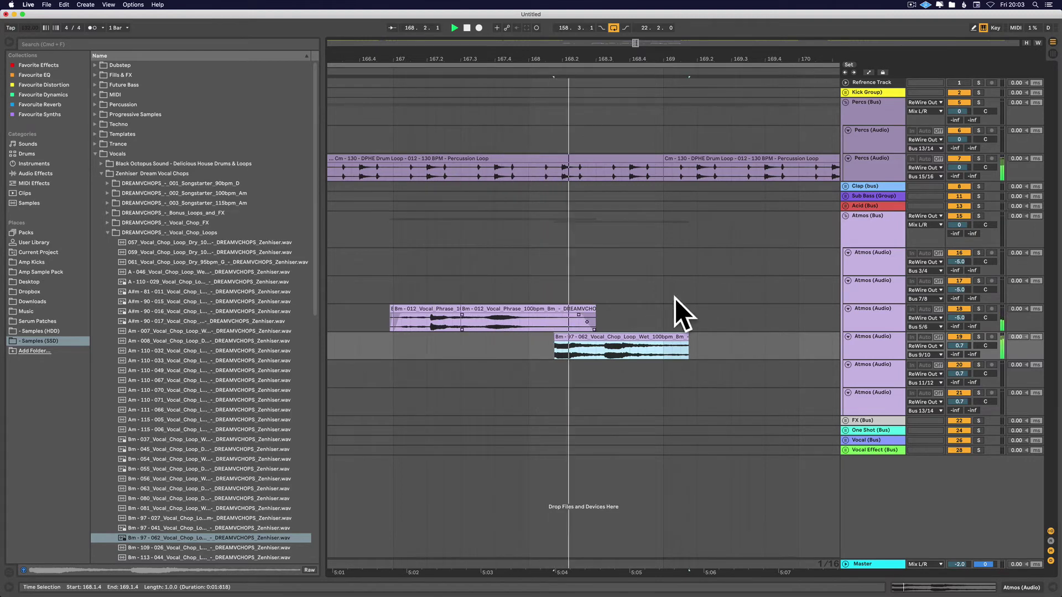
key(space)
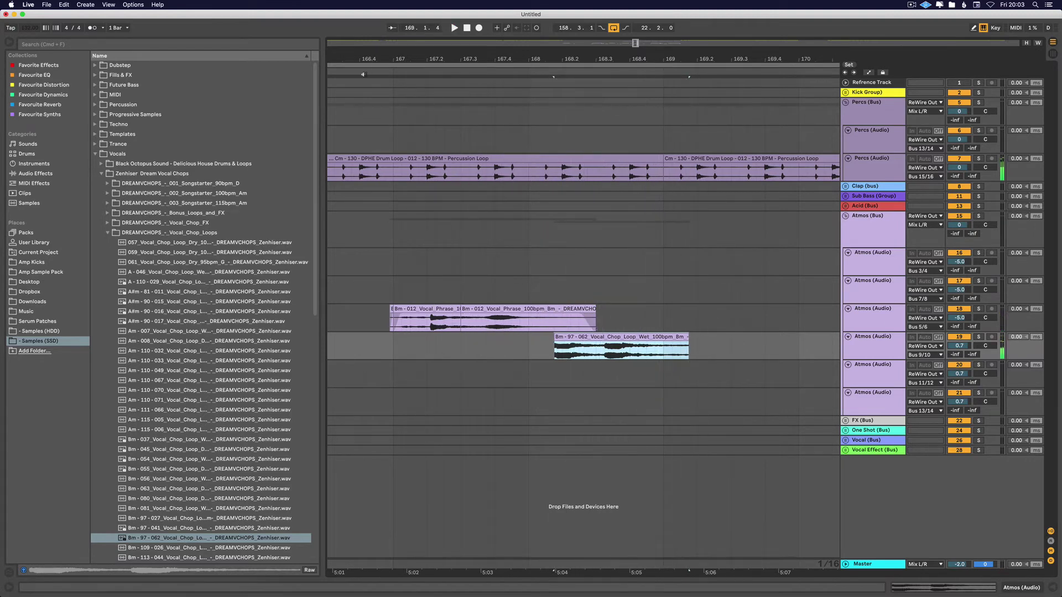
key(space)
Delete the extended second Bm - 012 phrase clip and move the copied vocal chop clip on track 19 to just before bar 168
key(plus)
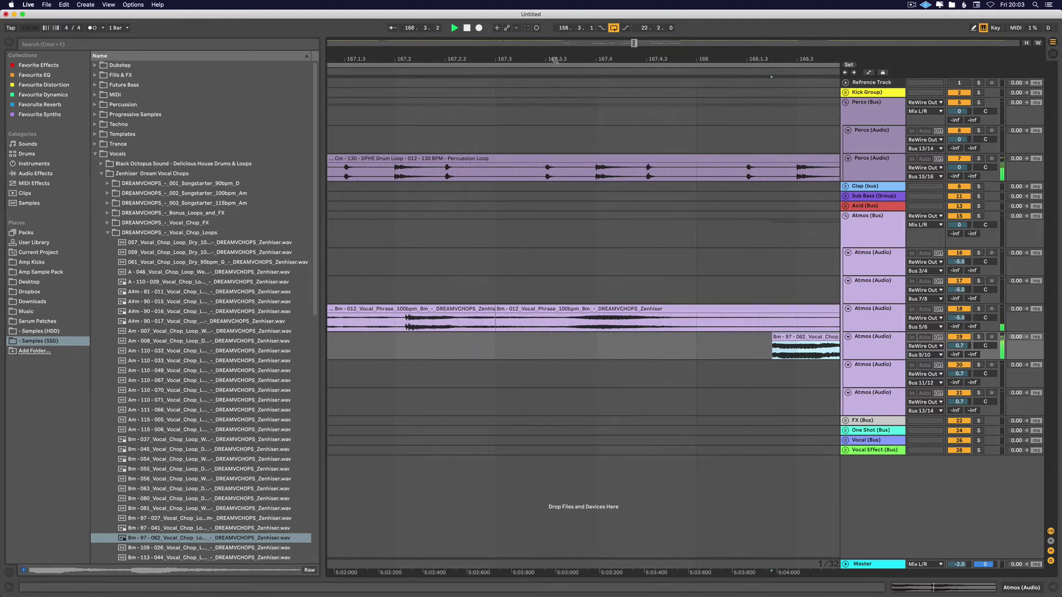
drag(555, 60, 555, 31)
drag(568, 309, 569, 287)
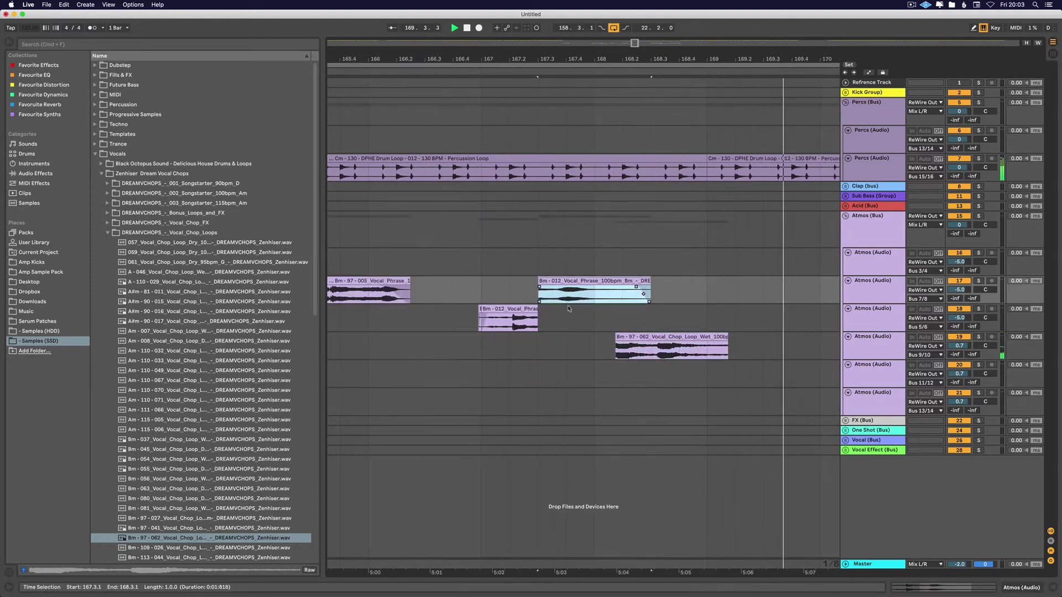
key(Delete)
drag(479, 57, 479, 45)
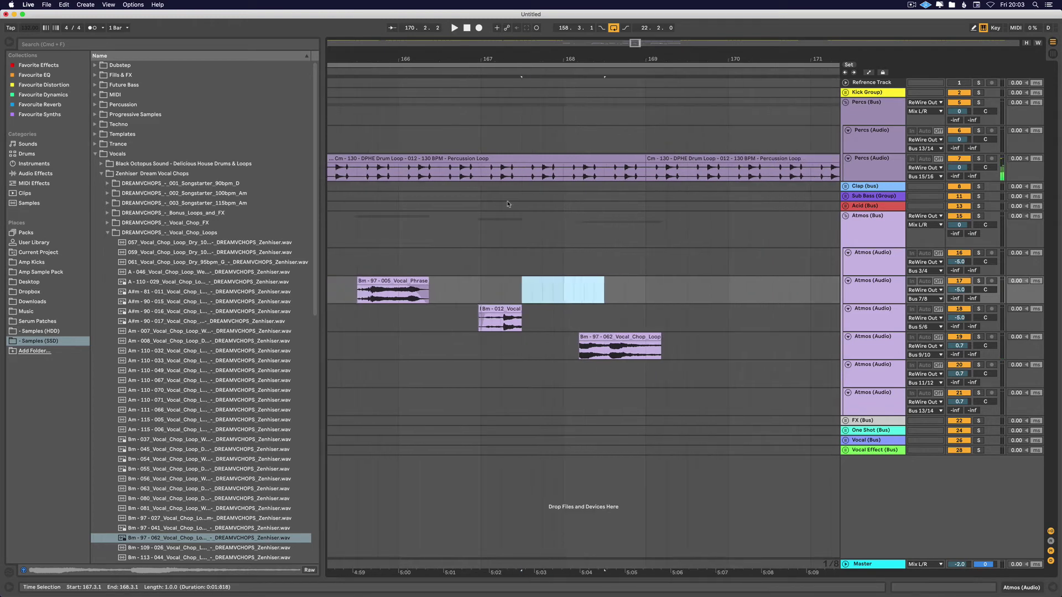
drag(594, 336, 573, 336)
Select the gap from 159.1.1 to 159.4.3 on track 19 and compare its spacing with the clips around bars 167 and 168
scroll(476, 341, left, 6)
scroll(465, 341, left, 5)
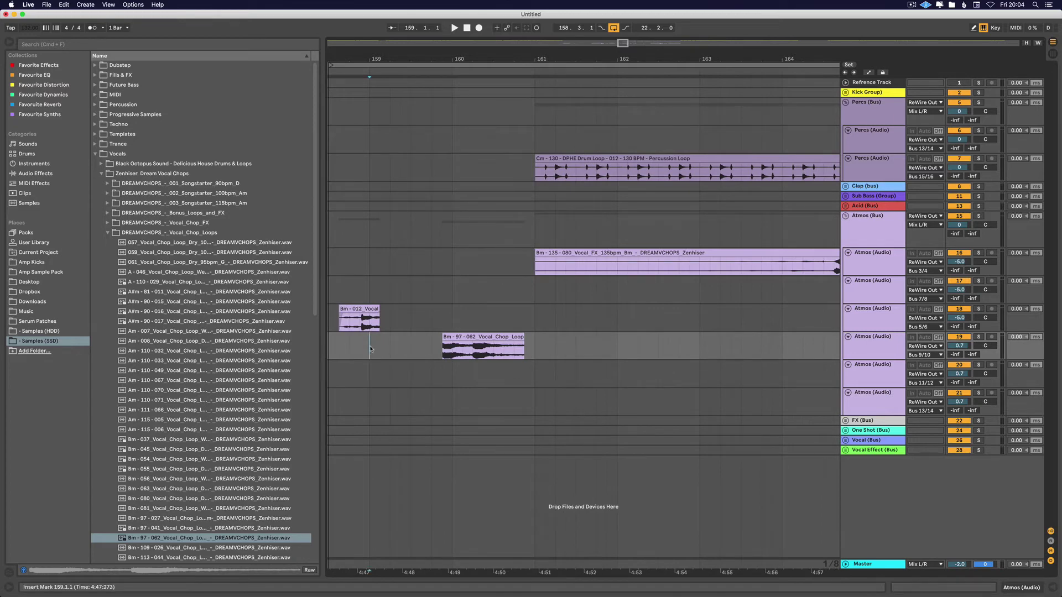
drag(371, 349, 435, 352)
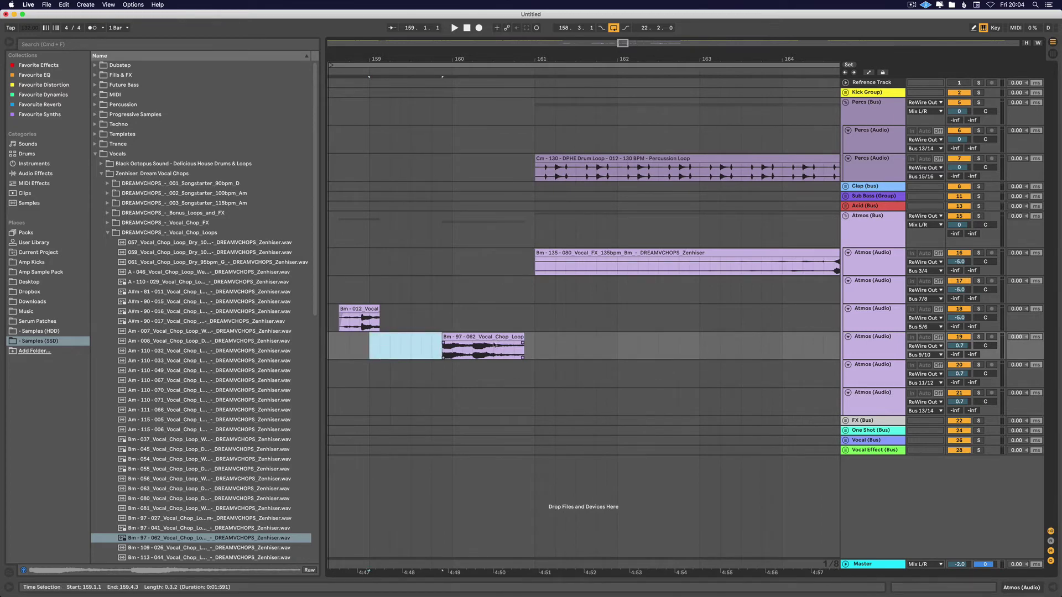
scroll(495, 345, left, 3)
key(minus)
scroll(524, 337, right, 3)
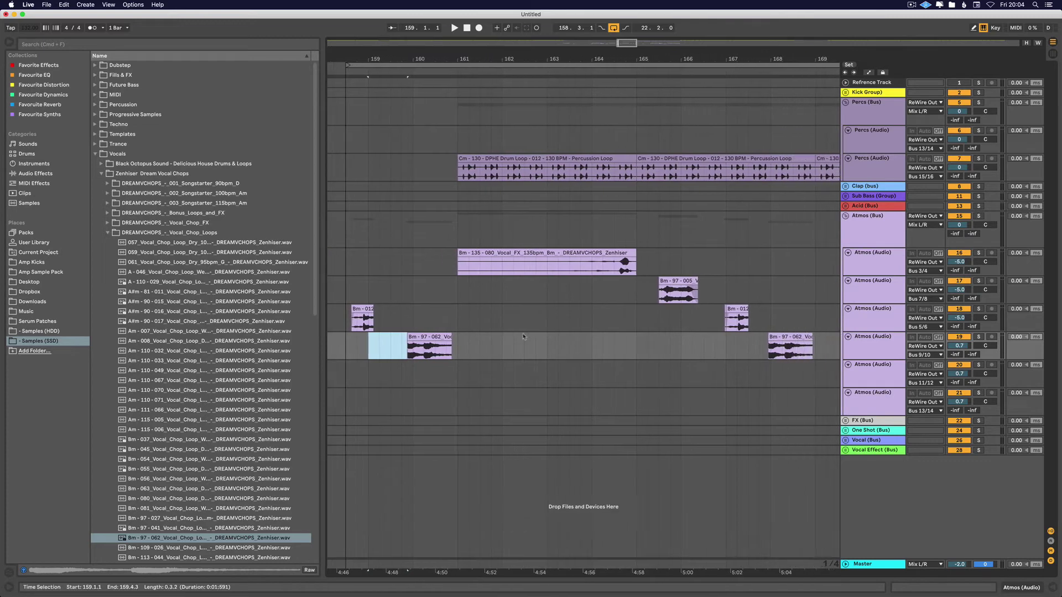
scroll(569, 348, right, 1)
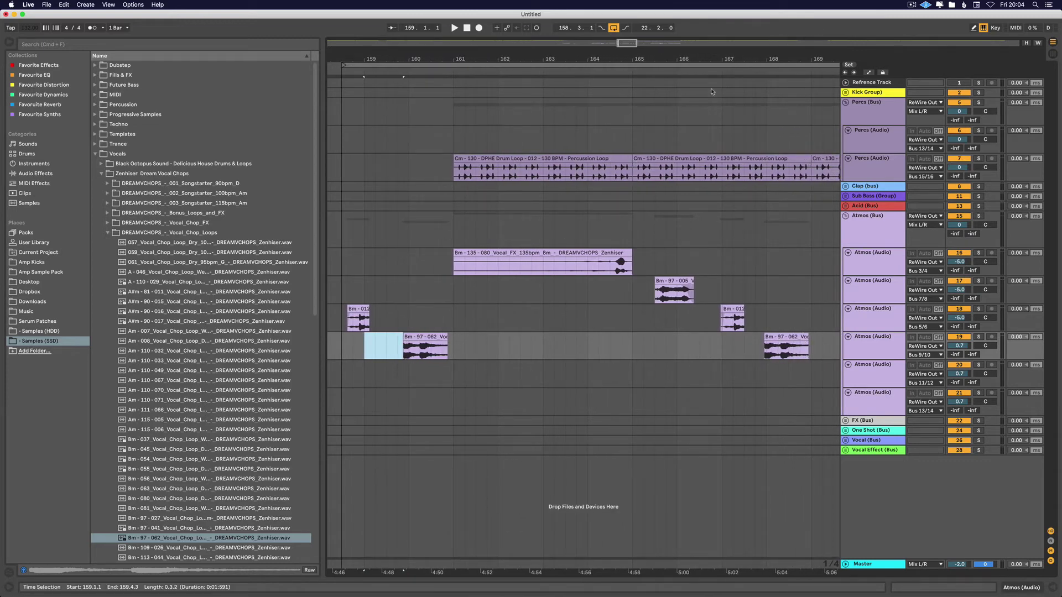
Play the arrangement from the loop start and follow the vocal clips in both Ableton Live and Logic Pro X
click(715, 71)
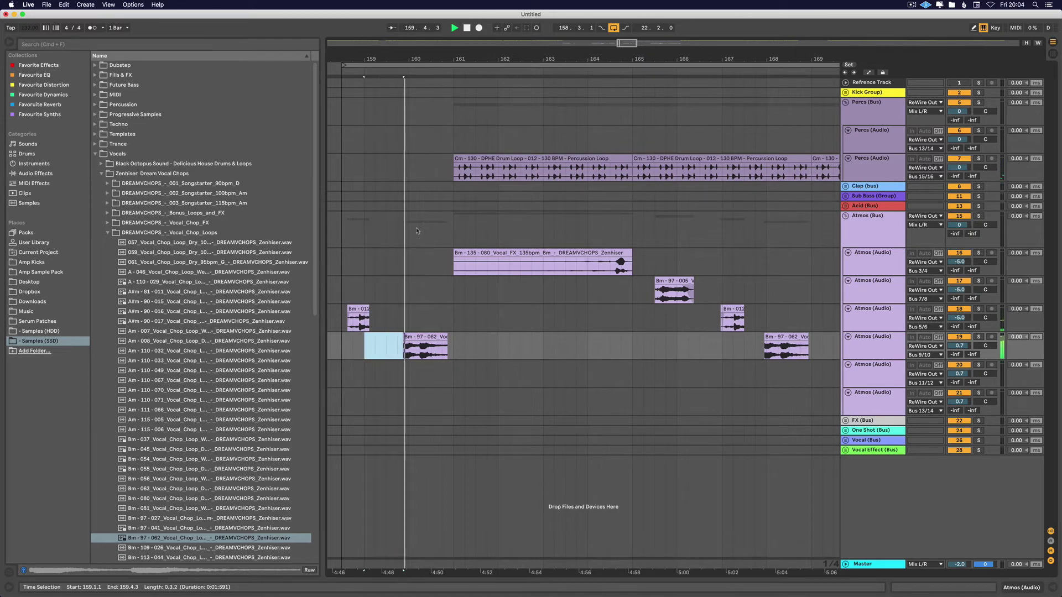
drag(427, 53, 426, 41)
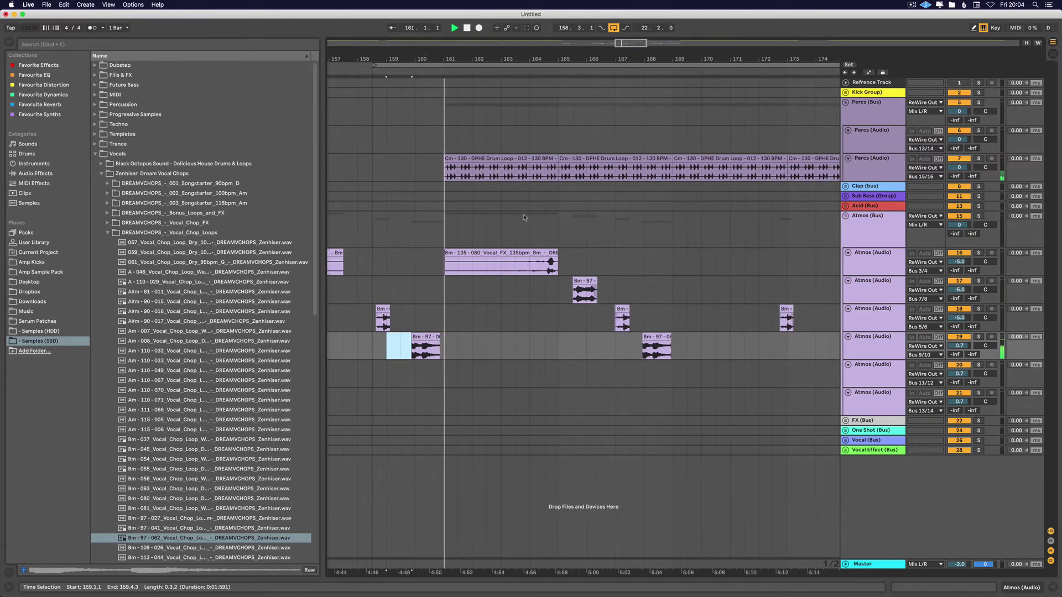
key(ctrl+Left)
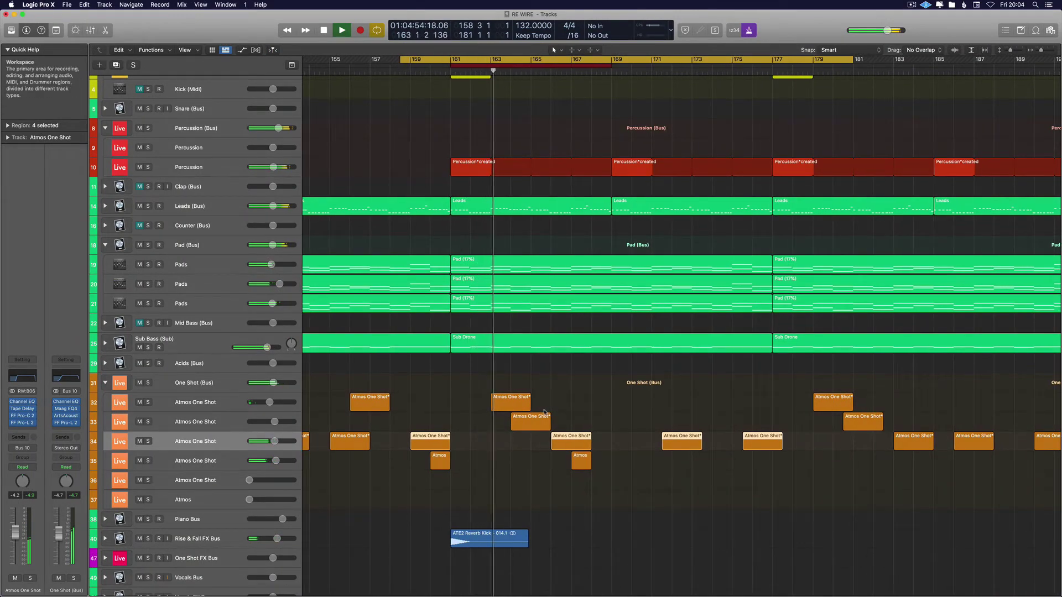
key(ctrl+Right)
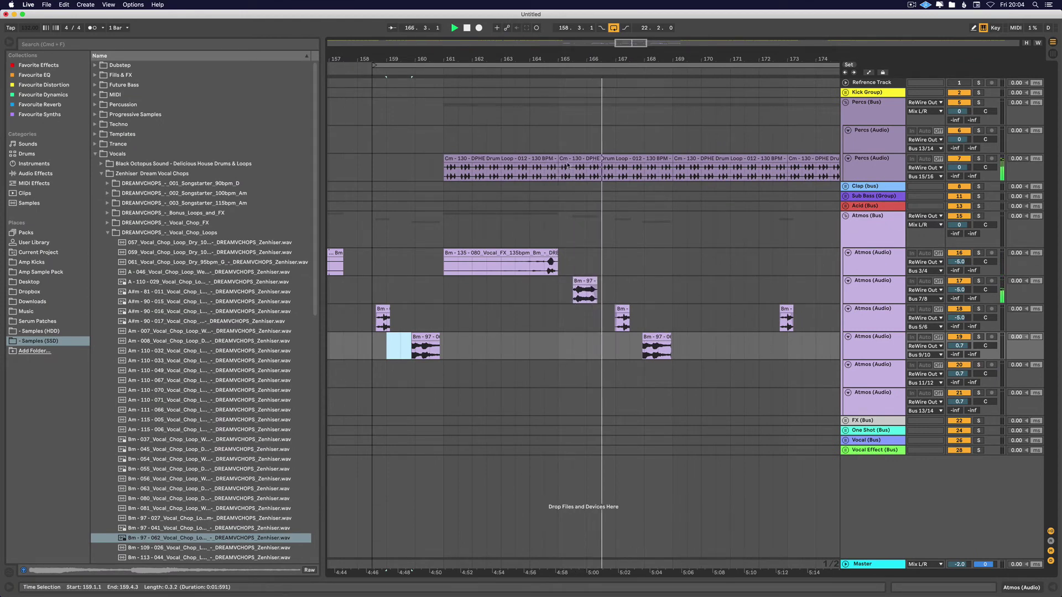
Delete the copied vocal chop clip near bar 168 on track 19 and extend the bar 167 Bm - 012 phrase clip on track 18 to 168.1.1
scroll(650, 173, up, 2)
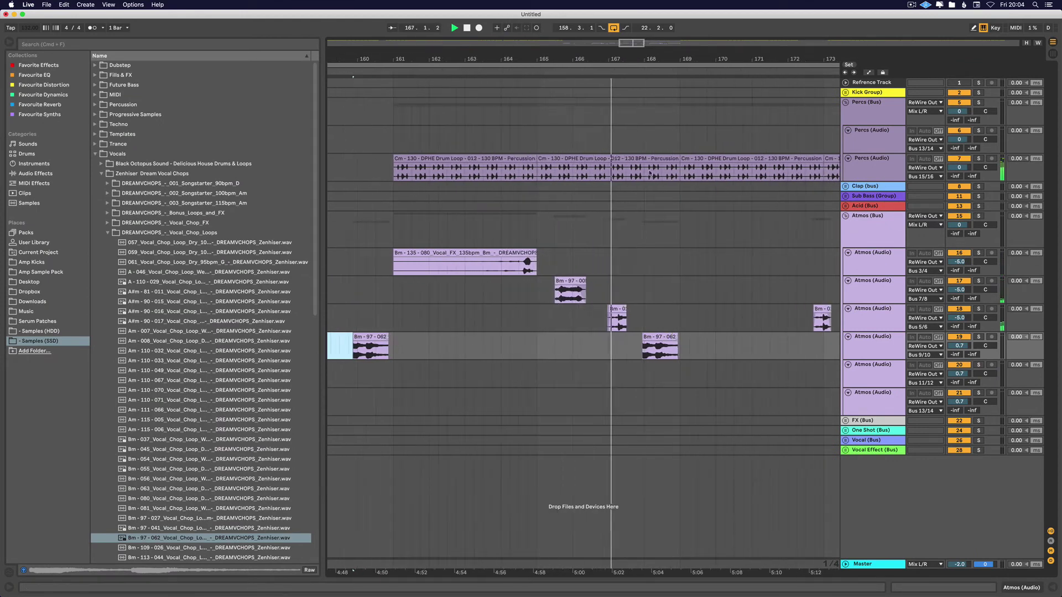
click(661, 337)
key(Delete)
click(595, 69)
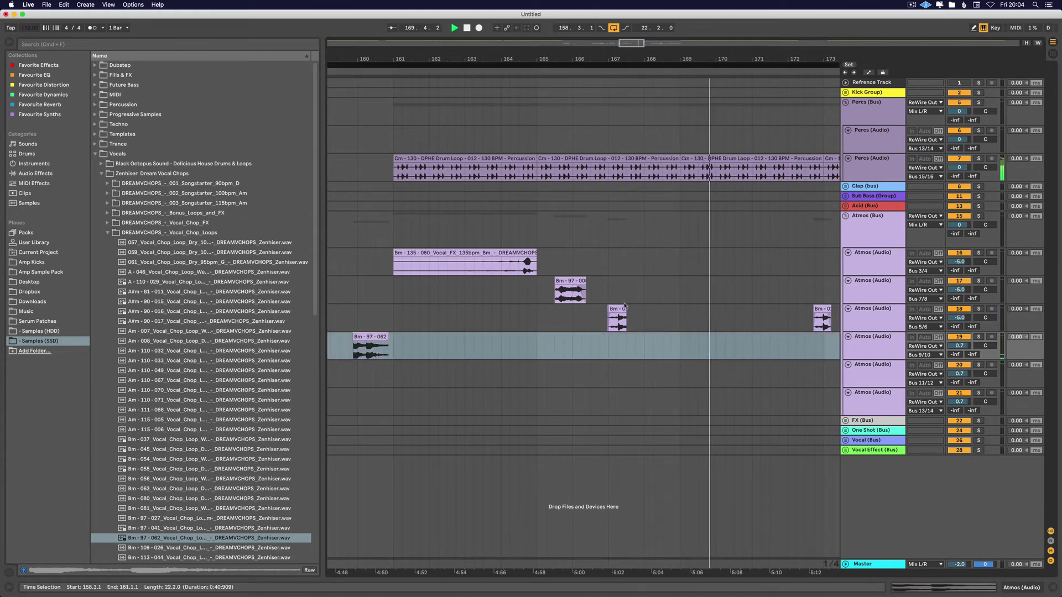
drag(626, 308, 647, 308)
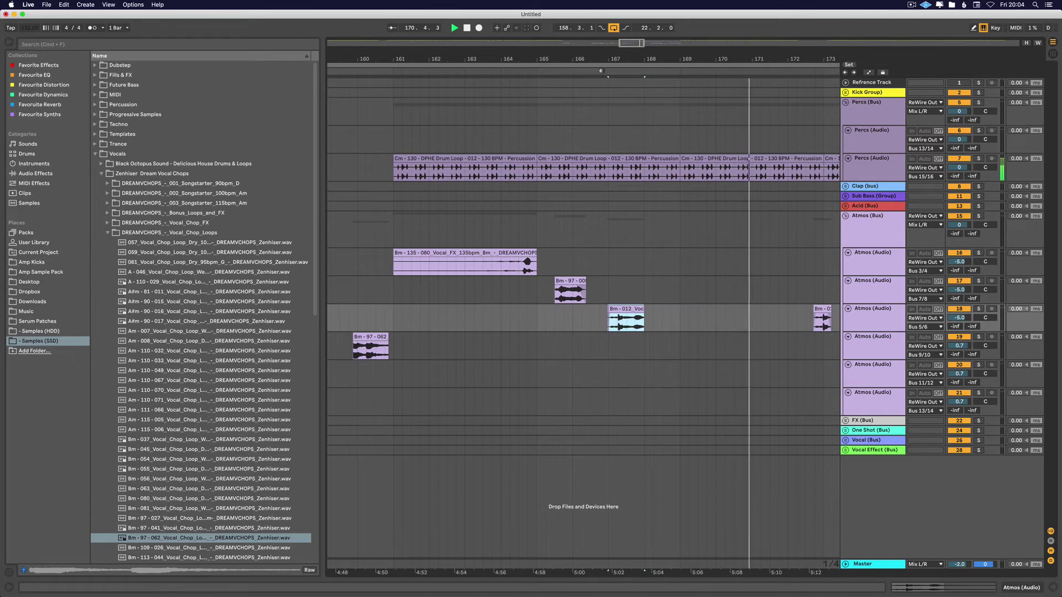
Play the extended Bm - 012 phrase clip from around bar 167 to check it, and stop playback
click(601, 74)
drag(617, 58, 616, 80)
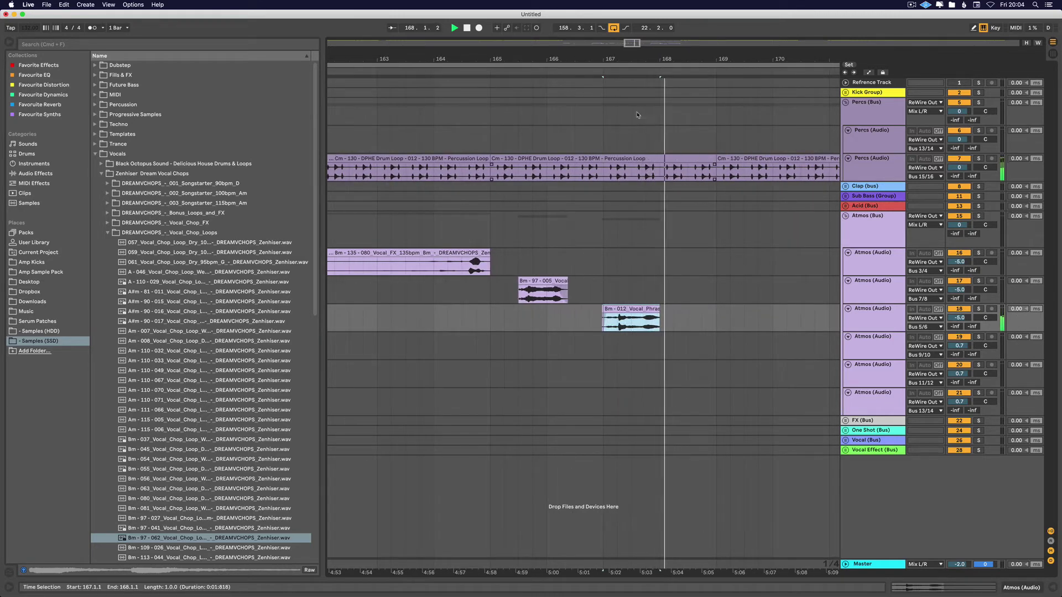
drag(539, 59, 538, 42)
key(space)
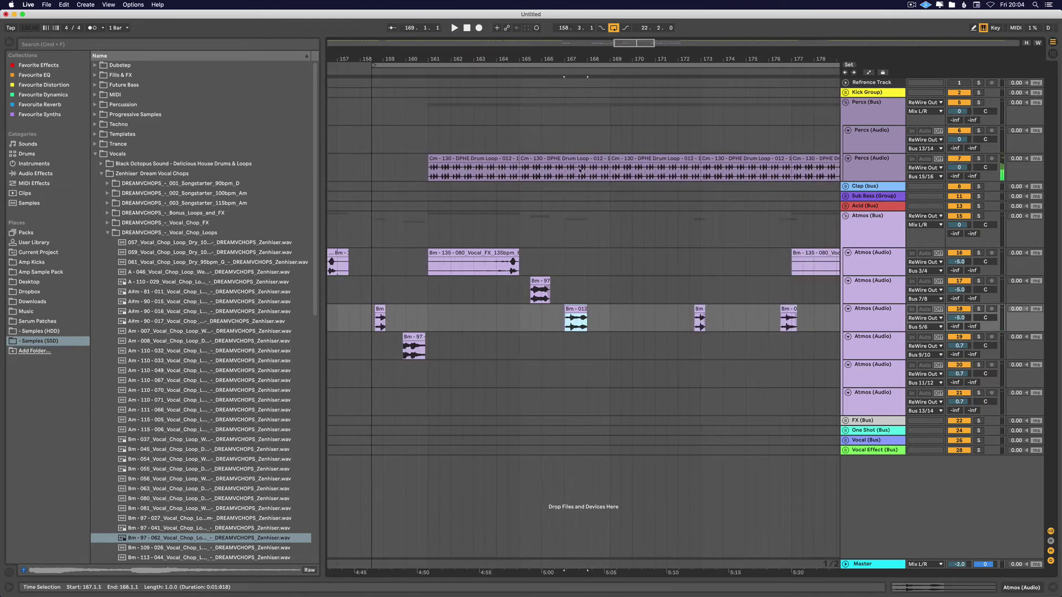
Switch to Logic Pro X, solo the Sub Bass track briefly, set the cycle range from bar 129 to 195, and clear the solo
key(ctrl+Left)
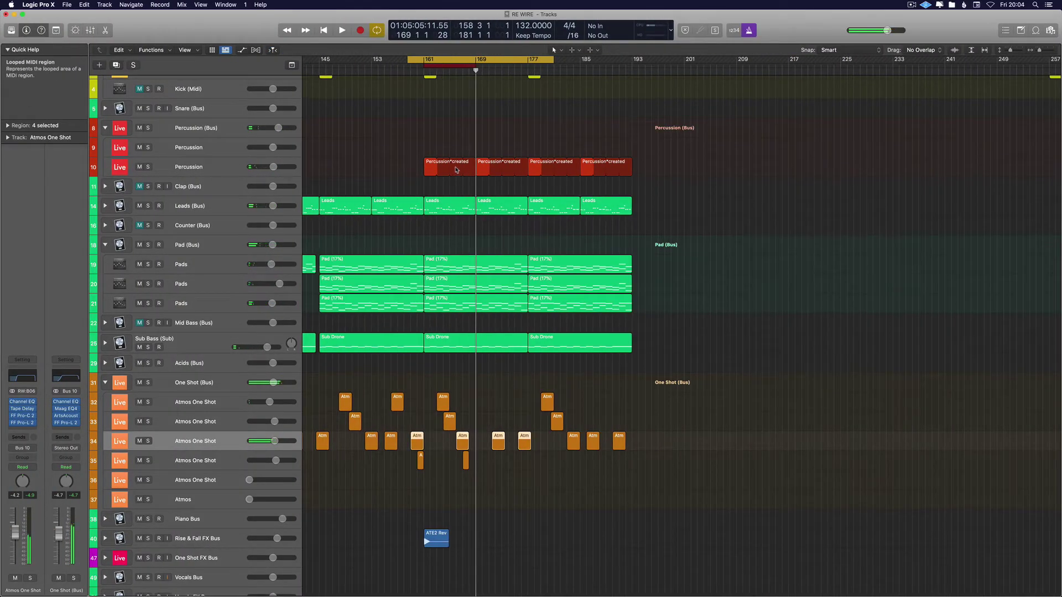
click(148, 348)
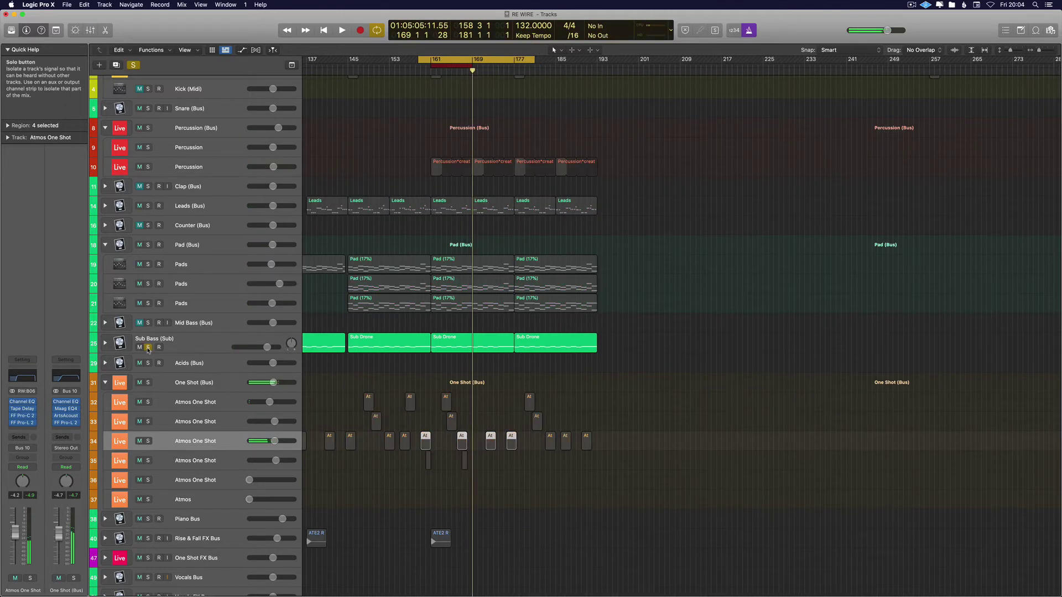
scroll(303, 223, left, 5)
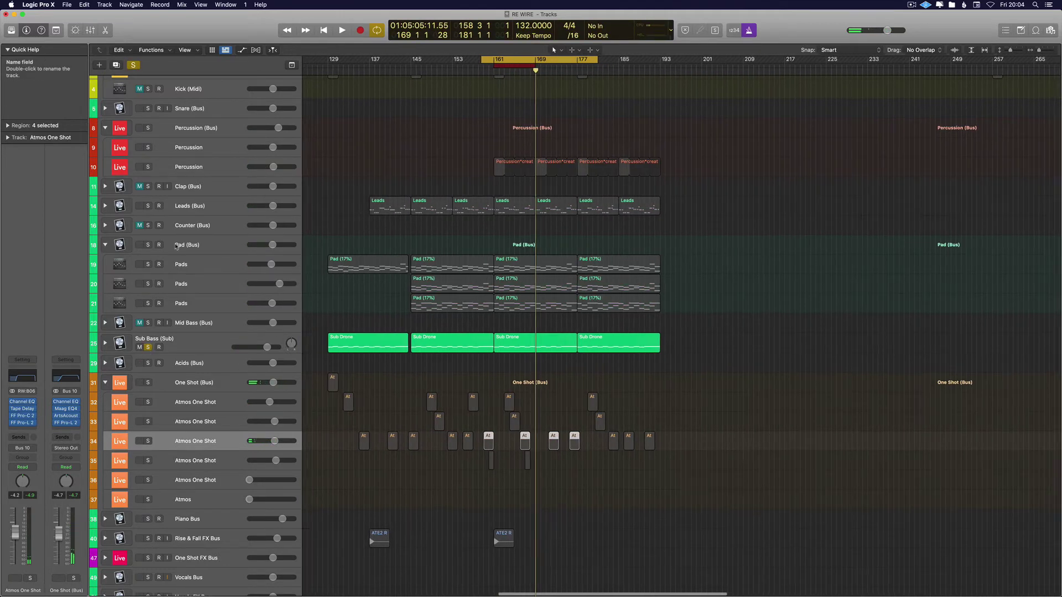
scroll(303, 223, up, 1)
scroll(302, 223, up, 2)
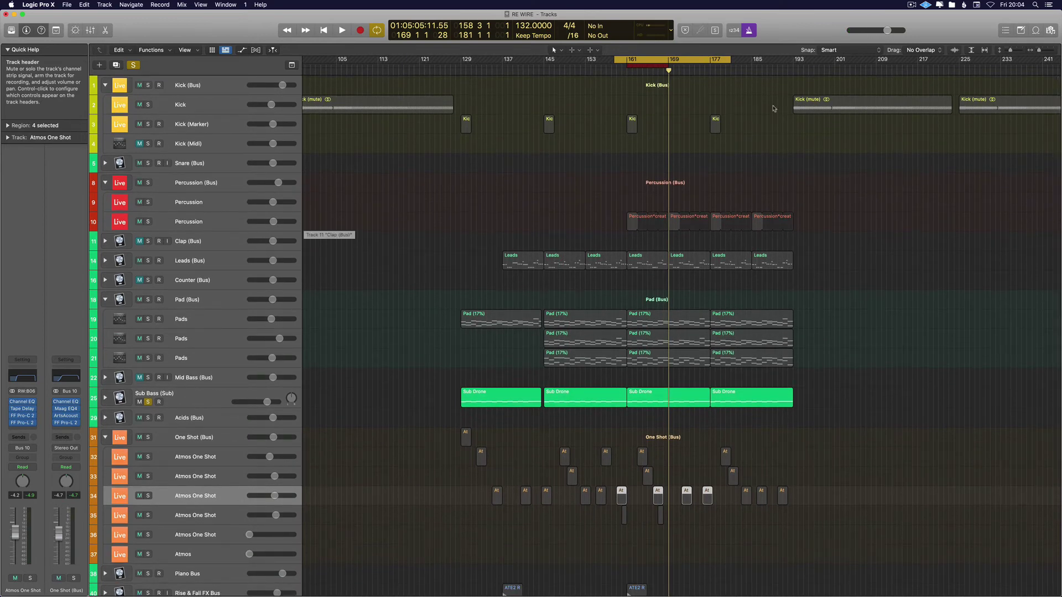
drag(475, 60, 802, 74)
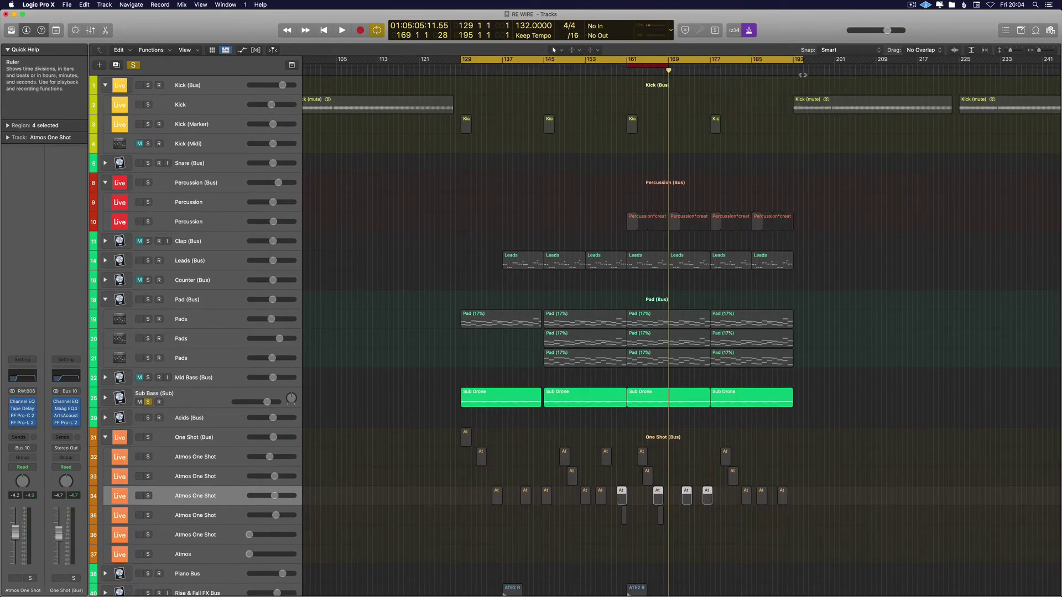
click(133, 64)
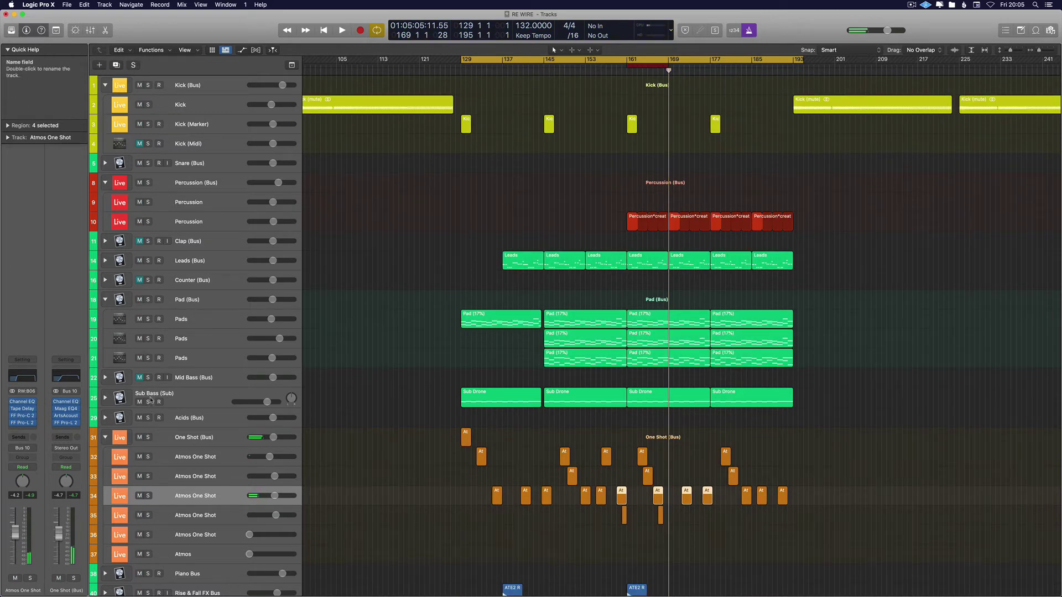
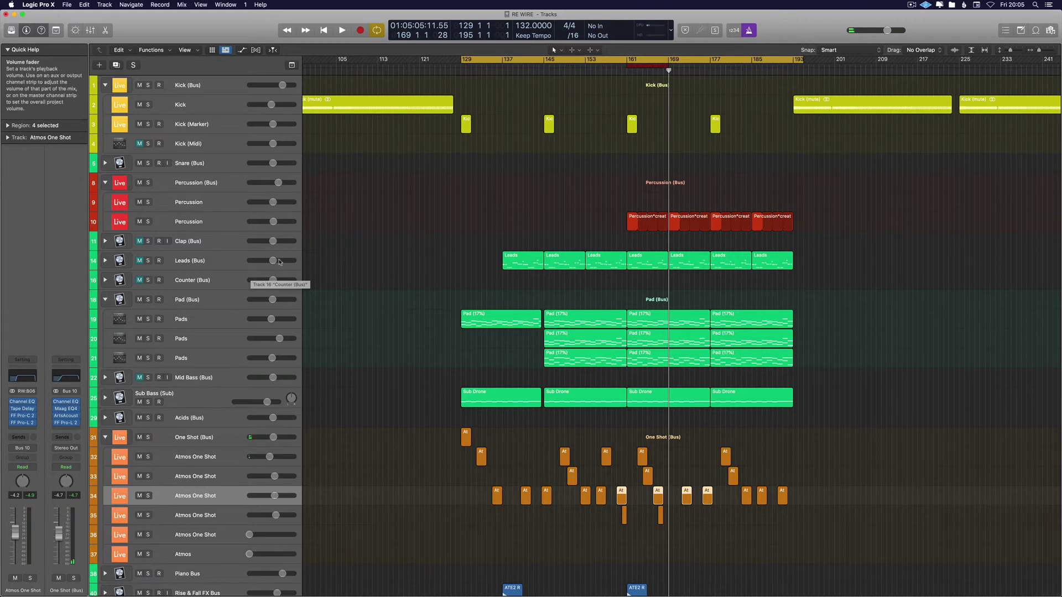
Collapse the Pad (Bus) track stack and play the arrangement from bar 129 with the metronome turned off
click(150, 319)
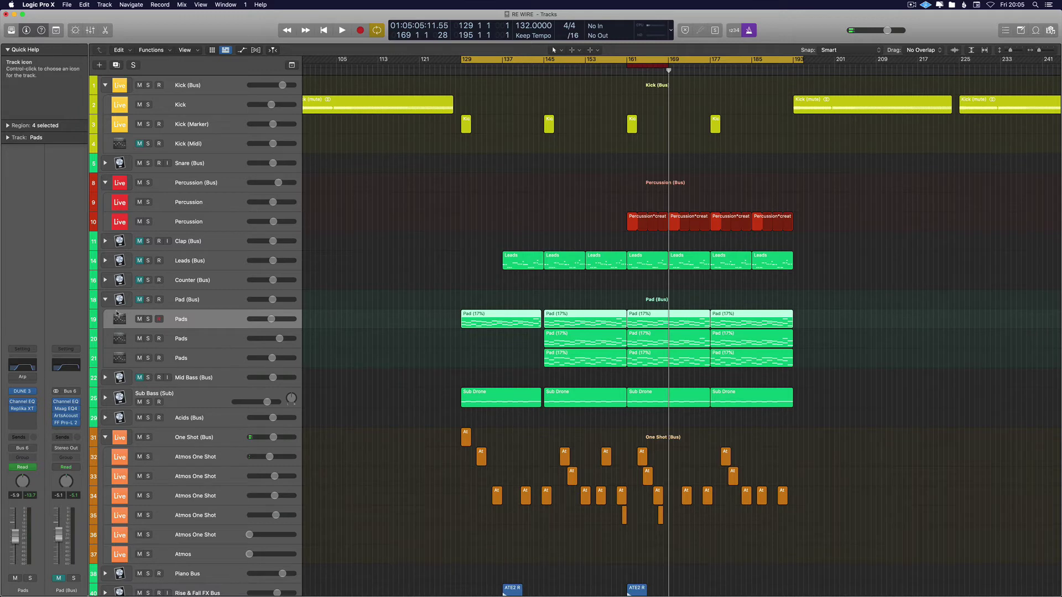
click(105, 300)
key(space)
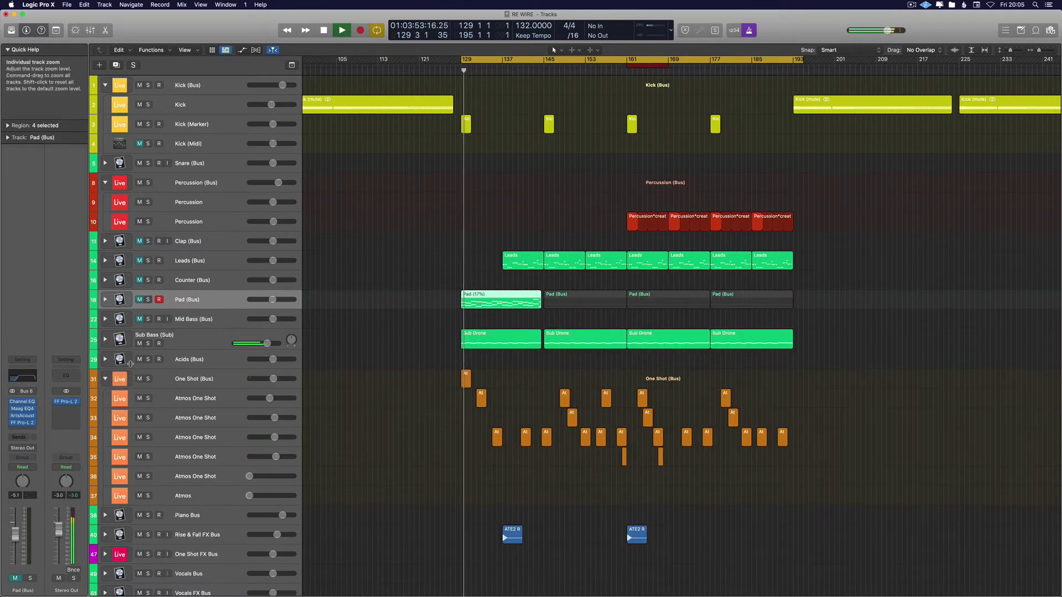
click(755, 31)
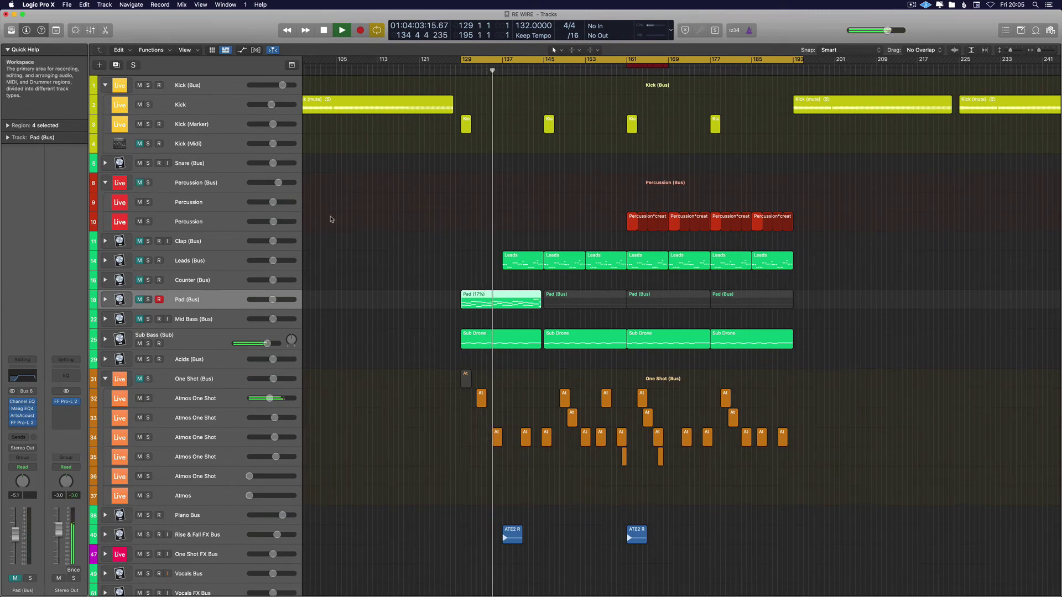
Switch to Ableton Live and browse from the Vocals samples to the DPTE Vox Loops folder in Trance > Dave Parkinson Trance Essentials
key(ctrl+Right)
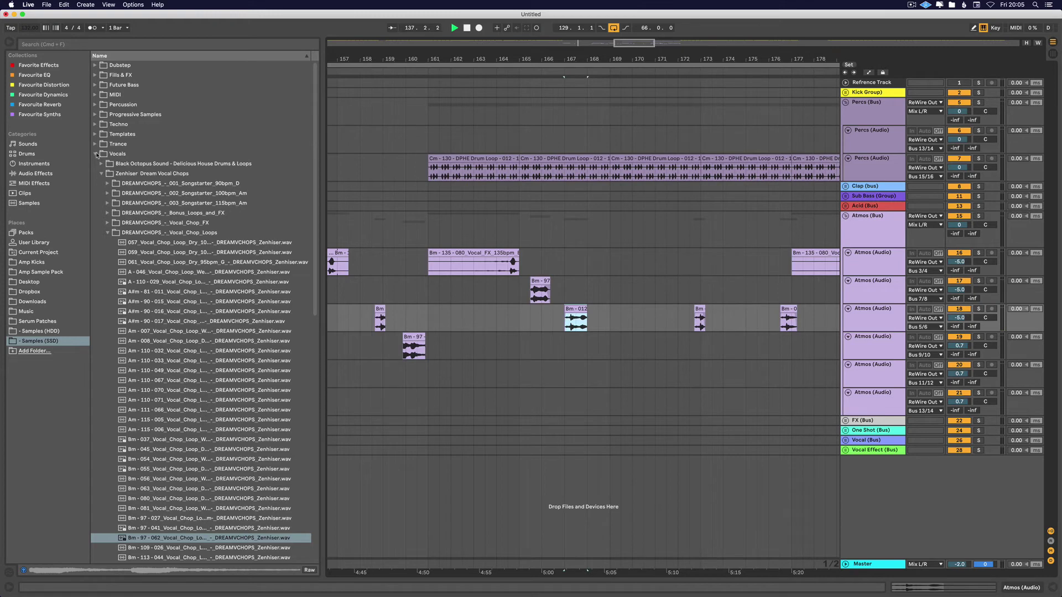
click(97, 154)
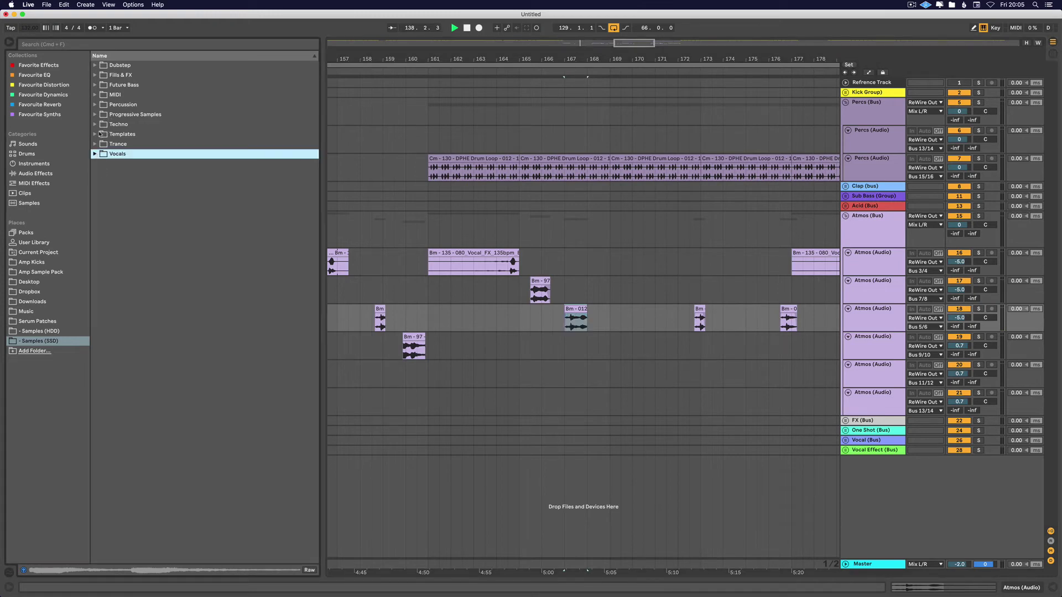
click(94, 125)
click(95, 125)
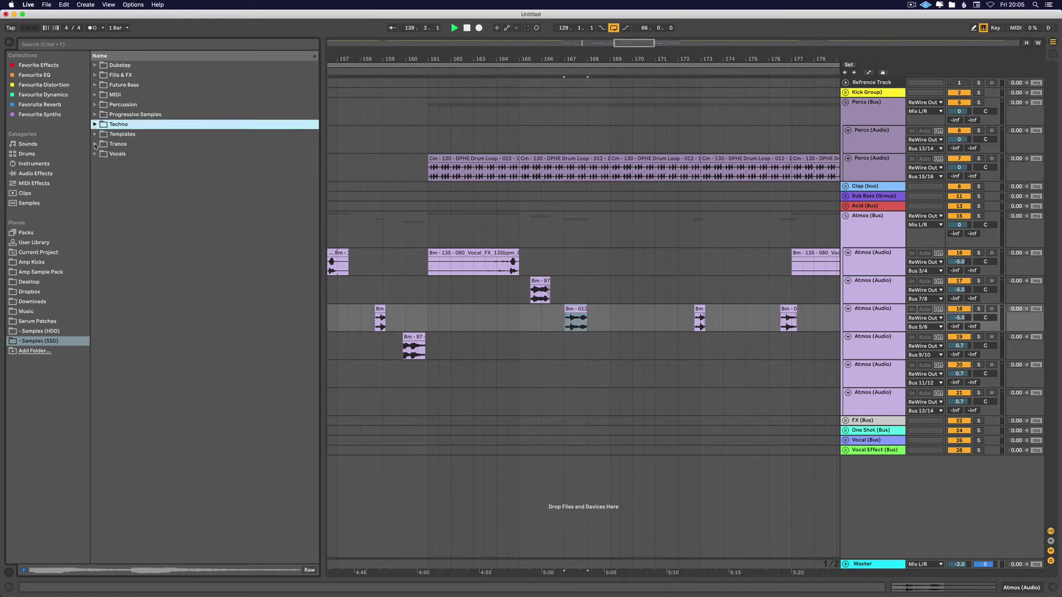
click(95, 144)
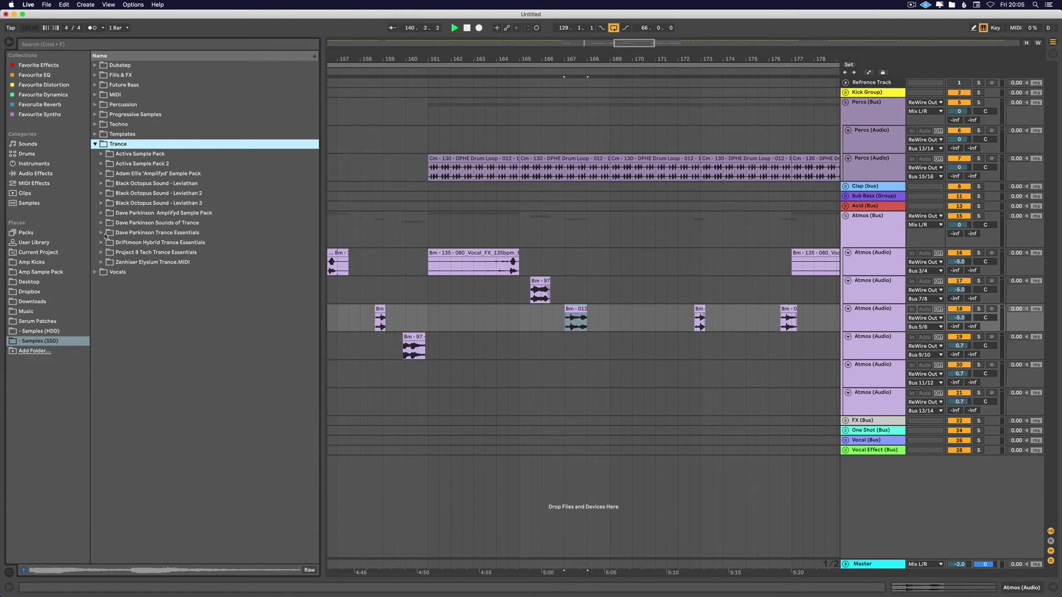
click(105, 235)
click(156, 400)
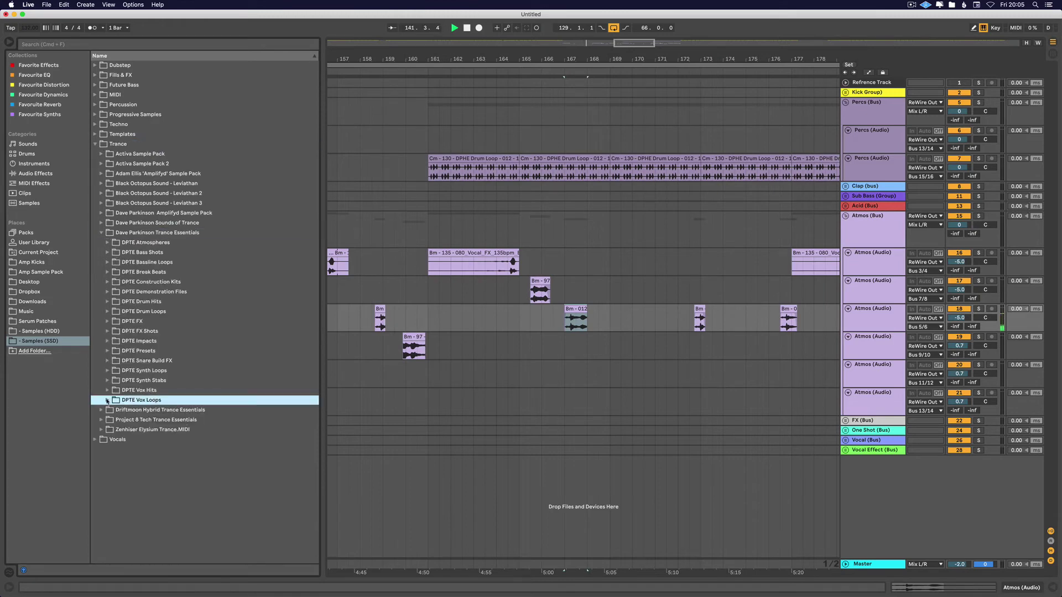
click(106, 401)
Audition the DPTE vox loops A 111, A 150, A# 083 and B 015 against the playing arrangement, glancing at Logic Pro X
key(Down)
key(Down)
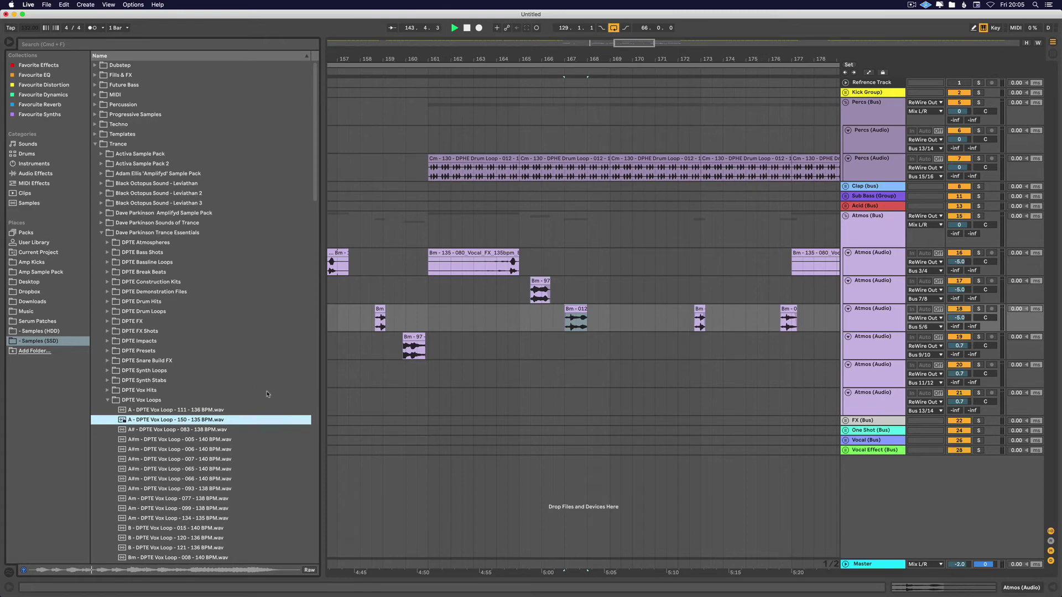
key(Down)
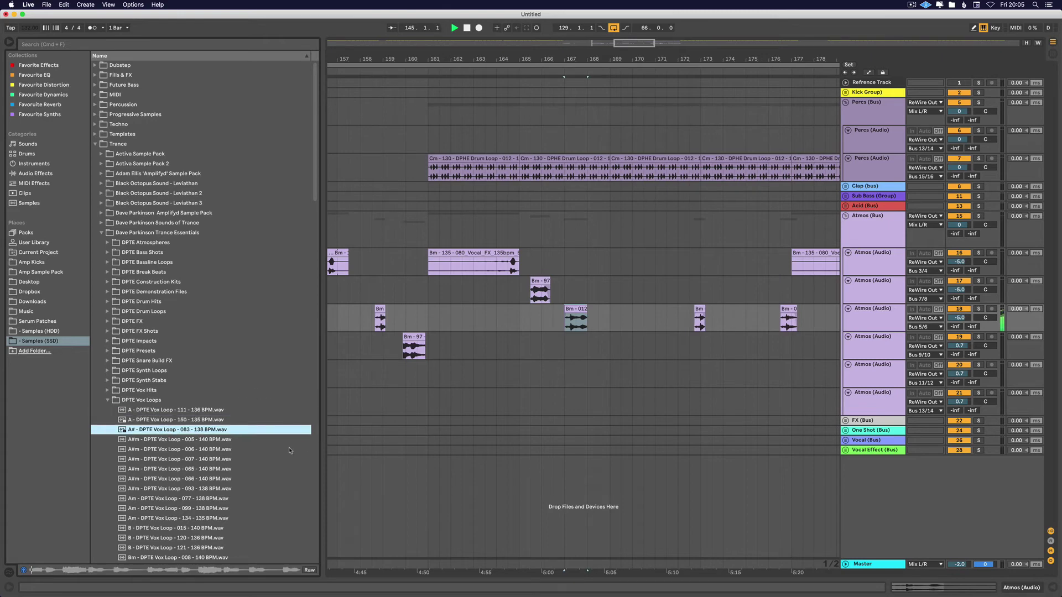
click(164, 525)
scroll(299, 288, down, 1)
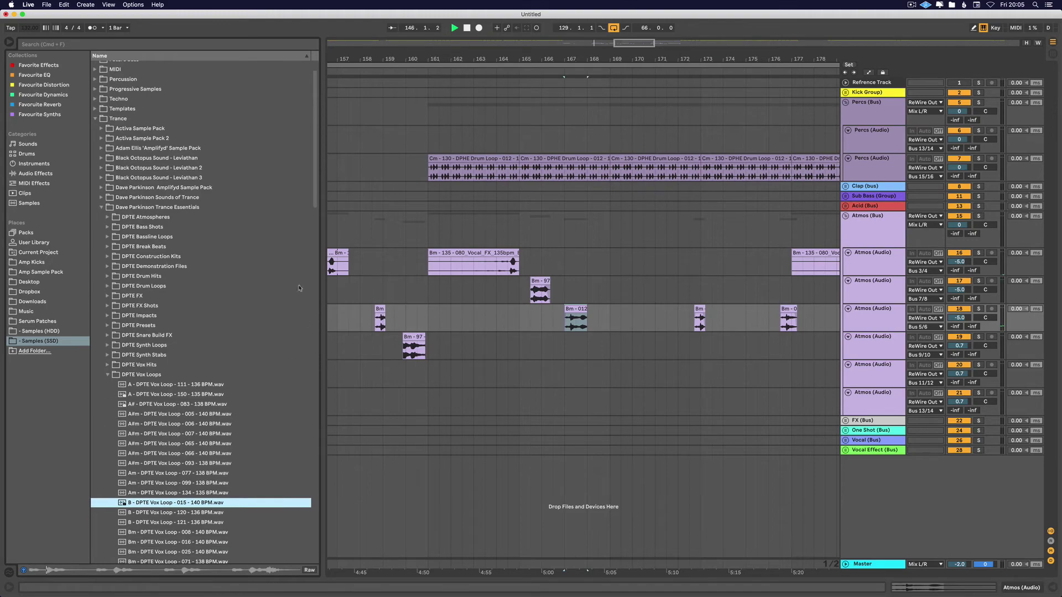
key(ctrl+Left)
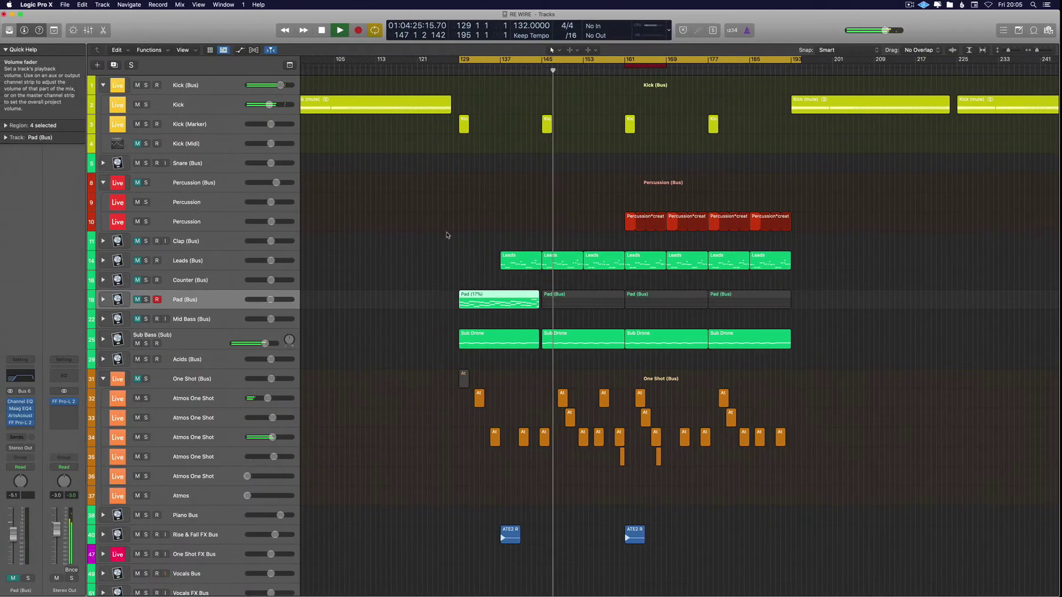
key(ctrl+Right)
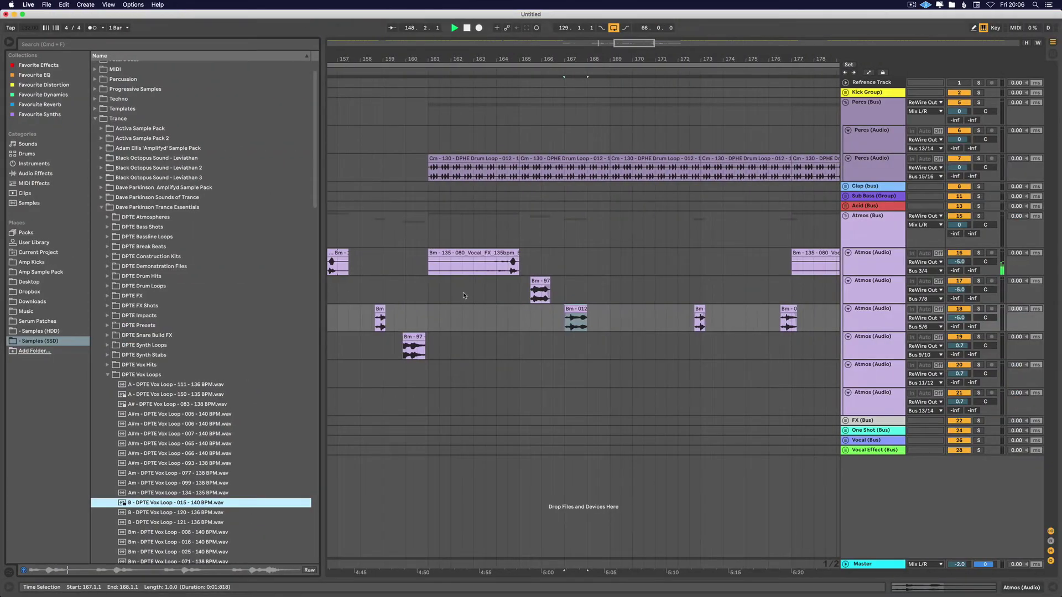
Audition the DPTE vox loops B 120, B 121, Bm 008 and Bm 016 while the arrangement plays
key(Down)
key(Down)
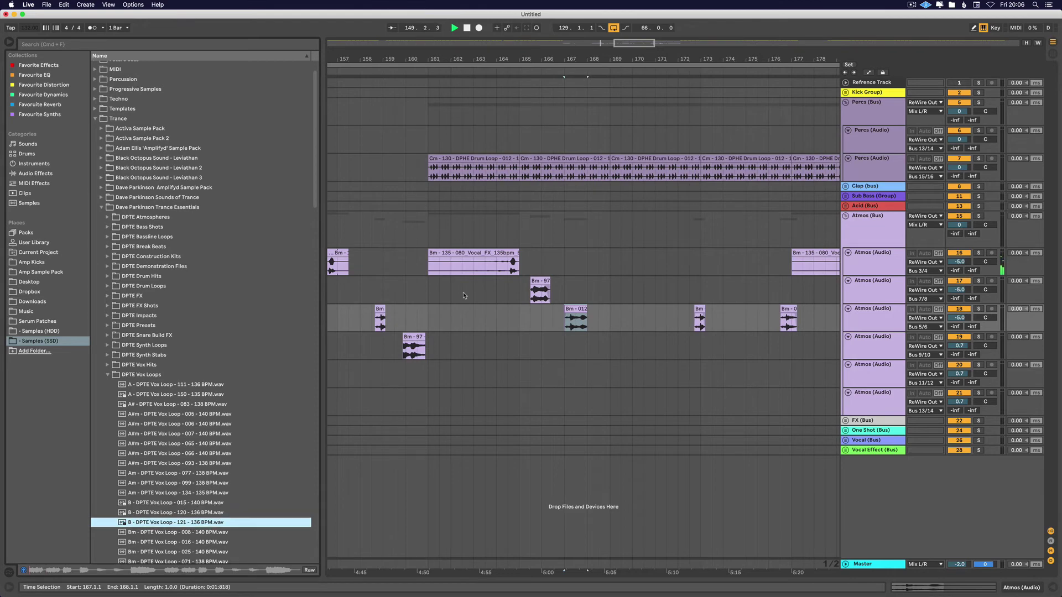
key(Up)
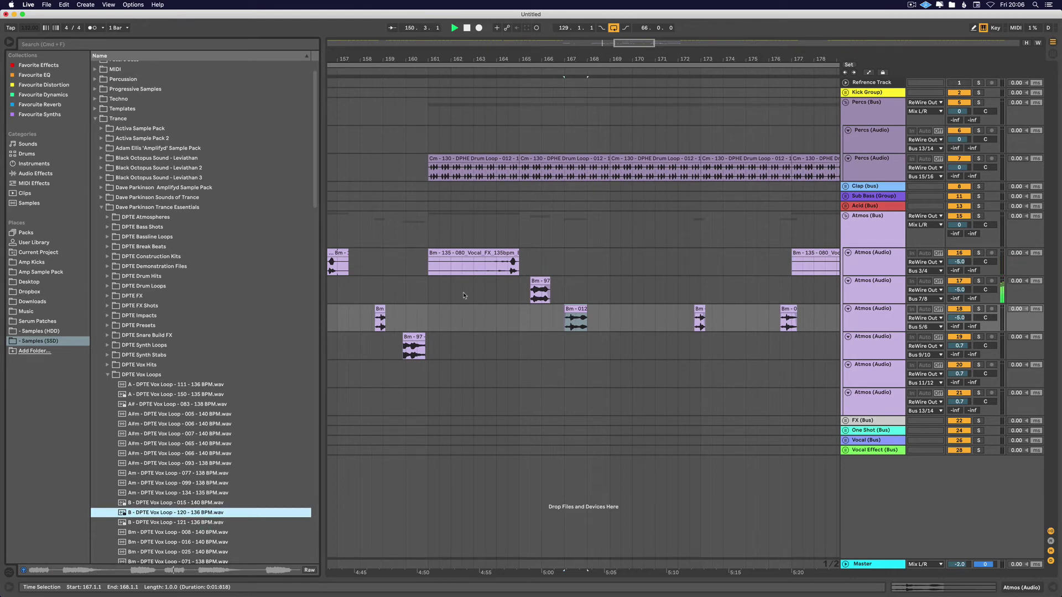
key(Down)
key(Down)
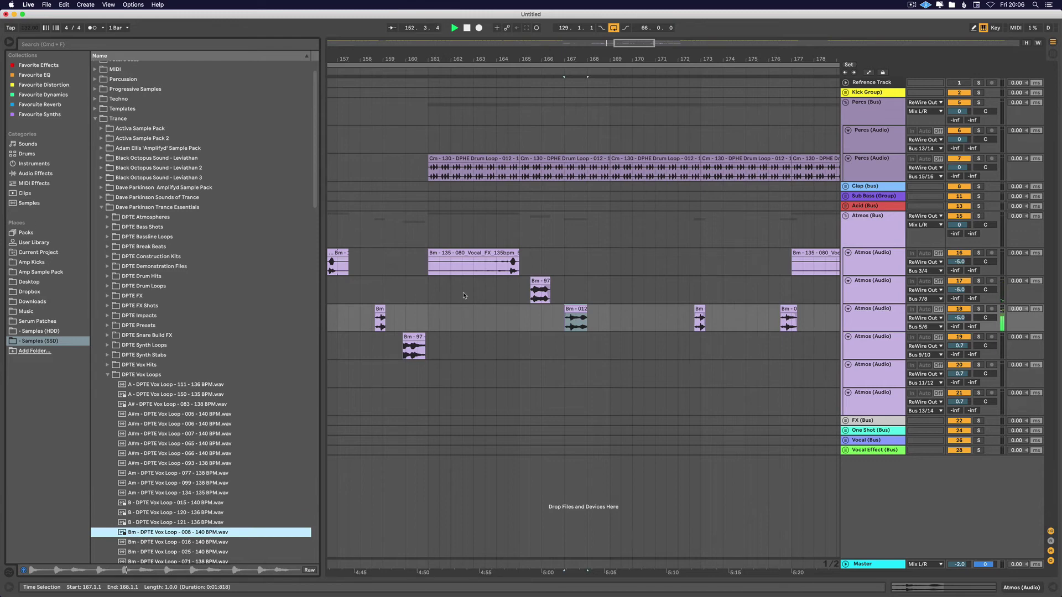
key(Down)
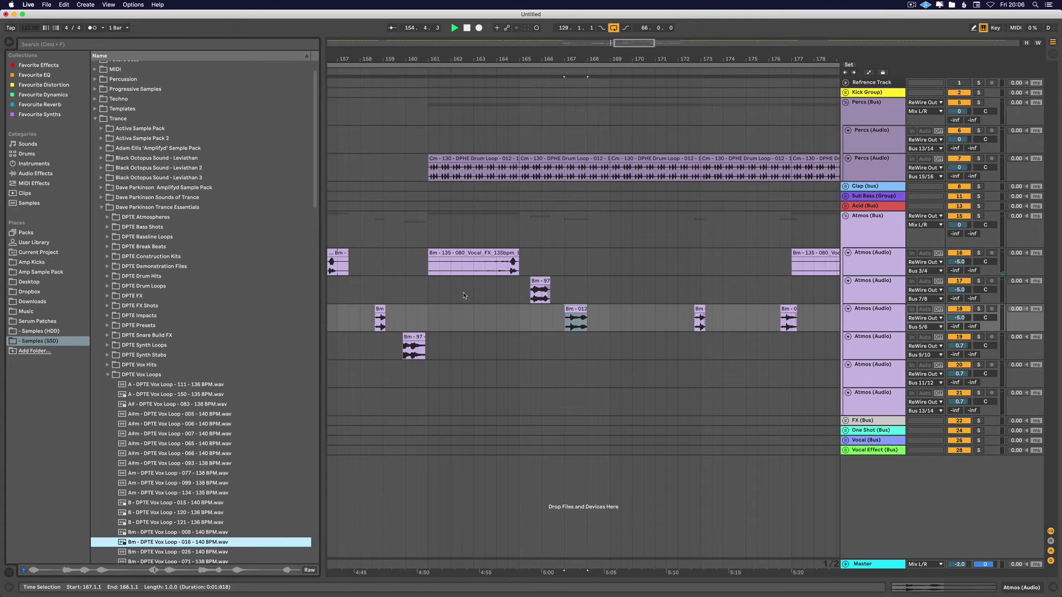
Audition the Bm DPTE vox loops 025, 071, 072, 079 and 132 during playback, and return to Logic Pro X
scroll(247, 346, down, 4)
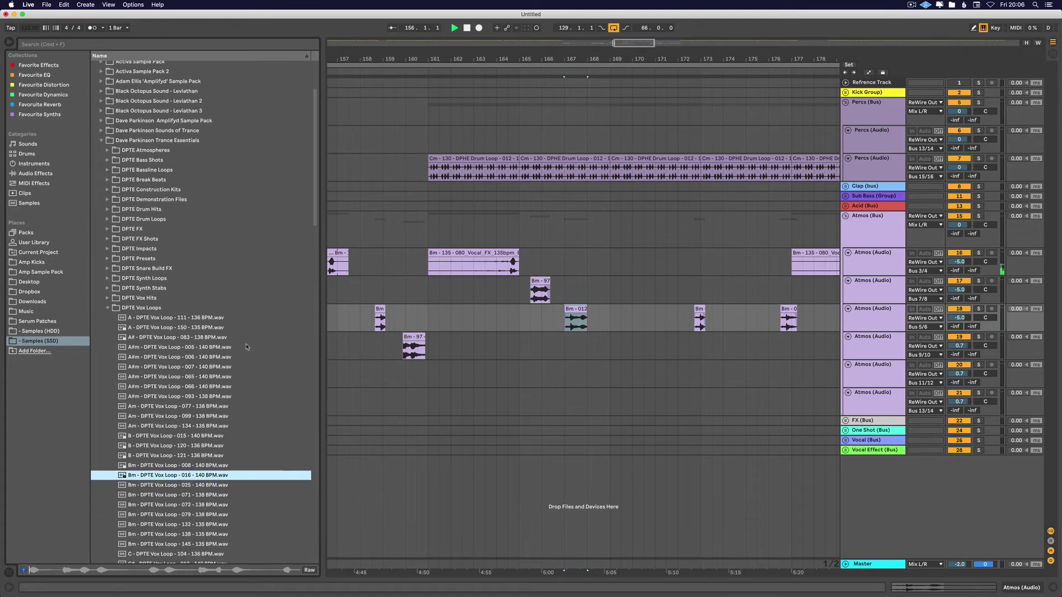
key(Down)
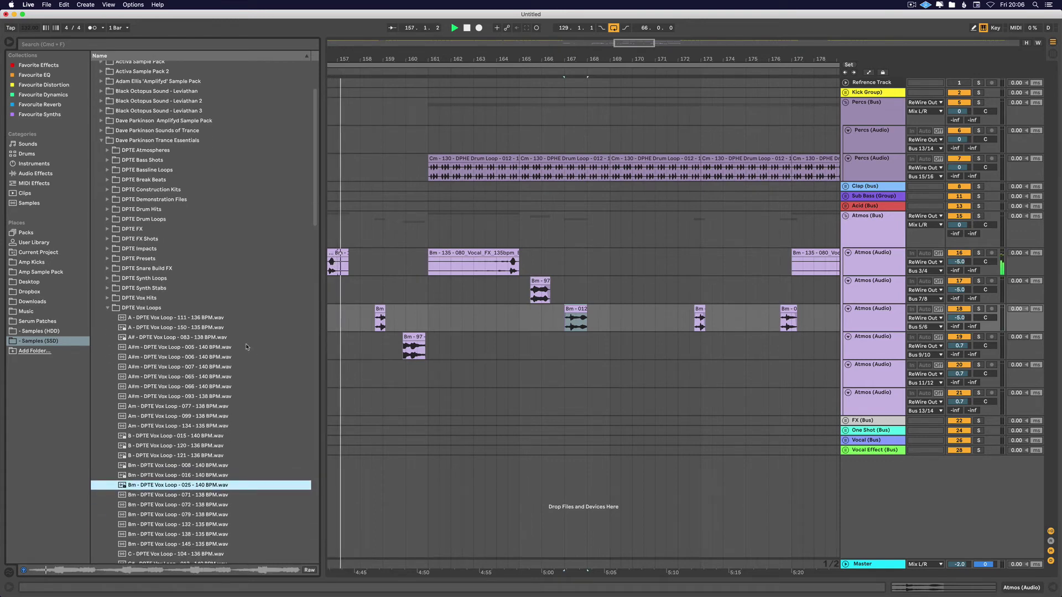
key(Down)
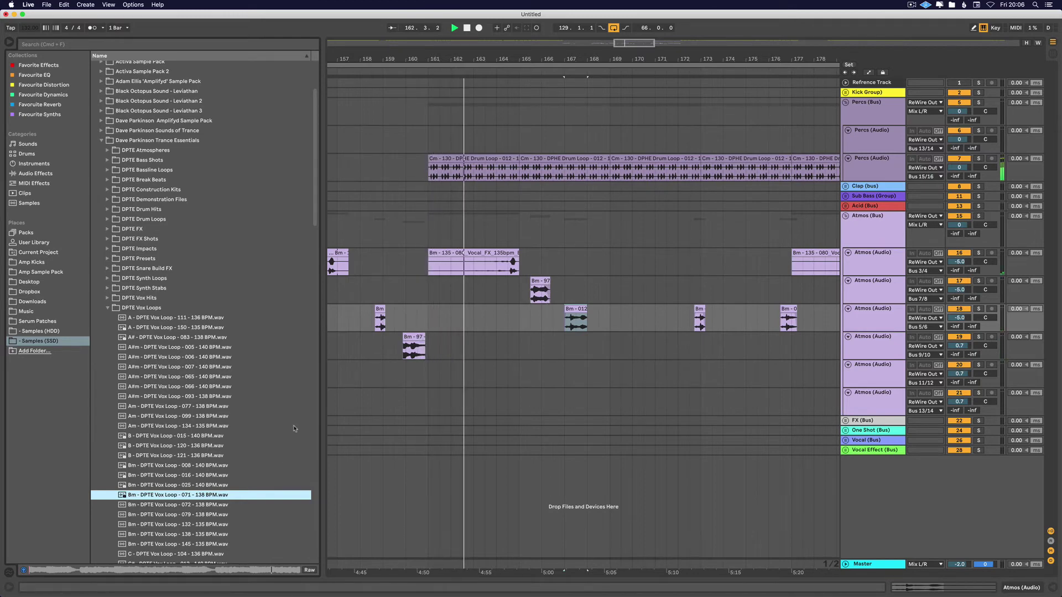
key(Down)
key(Down)
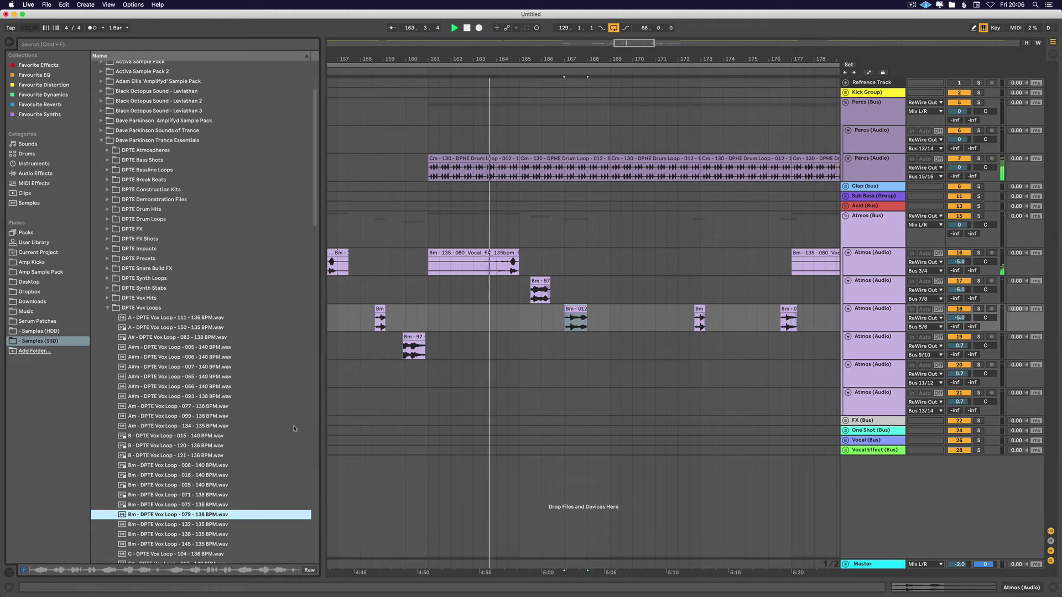
key(Down)
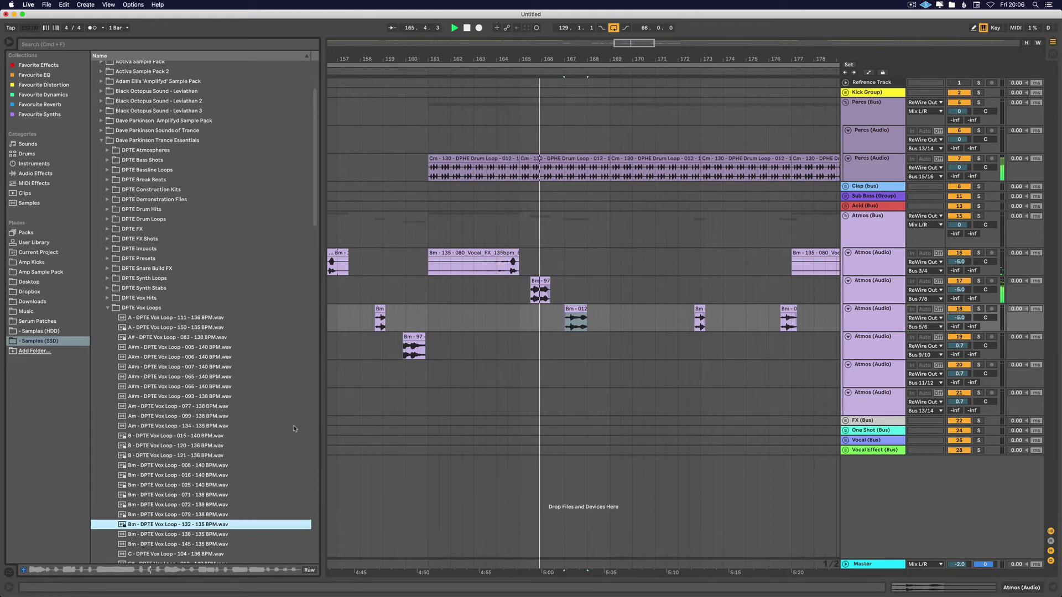
key(ctrl+Left)
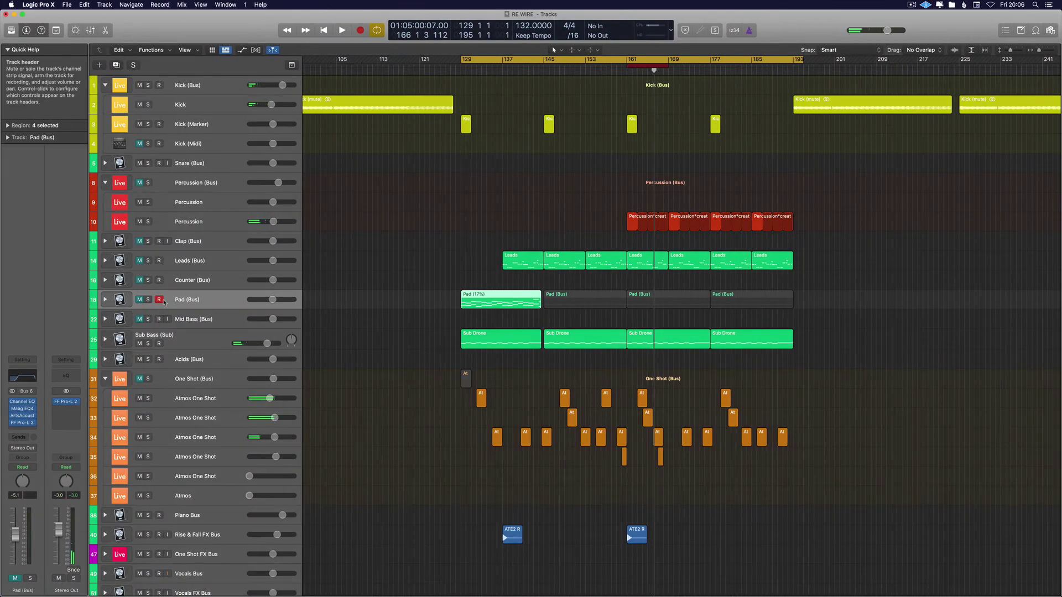
Show the All Files browser with the Samples (SSD) folder and deselect the regions in the arrangement
key(f)
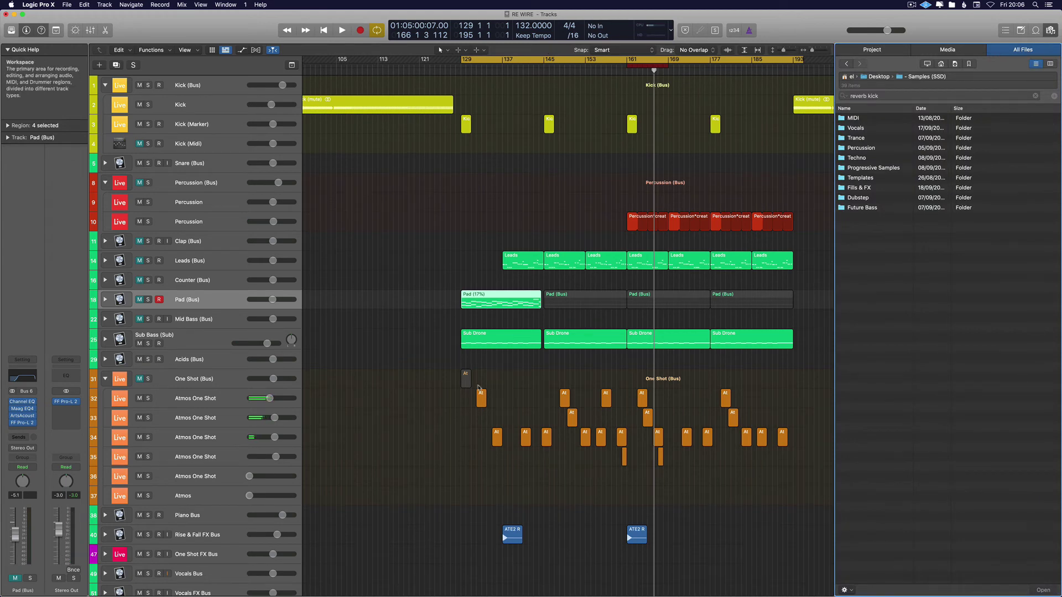
click(411, 336)
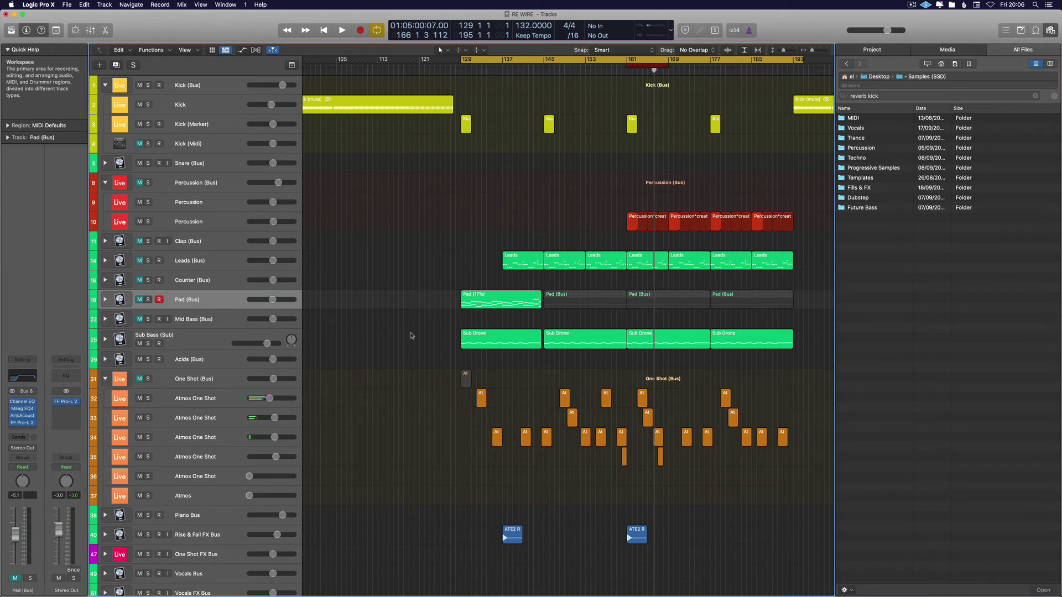
scroll(416, 334, up, 5)
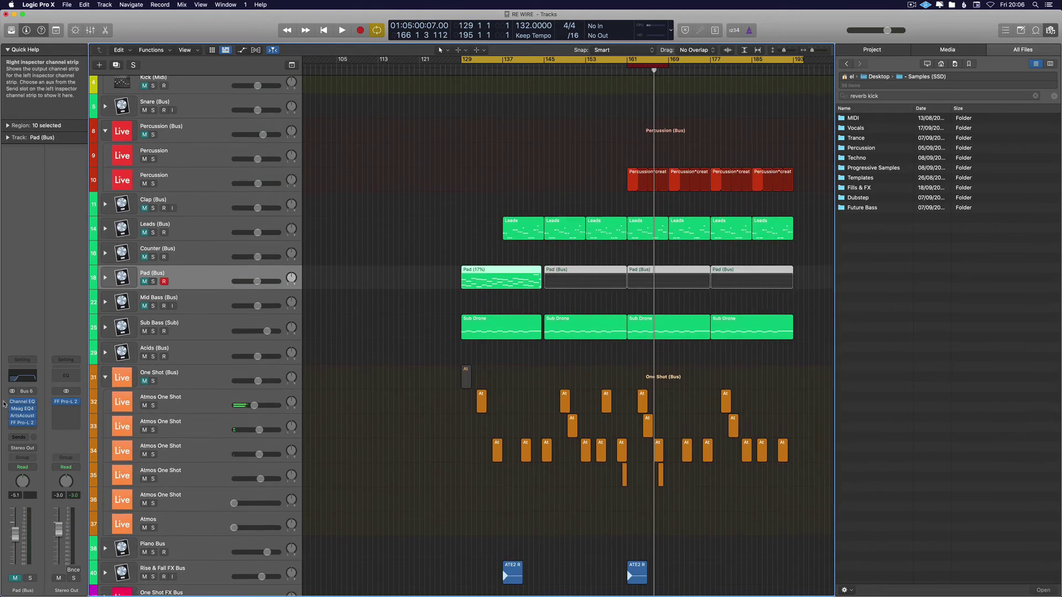
Open the Channel EQ of the Mid Bass (Bus) track and move its window clear of the track headers
click(210, 293)
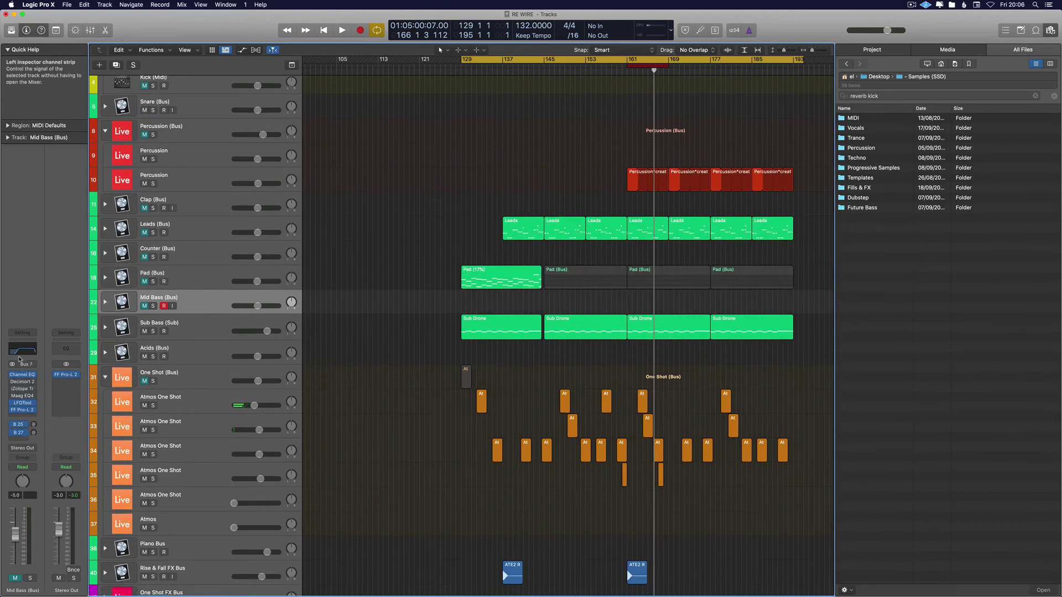
click(22, 349)
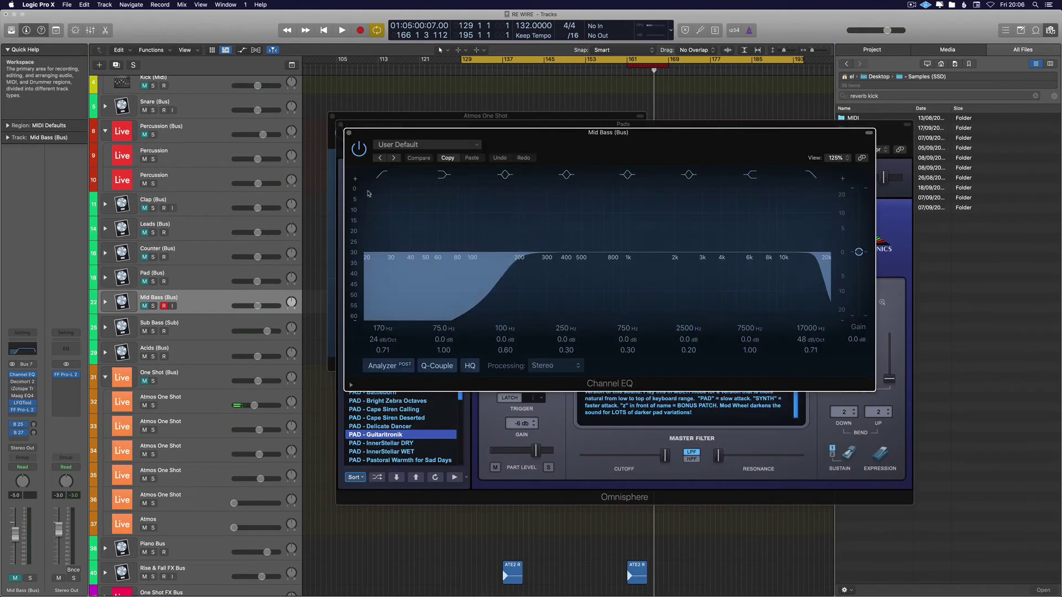
click(16, 375)
click(17, 376)
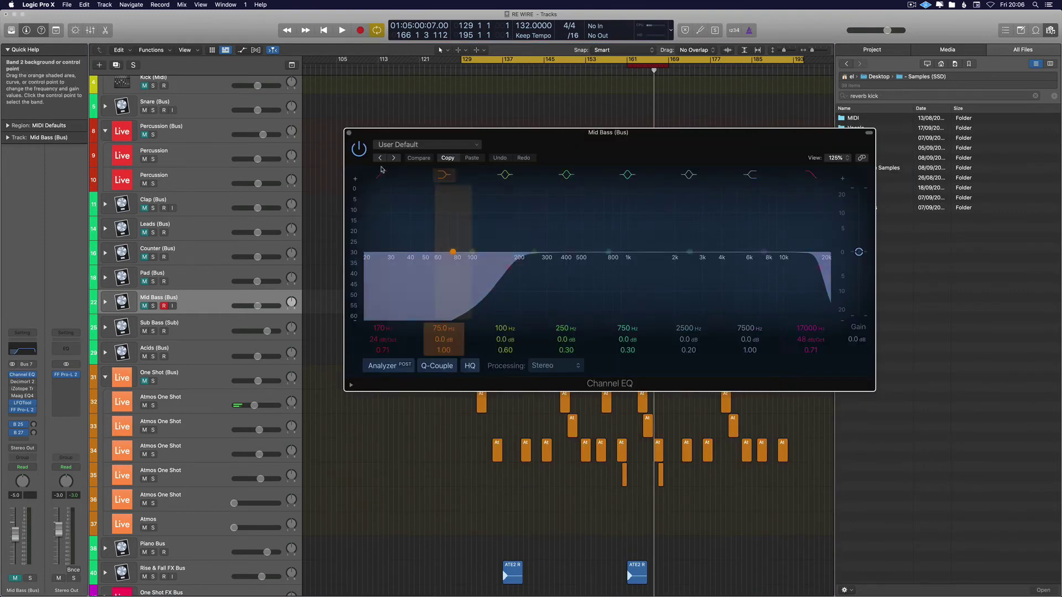
drag(398, 131, 637, 271)
Show track automation and target Channel EQ parameters on Mid Bass (Bus): Low Cut Frequency, ending on the High Cut Q-Factor
key(a)
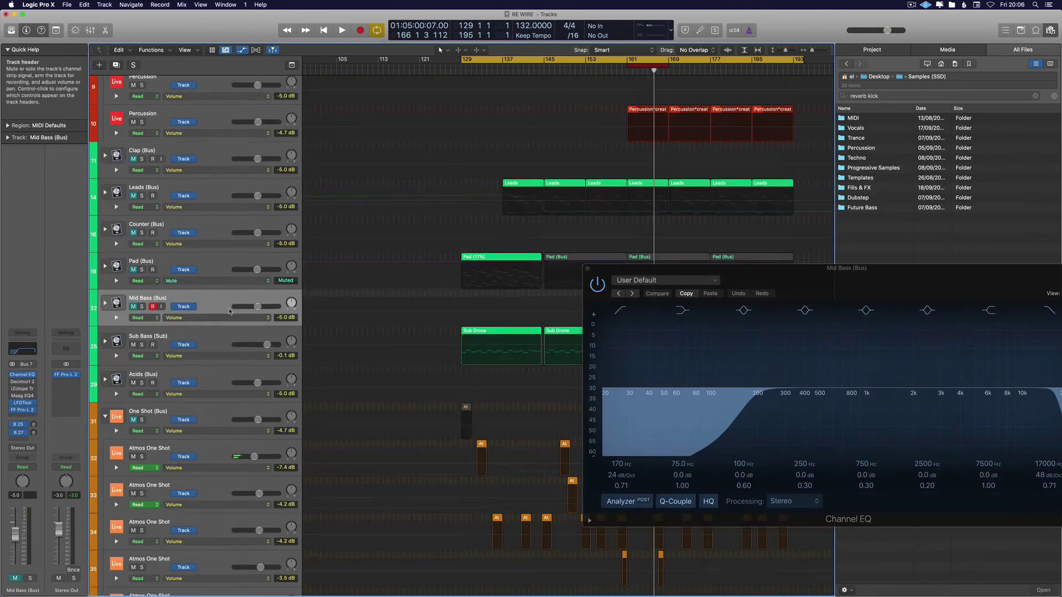
click(739, 413)
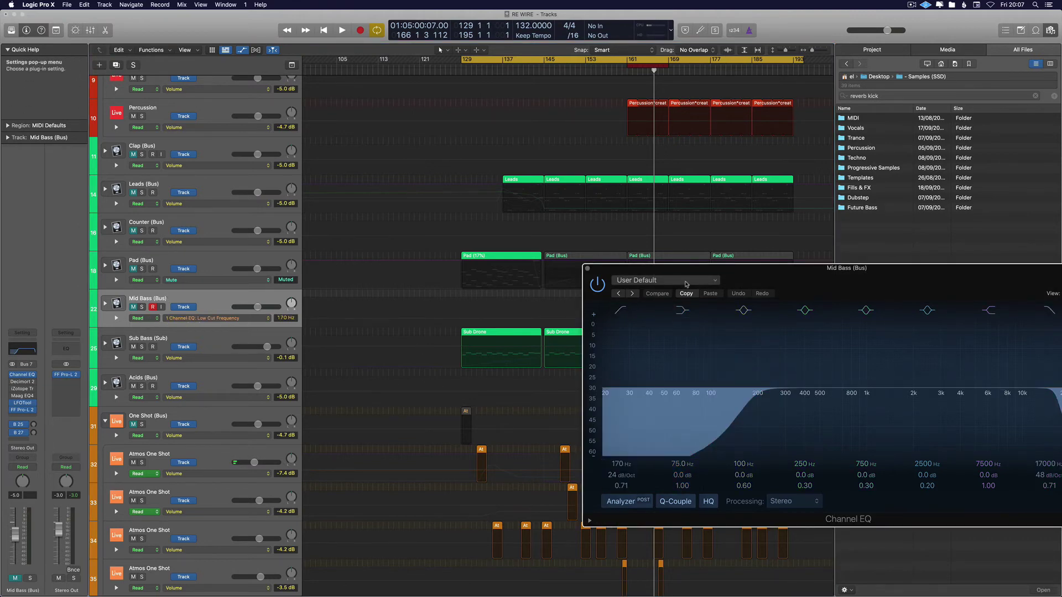
drag(671, 267, 338, 331)
click(725, 474)
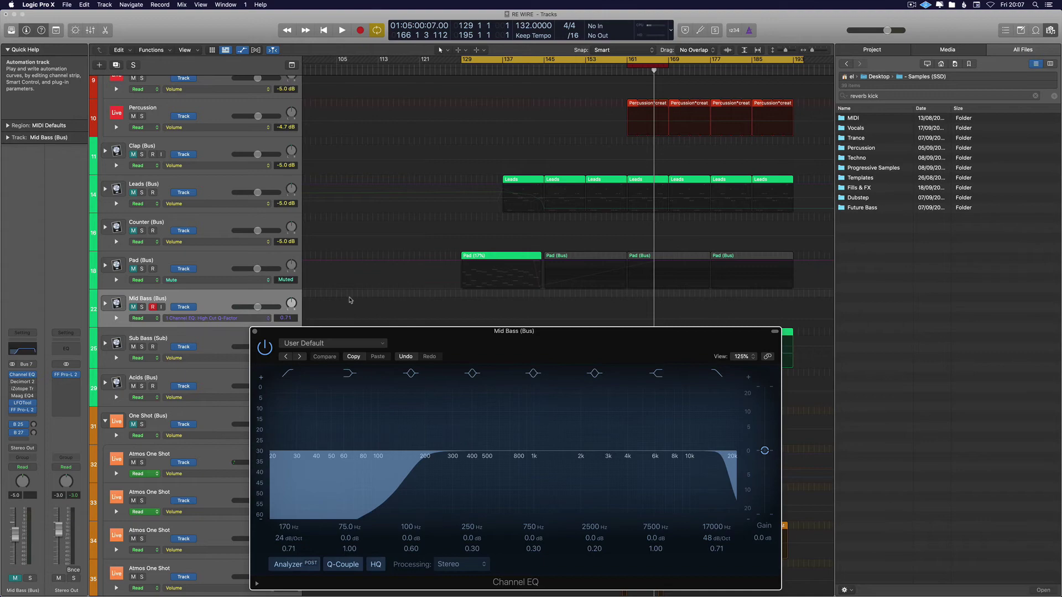
Glance at the Ableton Live arrangement, return to Logic Pro X and hide the automation lanes
scroll(337, 293, right, 5)
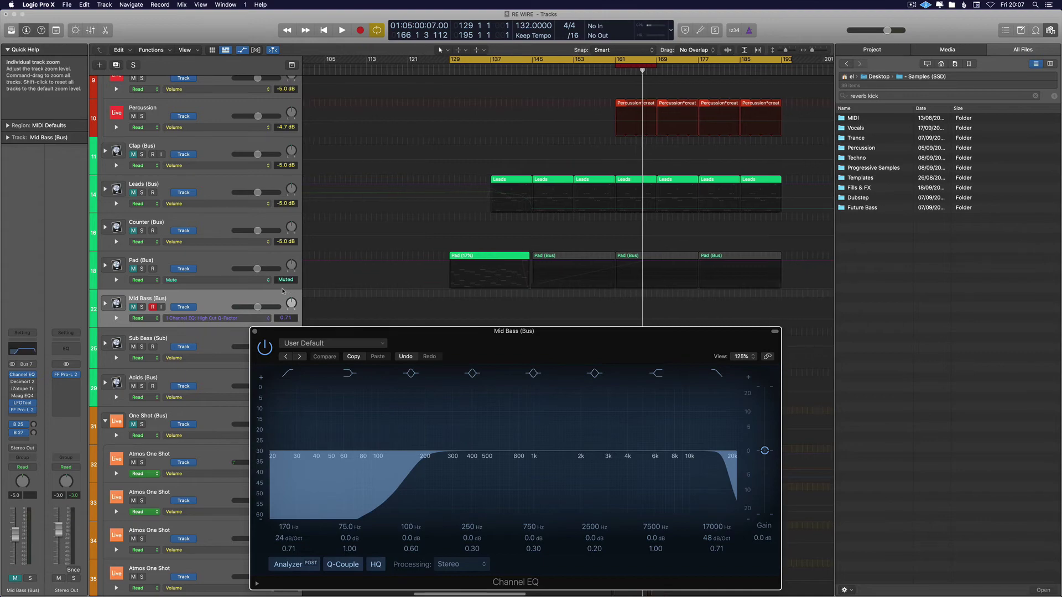
key(ctrl+Right)
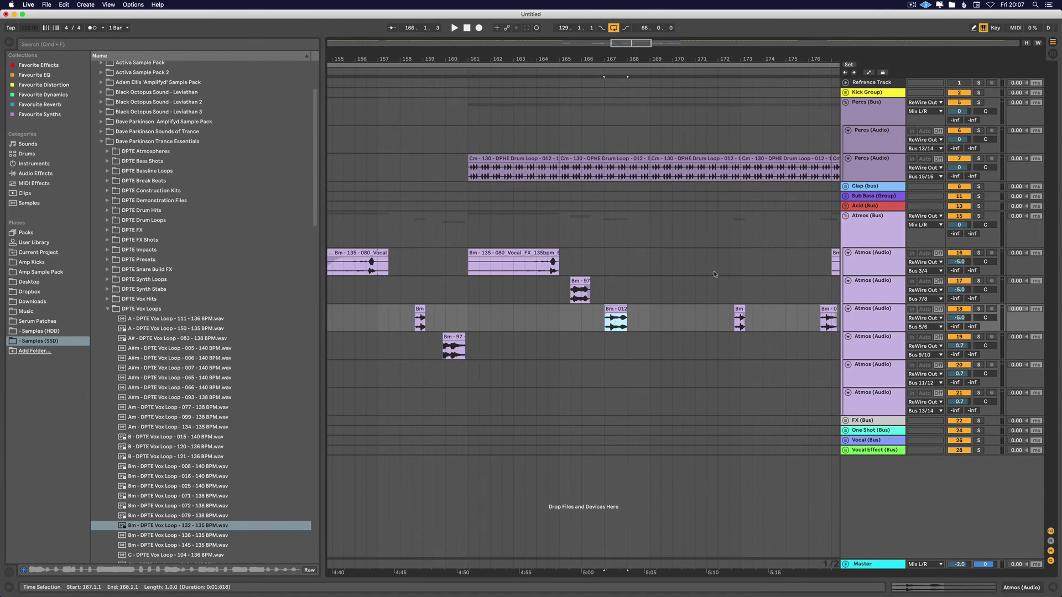
key(ctrl+Left)
key(super+Up)
key(super+Up)
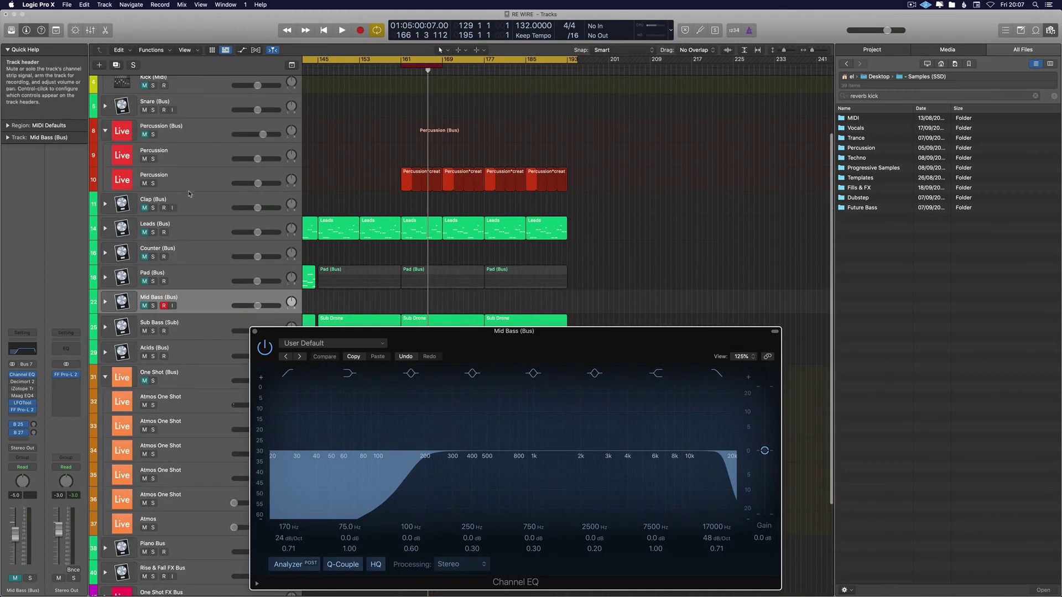
Duplicate the Leads (Bus) track with its channel settings and hide the open plug-in window
click(235, 227)
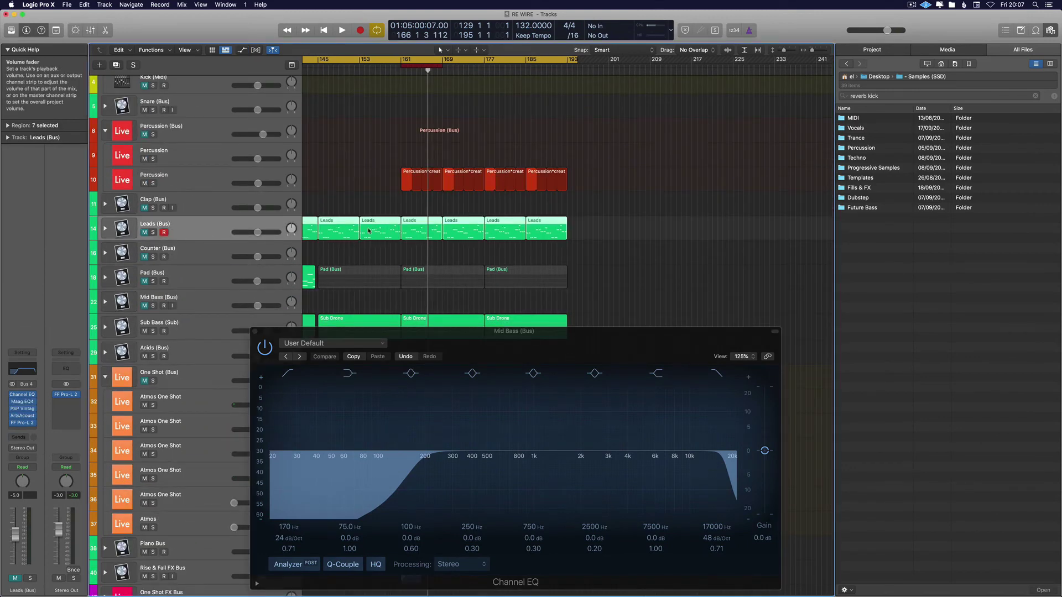
key(super+d)
key(t)
key(t)
key(v)
click(384, 231)
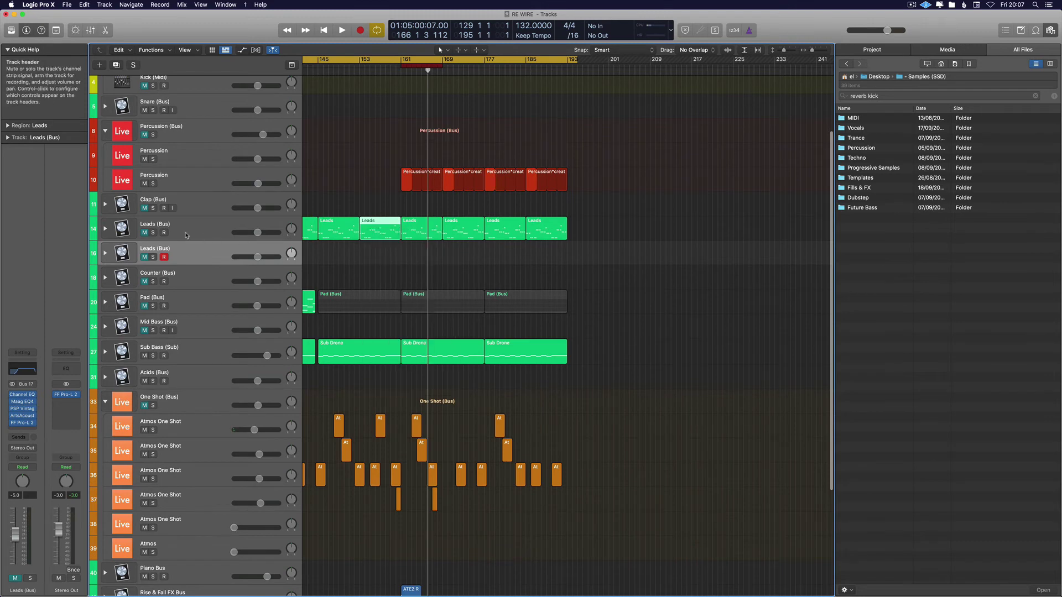
click(186, 236)
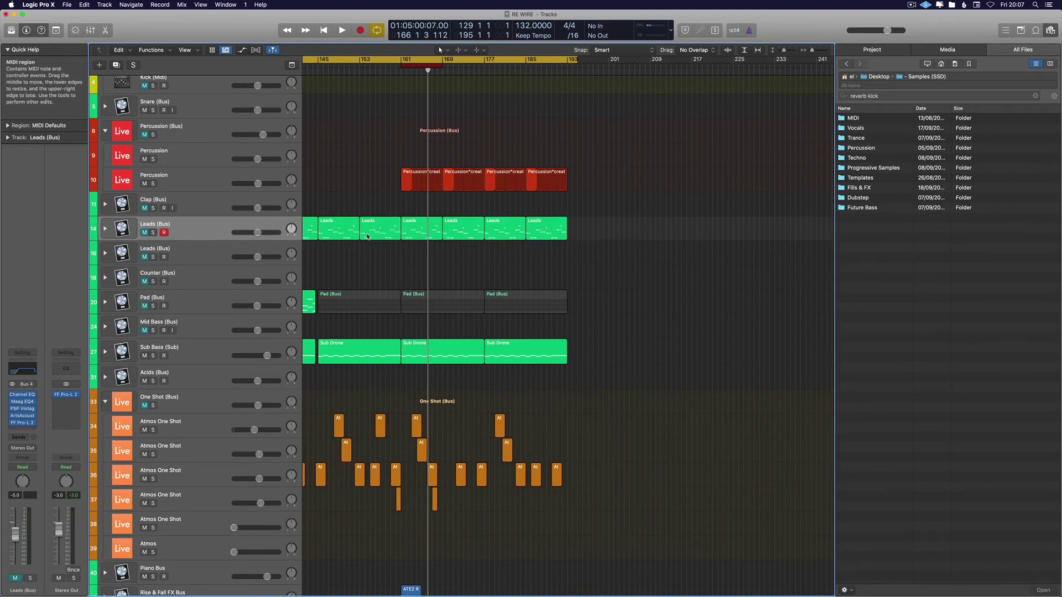
drag(367, 237, 367, 233)
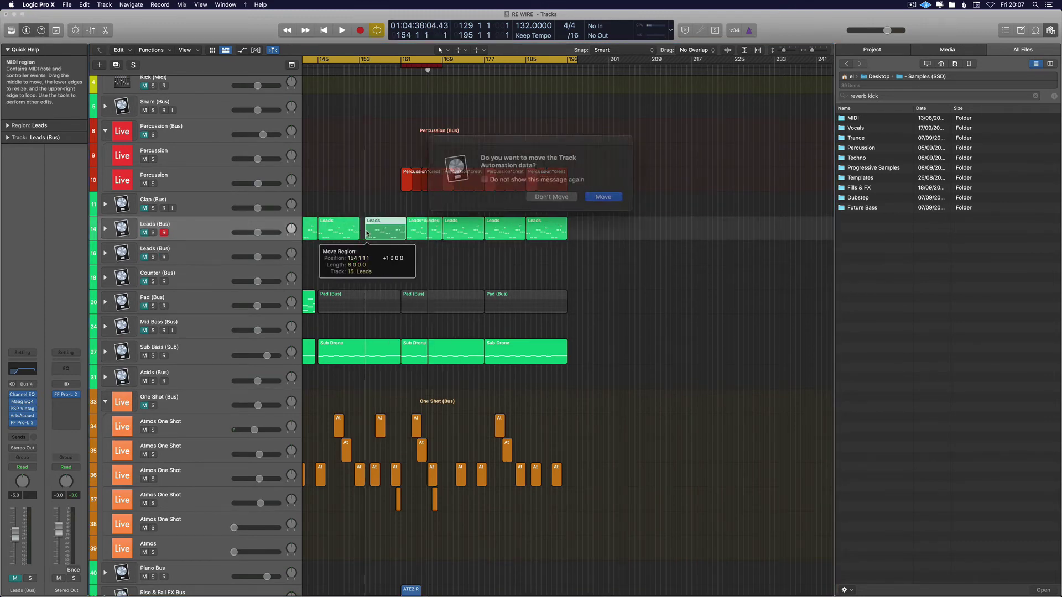
key(Escape)
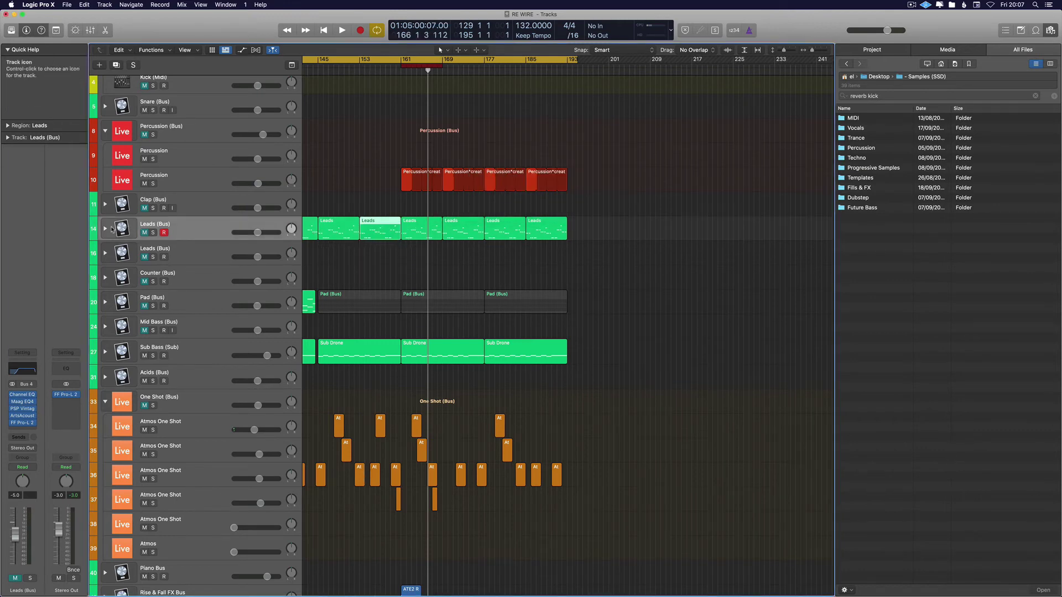
Expand the original Leads (Bus) stack and copy its Leads region at bar 153 onto the duplicated Leads (Bus) track
click(106, 229)
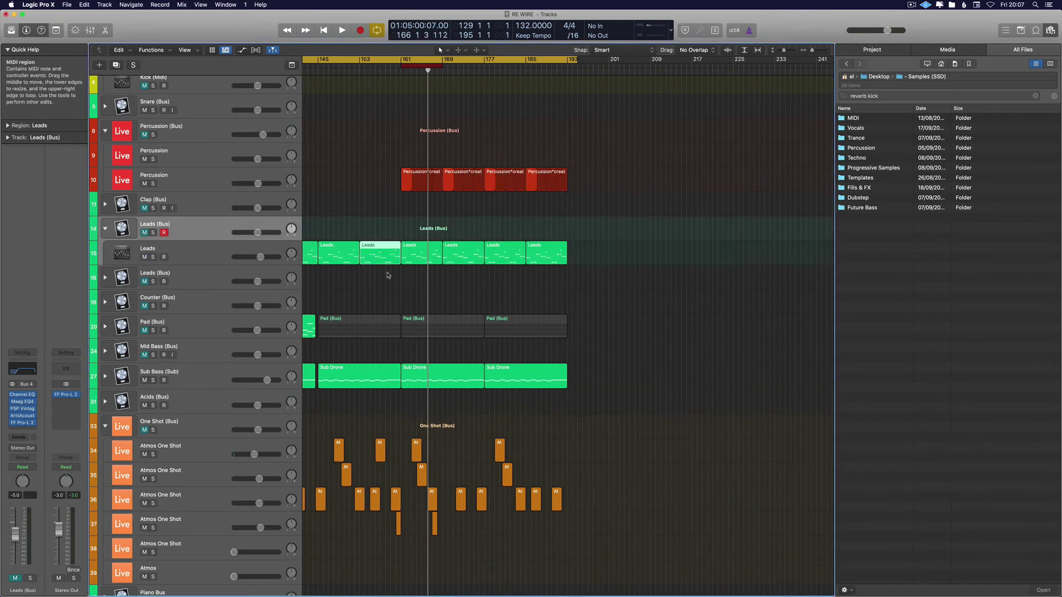
drag(387, 255, 388, 279)
click(538, 192)
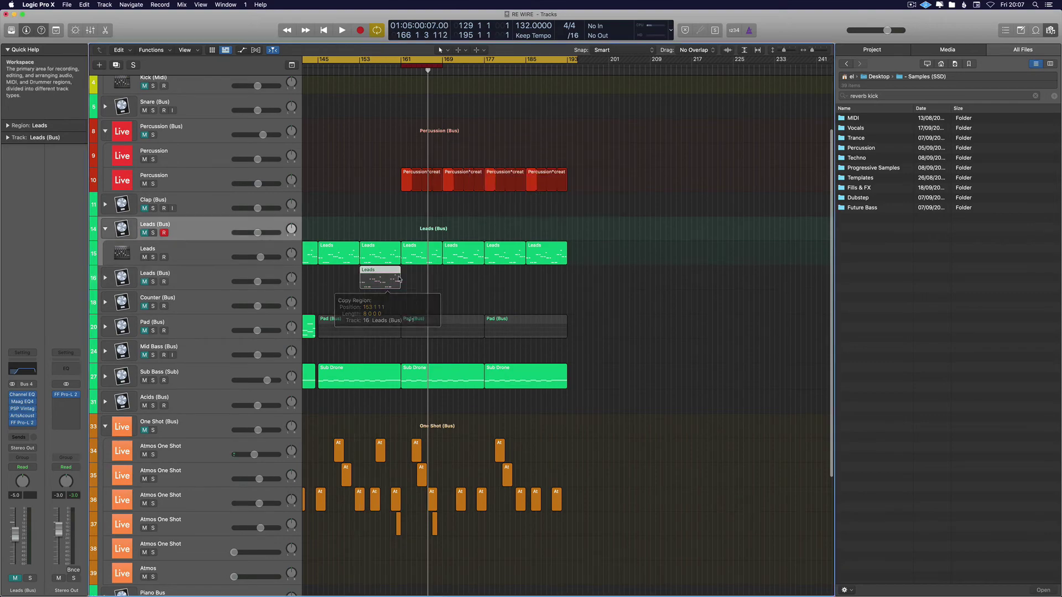
Open the original Leads region at bar 153 in the Piano Roll and examine its note pattern
double_click(371, 255)
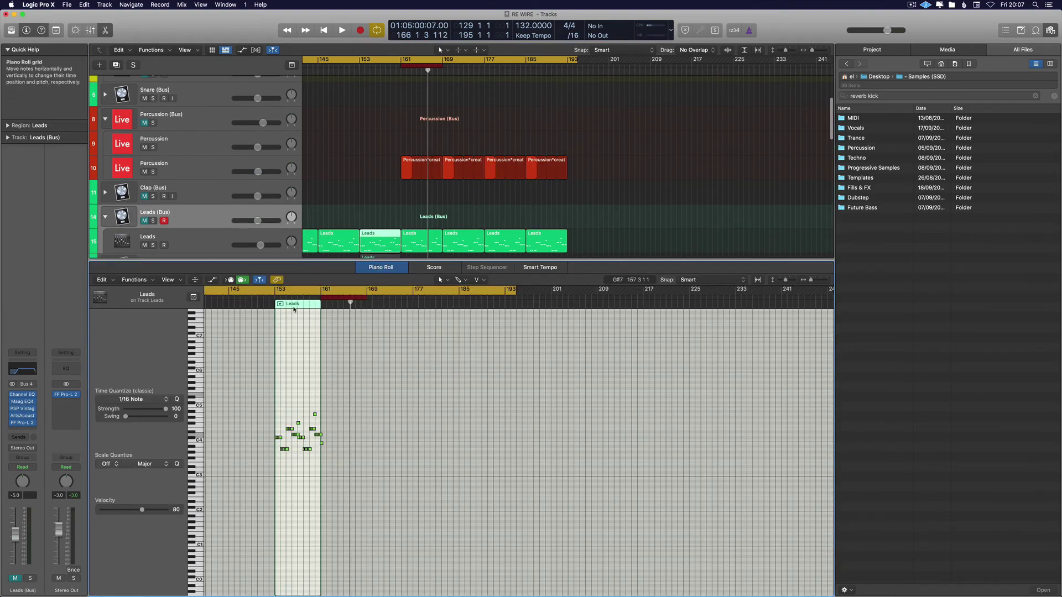
scroll(323, 355, up, 5)
scroll(329, 360, left, 5)
scroll(330, 361, up, 5)
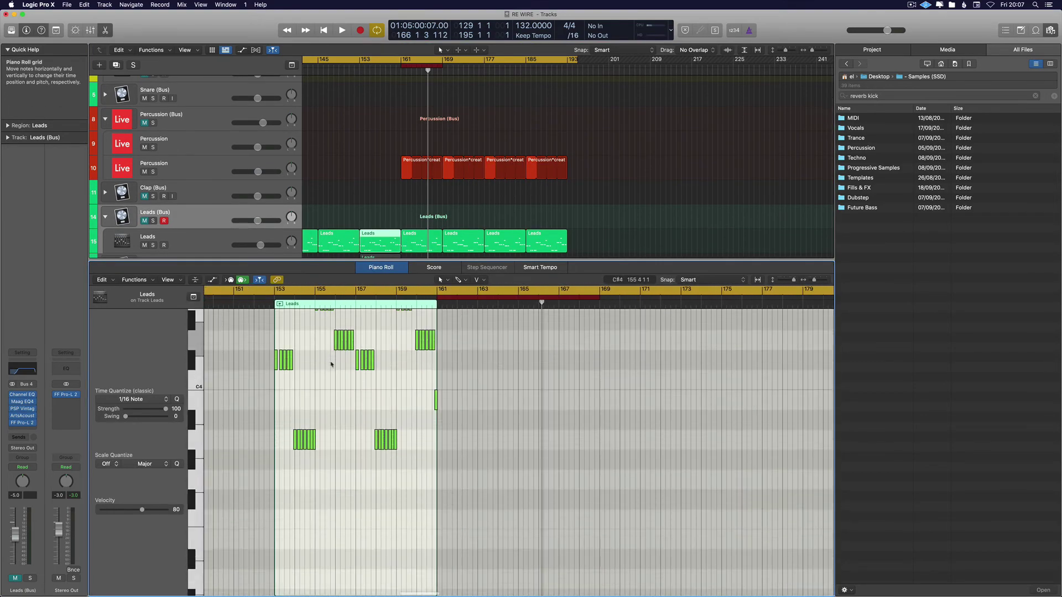
scroll(336, 367, down, 1)
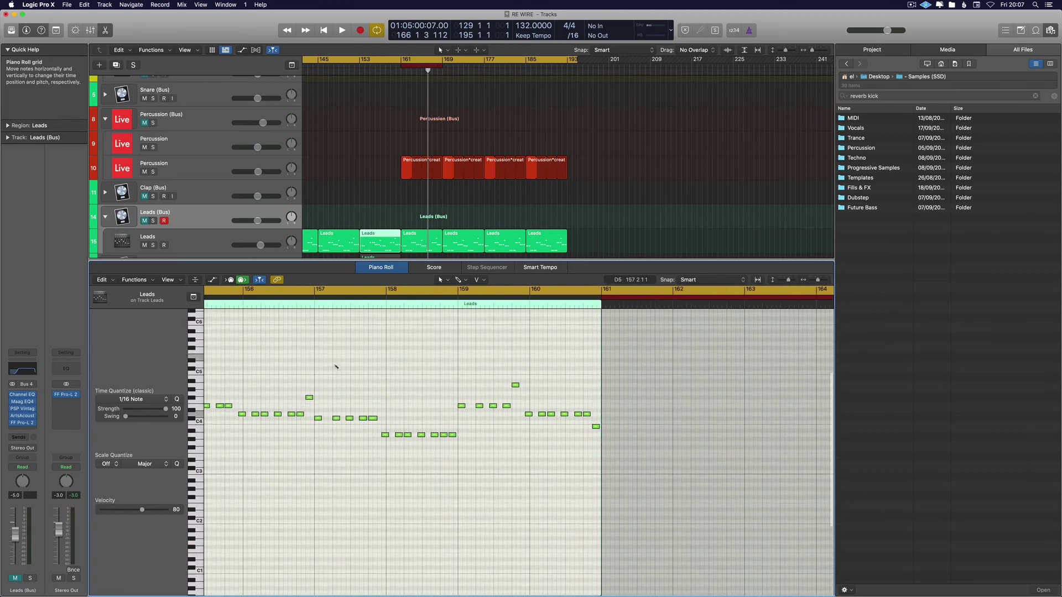
scroll(330, 366, up, 6)
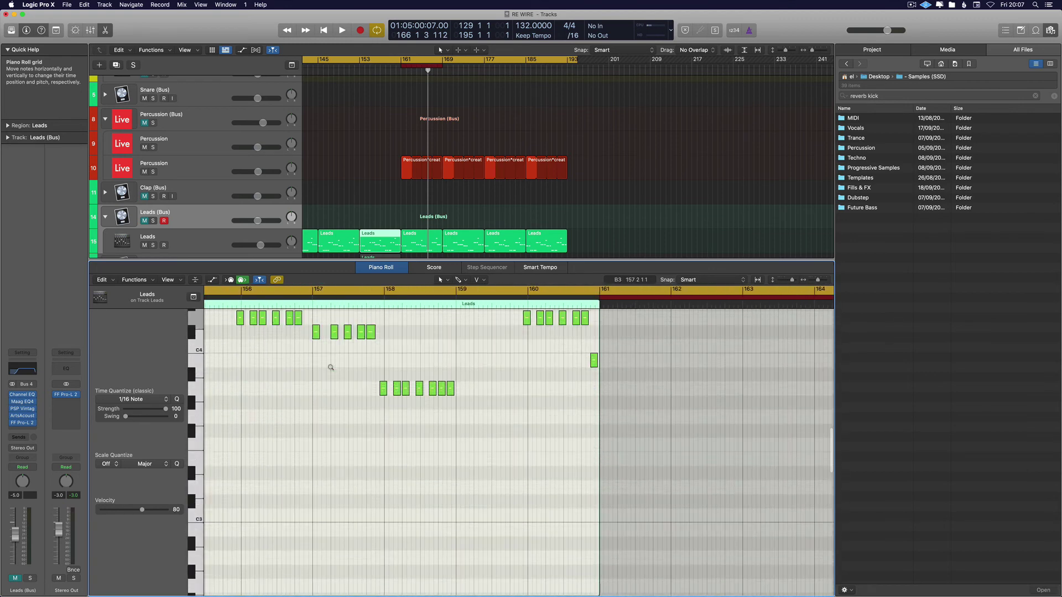
scroll(308, 366, up, 3)
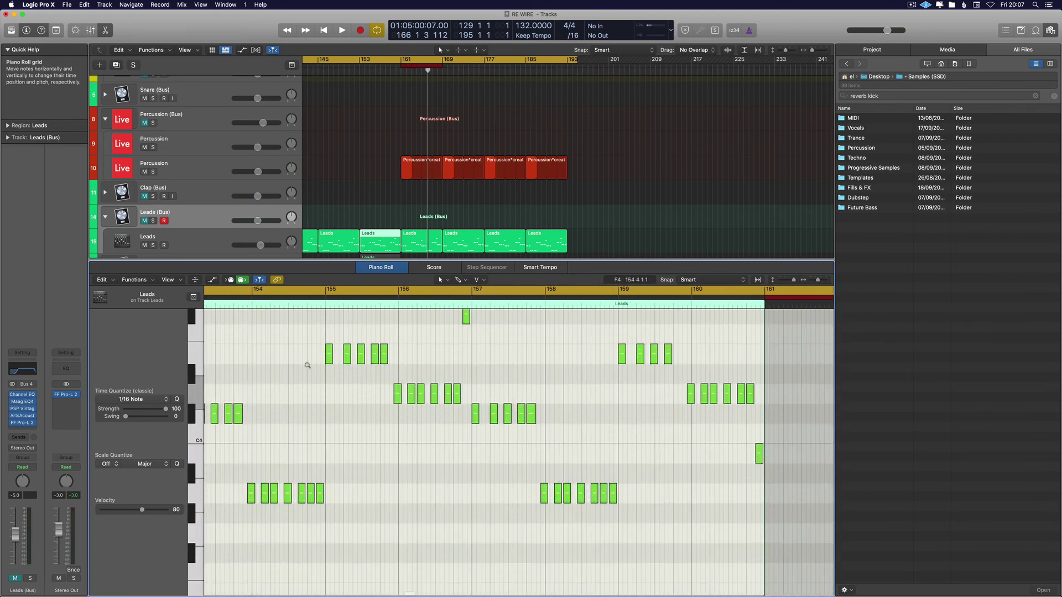
scroll(309, 364, down, 5)
scroll(311, 363, up, 4)
scroll(314, 361, left, 5)
scroll(316, 361, right, 6)
scroll(314, 361, left, 6)
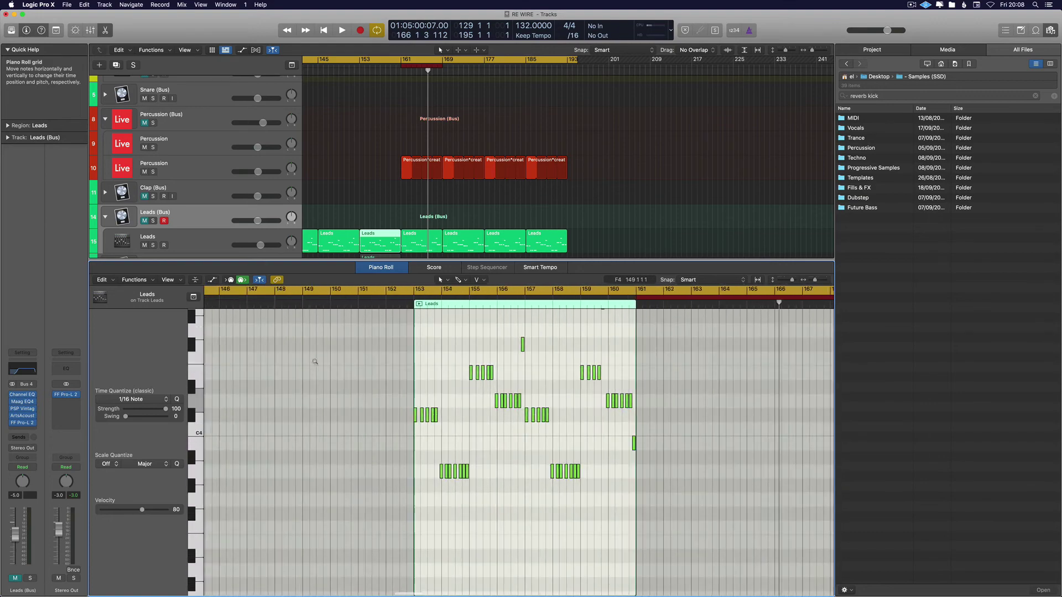
scroll(340, 365, right, 5)
scroll(341, 365, left, 5)
scroll(420, 238, down, 1)
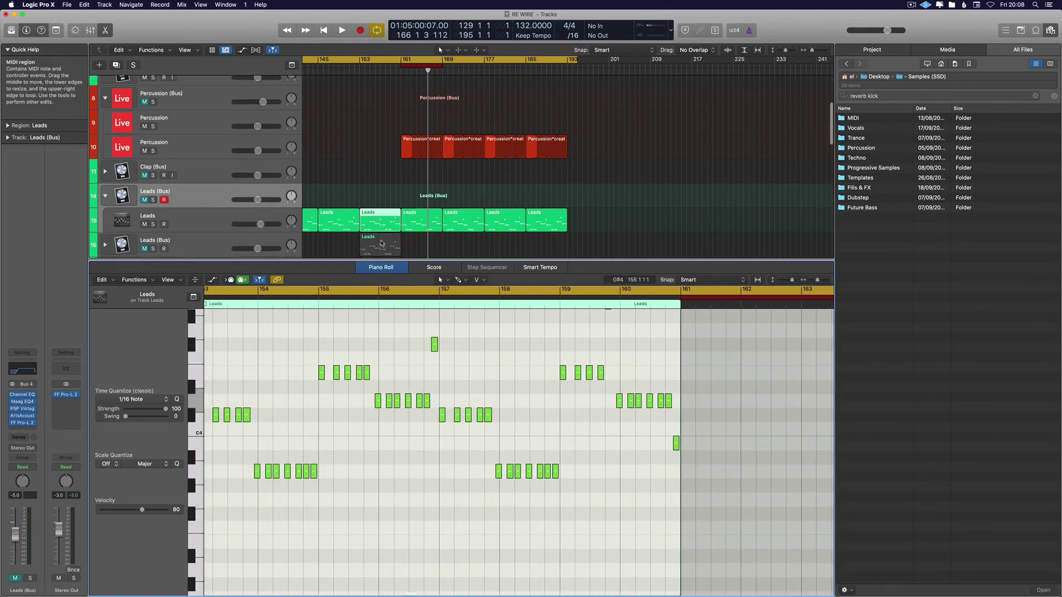
Compare the original Leads region at bar 153 with its copy on the duplicated track in the Piano Roll
click(380, 227)
click(381, 243)
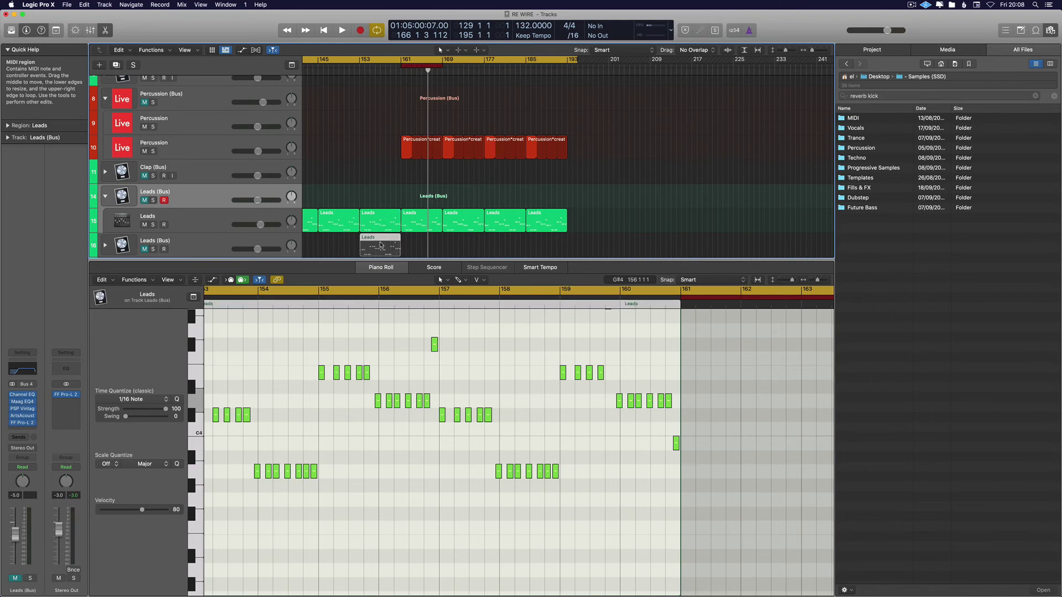
scroll(386, 388, up, 1)
scroll(370, 210, up, 1)
click(378, 226)
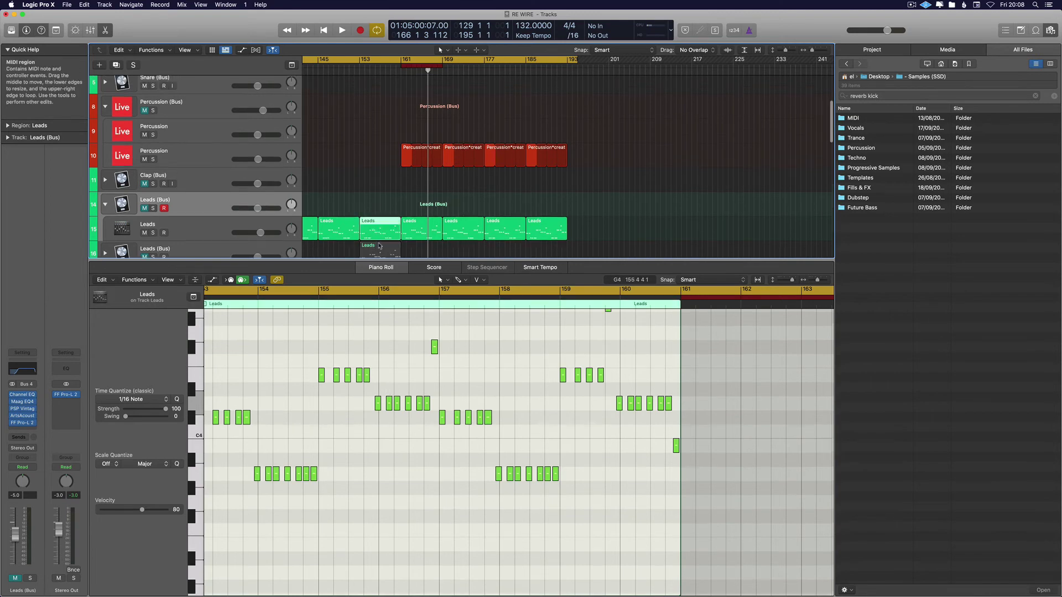
click(380, 247)
scroll(423, 381, down, 5)
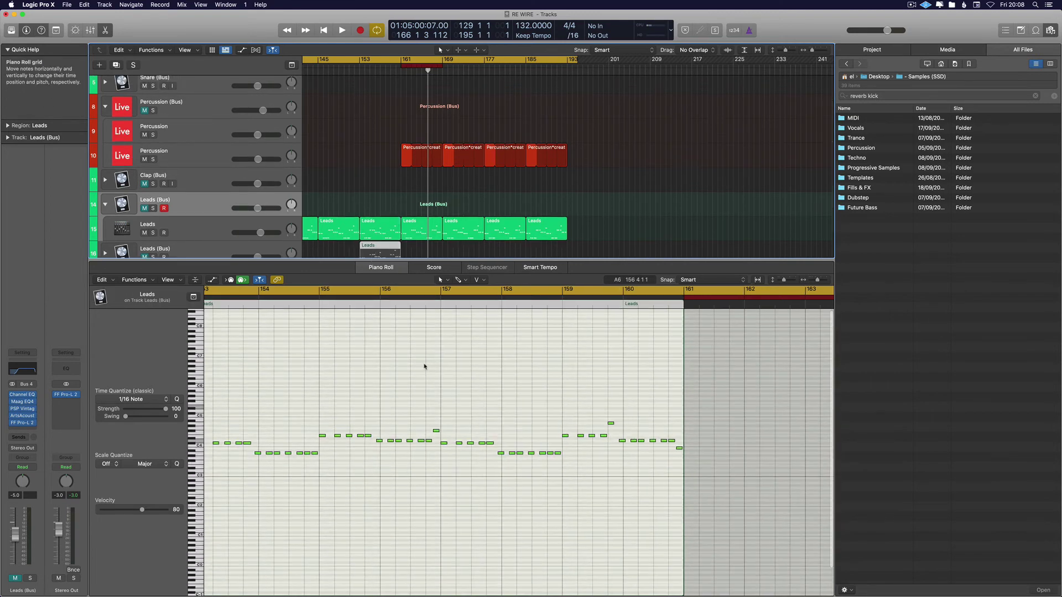
scroll(424, 368, down, 5)
scroll(426, 362, down, 5)
scroll(426, 357, down, 3)
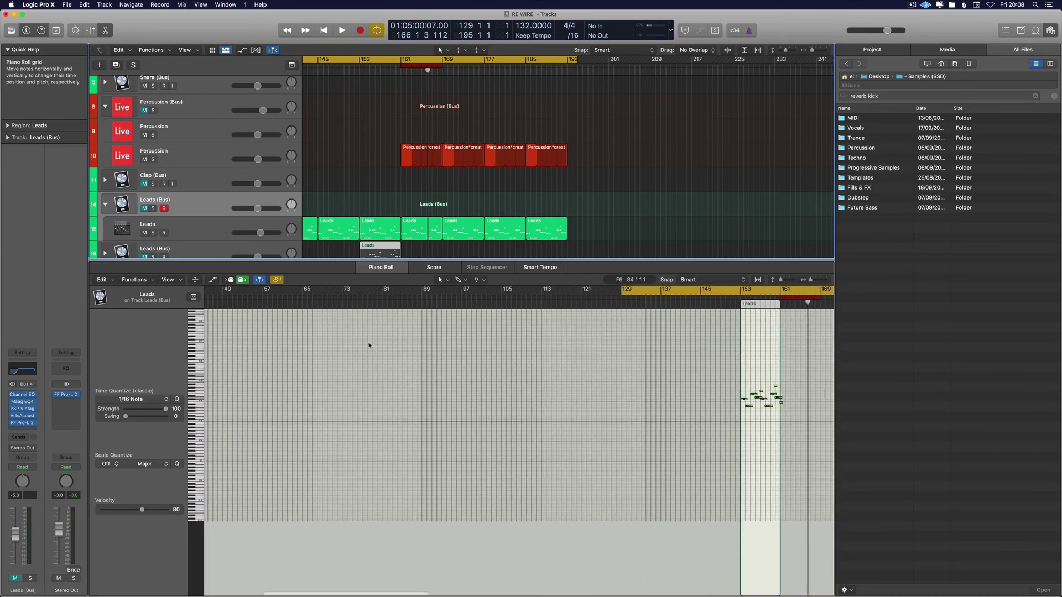
scroll(367, 347, left, 5)
scroll(351, 327, right, 8)
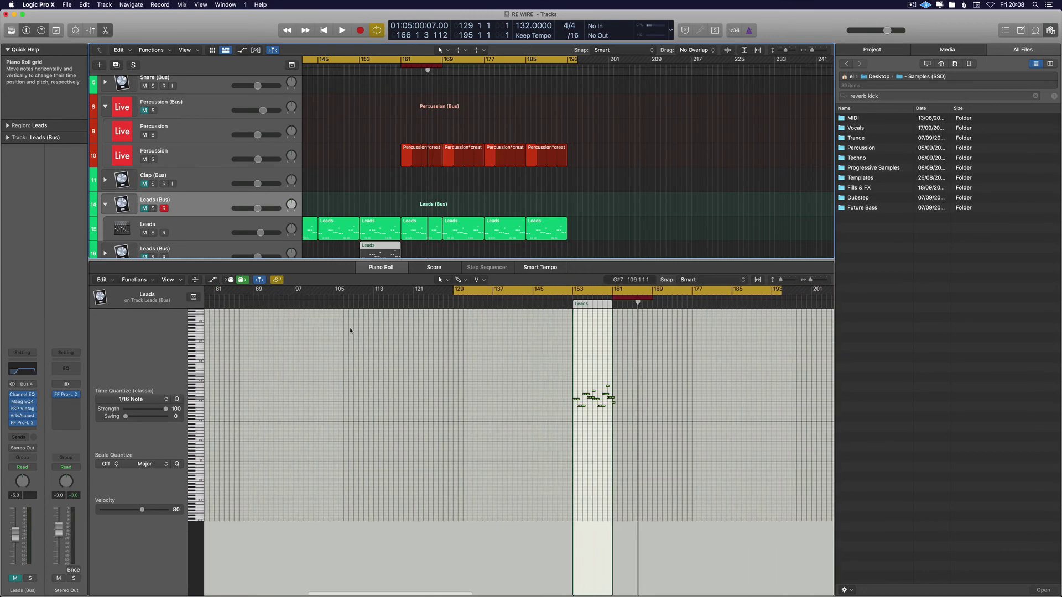
Close the Piano Roll and delete the copied Leads region from the duplicated Leads (Bus) track
key(p)
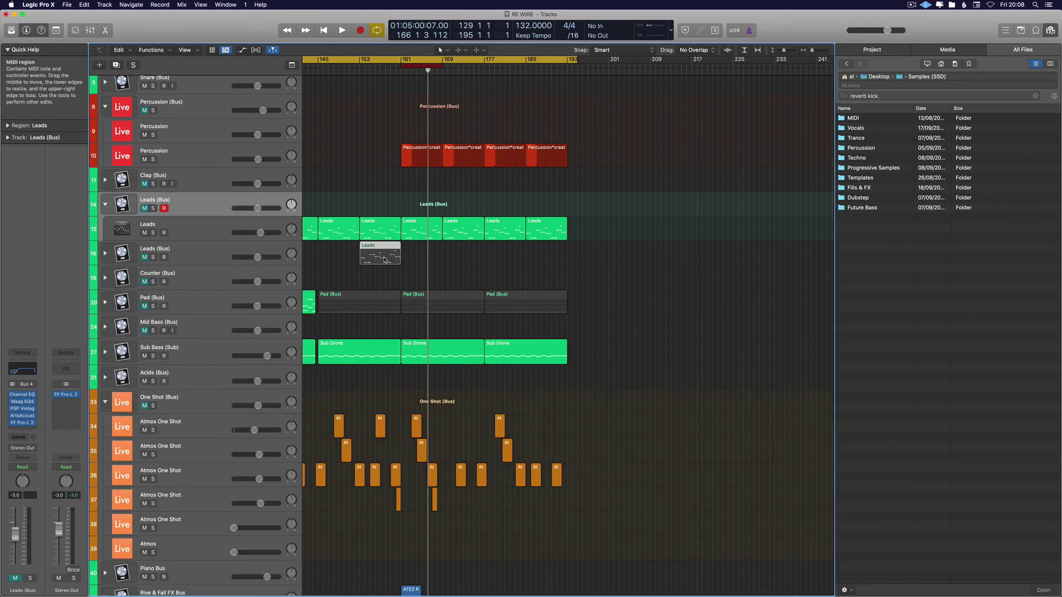
key(Delete)
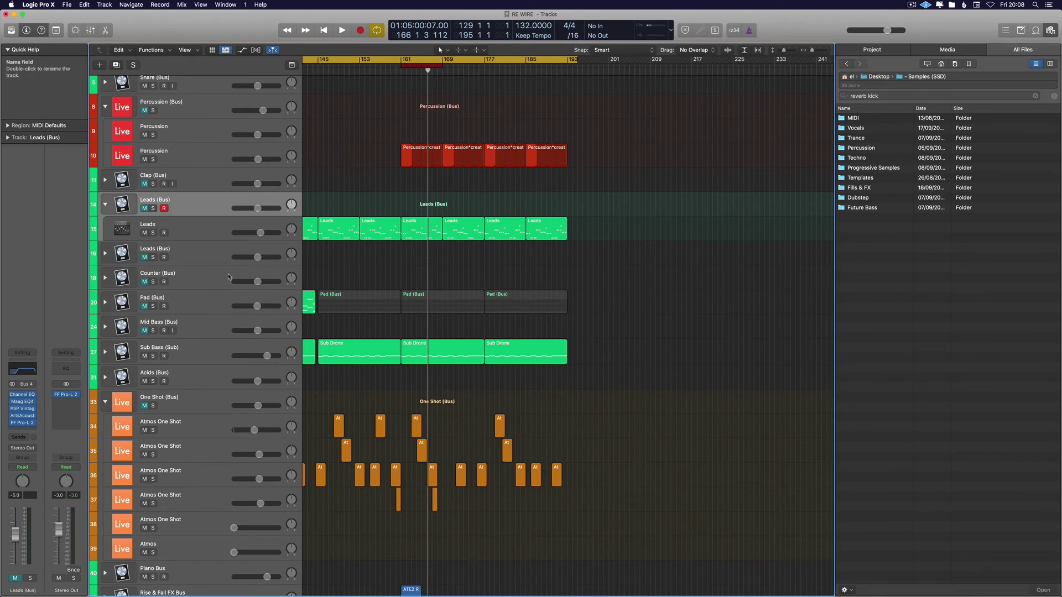
Solo the Sub Bass (Sub) track and bring its Sub Drone regions from bar 129 to 193 into view
click(154, 357)
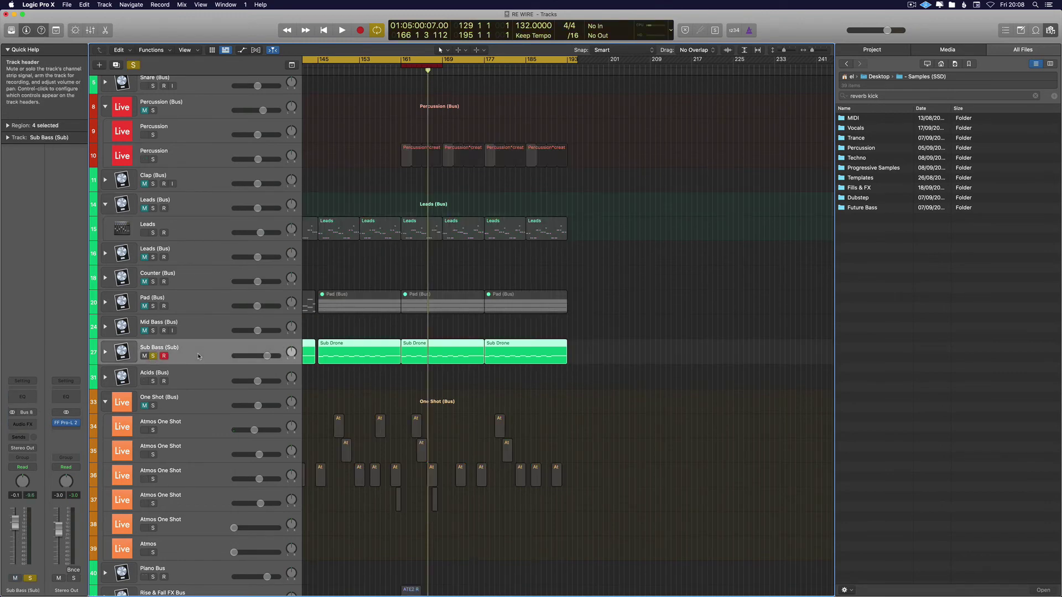
scroll(611, 145, left, 10)
scroll(610, 145, right, 10)
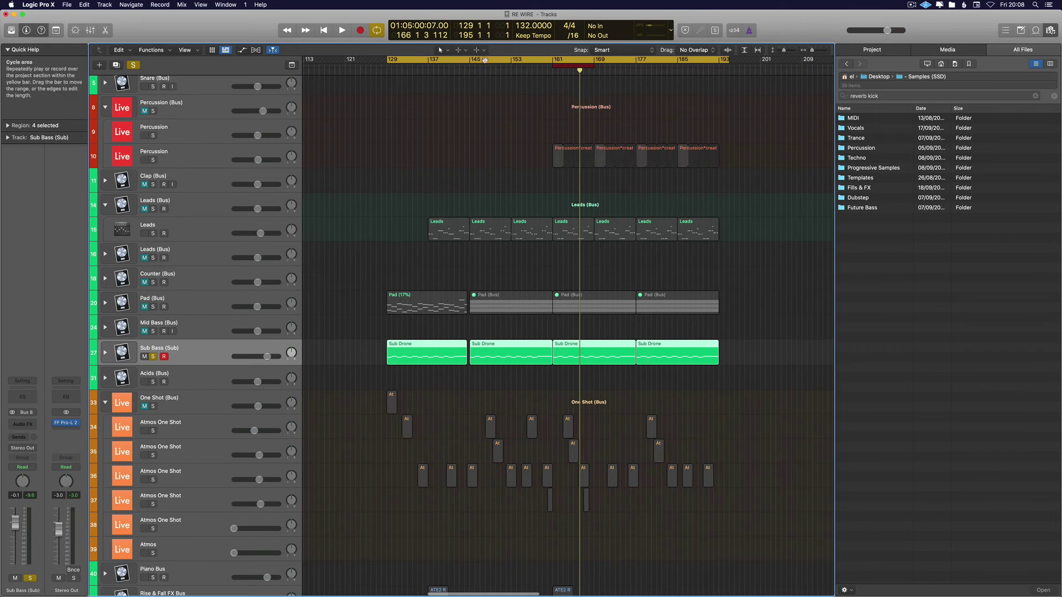
Move the cycle range to bars 145 through 211 and clear the region selection
drag(481, 61, 564, 63)
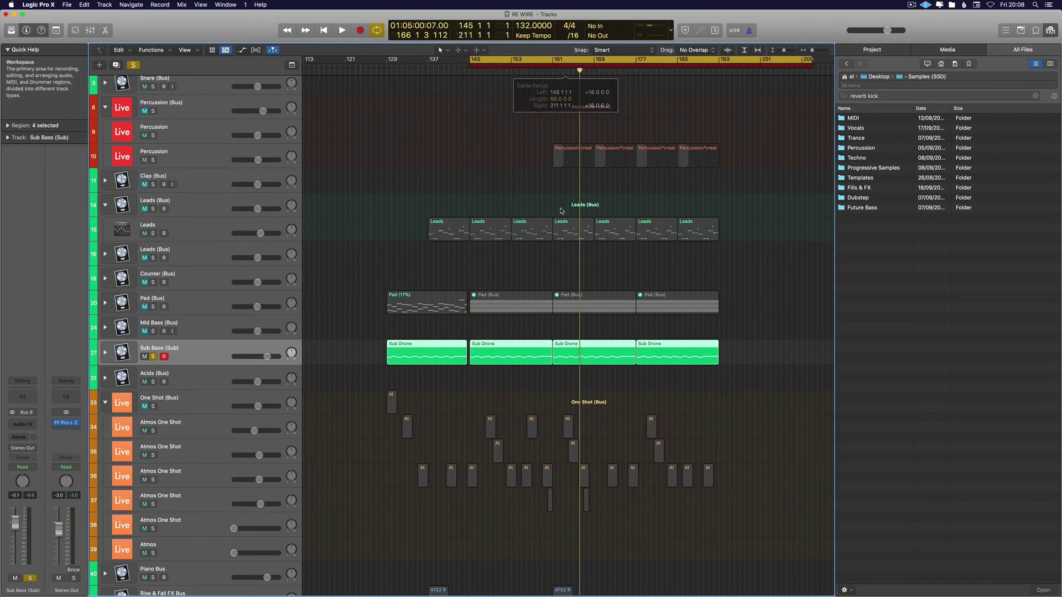
key(super+Right)
key(super+Right)
scroll(563, 211, right, 5)
scroll(559, 211, left, 5)
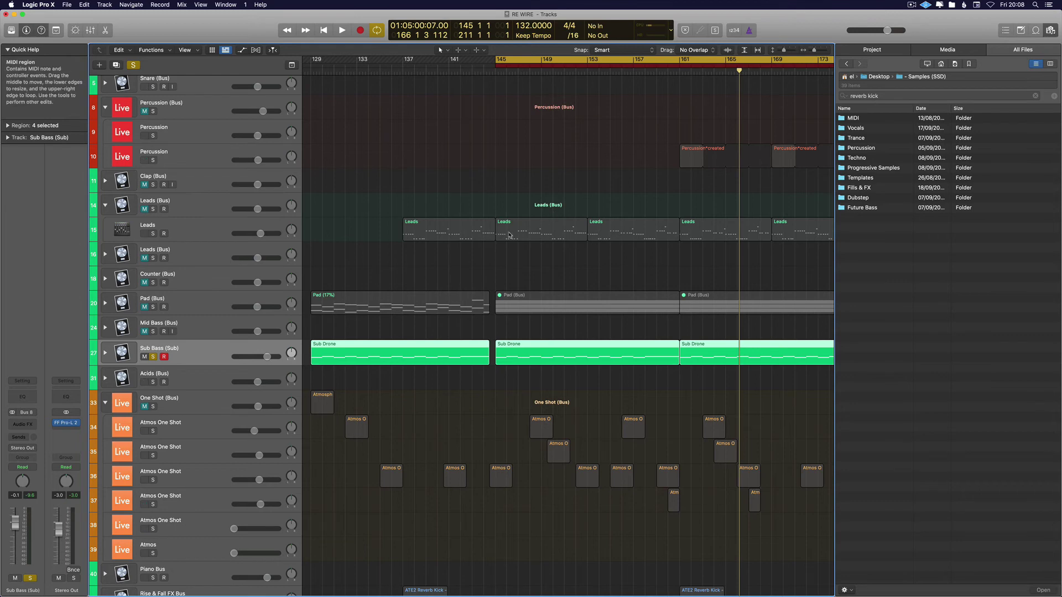
scroll(509, 235, right, 3)
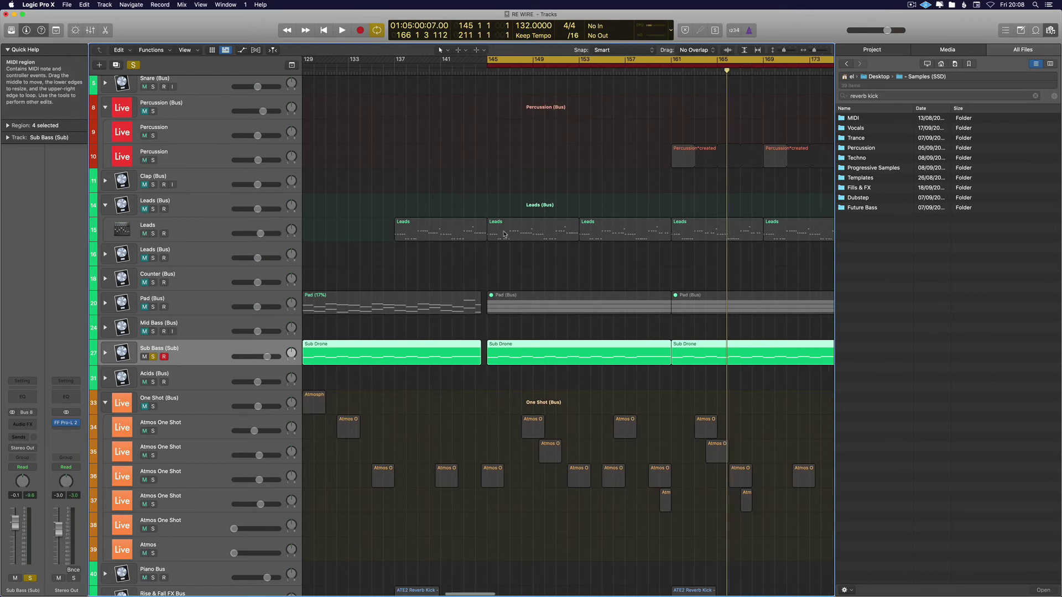
click(458, 256)
scroll(504, 225, right, 4)
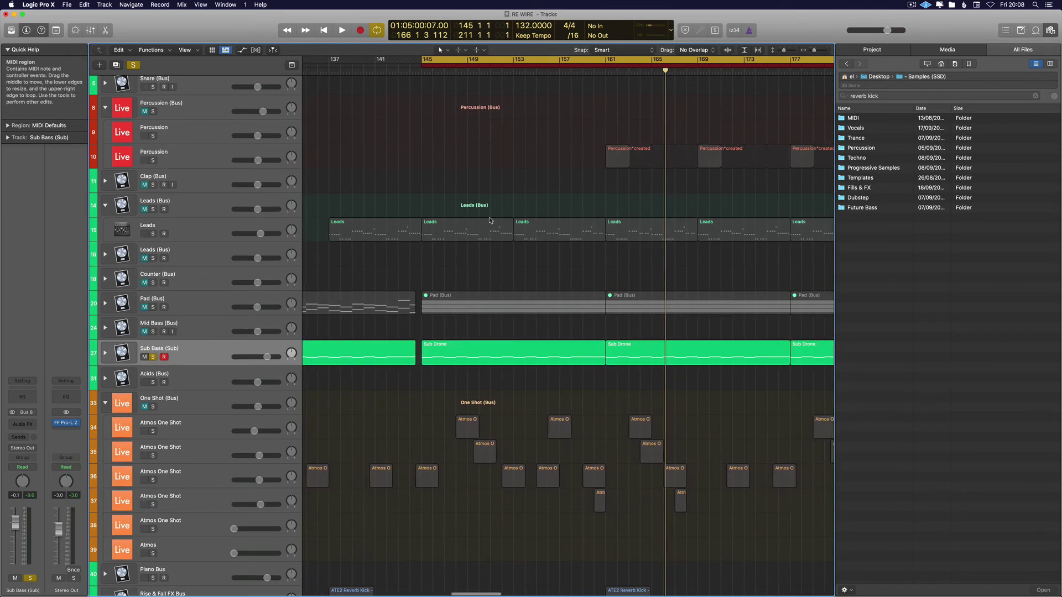
Play the soloed Sub Bass (Sub) from bar 145 briefly, stop, and return the playhead to bar 145
key(Return)
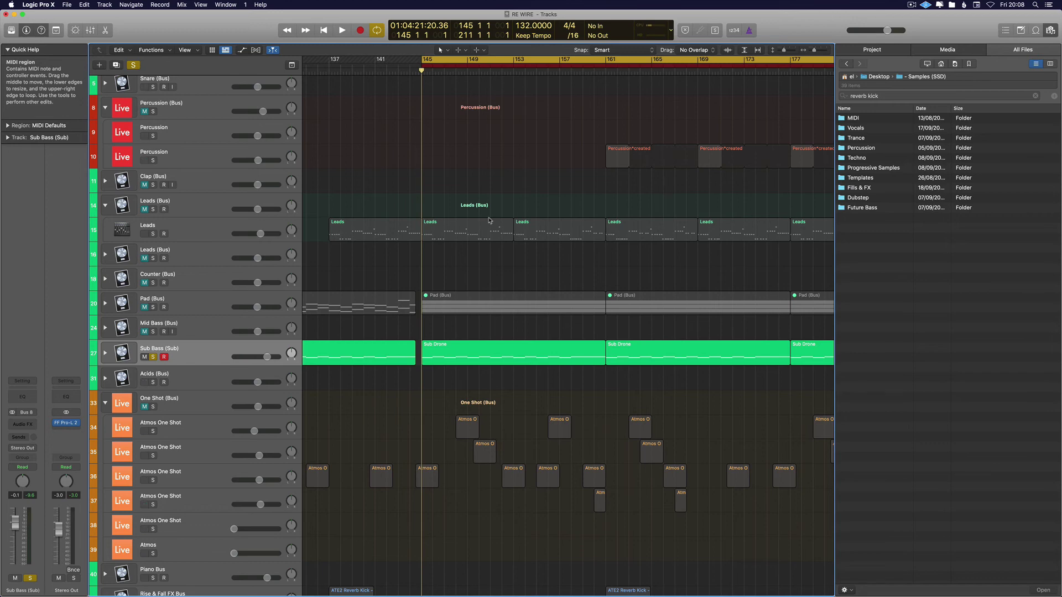
key(space)
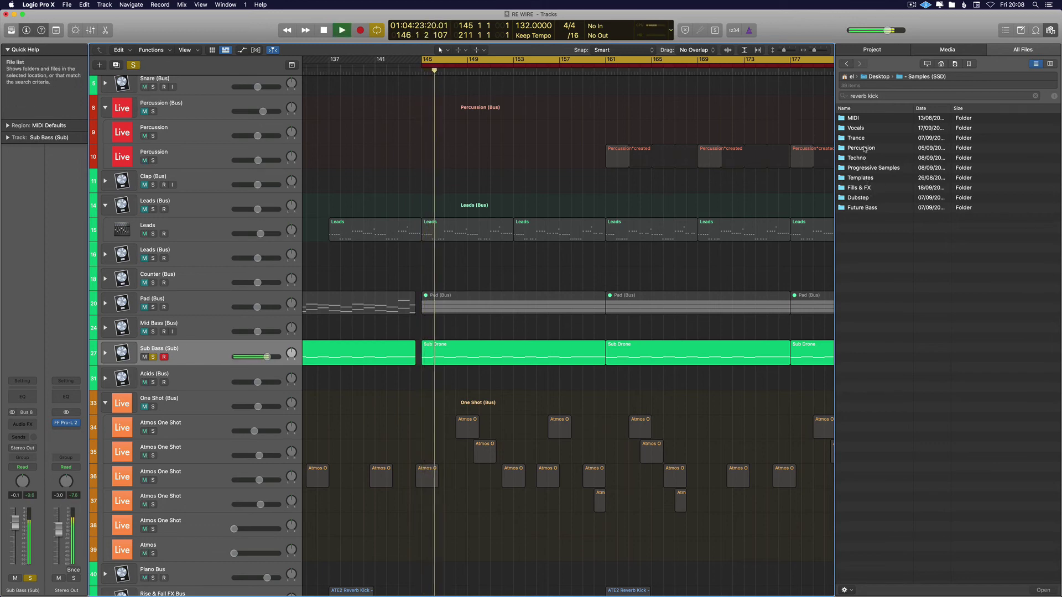
key(space)
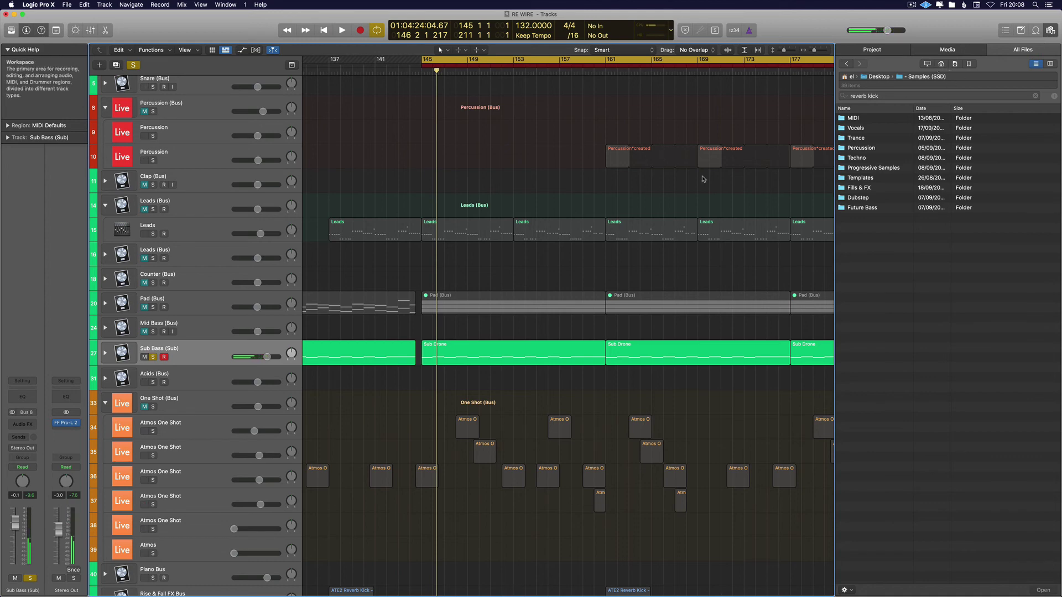
key(f)
key(Return)
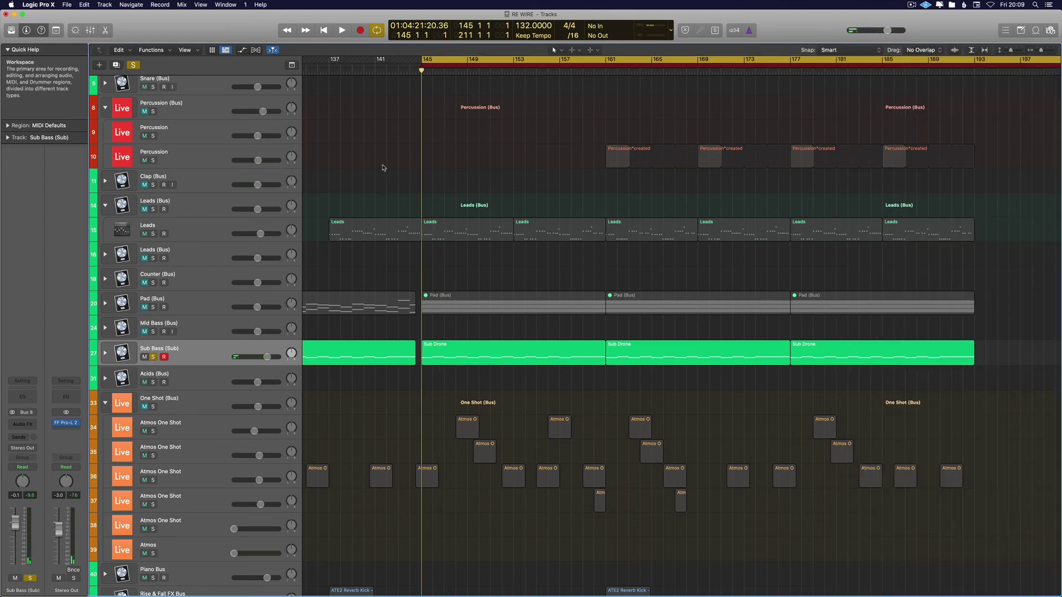
Show the file browser's bookmarks and open the - Samples (SSD) folder
key(f)
click(970, 64)
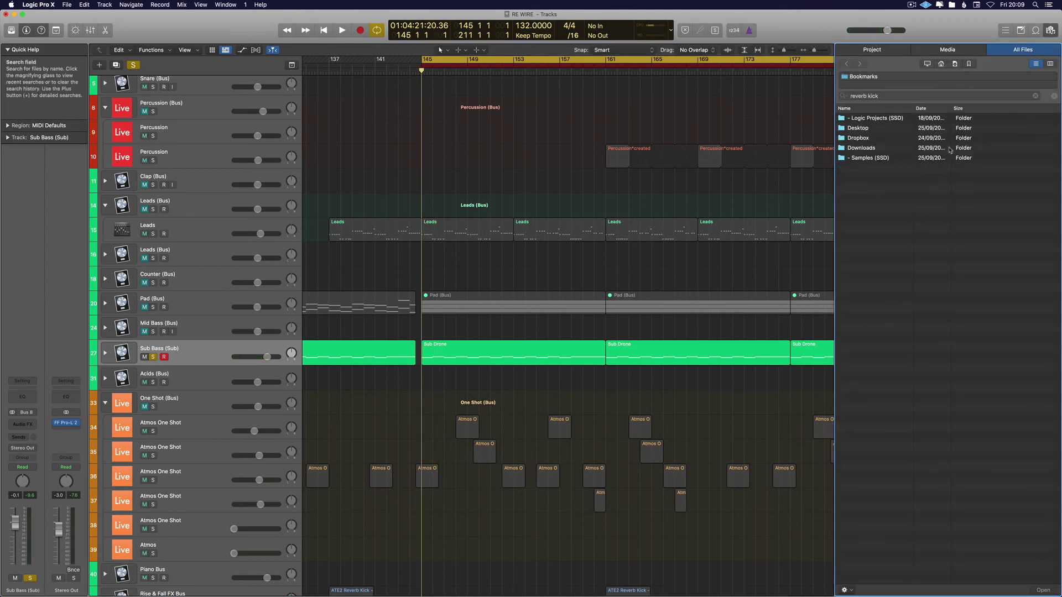
click(863, 128)
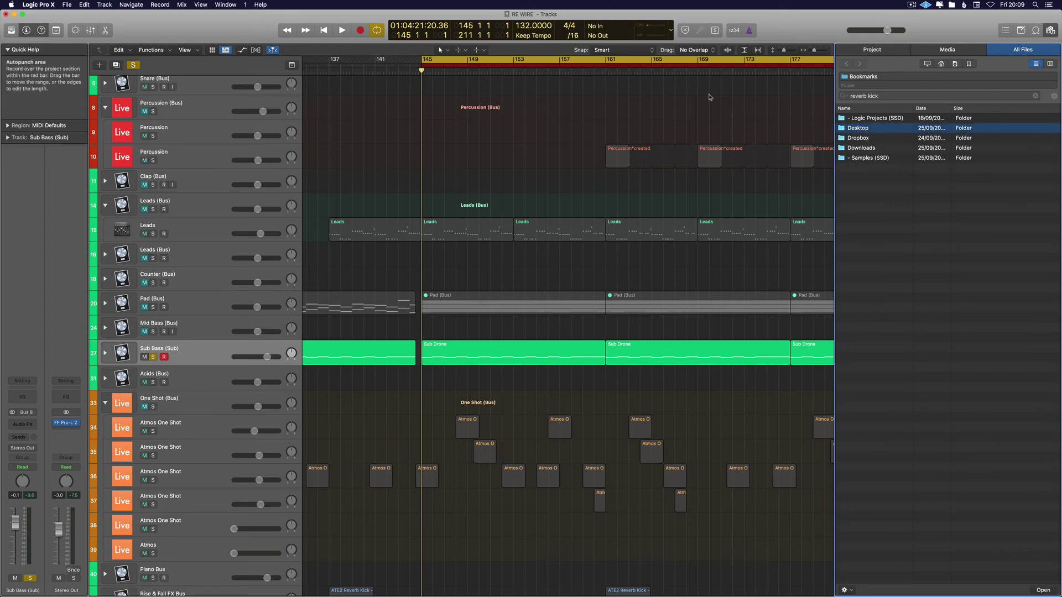
key(f)
key(f)
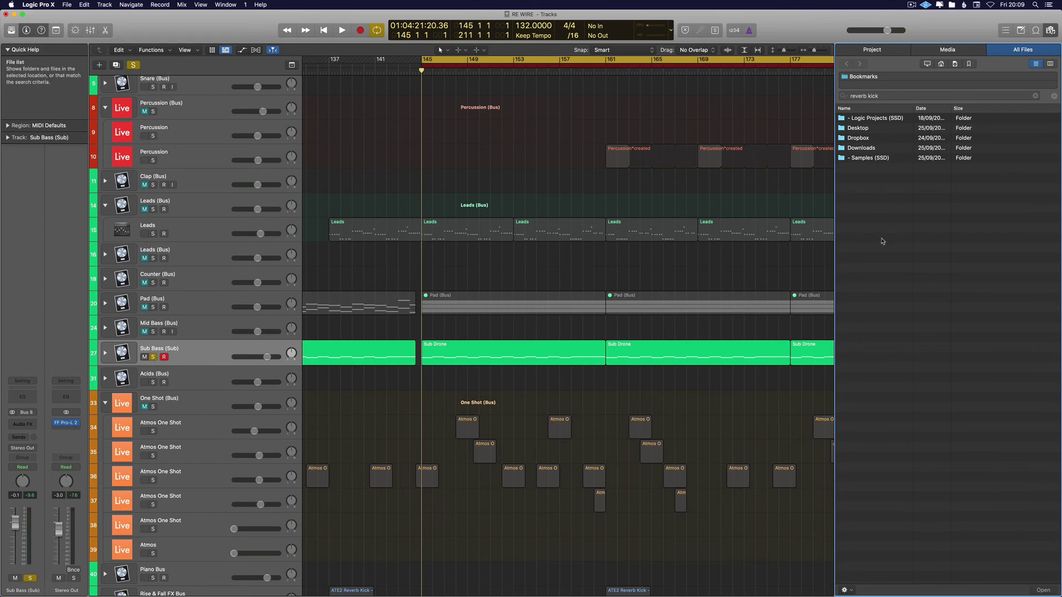
double_click(866, 159)
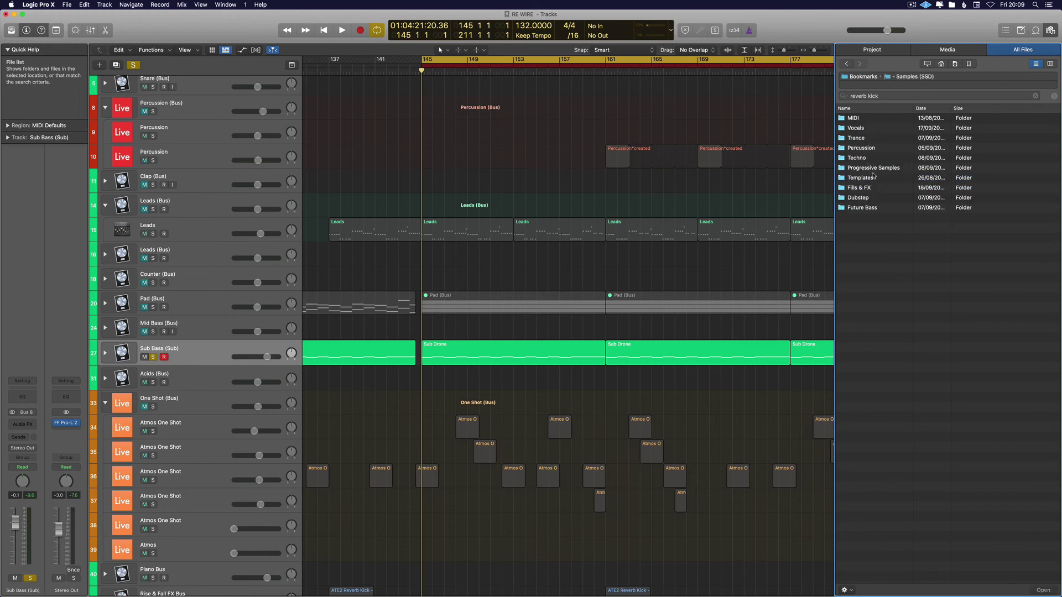
Open the 140 BPM Vocal Loops folder of the Dave Parkinson Sounds of Trance pack and audition Vocal Loop 007
double_click(857, 139)
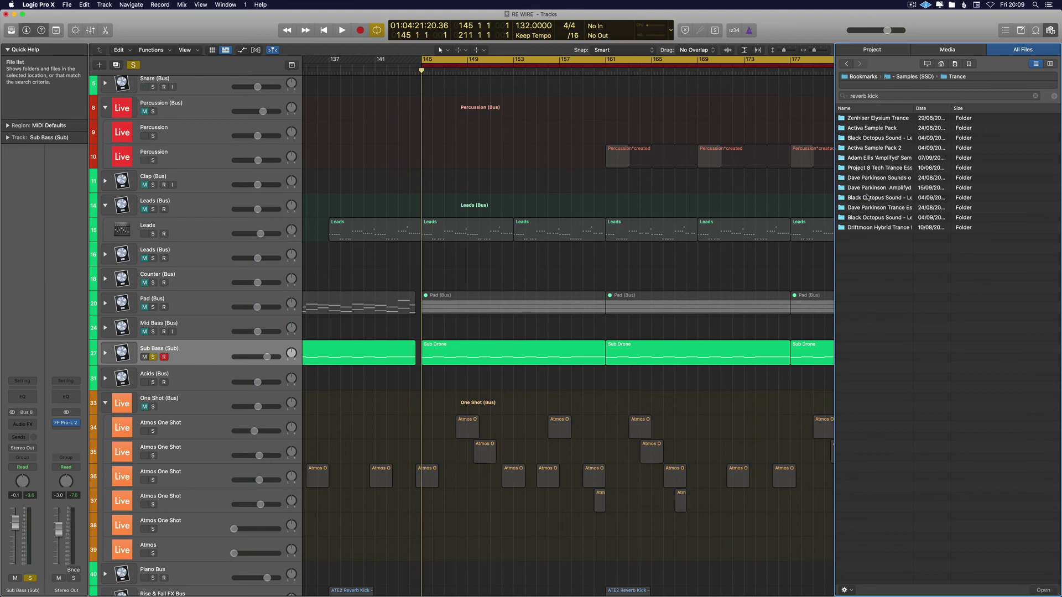
double_click(913, 109)
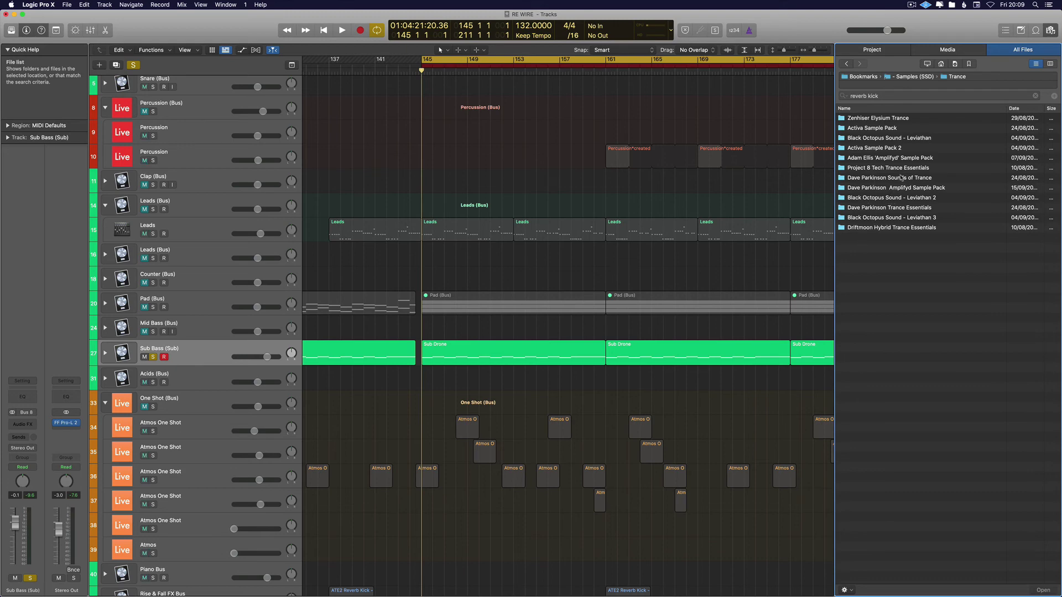
double_click(901, 177)
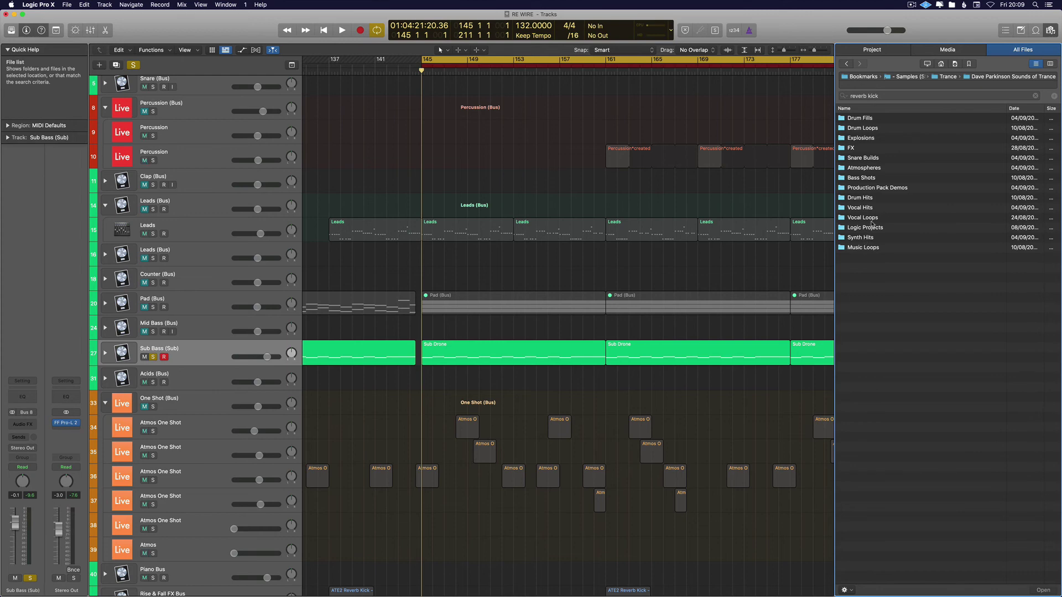
double_click(871, 221)
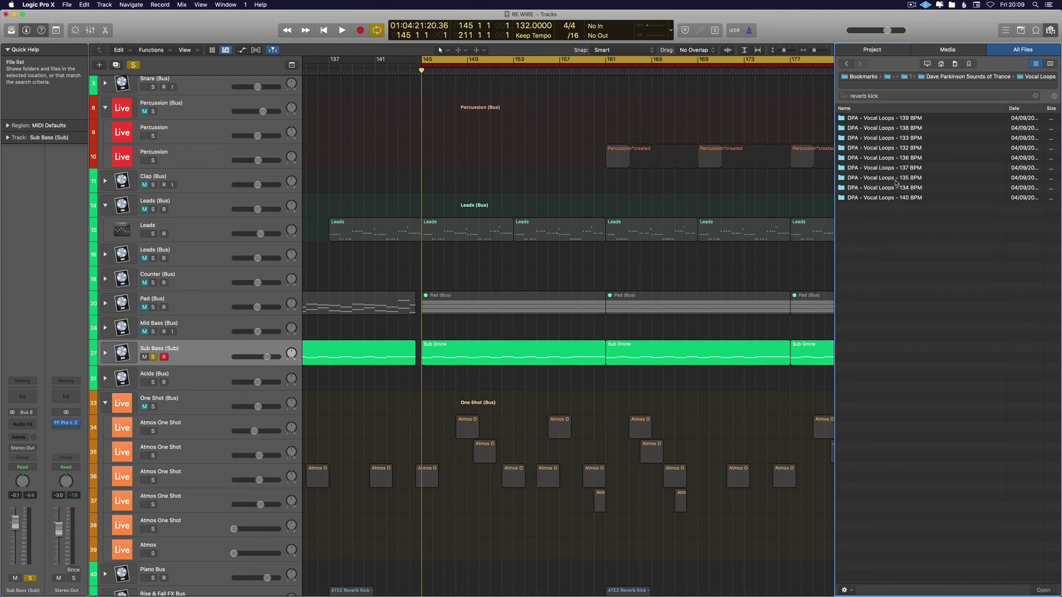
double_click(893, 198)
click(913, 148)
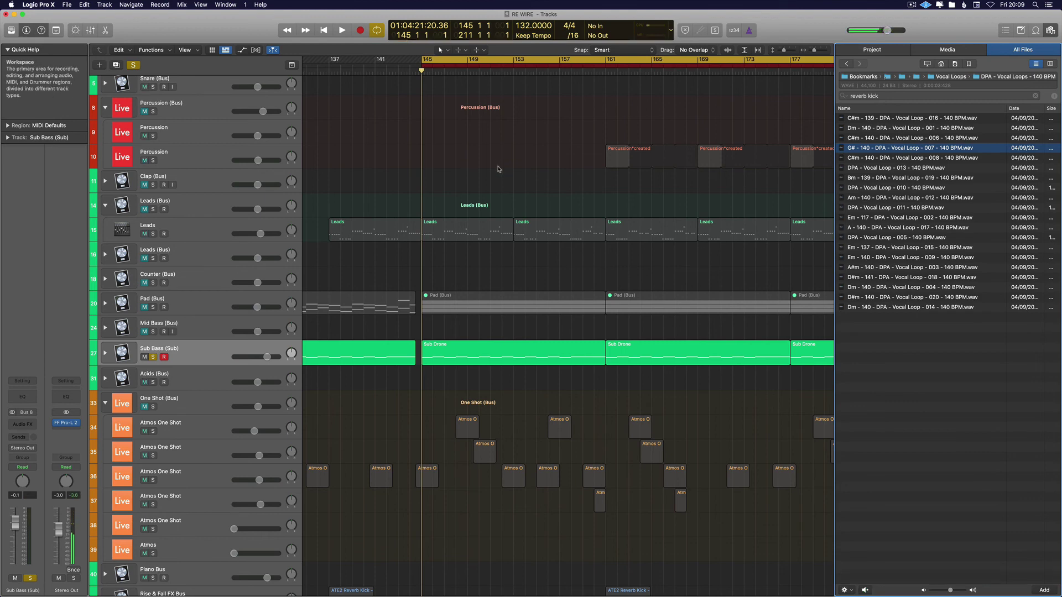
Play the Sub Drone regions from bar 145 while auditioning DPA Vocal Loops 011 and 002
drag(810, 328, 439, 374)
key(space)
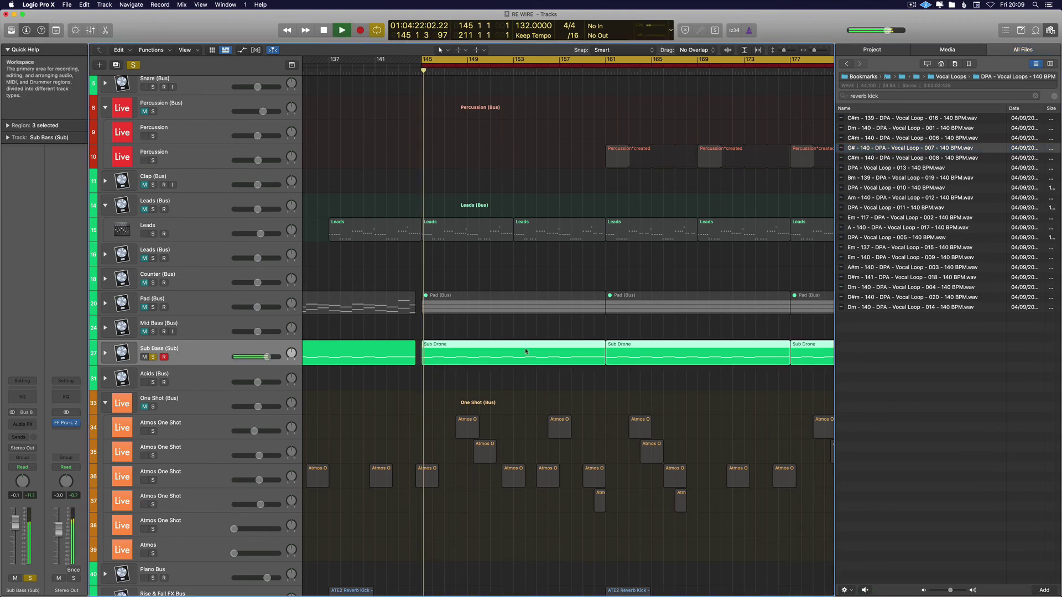
click(928, 210)
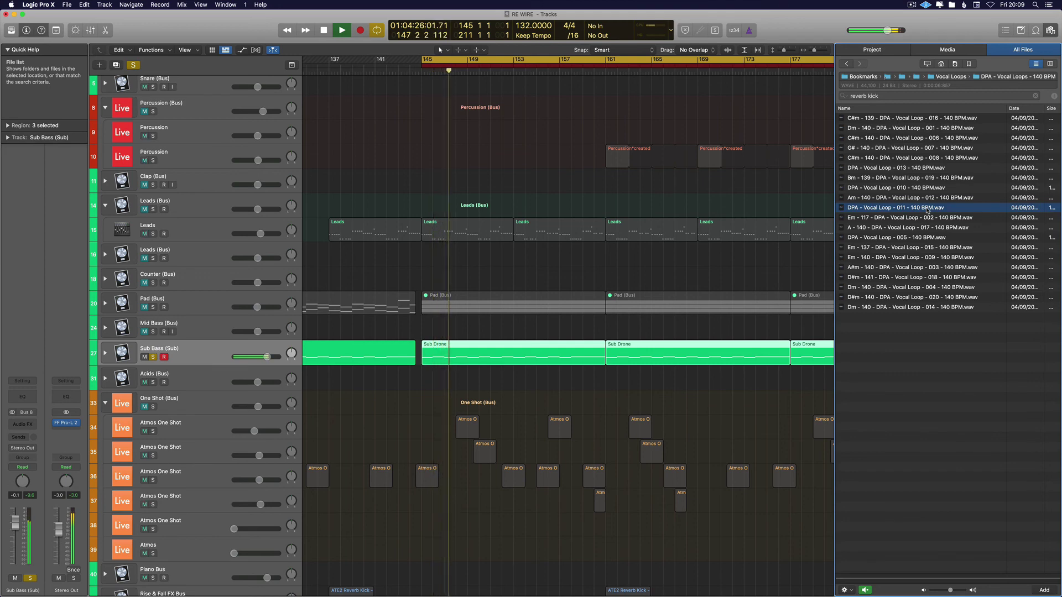
key(Down)
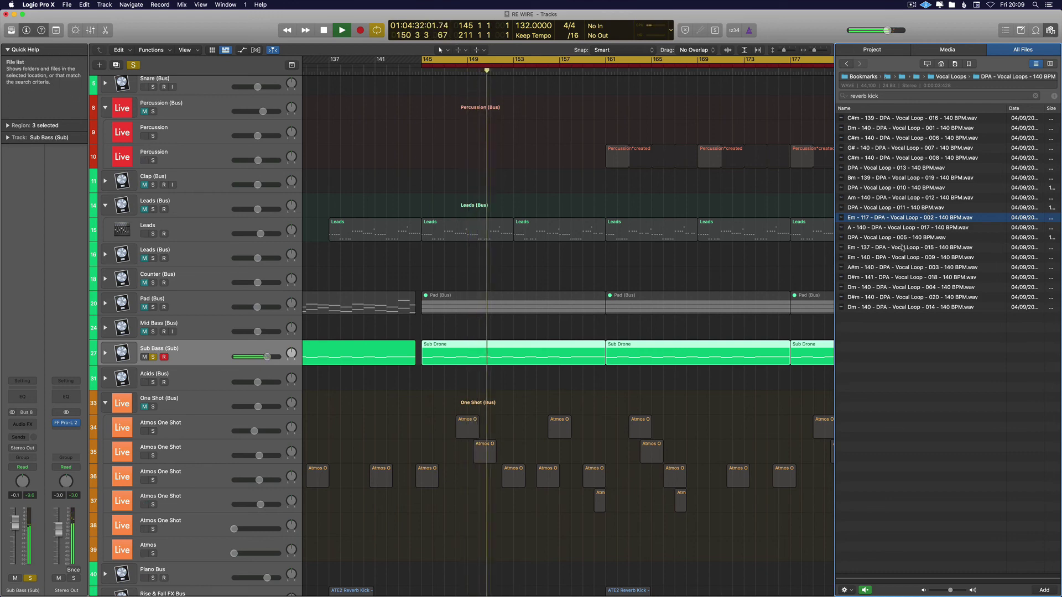
click(891, 208)
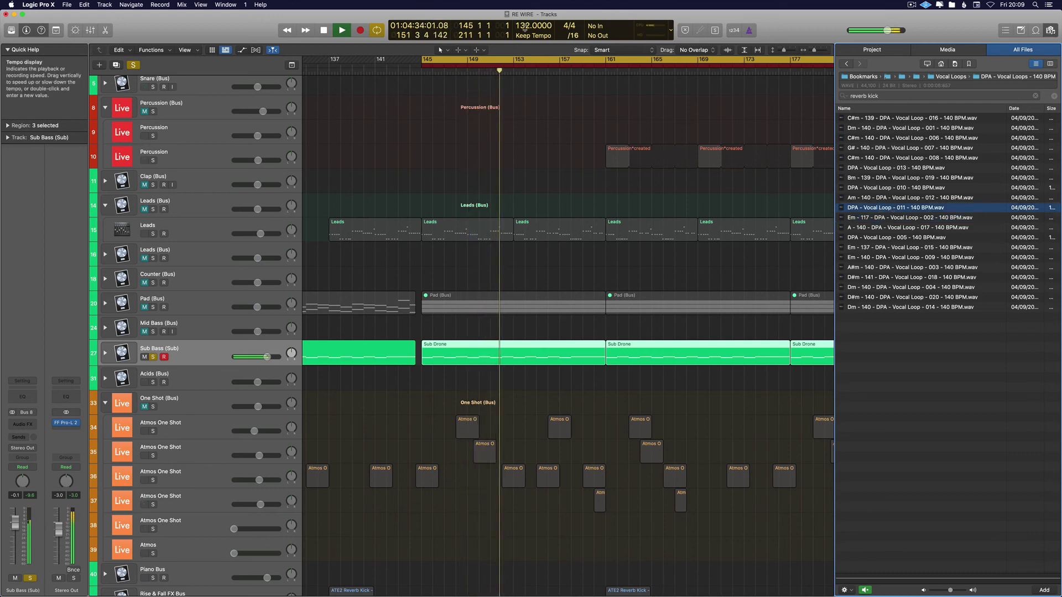
Raise the project tempo to 167, restart playback, and audition DPA Vocal Loop 011 against it
drag(533, 26, 532, 8)
click(460, 100)
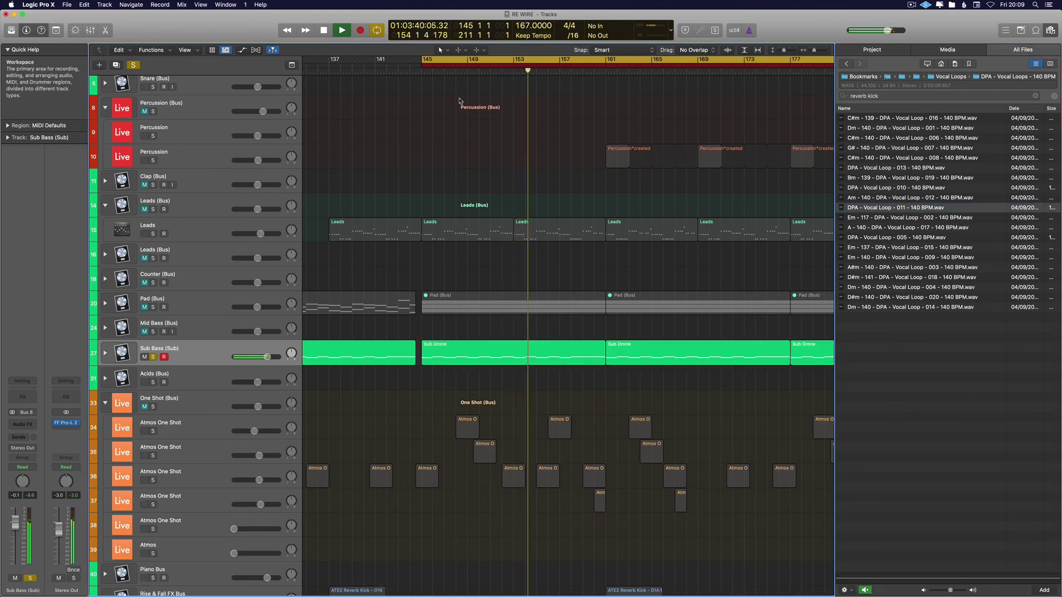
key(space)
key(space)
click(911, 208)
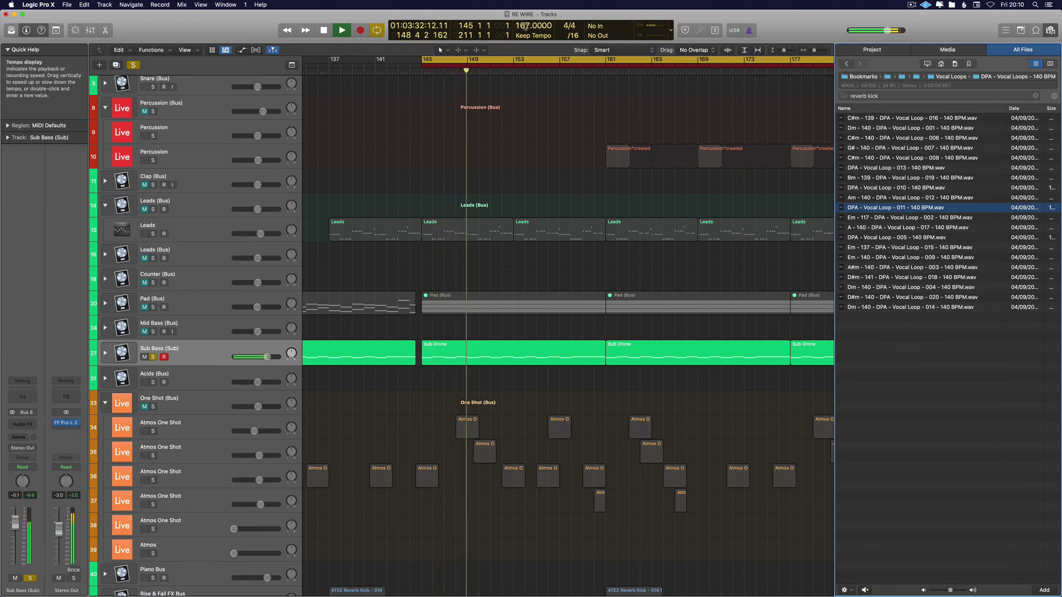
Try playback from bar 145 at a tempo of 5, then set the project tempo to 112
drag(525, 26, 536, 258)
click(515, 154)
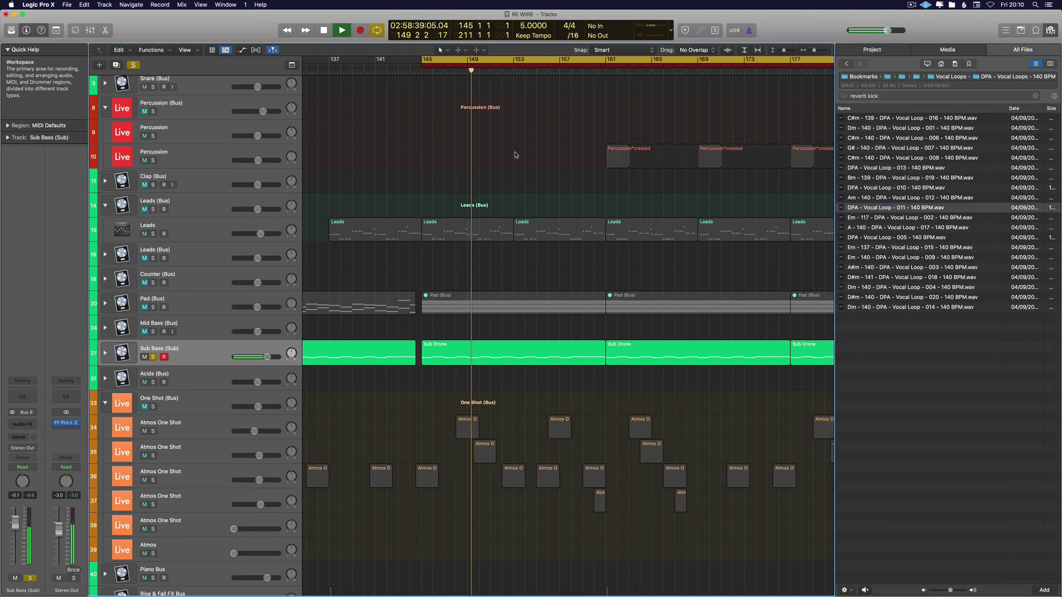
key(space)
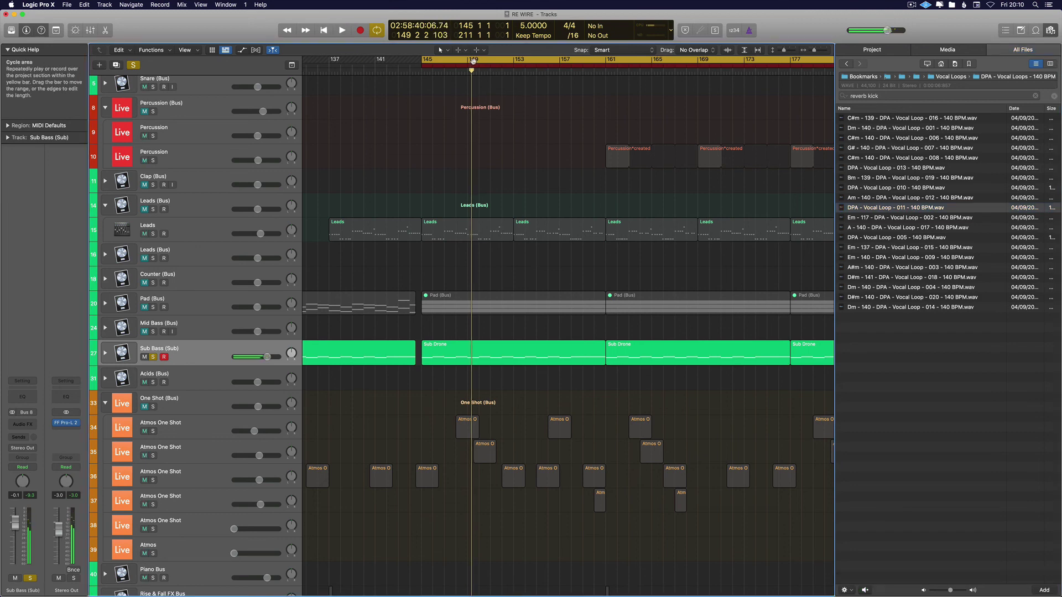
key(space)
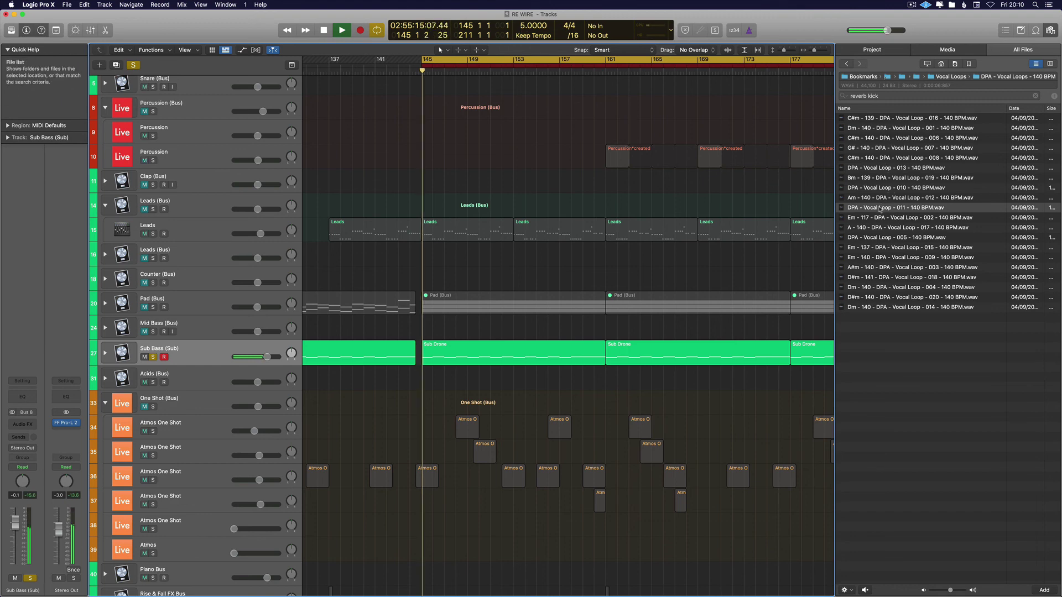
mouse_move(532, 26)
mouse_down()
mouse_move(532, 3)
mouse_move(527, 33)
mouse_move(525, 19)
mouse_up()
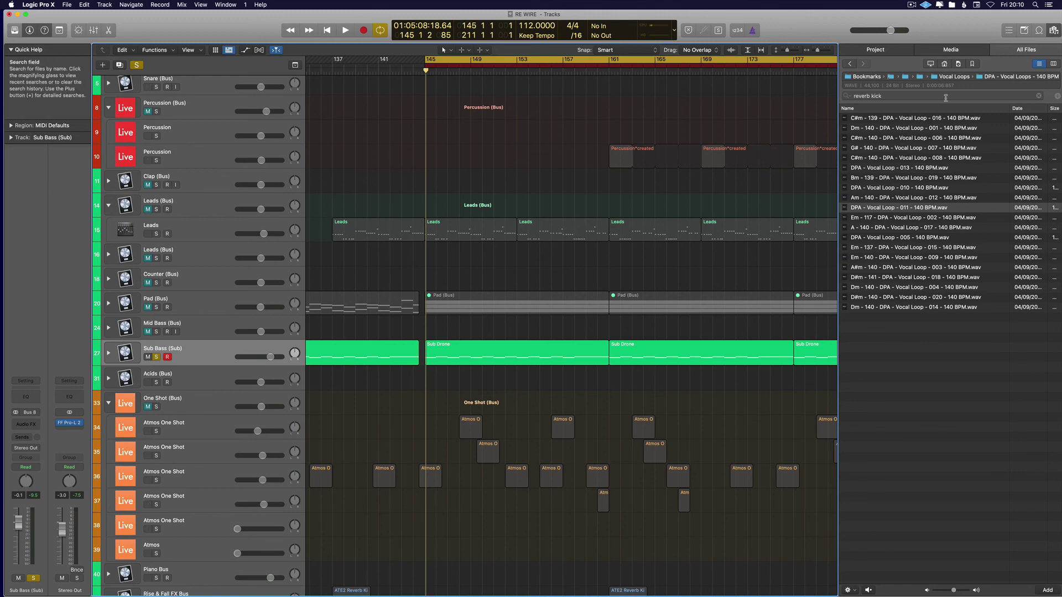
Step through the previously viewed file browser folders to return to the Trance folder
click(943, 77)
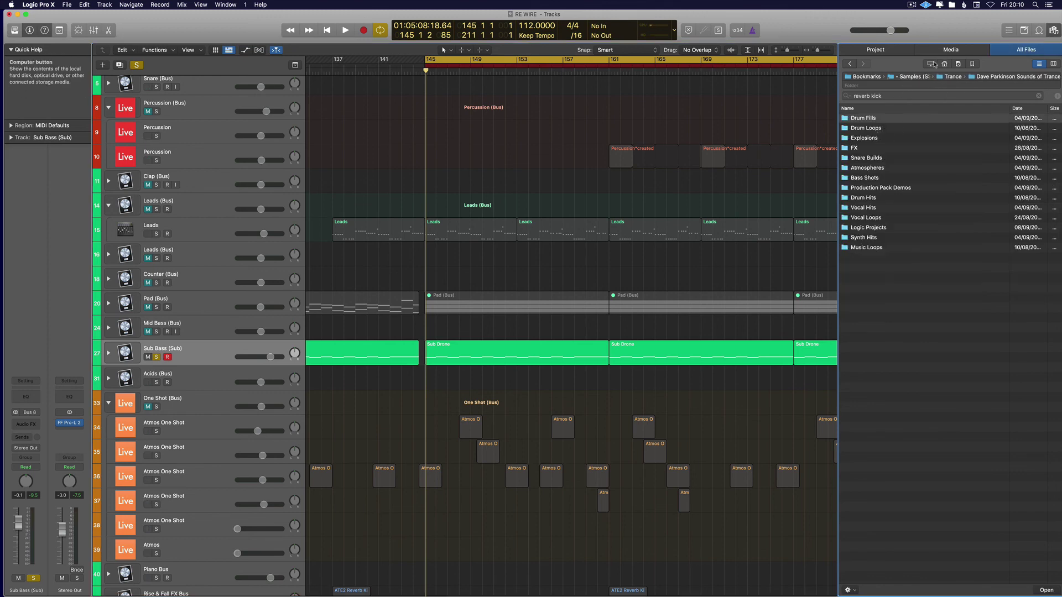
click(904, 76)
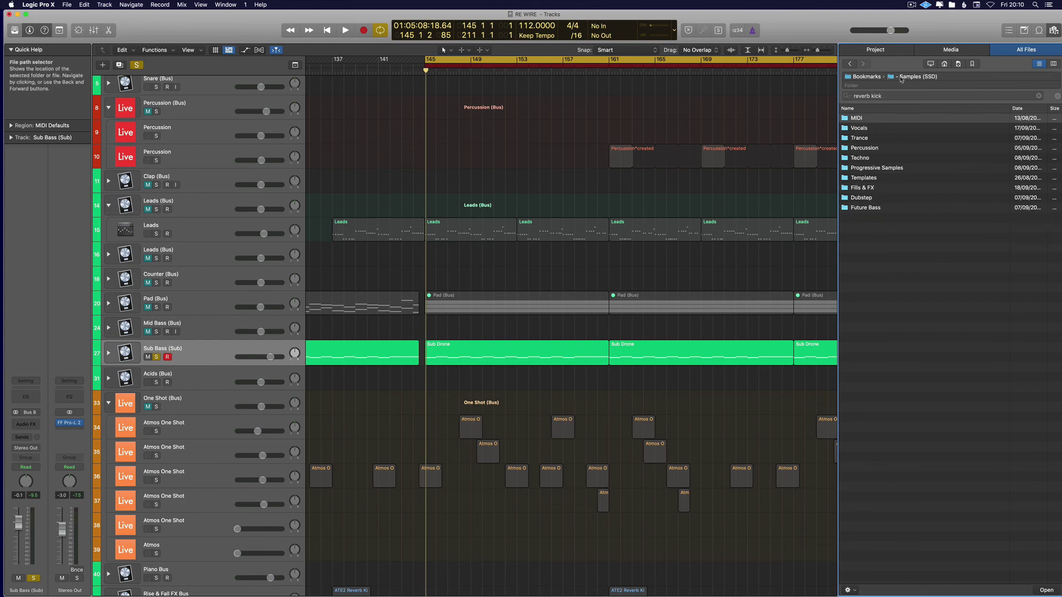
click(849, 65)
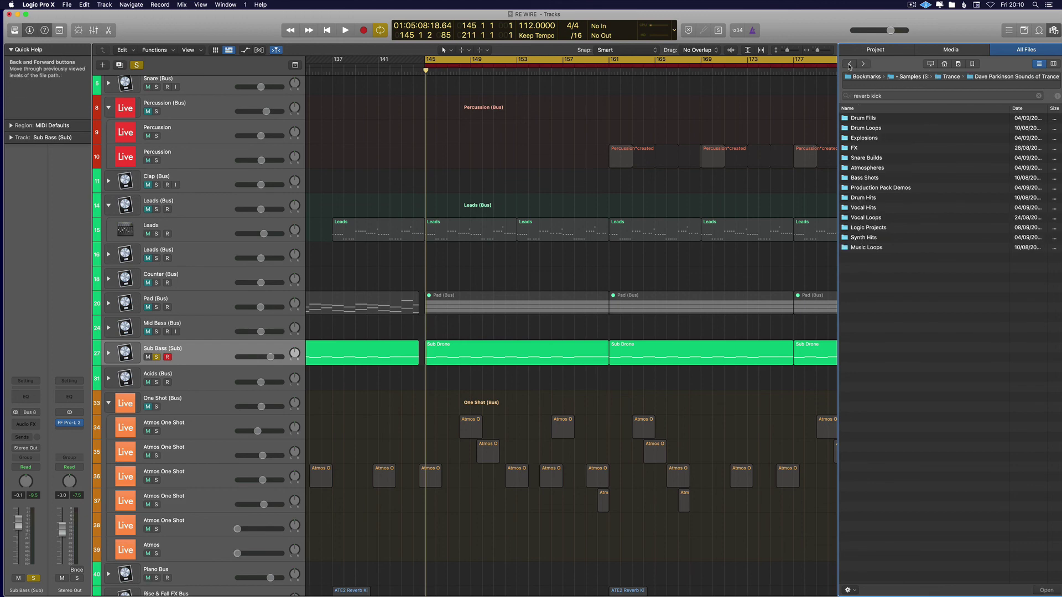
click(849, 65)
click(849, 65)
click(849, 65)
click(849, 66)
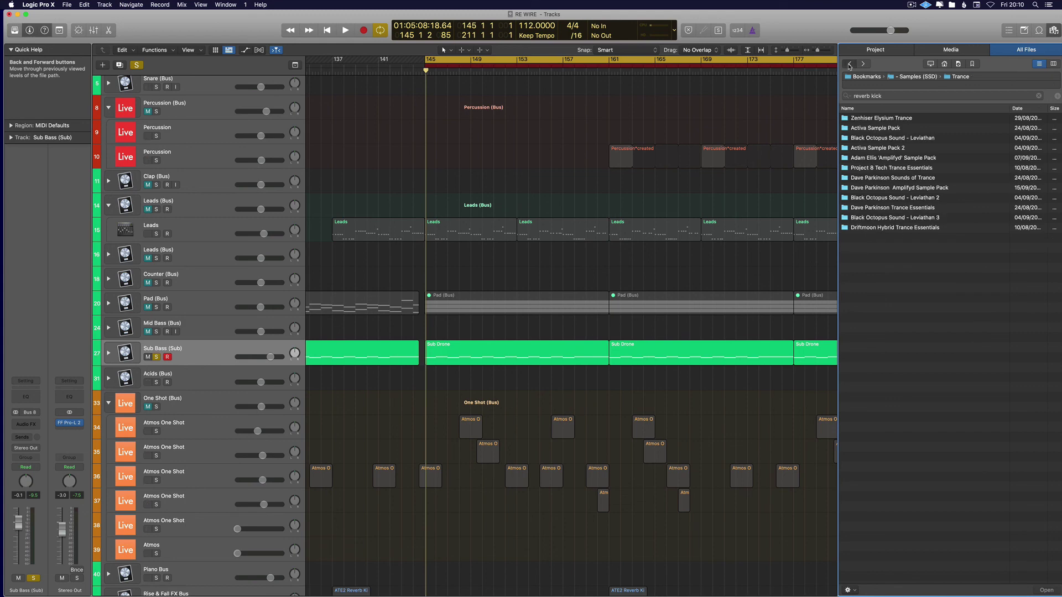
click(849, 66)
click(864, 65)
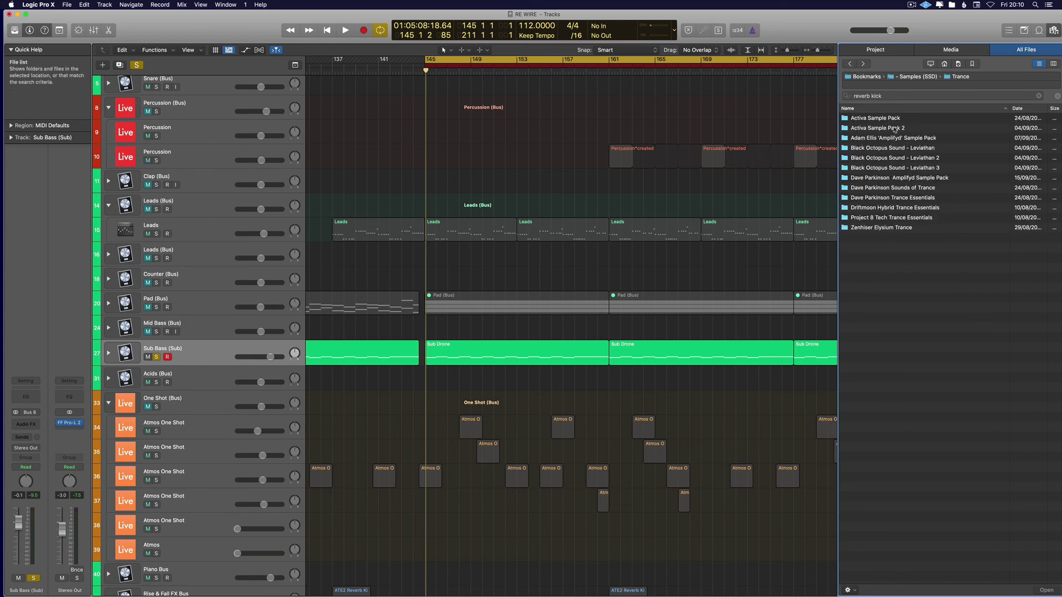
Check Activa Sample Pack 2, then open the Activa Trance Essentials folder in Activa Sample Pack
double_click(895, 129)
click(850, 64)
double_click(902, 119)
click(890, 119)
double_click(890, 119)
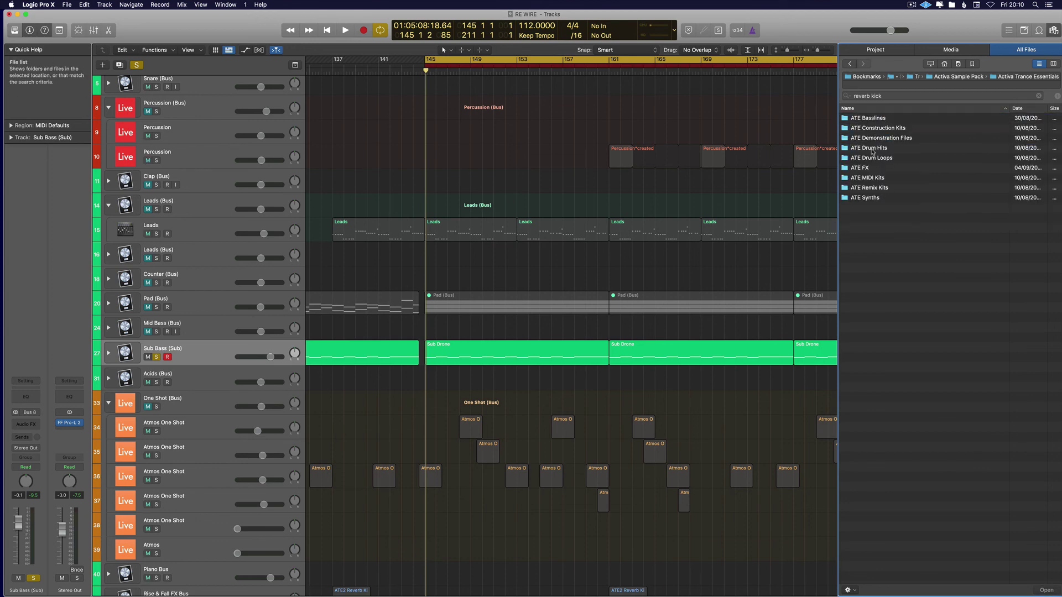
Open the ATE Drum Loops folder and audition the Full Loop and Percussion Loop versions of Drum Loop 006
double_click(897, 160)
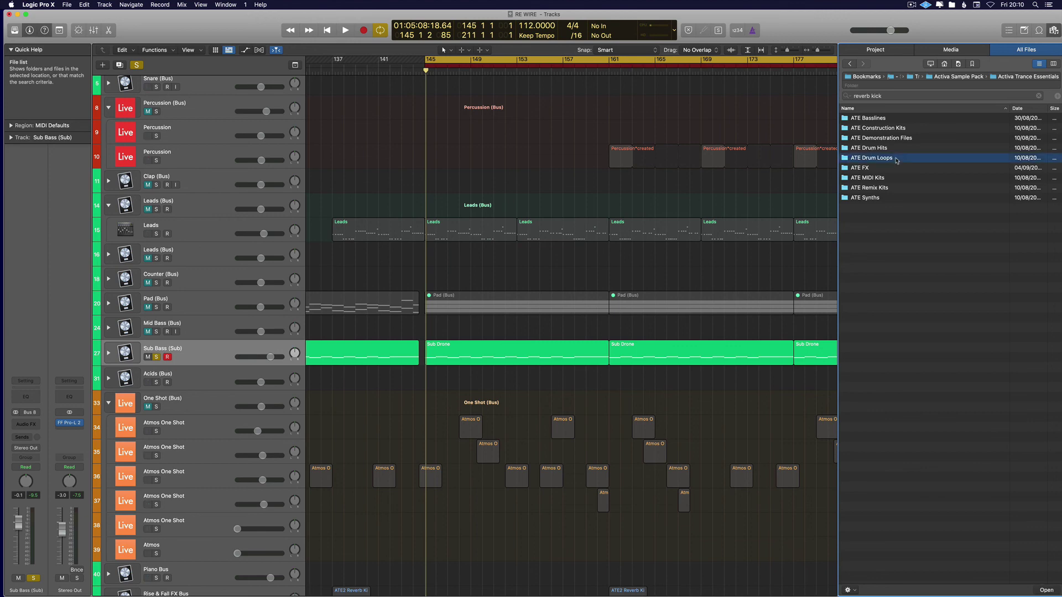
click(892, 268)
click(937, 278)
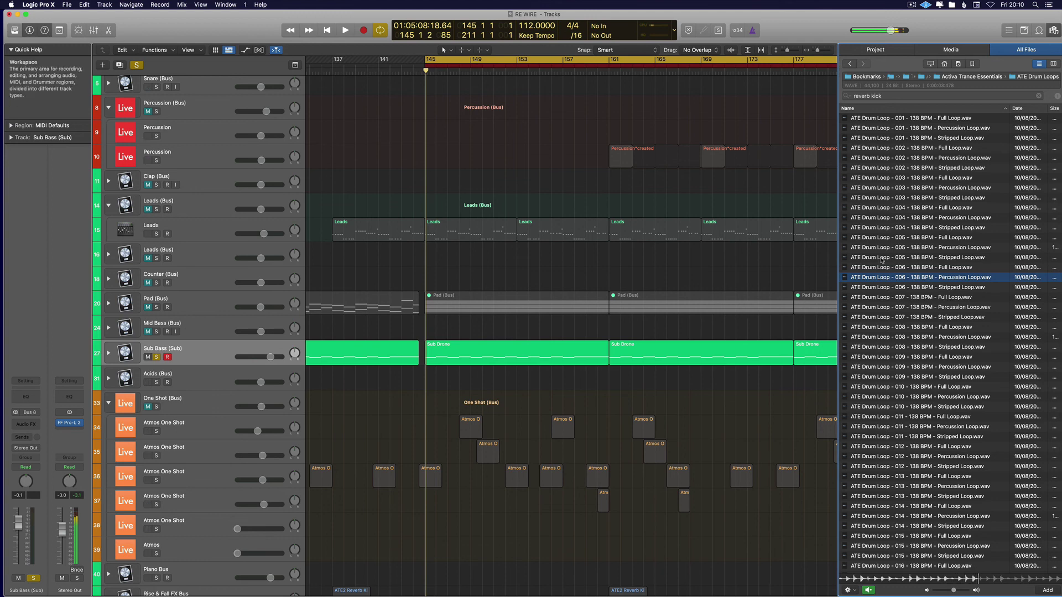
Audition the Full Loop version of Drum Loop 006 again, stop the preview, and set the project tempo to 138
key(Up)
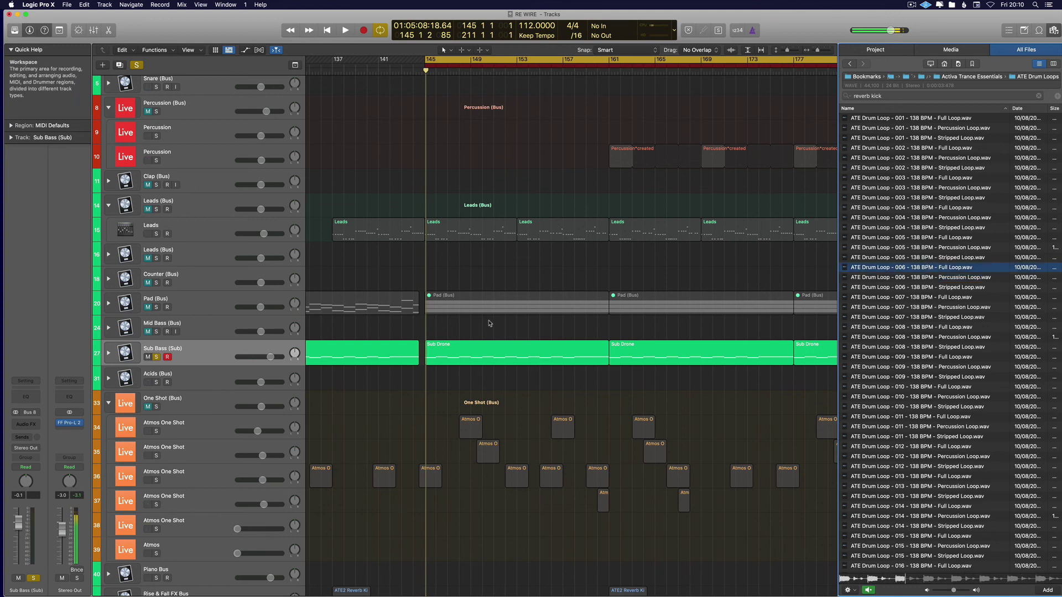
key(space)
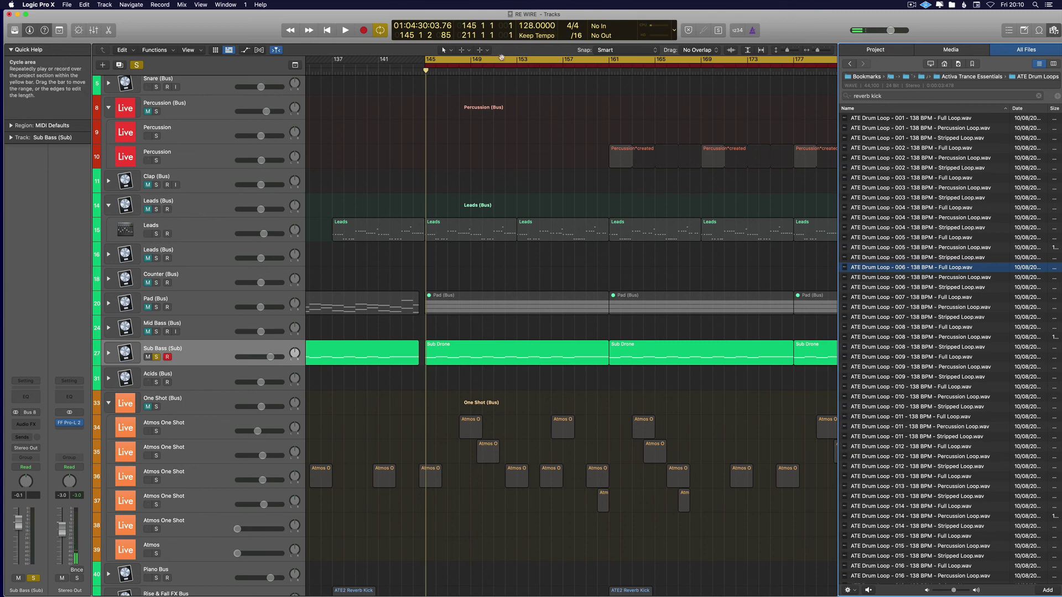
double_click(526, 25)
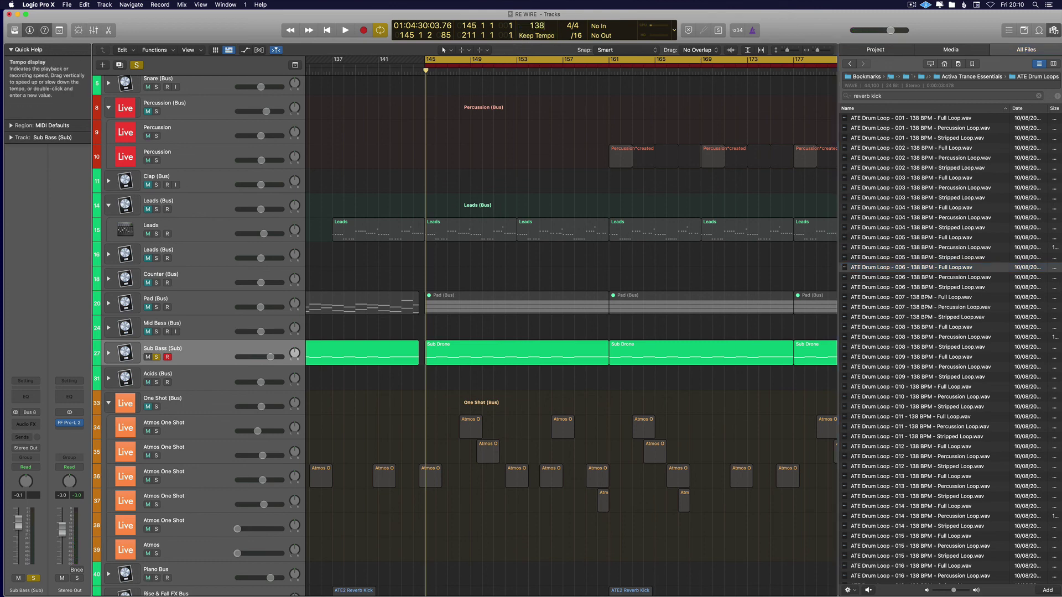
text(138)
key(Return)
Play the project from bar 145 while auditioning Drum Loop 006 Full Loop, 006 Stripped Loop and 008 Percussion Loop
key(space)
click(908, 268)
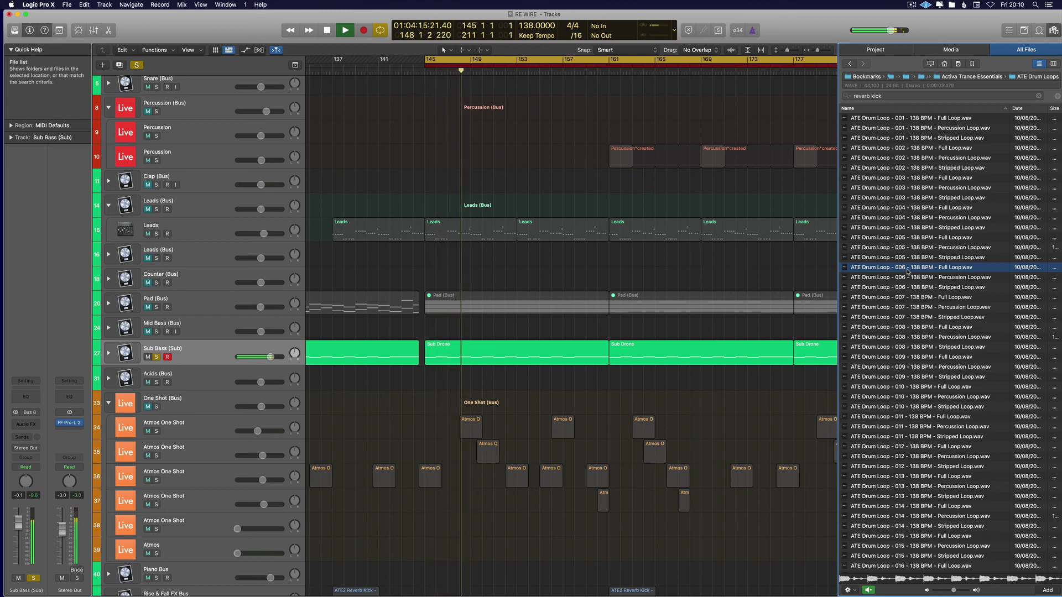
click(907, 287)
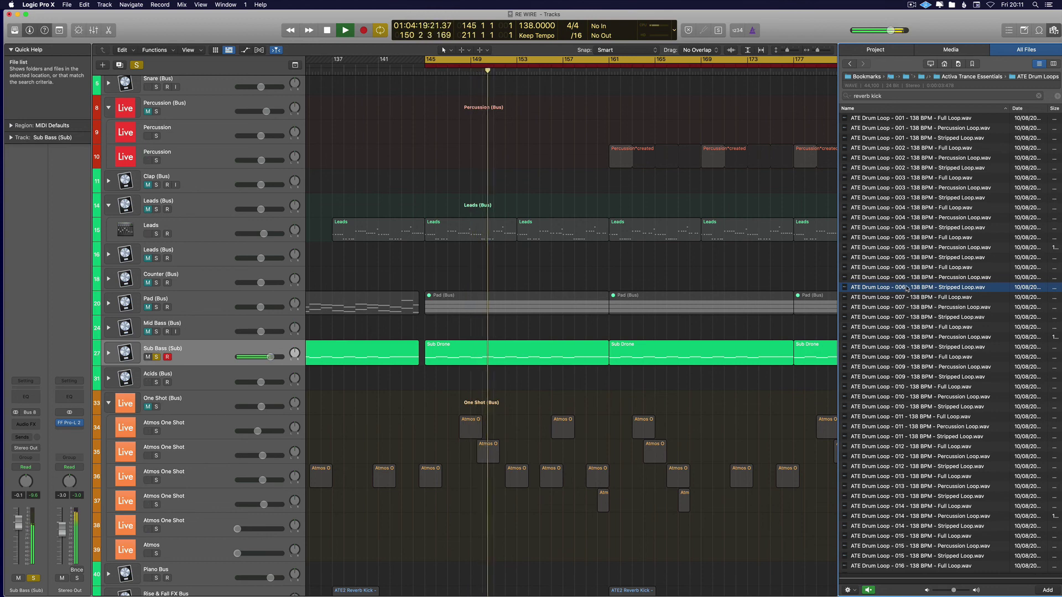
scroll(918, 293, down, 3)
click(934, 309)
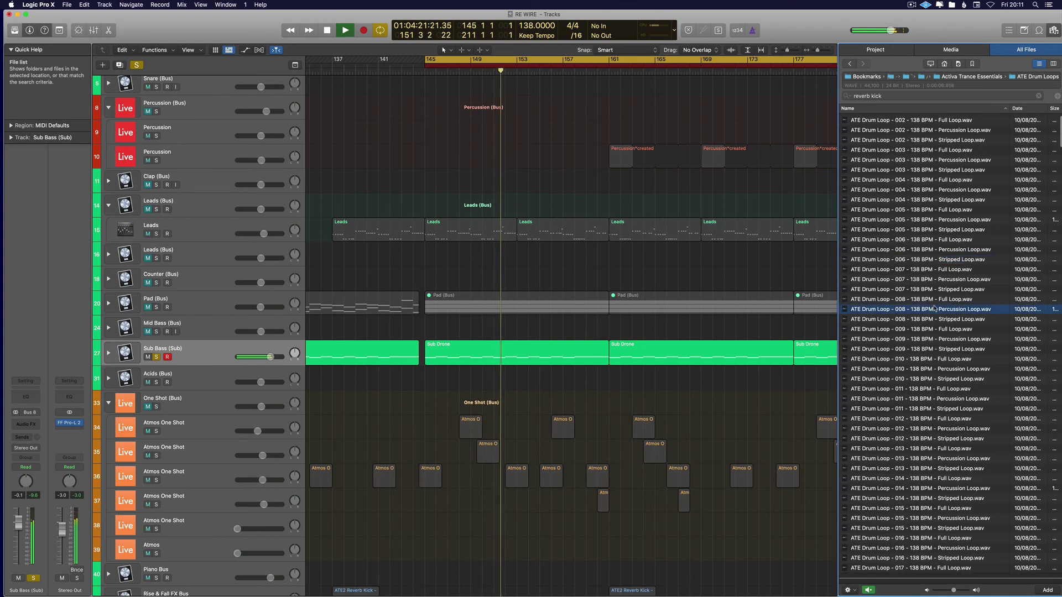